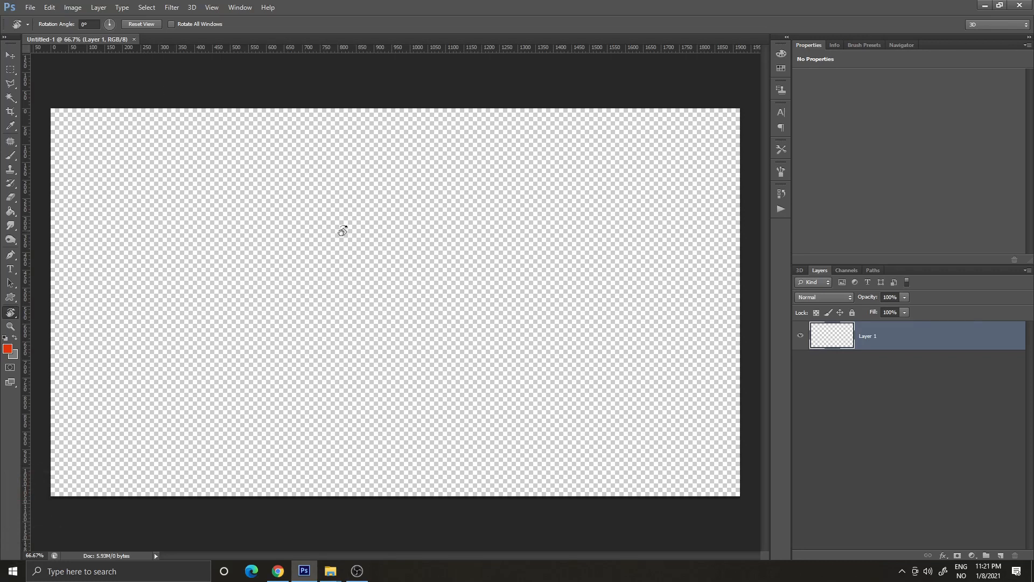
- Fill Layer 1 with the dark green grass pattern using the Fill command's Pattern contents
click(49, 7)
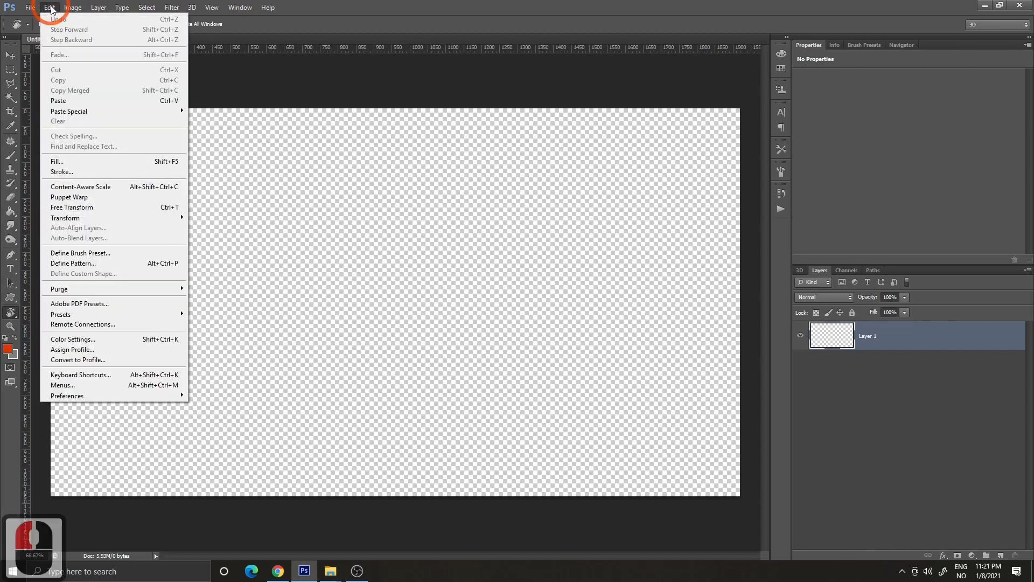
click(69, 162)
click(349, 182)
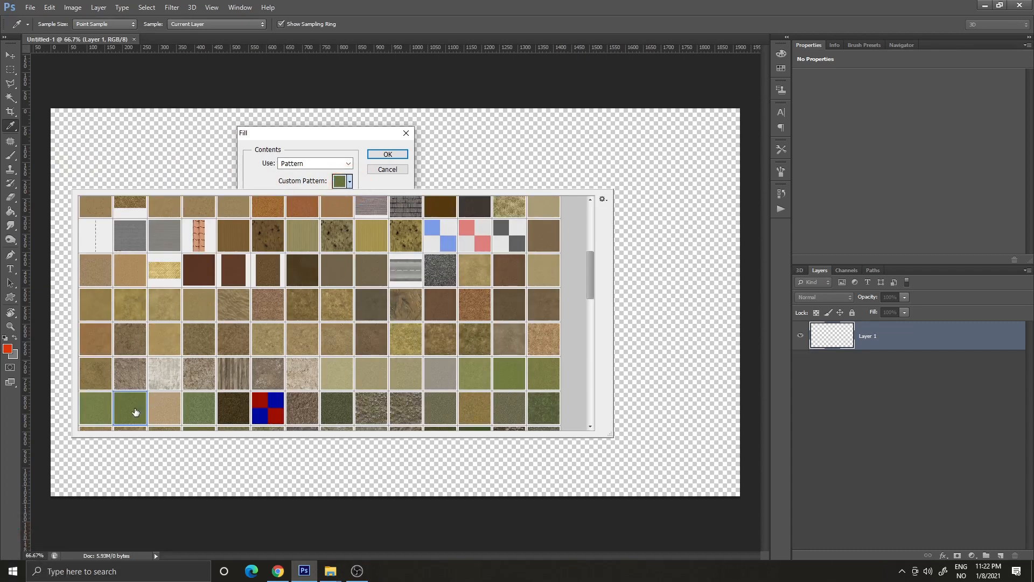
double_click(137, 411)
click(383, 155)
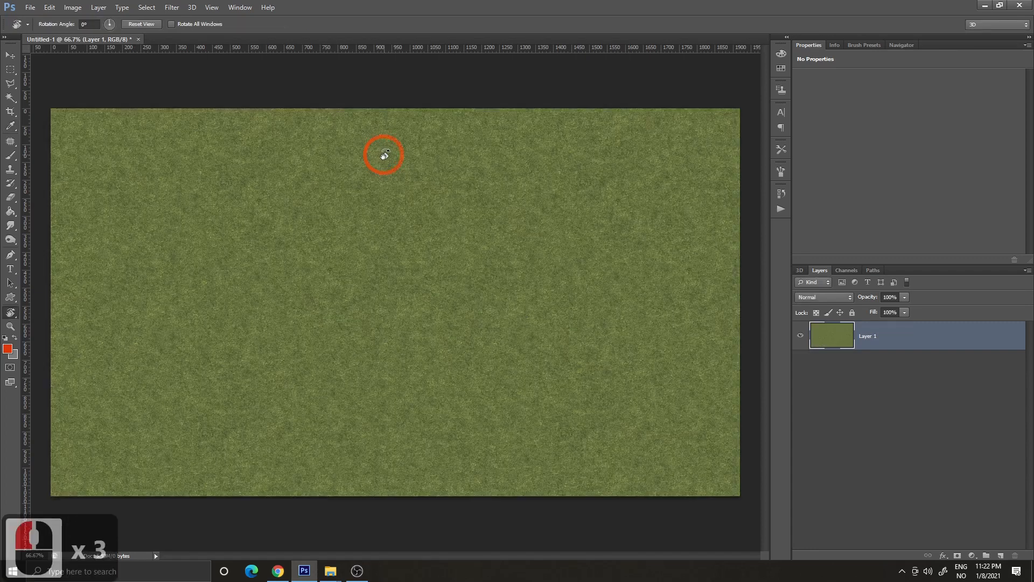
- Add a new empty layer above the grass layer and activate the Pattern Stamp tool
click(1000, 556)
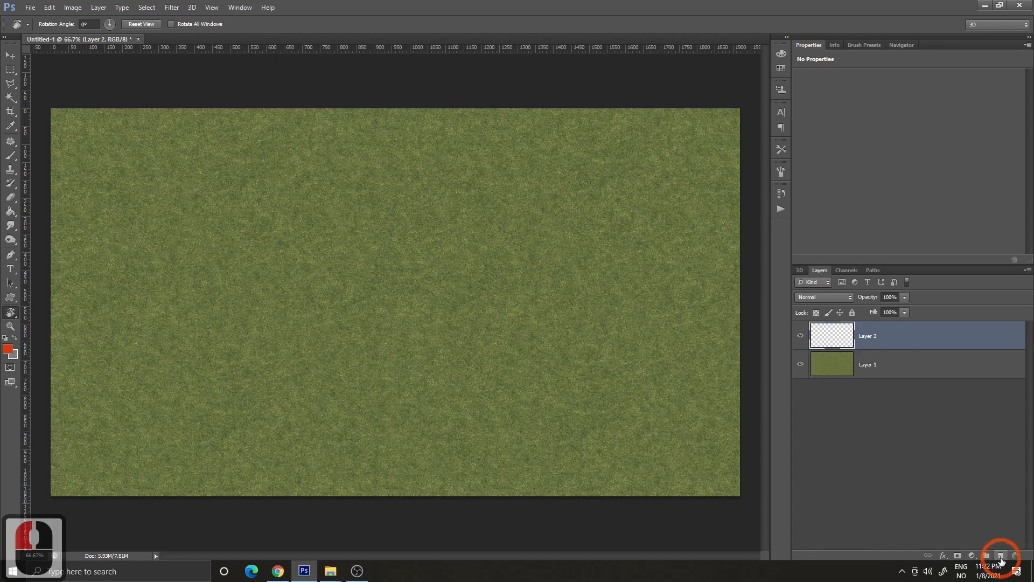
click(10, 170)
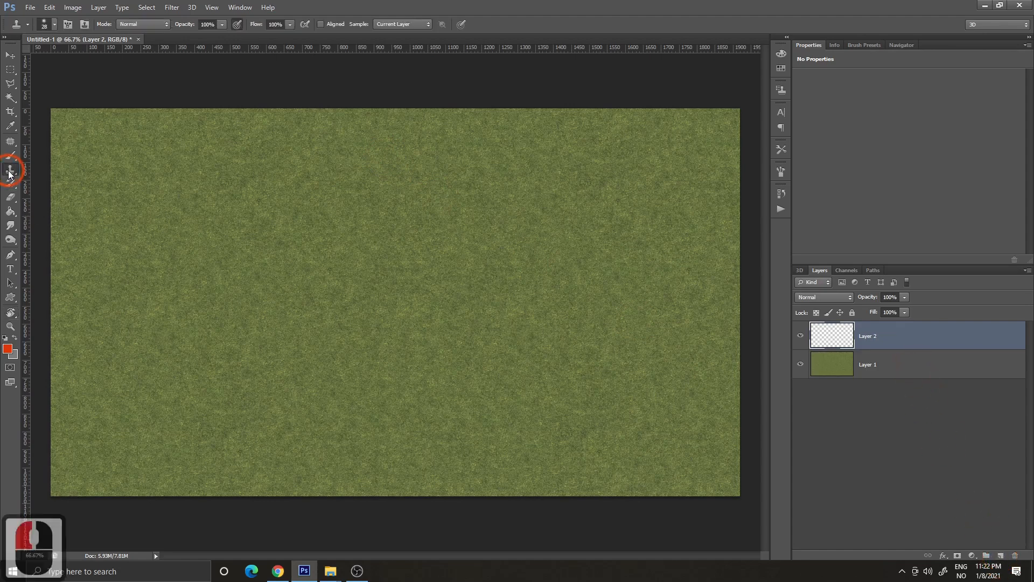
right_click(11, 170)
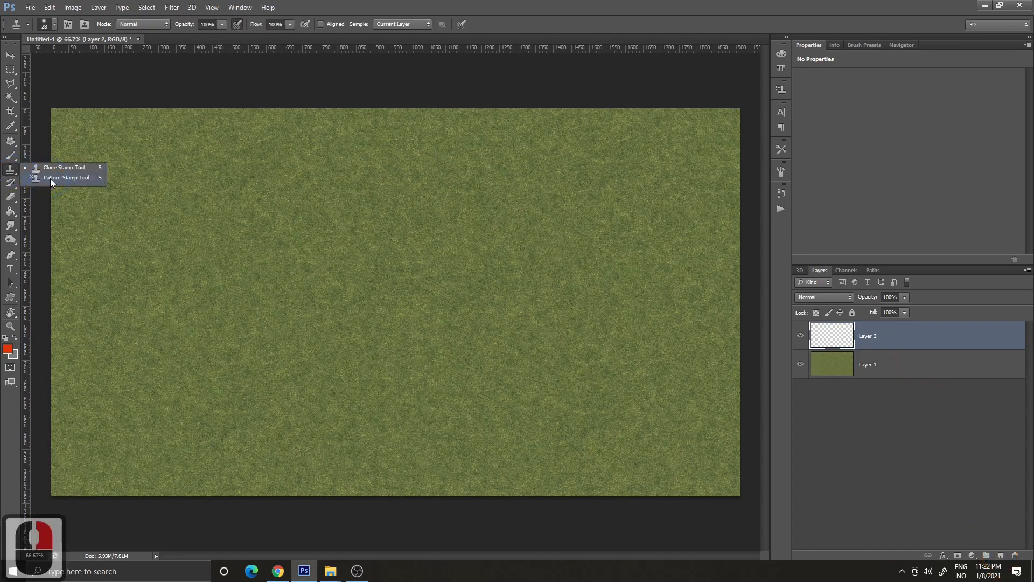
click(50, 179)
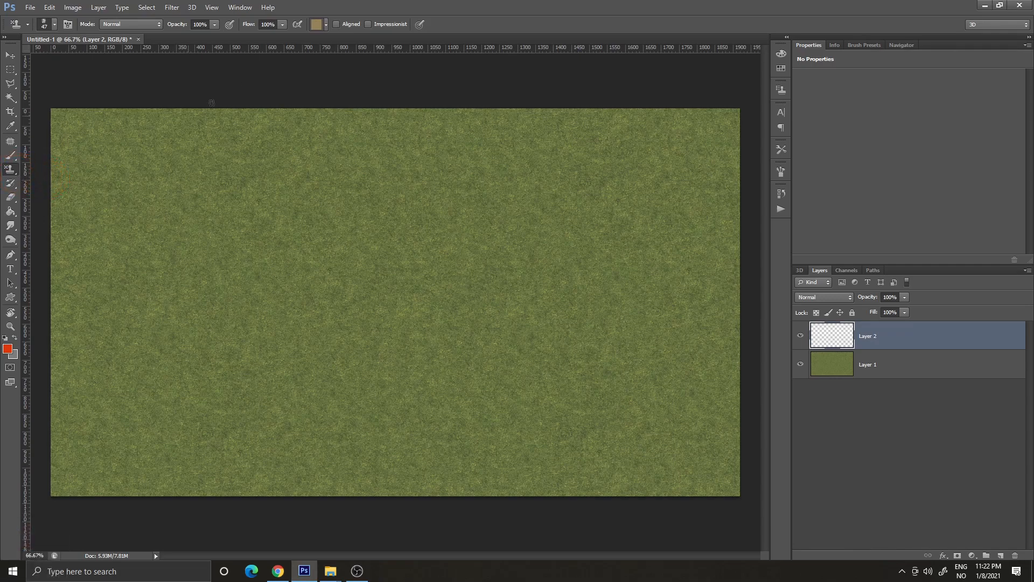
- Choose the lighter bluish-green grass texture beside the dark brown swatch as the Pattern Stamp's pattern
click(326, 25)
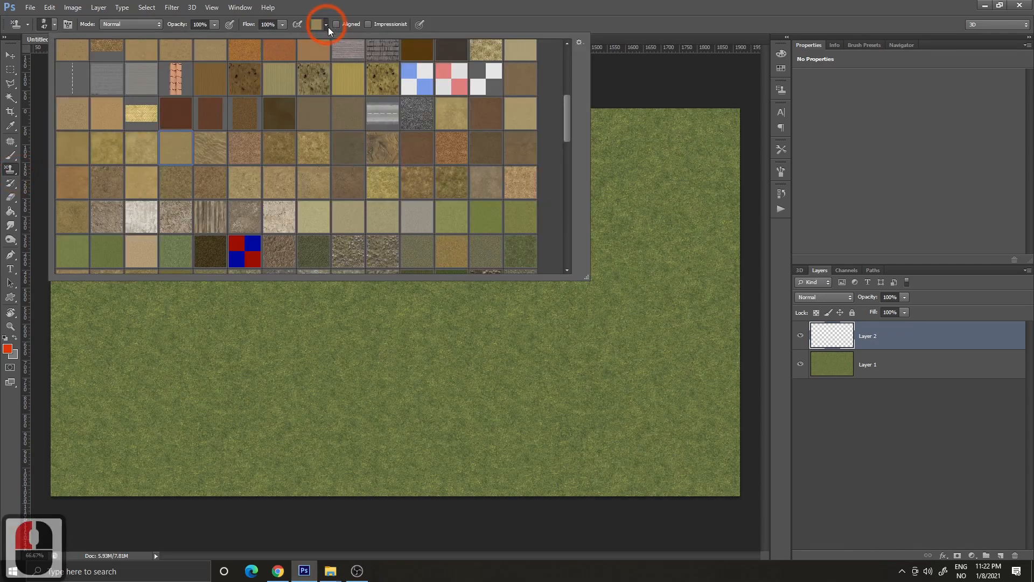
mouse_move(567, 124)
mouse_down()
mouse_move(567, 208)
mouse_move(571, 131)
mouse_up()
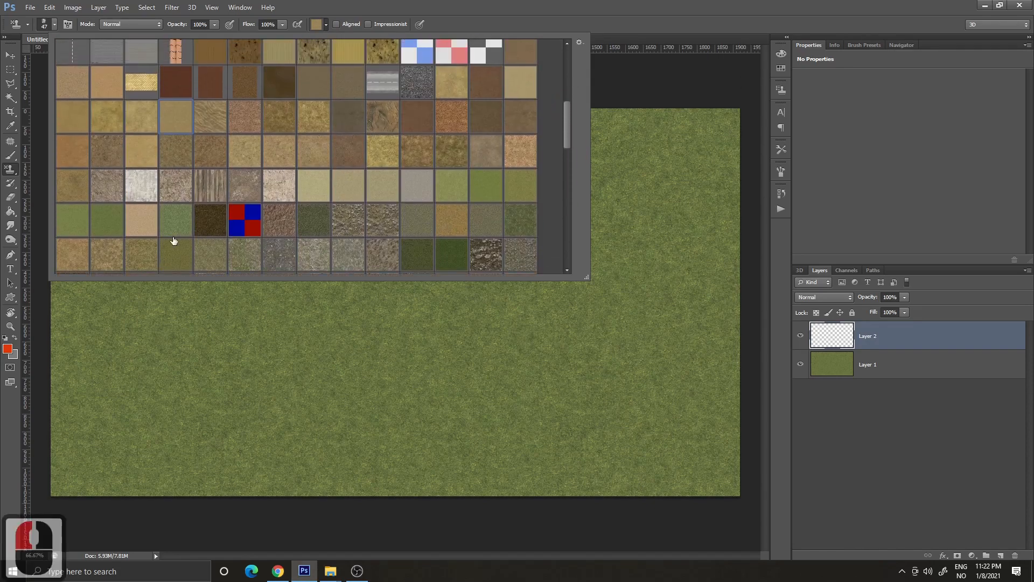
click(178, 223)
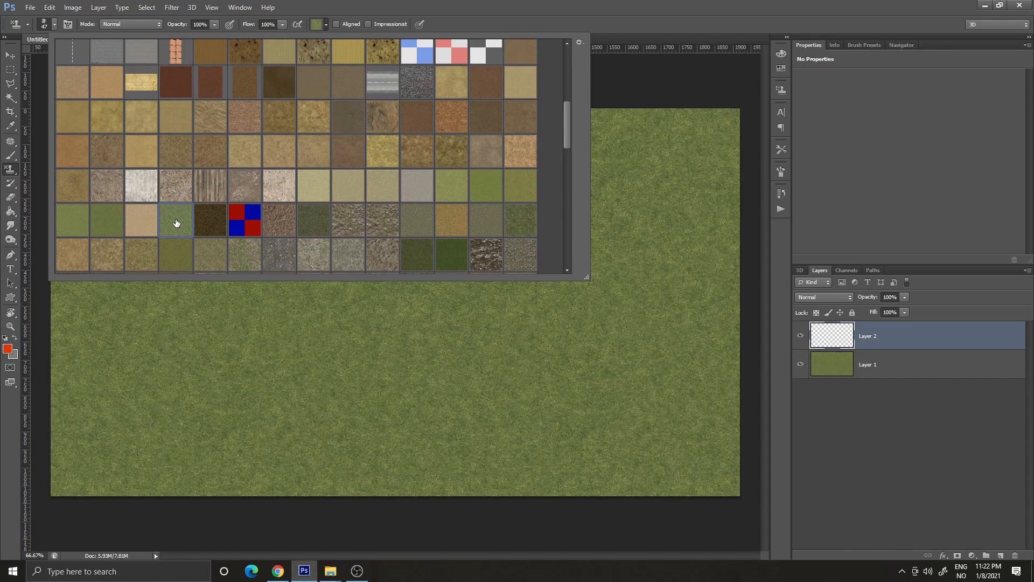
double_click(176, 222)
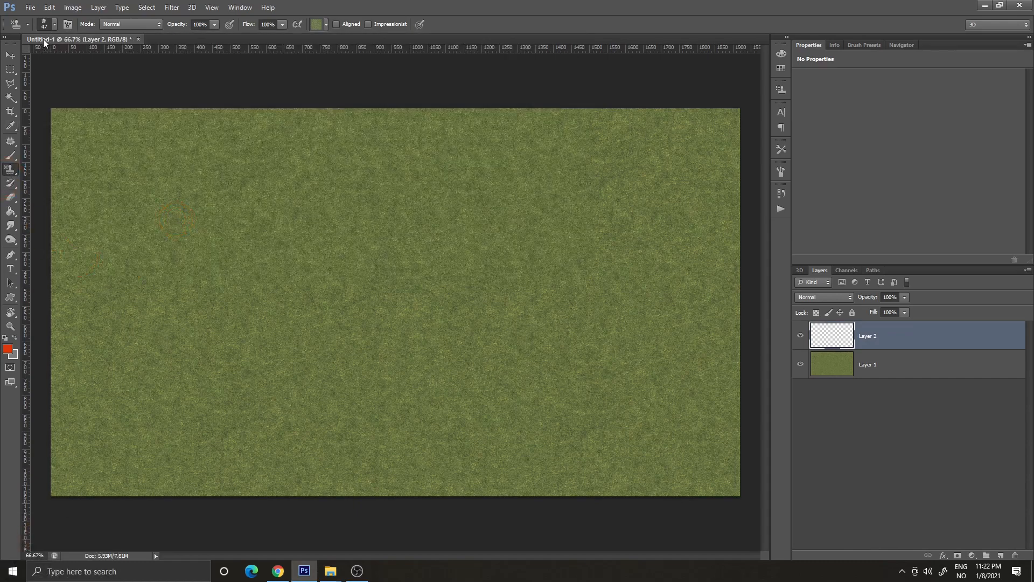
- Select the 300 px dense foliage brush tip for the Pattern Stamp tool
click(54, 24)
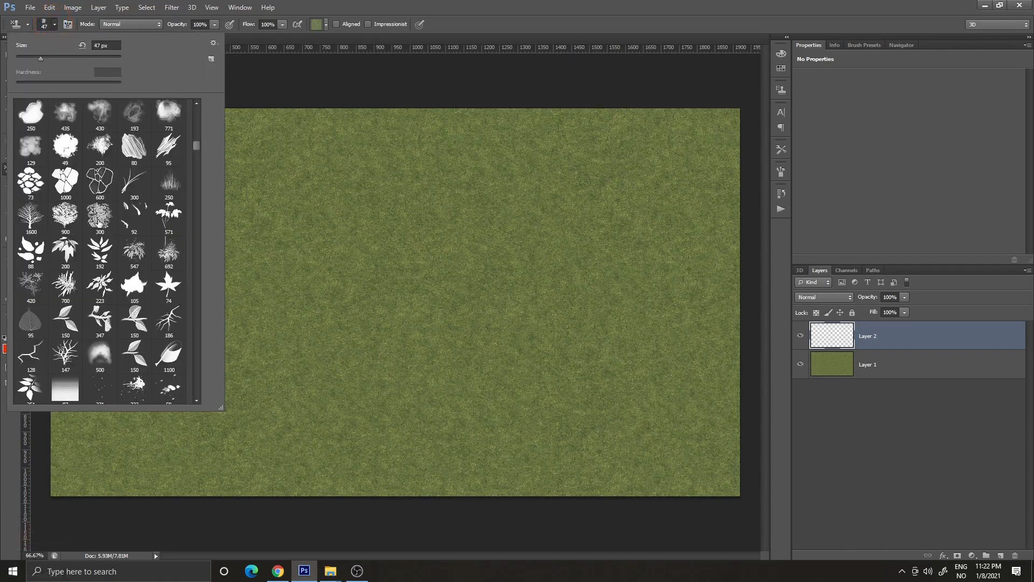
click(100, 216)
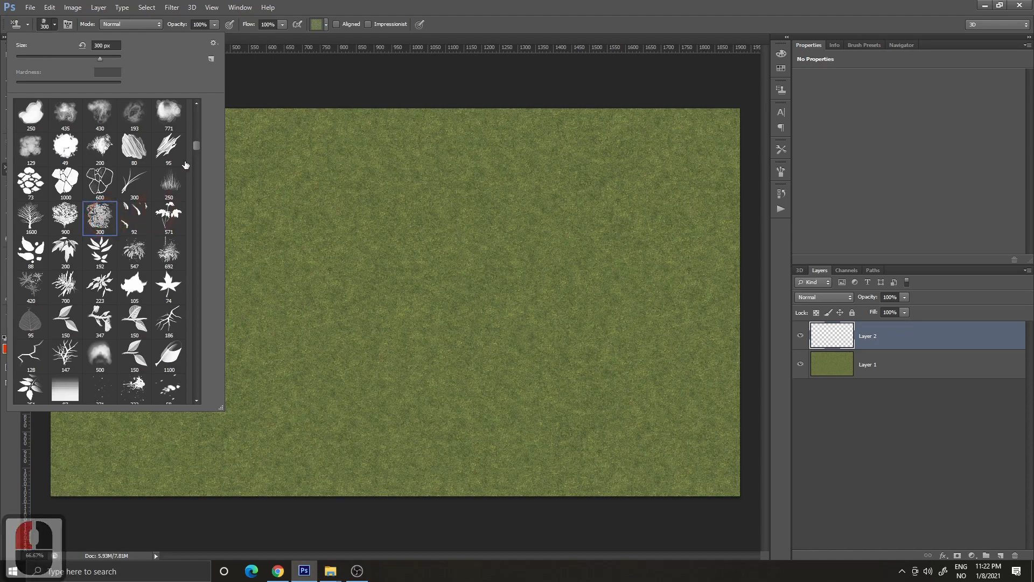
drag(197, 149, 199, 149)
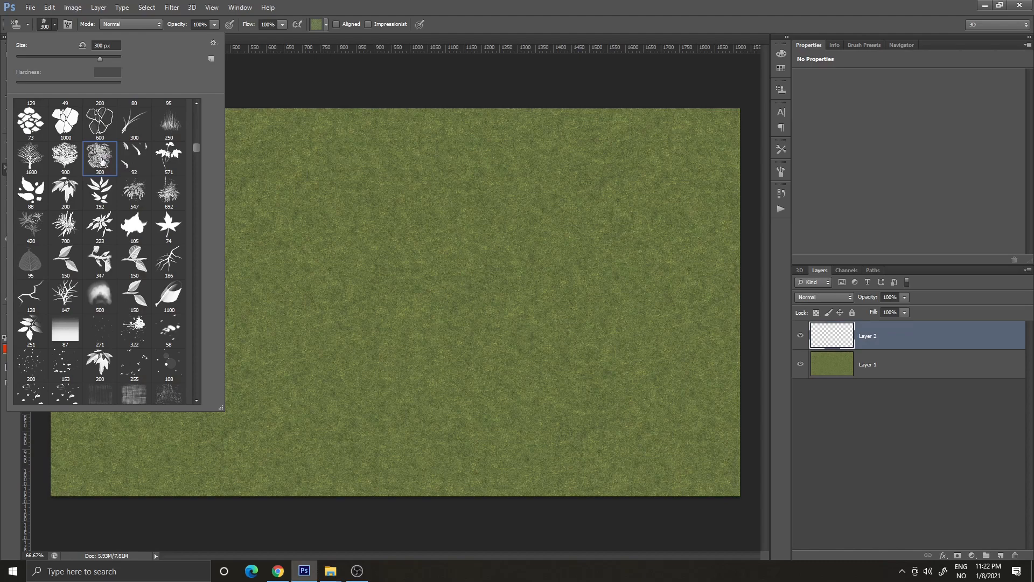
double_click(99, 160)
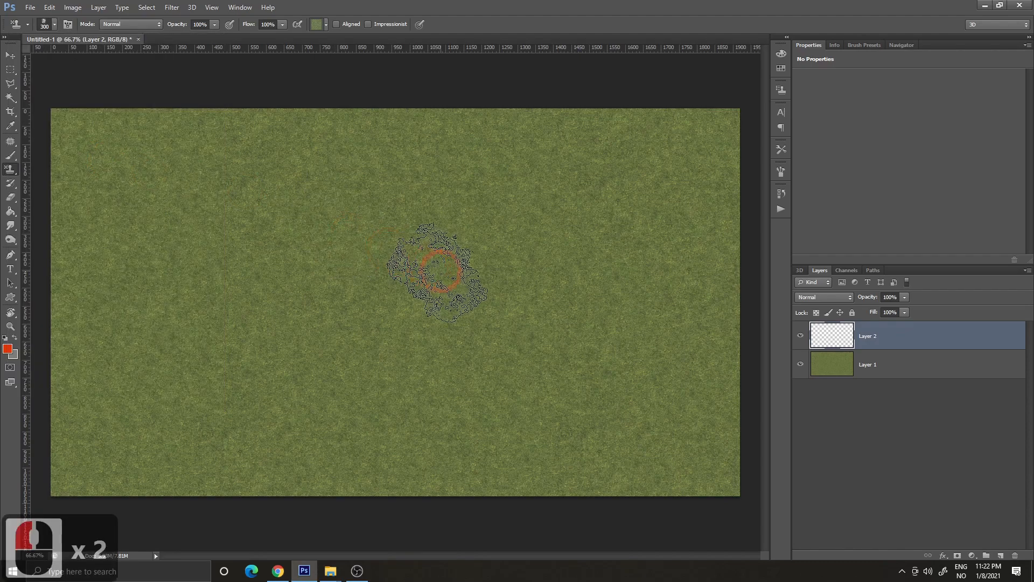
- Open the detailed brush settings and raise the brush tip's spacing to 271%
click(780, 171)
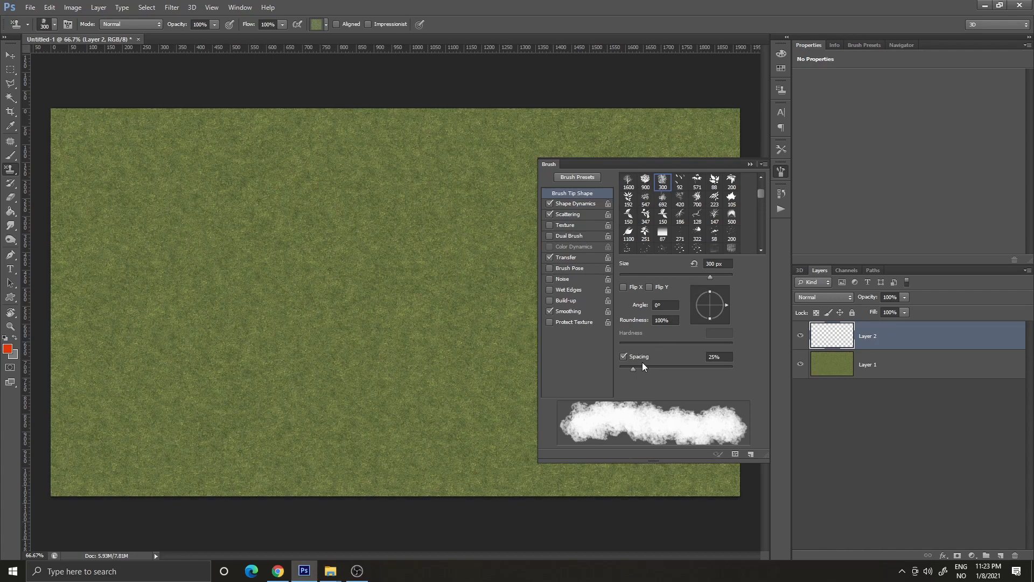
mouse_move(632, 369)
mouse_down()
mouse_move(668, 367)
mouse_move(651, 366)
mouse_up()
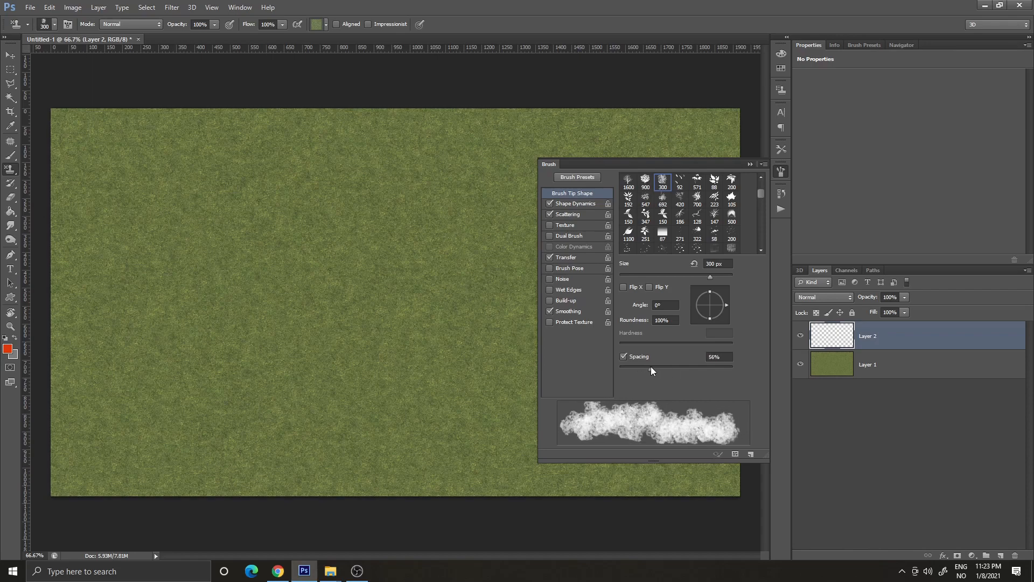
drag(651, 366, 709, 366)
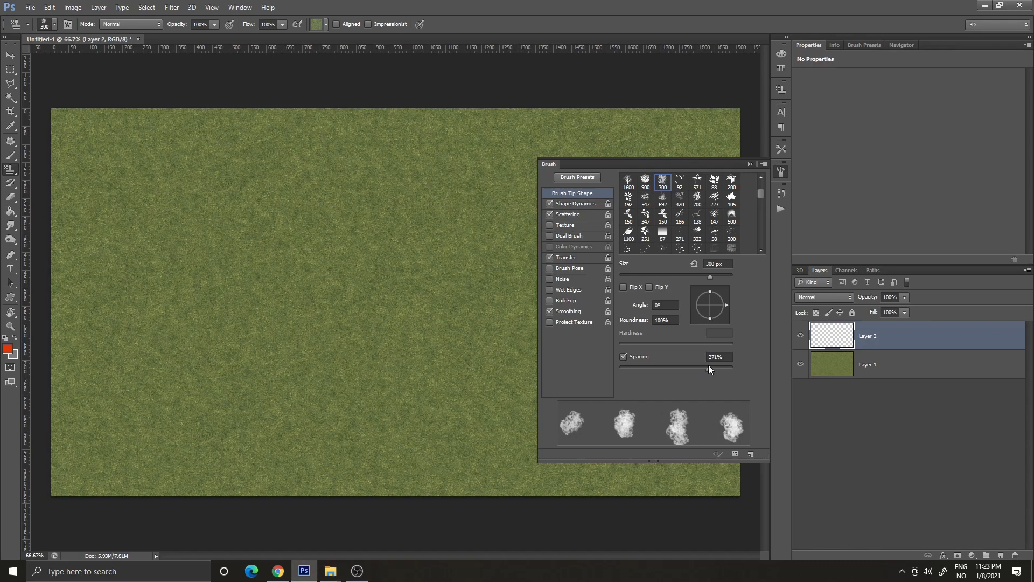
- Configure the brush's Shape Dynamics with 33% size jitter, 0% minimum diameter, 100% angle jitter and about 30% roundness jitter
click(565, 204)
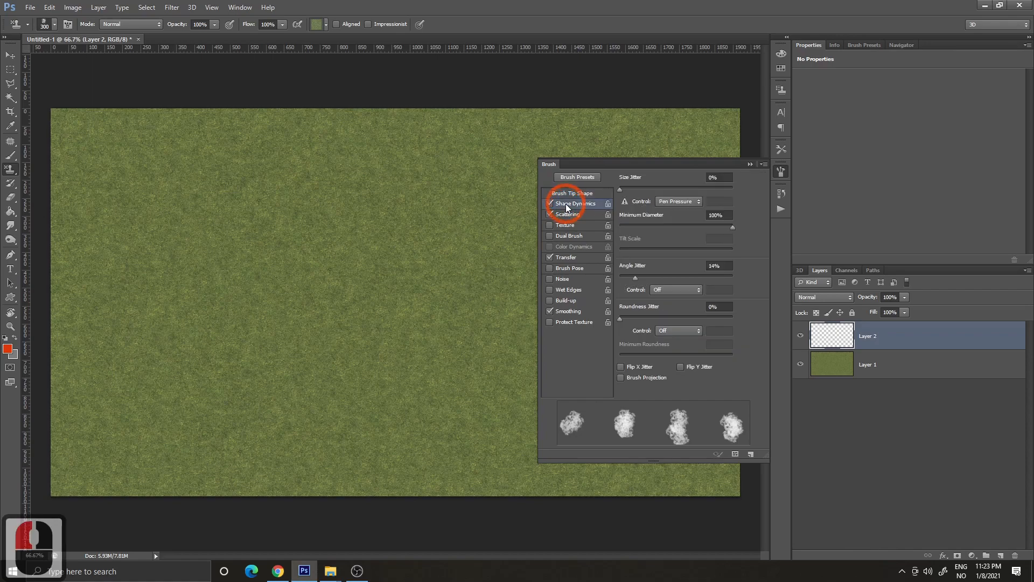
drag(620, 189, 642, 188)
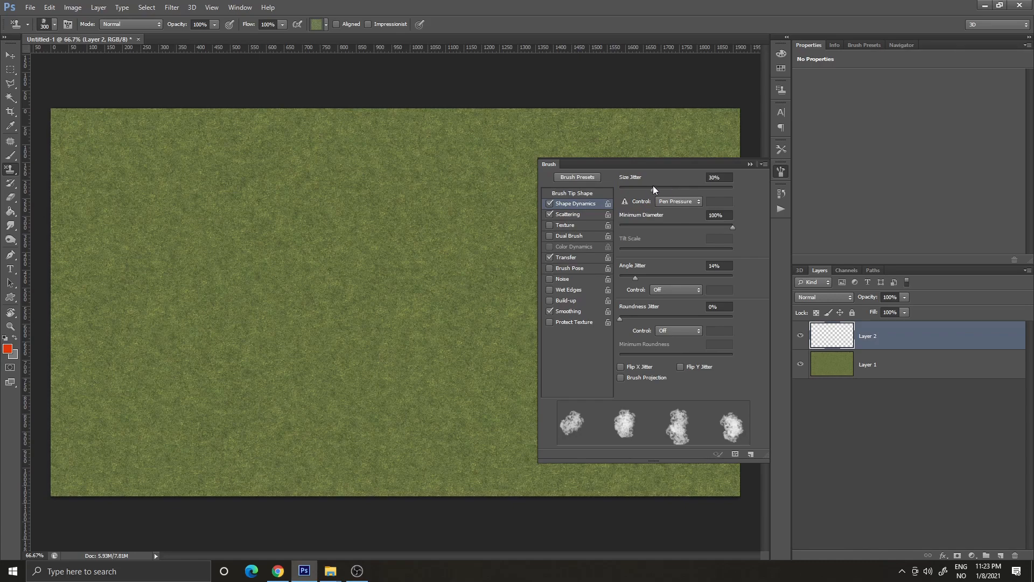
drag(662, 189, 657, 188)
drag(731, 228, 607, 225)
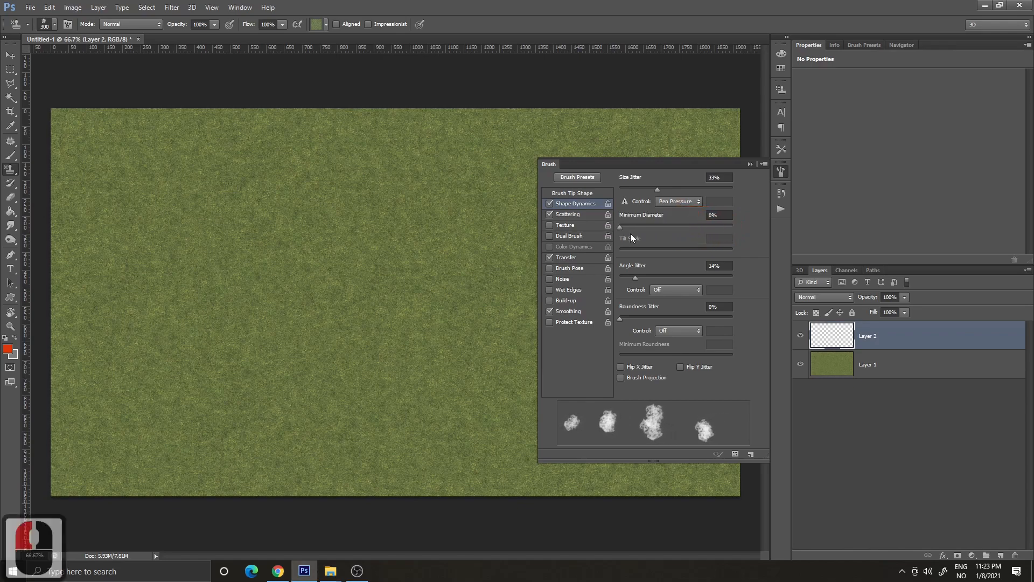
drag(636, 280, 749, 279)
drag(619, 319, 648, 319)
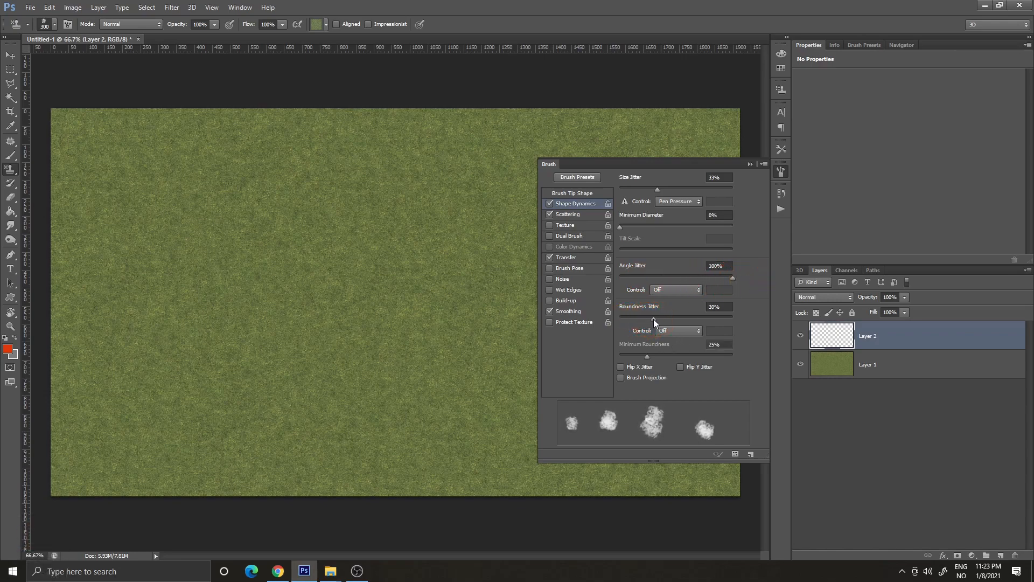
click(654, 319)
- Set the brush Scattering to 586% on both axes with a count of 4, and close the brush settings
click(564, 215)
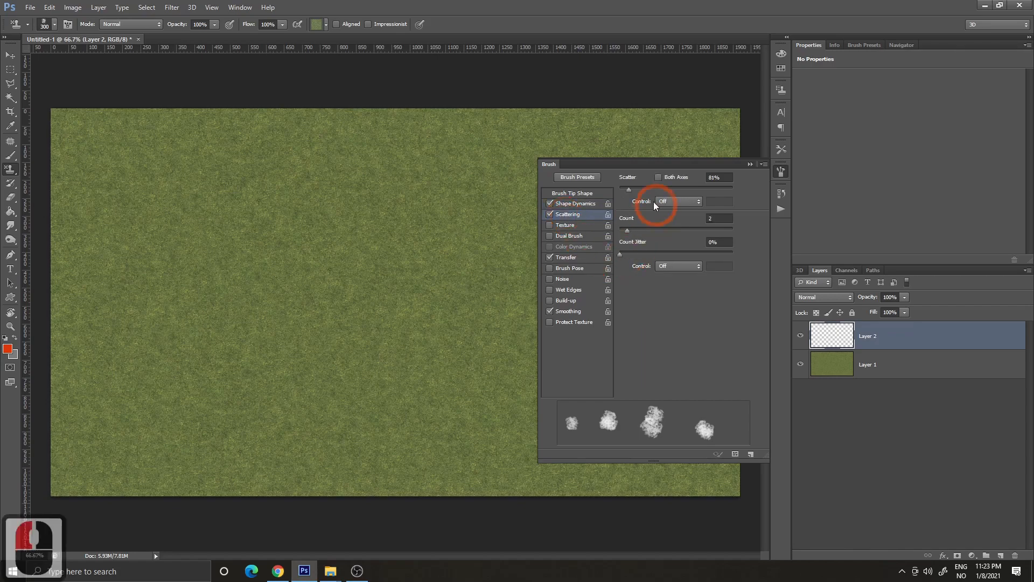
click(634, 187)
drag(628, 188, 688, 189)
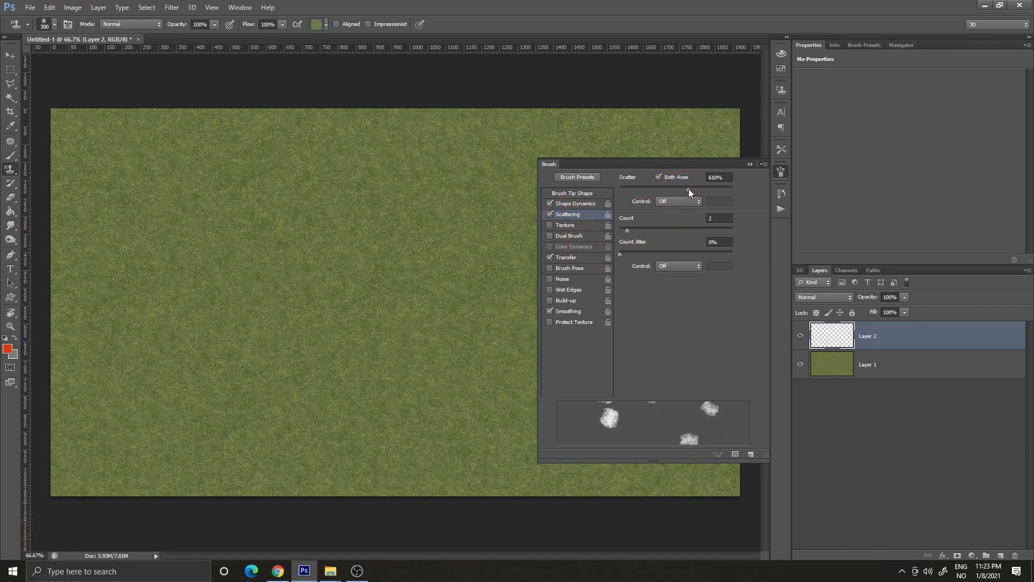
drag(620, 230, 645, 232)
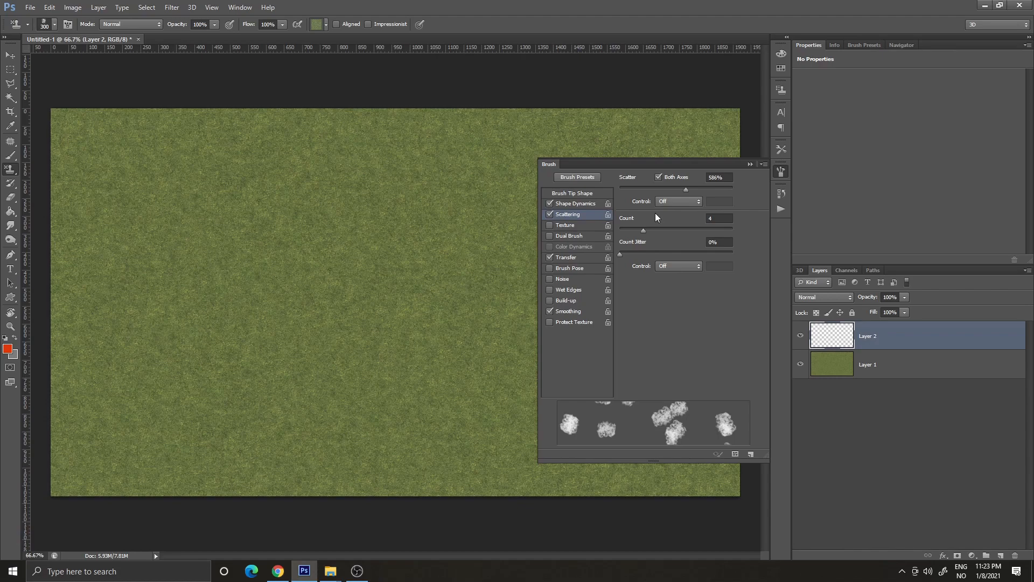
click(782, 174)
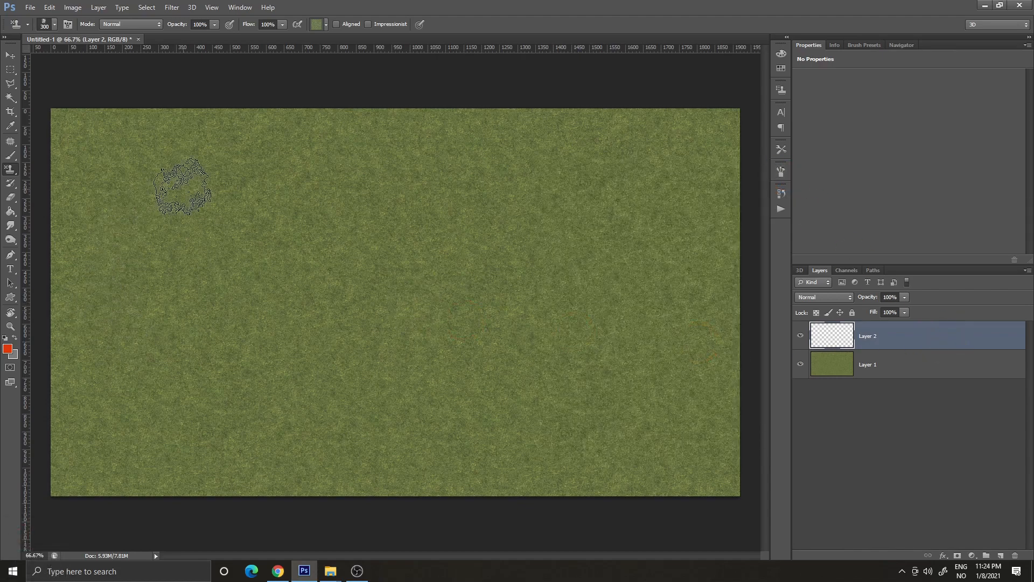
- Paint scattered patches of the lighter grass pattern across the whole canvas on Layer 2, leaving gaps of the base grass
mouse_move(84, 121)
mouse_down()
mouse_move(162, 427)
mouse_move(448, 503)
mouse_move(446, 381)
mouse_move(346, 92)
mouse_move(635, 231)
mouse_move(561, 468)
mouse_move(672, 291)
mouse_up()
mouse_move(684, 89)
mouse_down()
mouse_move(680, 150)
mouse_move(631, 269)
mouse_up()
mouse_move(565, 307)
mouse_down()
mouse_move(141, 157)
mouse_move(81, 290)
mouse_up()
mouse_move(97, 453)
mouse_down()
mouse_move(108, 432)
mouse_move(138, 419)
mouse_move(278, 469)
mouse_up()
mouse_move(347, 488)
mouse_down()
mouse_move(325, 479)
mouse_move(511, 425)
mouse_move(512, 323)
mouse_move(138, 150)
mouse_move(302, 146)
mouse_move(318, 110)
mouse_up()
mouse_move(479, 132)
mouse_down()
mouse_move(688, 137)
mouse_move(587, 151)
mouse_up()
drag(662, 175, 735, 346)
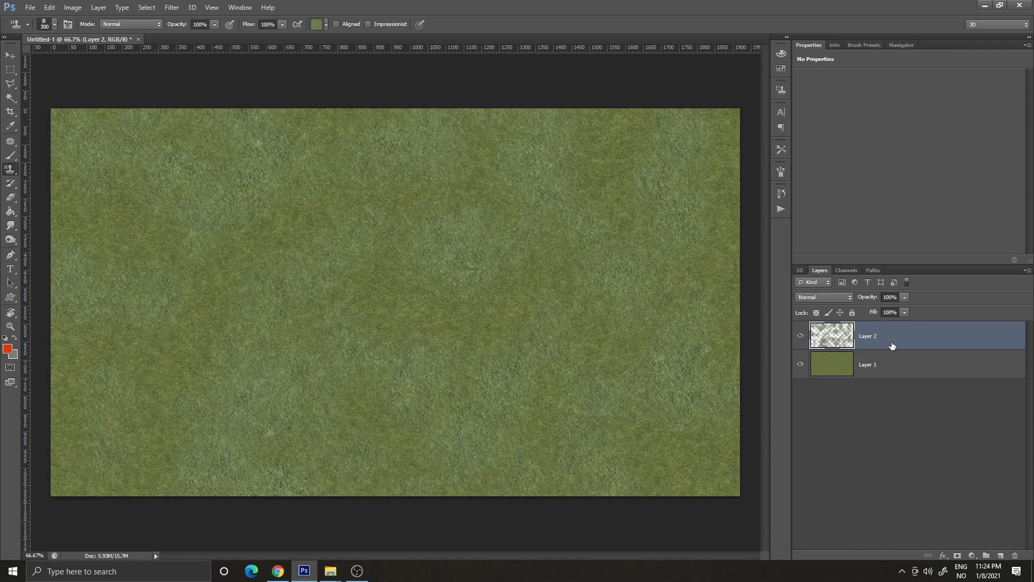
- Add a Bevel & Emboss effect to Layer 2 with the Outer Bevel style
double_click(933, 341)
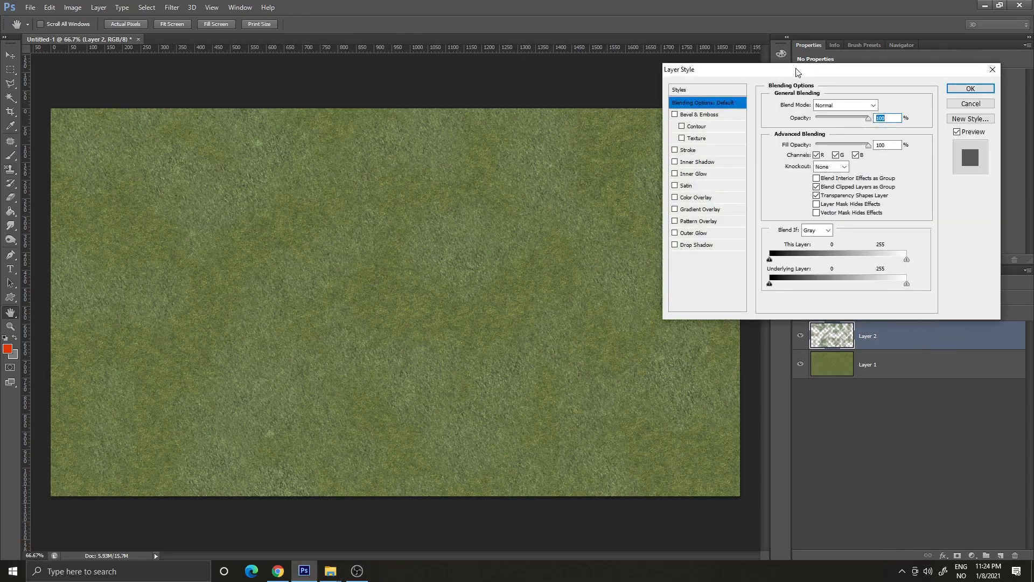
drag(806, 71, 817, 80)
click(687, 123)
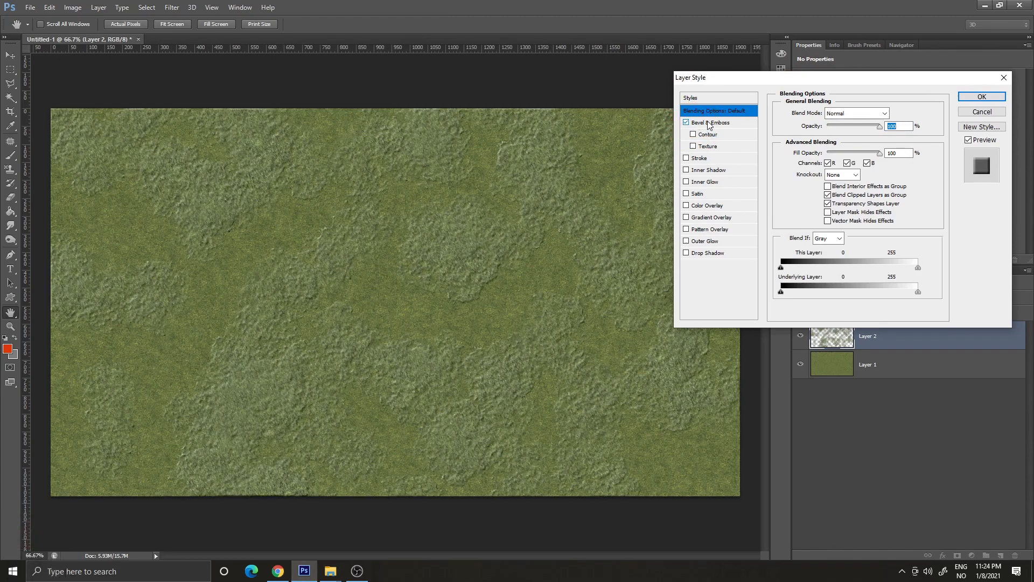
click(709, 123)
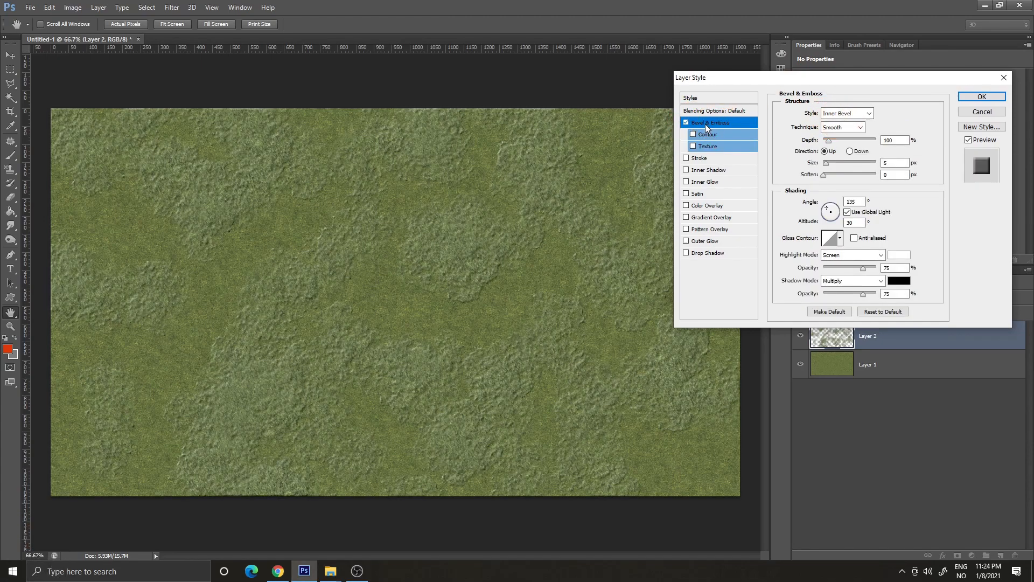
click(848, 114)
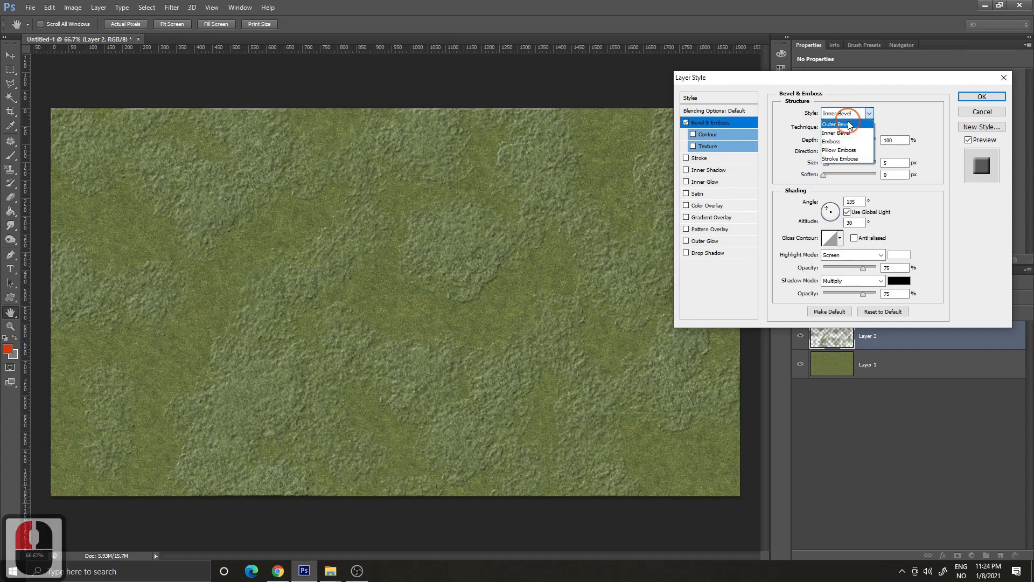
click(850, 124)
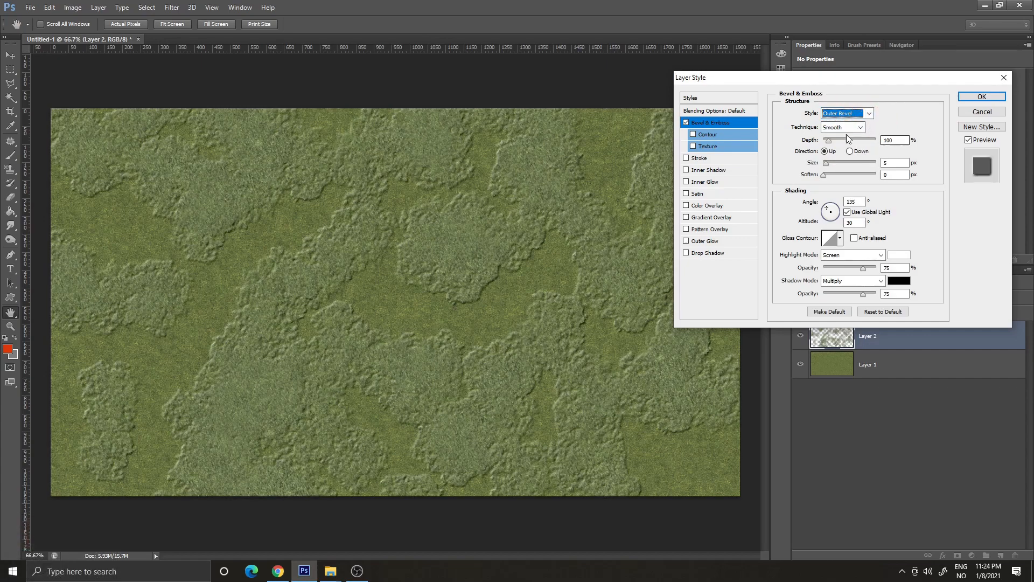
- Set the bevel size on Layer 2 to 3 px and its highlight opacity to 44%
double_click(892, 165)
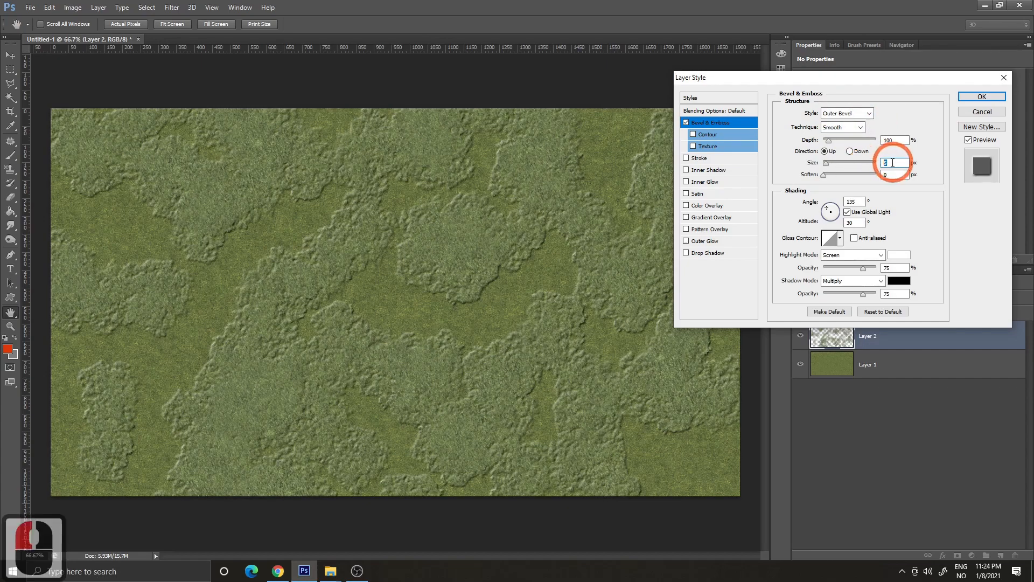
click(888, 267)
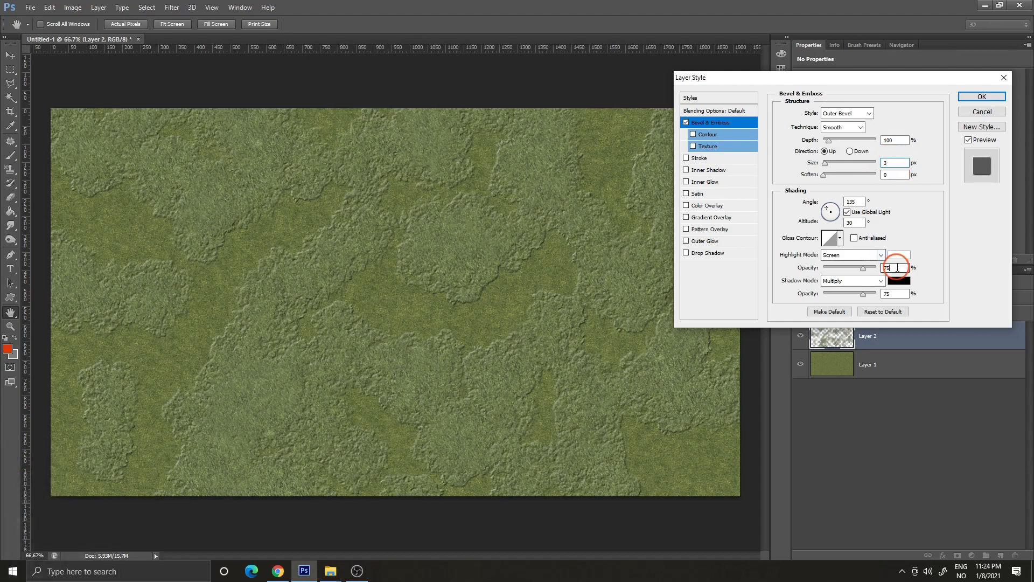
text(44)
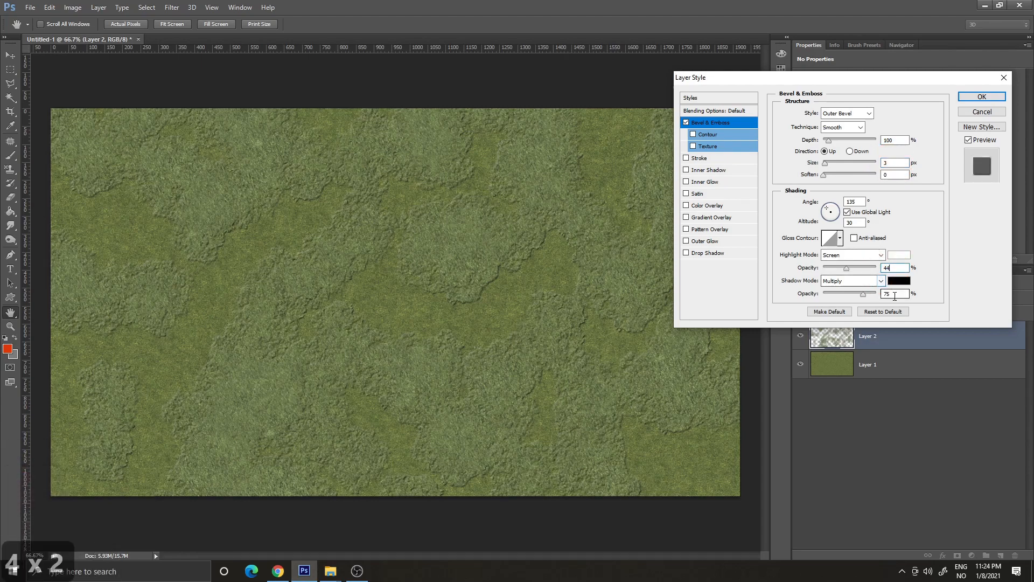
- Reduce the bevel's shadow opacity to somewhat below 68% and apply the effect to Layer 2
click(878, 298)
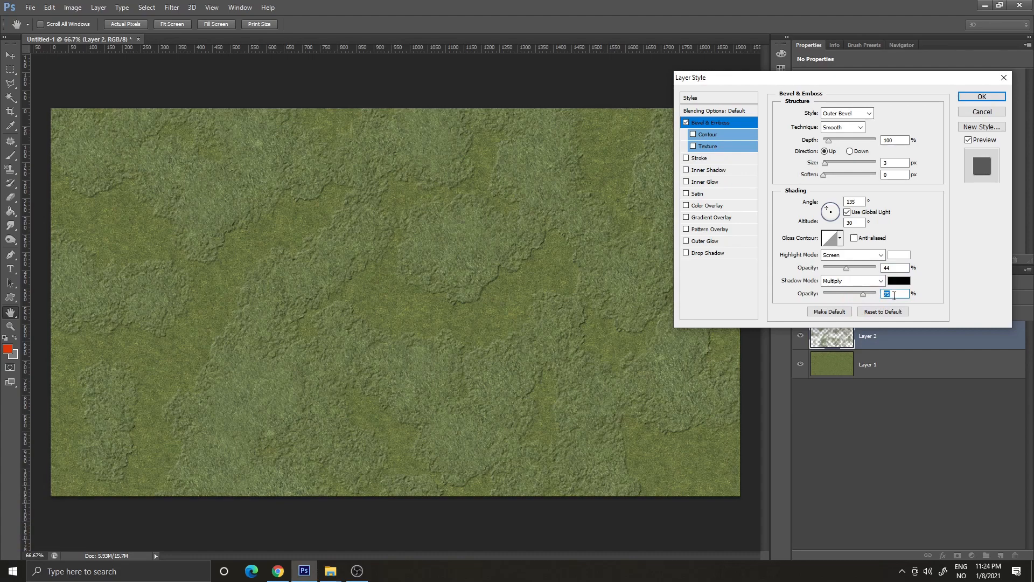
text(68)
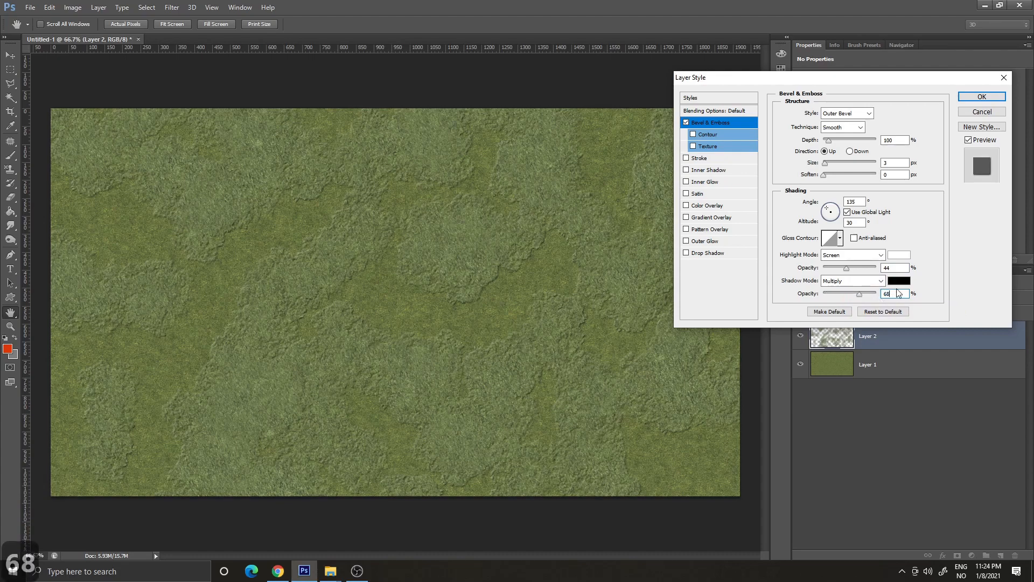
click(856, 295)
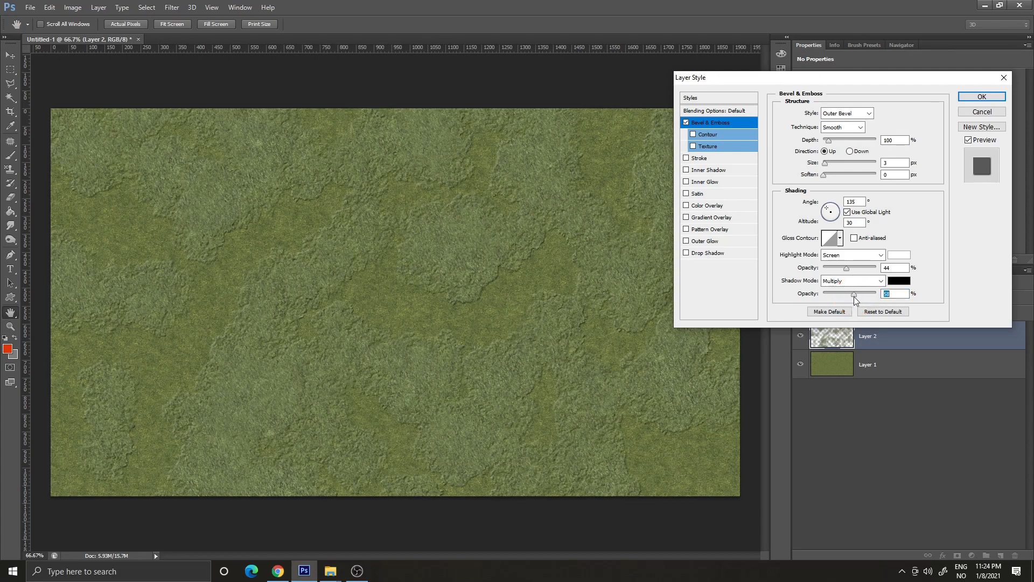
drag(848, 296, 855, 296)
click(851, 296)
click(982, 96)
click(863, 393)
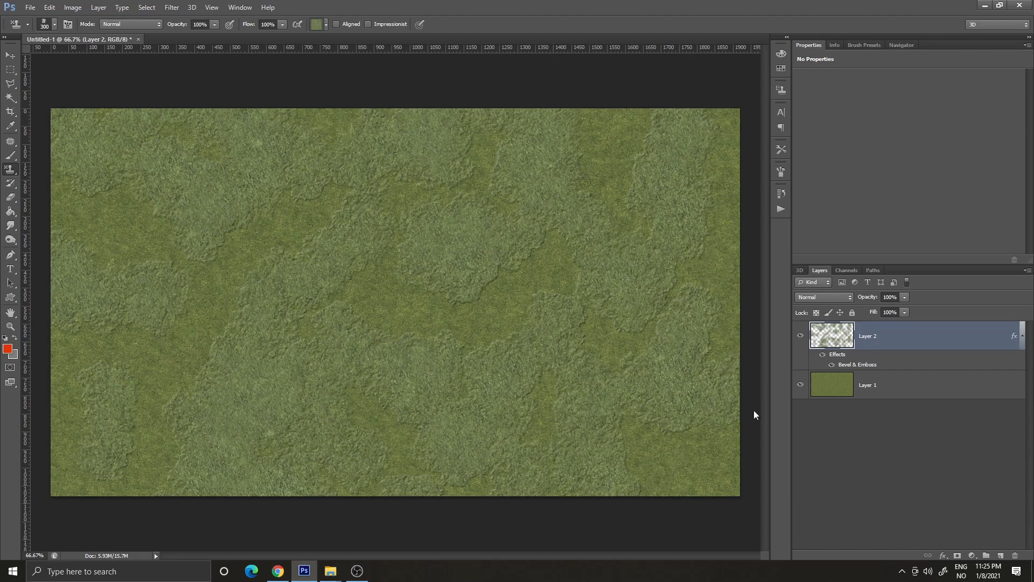
click(11, 171)
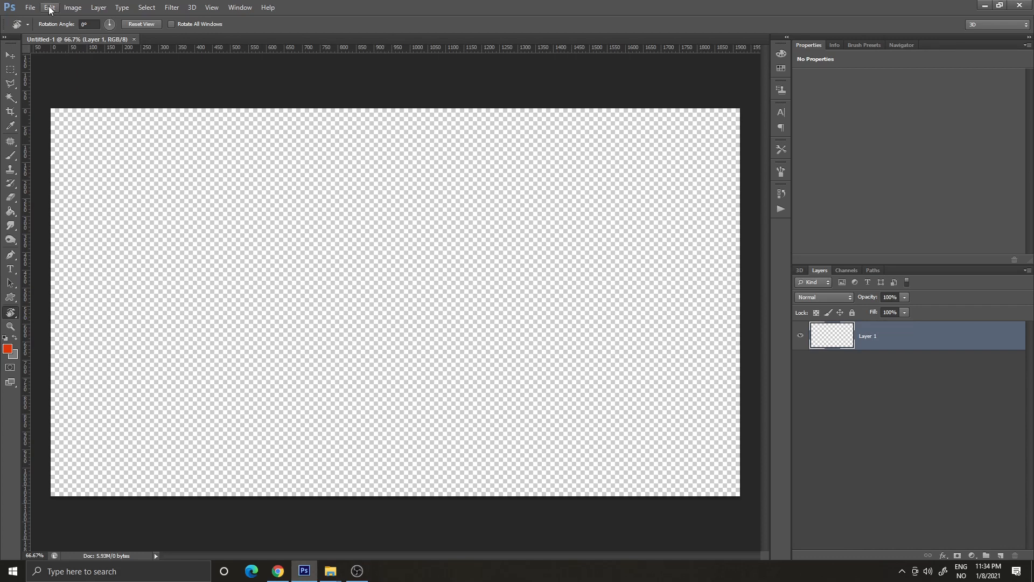
- Add a new pattern fill layer in the blank document, keeping the default name, Normal mode and 100% opacity
click(99, 8)
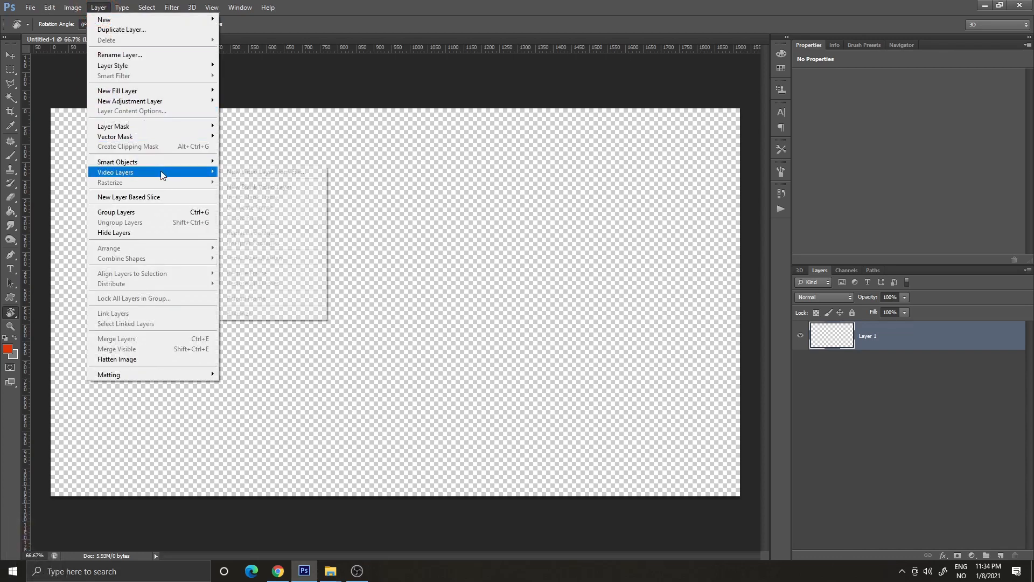
mouse_move(158, 174)
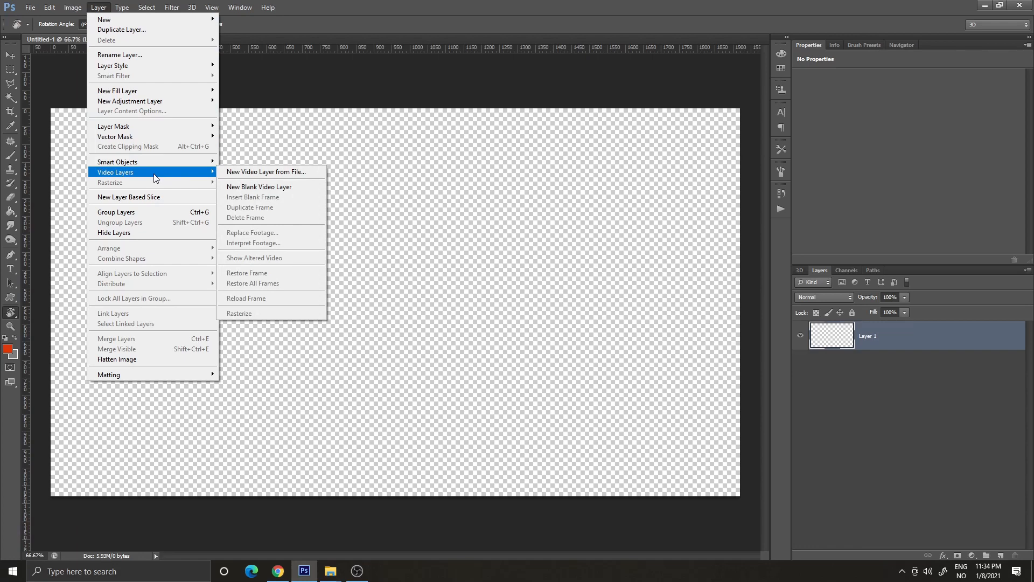
mouse_move(145, 94)
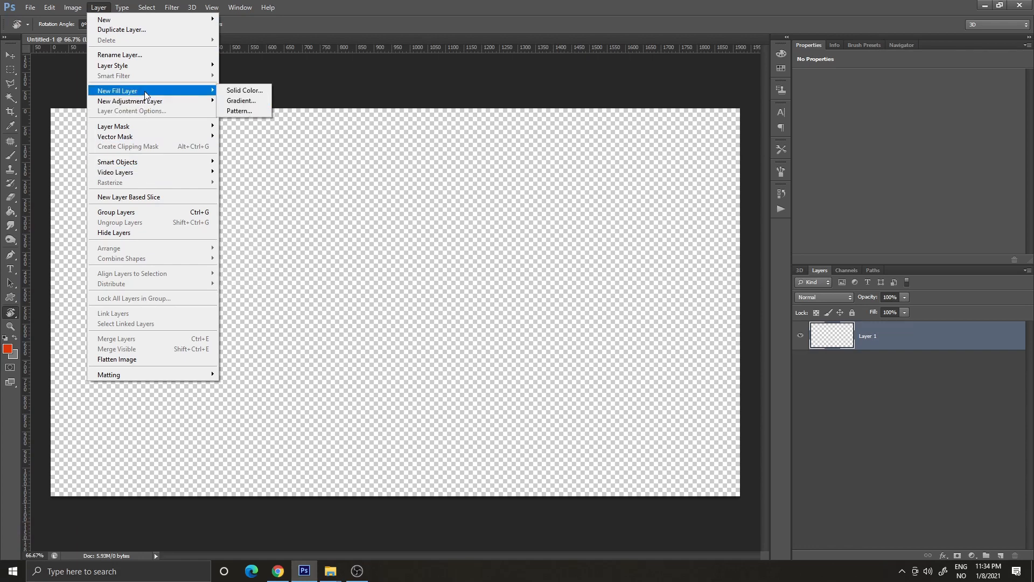
click(238, 110)
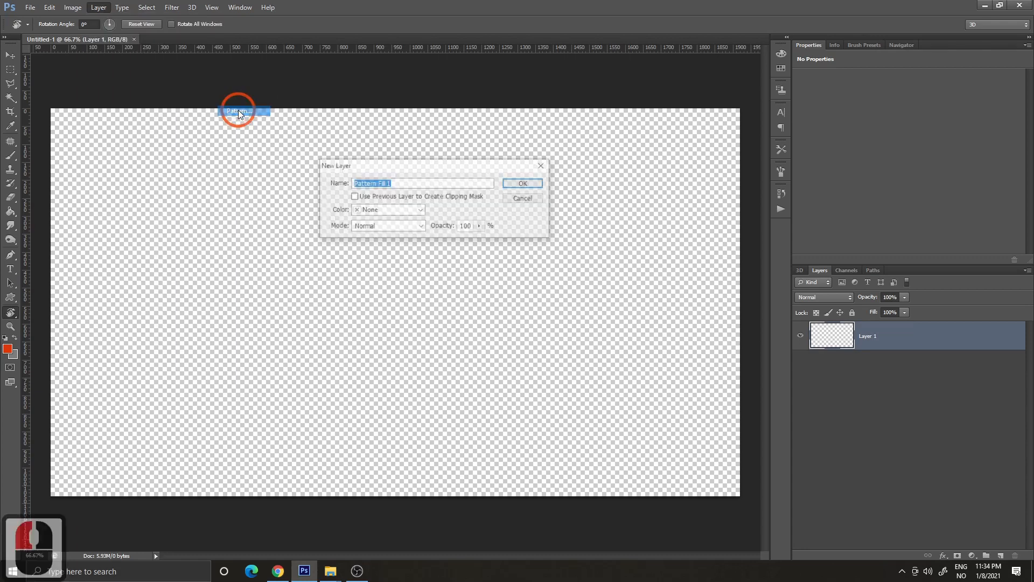
click(531, 185)
- Choose the plain brown dirt pattern for the fill layer
drag(542, 189, 476, 164)
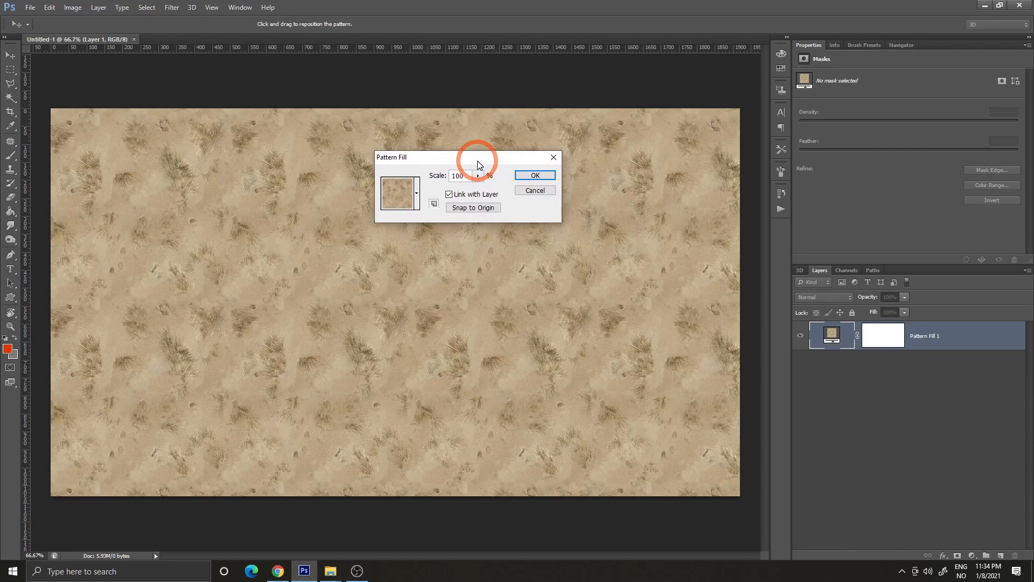
click(417, 193)
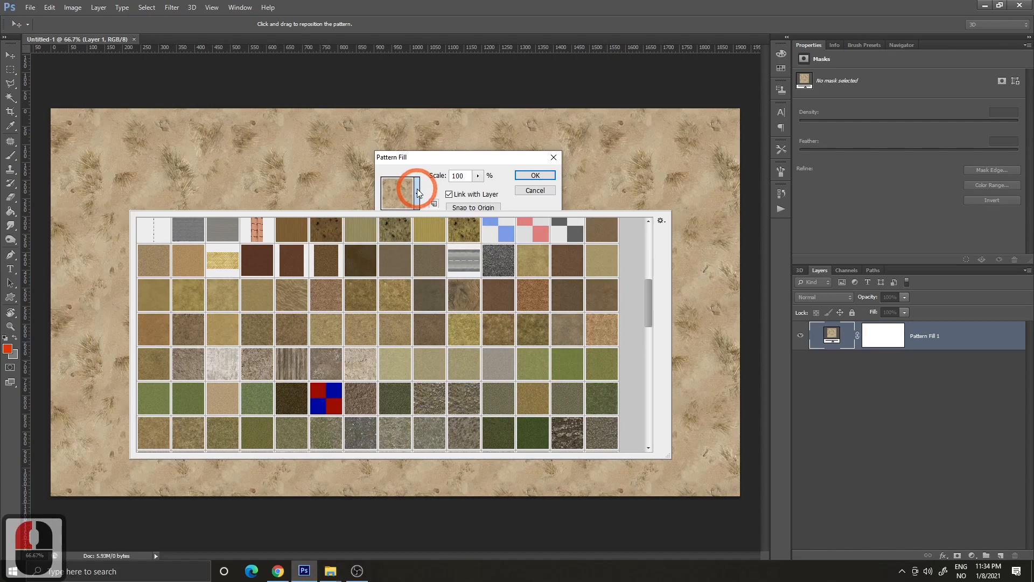
drag(648, 309, 649, 305)
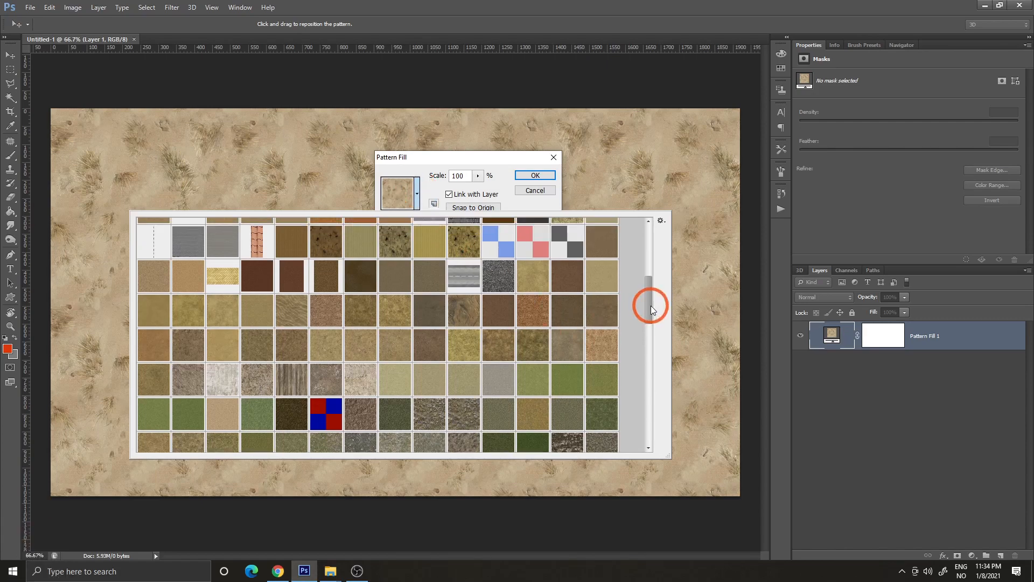
double_click(607, 317)
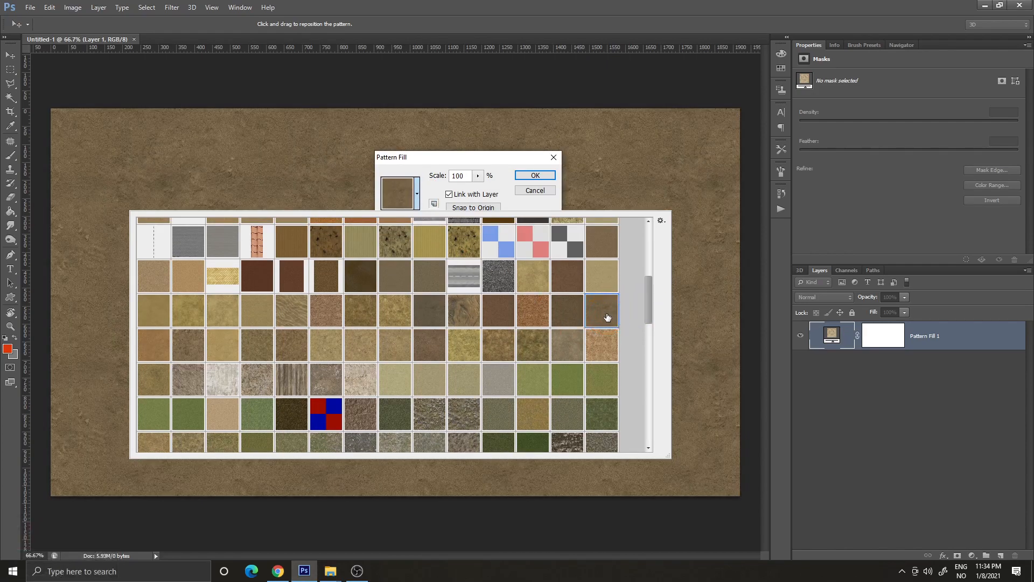
double_click(606, 315)
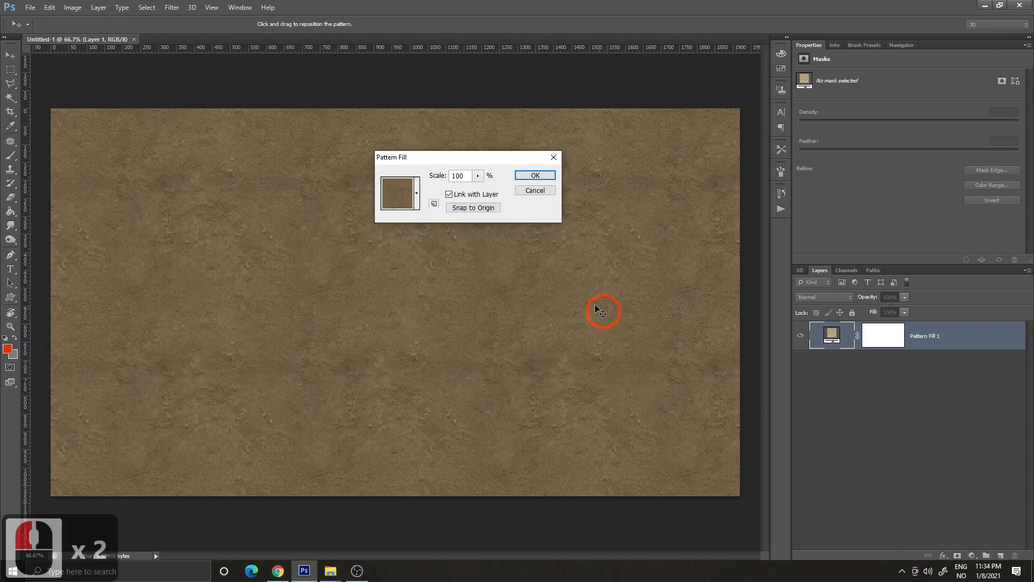
- Try out the scale of the dirt pattern, settle on 100%, and confirm the pattern fill
click(478, 176)
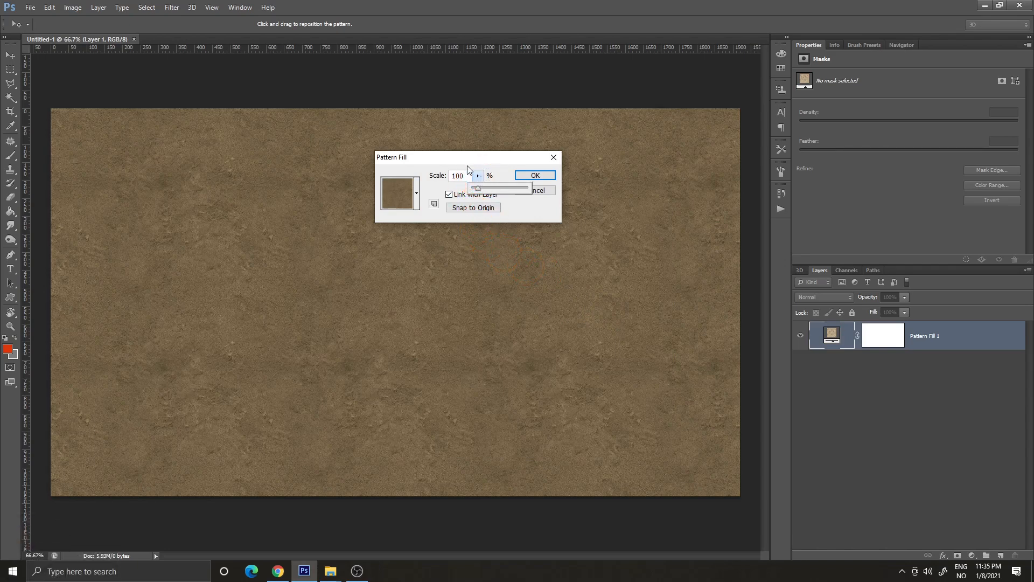
mouse_move(474, 162)
mouse_down()
mouse_move(451, 158)
mouse_move(461, 160)
mouse_up()
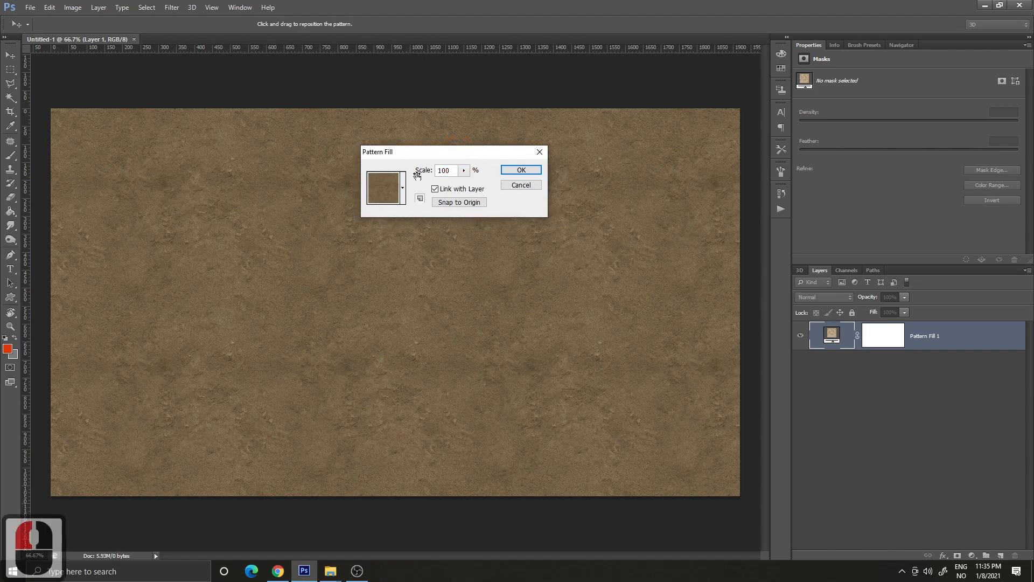
click(465, 173)
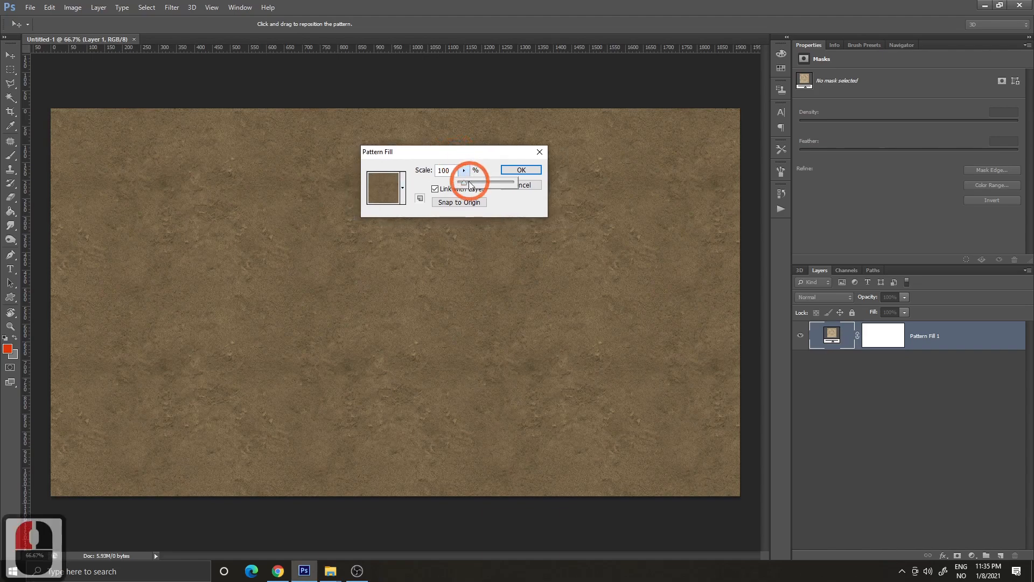
mouse_move(474, 183)
mouse_down()
mouse_move(482, 187)
mouse_move(464, 182)
mouse_up()
drag(463, 182, 465, 183)
click(447, 171)
key(BackSpace)
text(0)
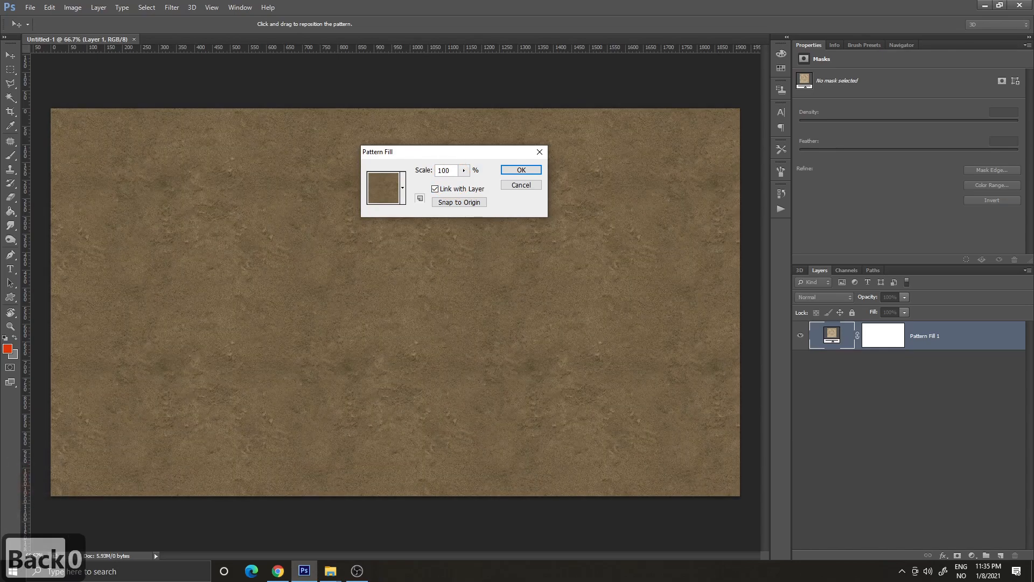
click(520, 169)
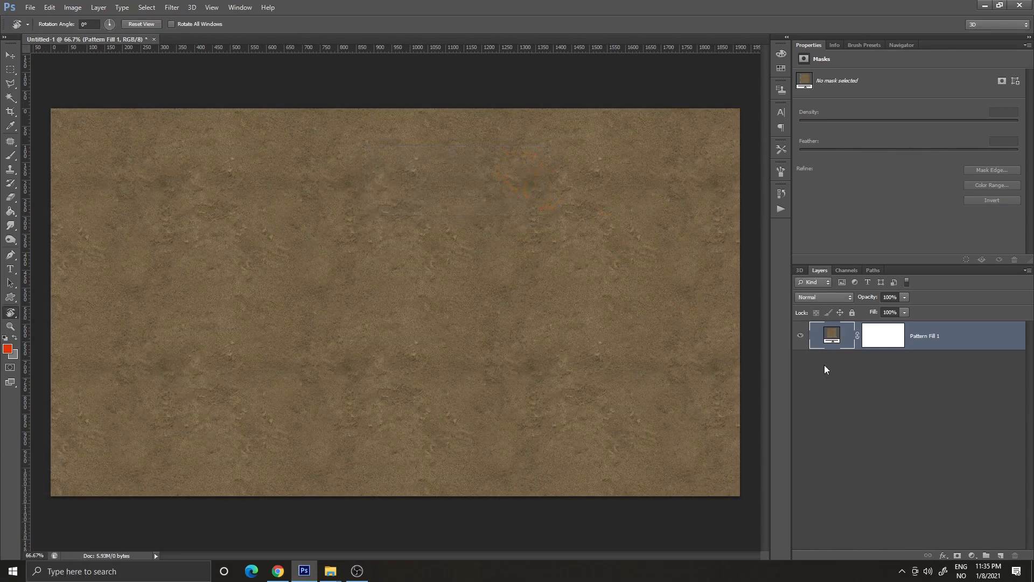
ctrl+click(833, 343)
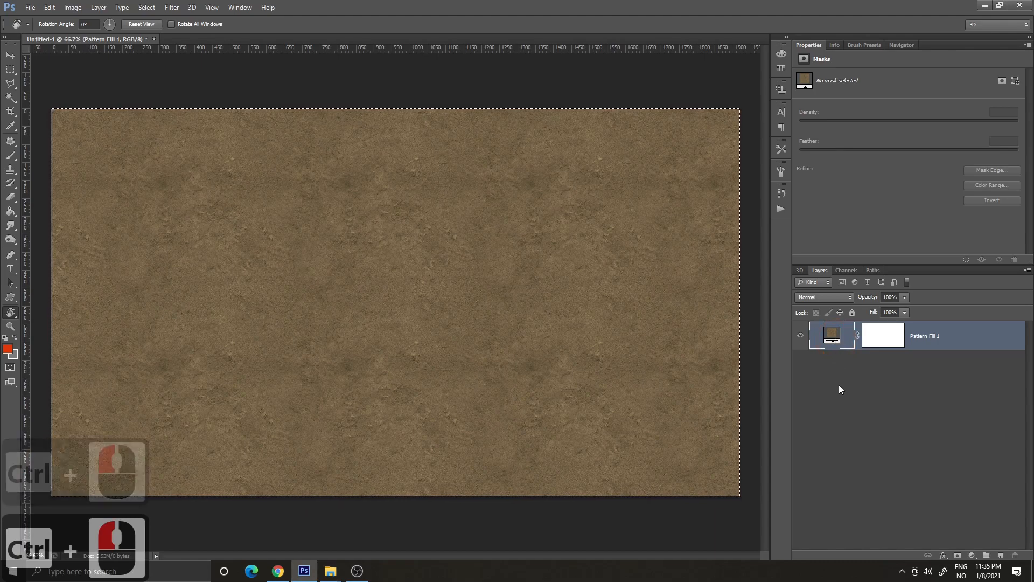
key(ctrl+d)
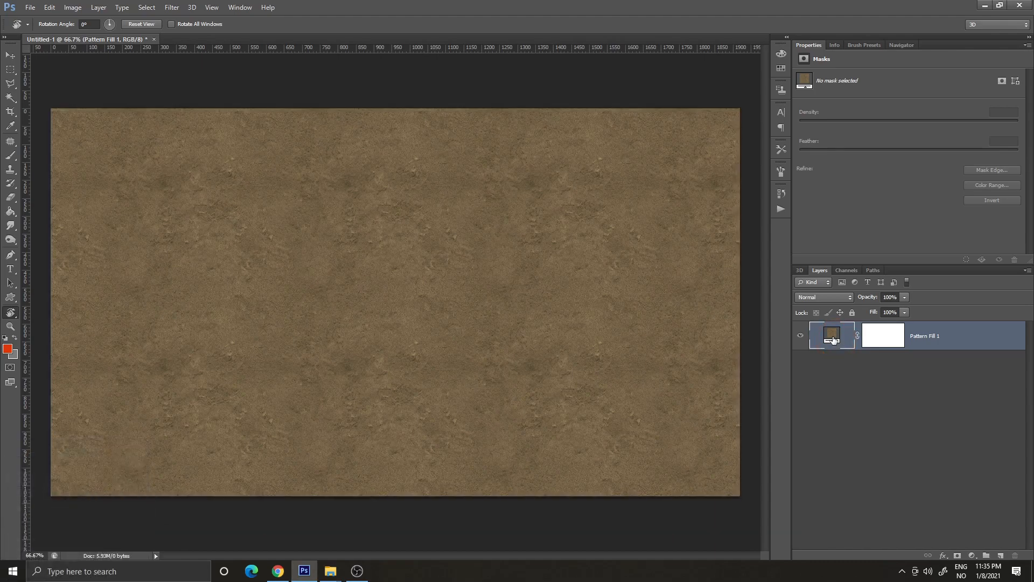
key(ctrl)
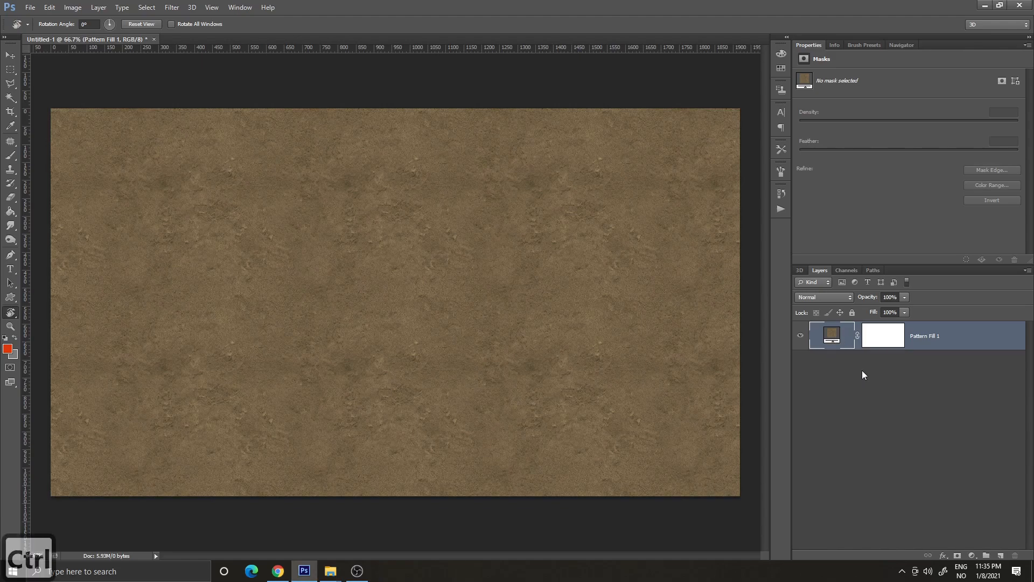
- Duplicate the dirt fill layer and change the copy's pattern to the cracked brown earth at 100% scale
key(ctrl+j)
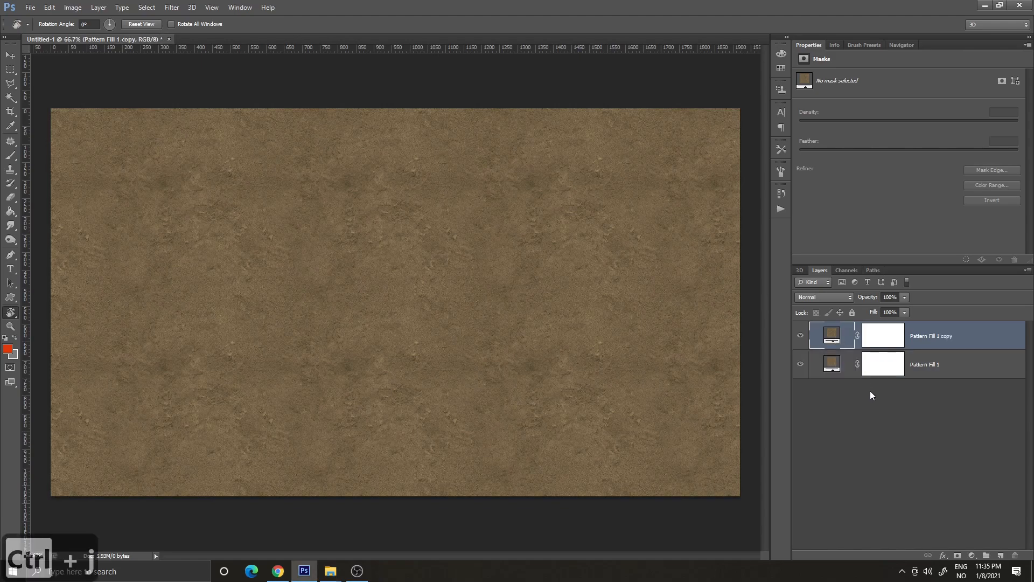
double_click(831, 338)
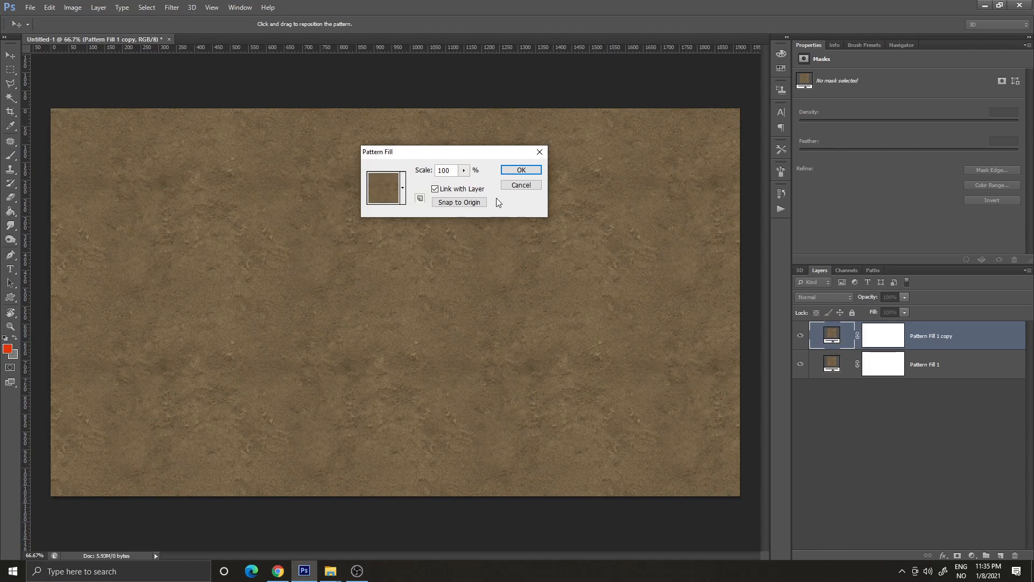
click(403, 188)
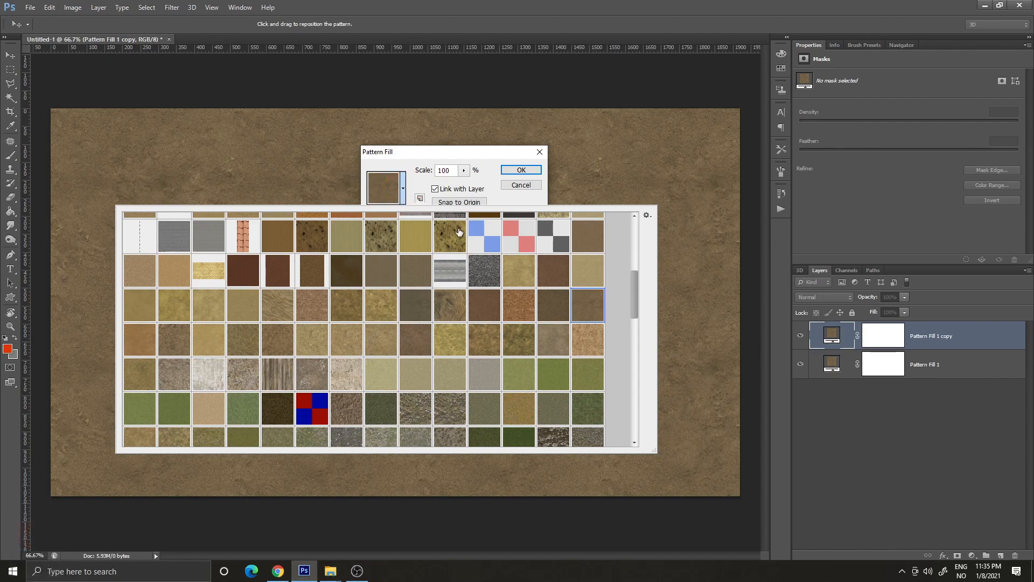
click(558, 306)
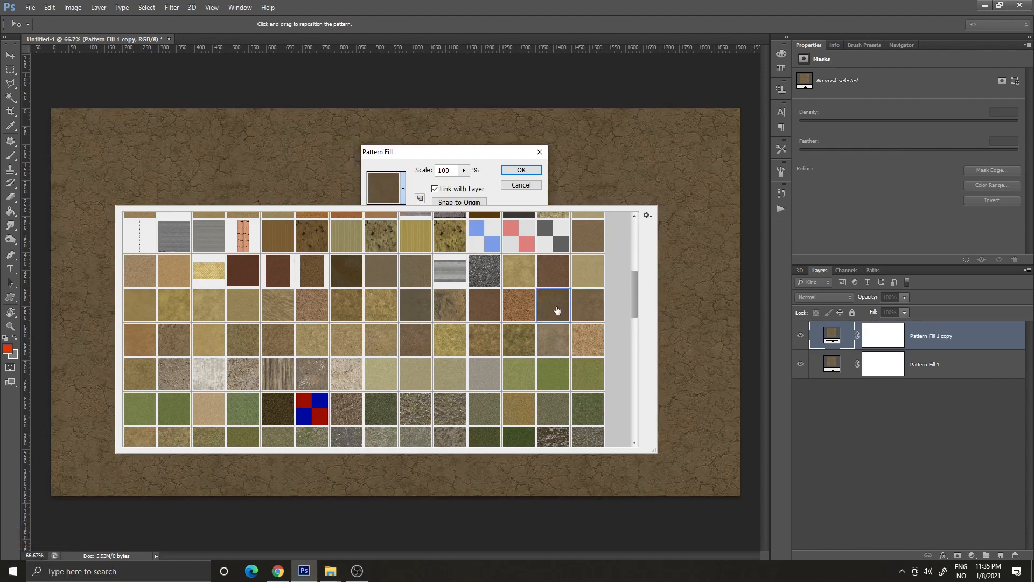
double_click(557, 310)
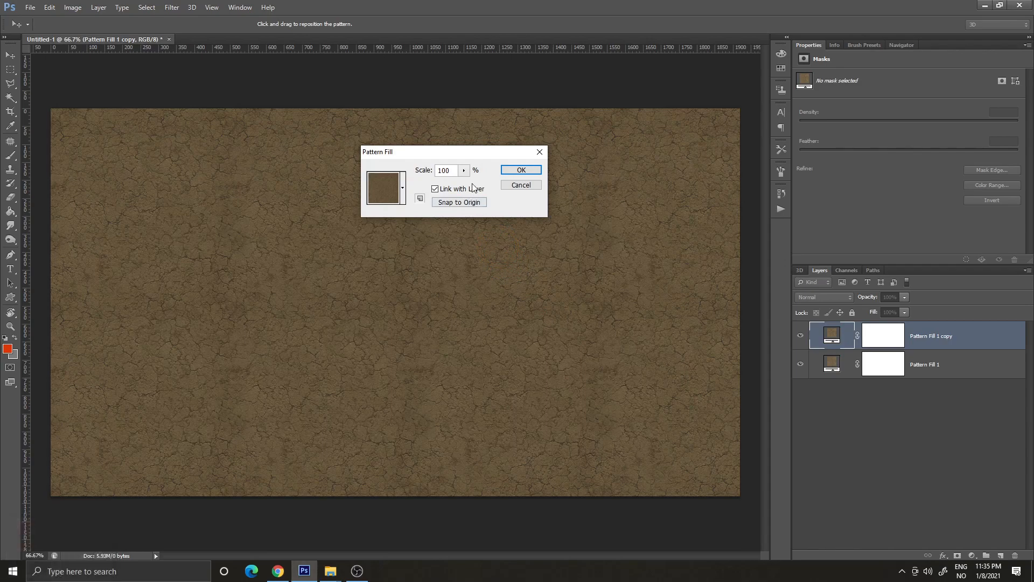
click(520, 170)
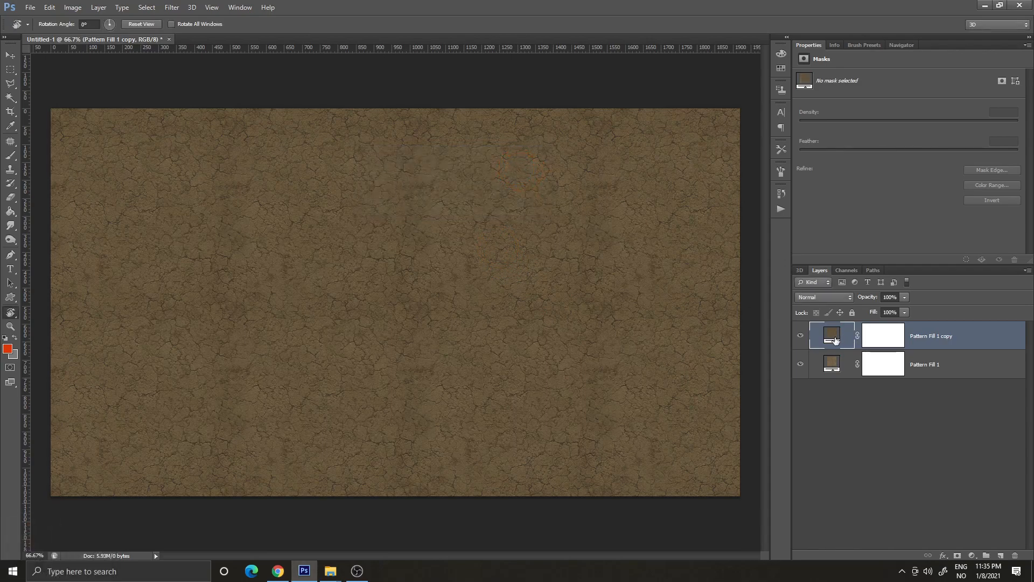
- Duplicate the cracked earth fill layer and change the copy's pattern to the dark green grass
key(ctrl+j)
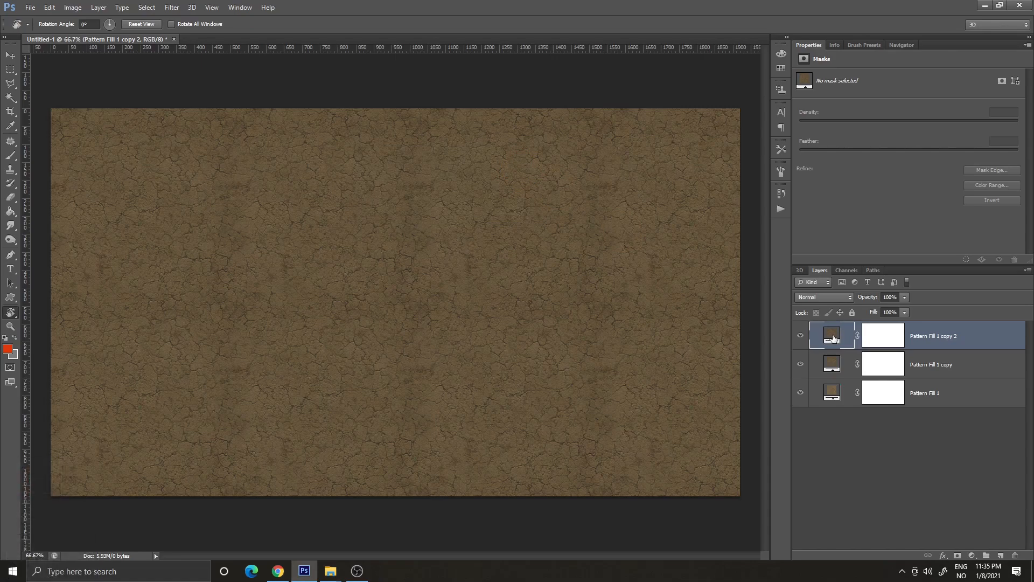
double_click(833, 340)
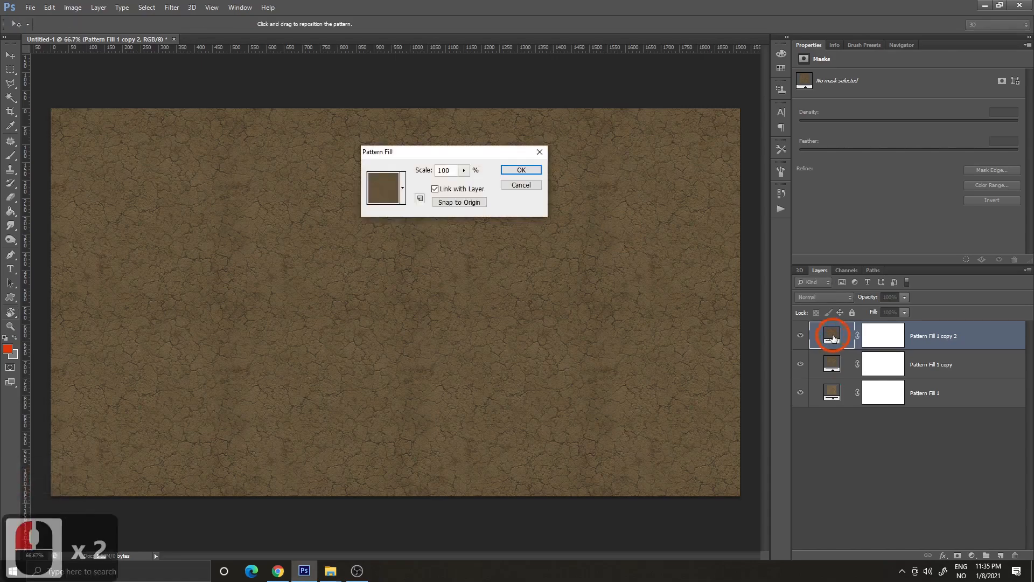
click(404, 190)
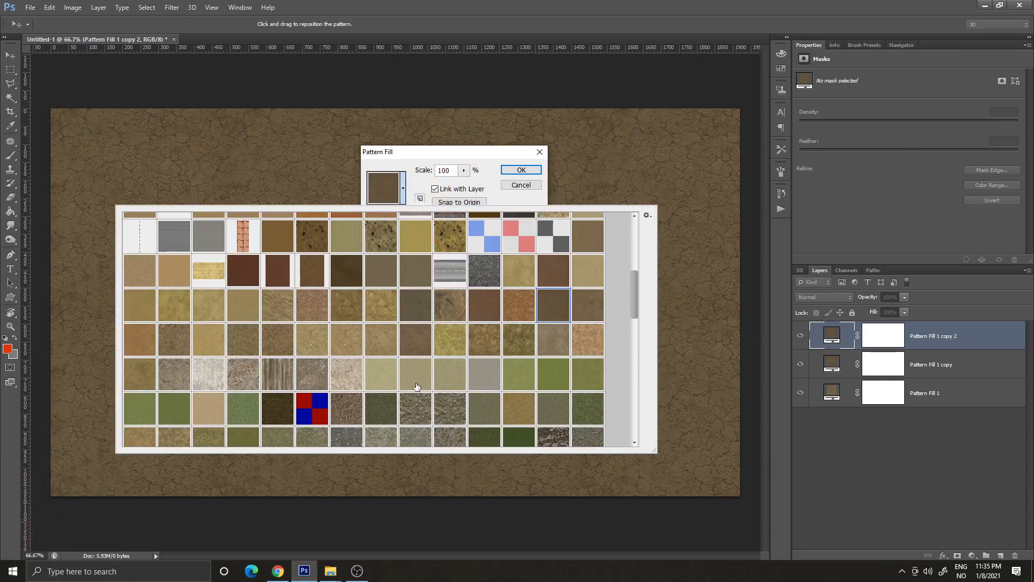
click(381, 412)
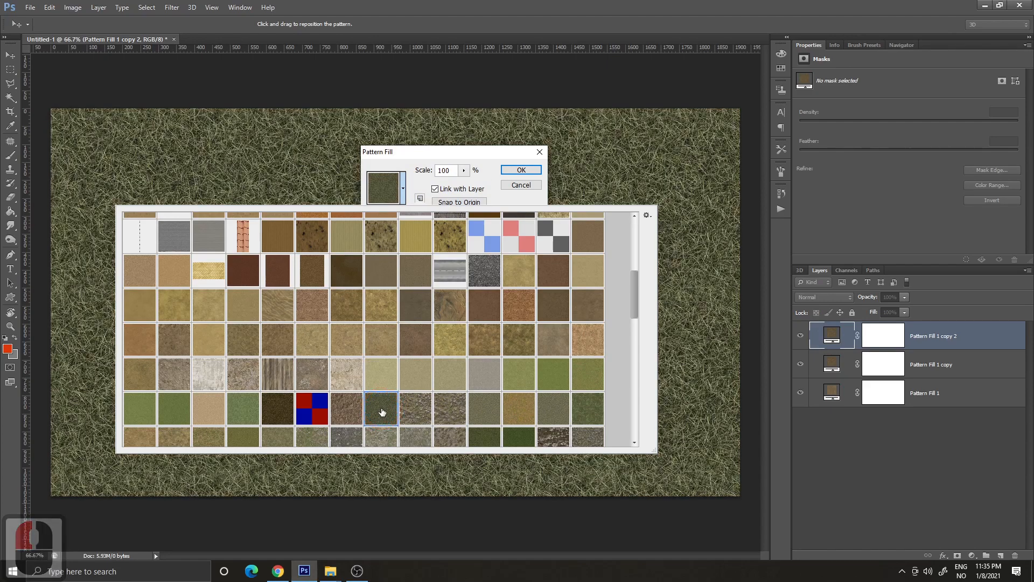
click(381, 412)
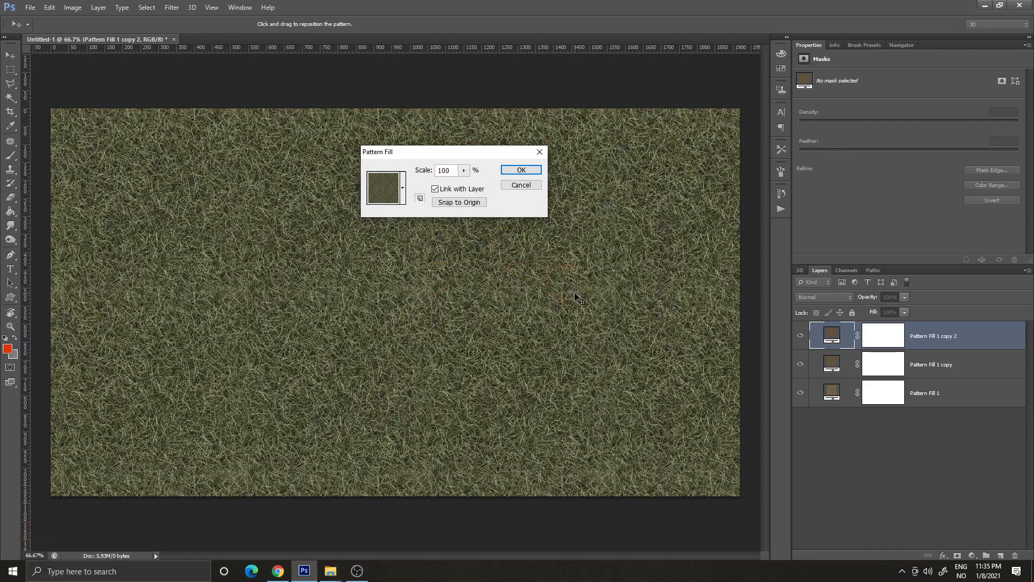
- Try the grass pattern at 50% scale, settle on 25%, and confirm the pattern fill
double_click(451, 170)
text(50)
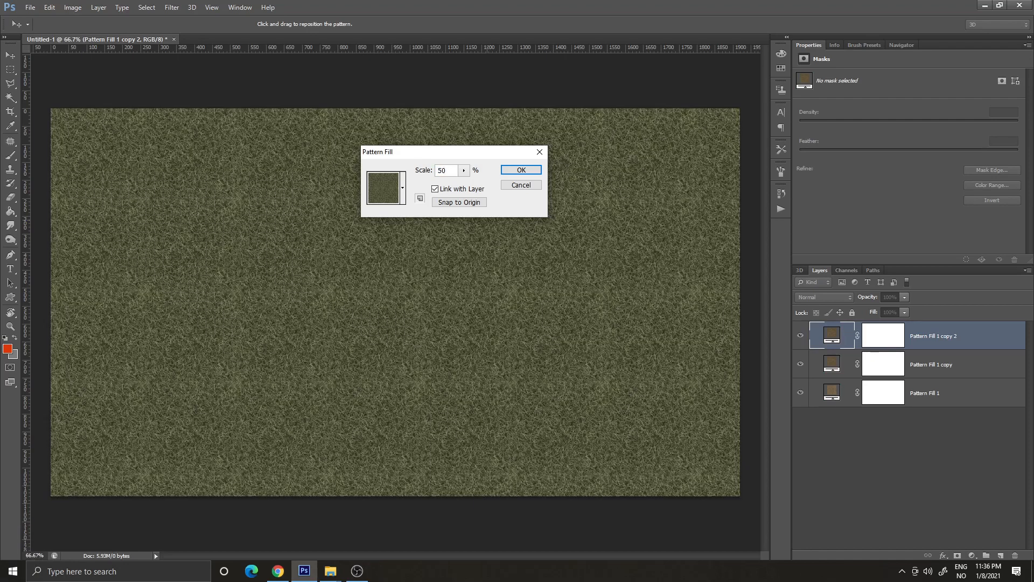
double_click(448, 170)
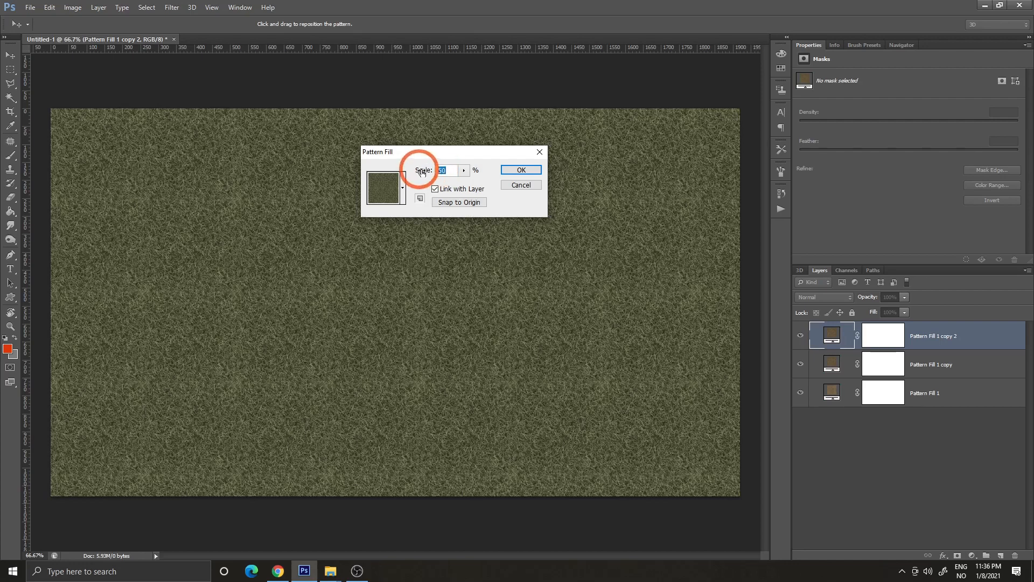
text(25)
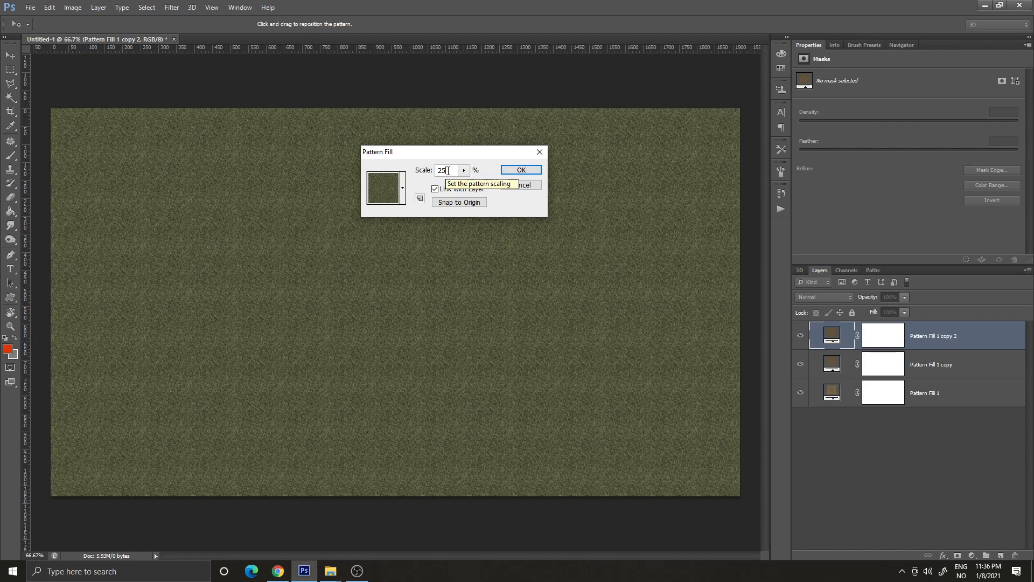
click(521, 170)
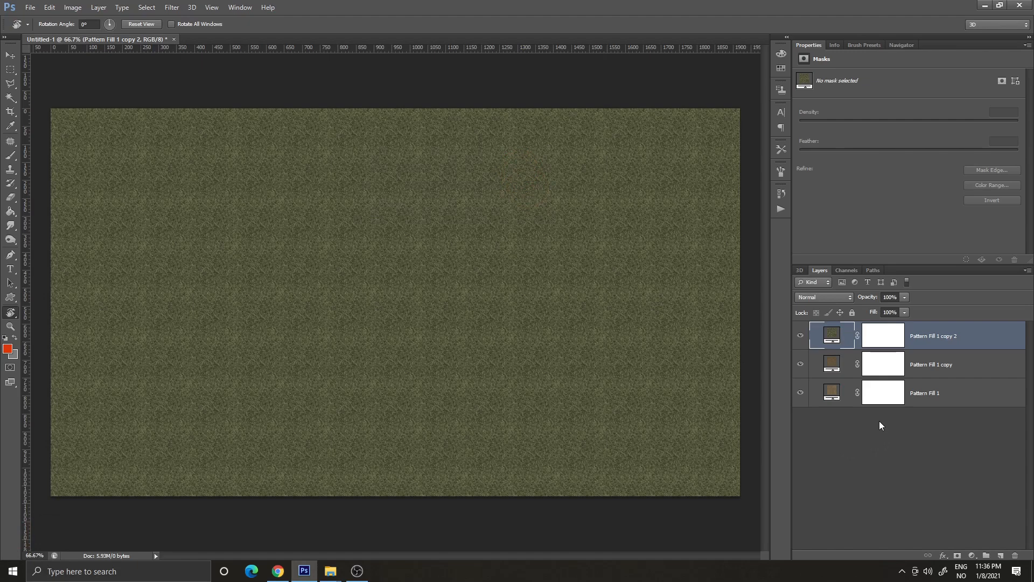
- Hide the grass fill layer and ready the Brush tool on the cracked earth layer's mask
click(800, 337)
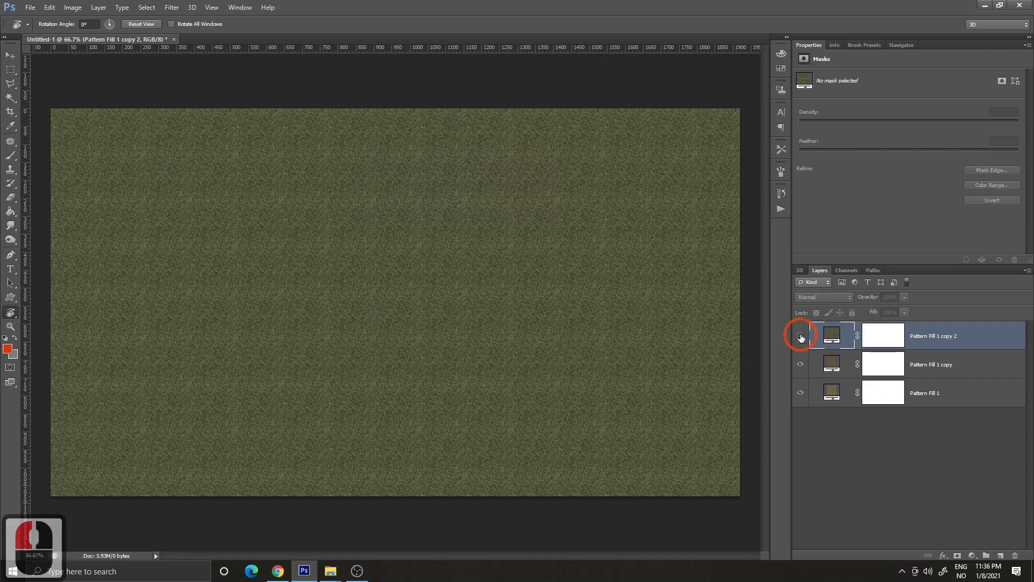
click(831, 368)
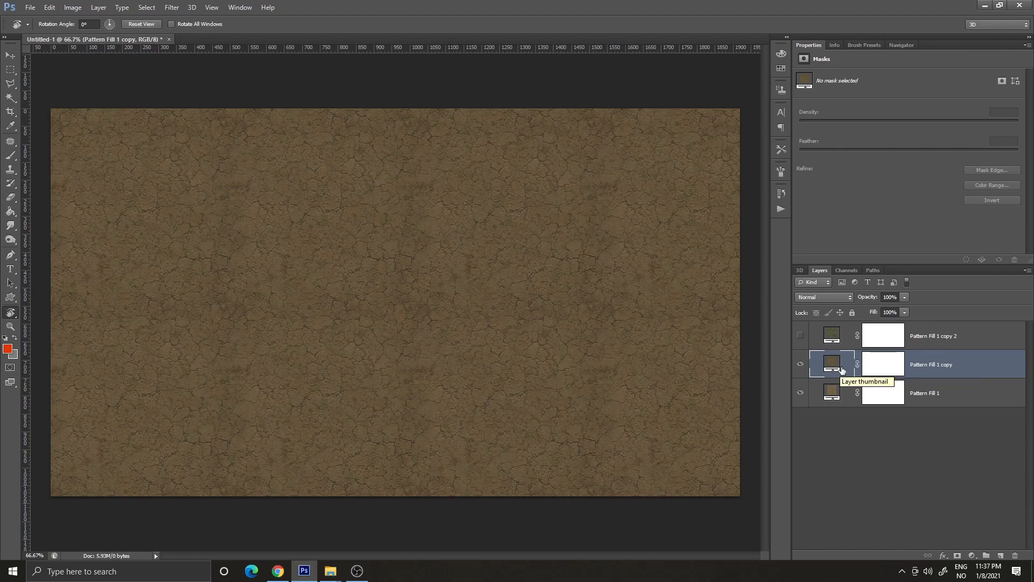
click(889, 367)
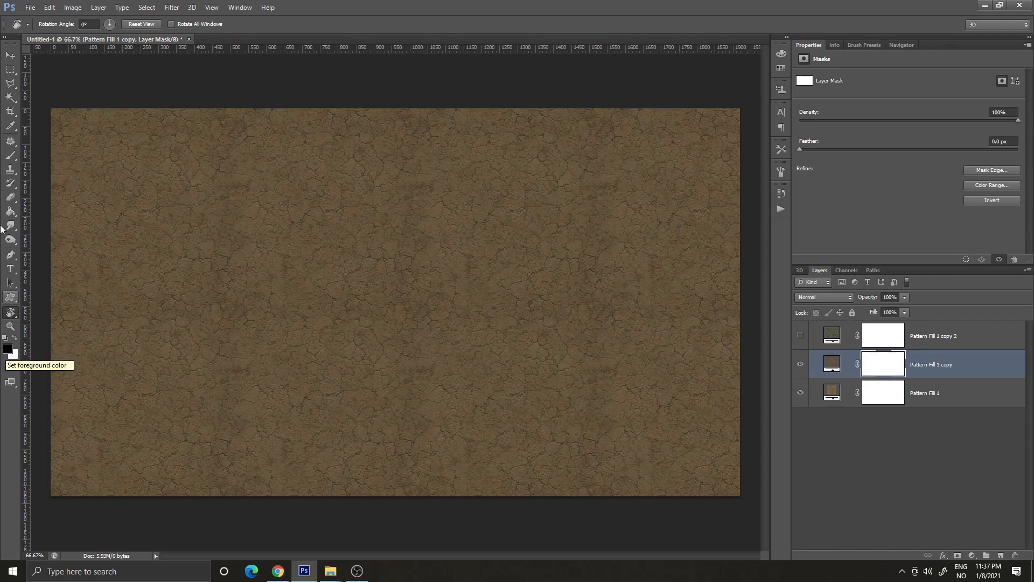
click(11, 155)
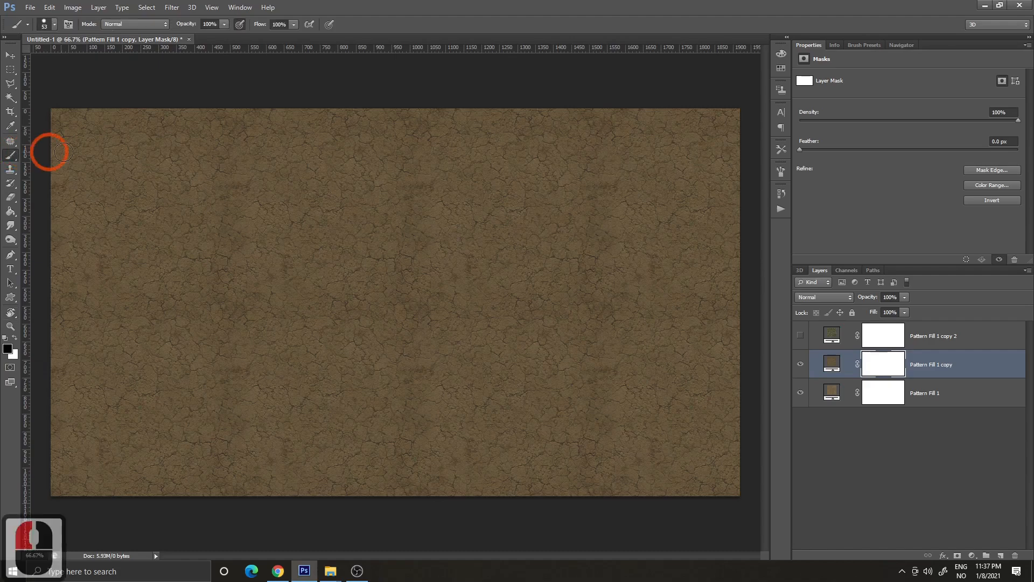
- Paint black strokes with a soft 94 px brush on the cracked earth mask, across the upper middle of the canvas
click(54, 25)
drag(202, 146, 196, 104)
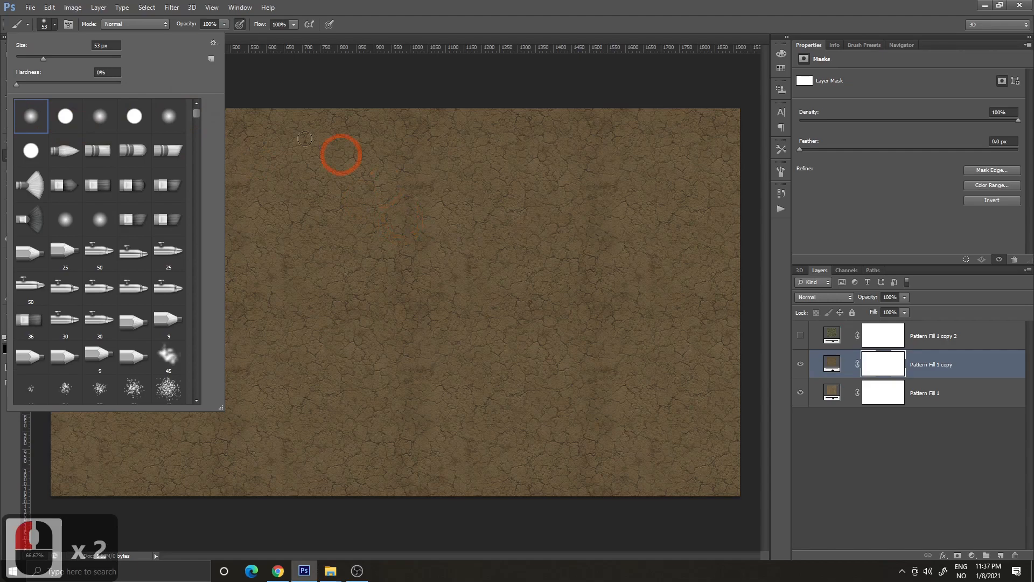
drag(43, 58, 64, 58)
mouse_move(644, 215)
mouse_down()
mouse_move(468, 210)
mouse_move(277, 243)
mouse_move(186, 202)
mouse_up()
mouse_move(285, 244)
mouse_down()
mouse_move(633, 275)
mouse_move(312, 304)
mouse_move(339, 224)
mouse_move(420, 226)
mouse_up()
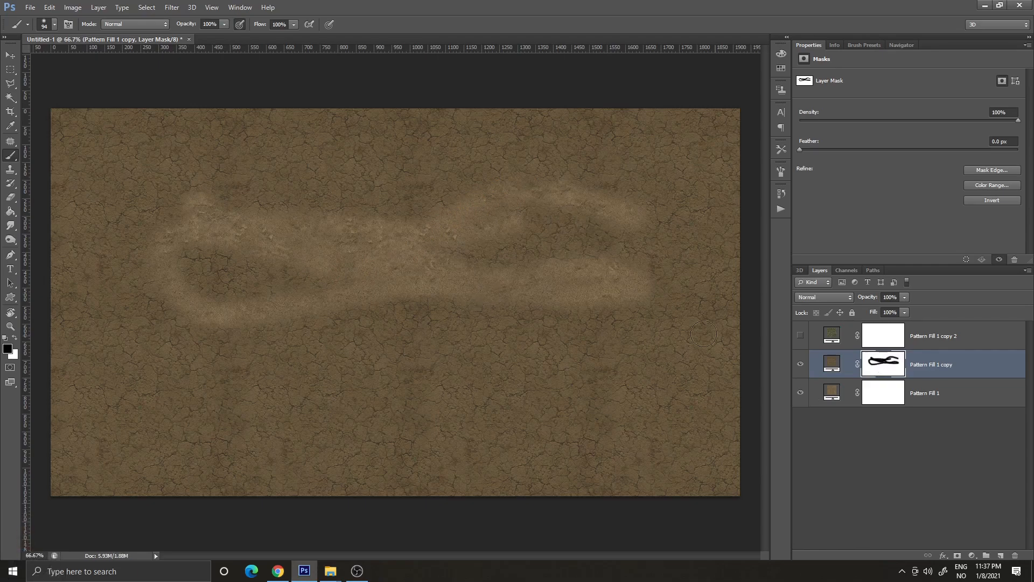
mouse_move(586, 246)
mouse_down()
mouse_move(289, 203)
mouse_move(226, 208)
mouse_move(219, 270)
mouse_move(625, 283)
mouse_up()
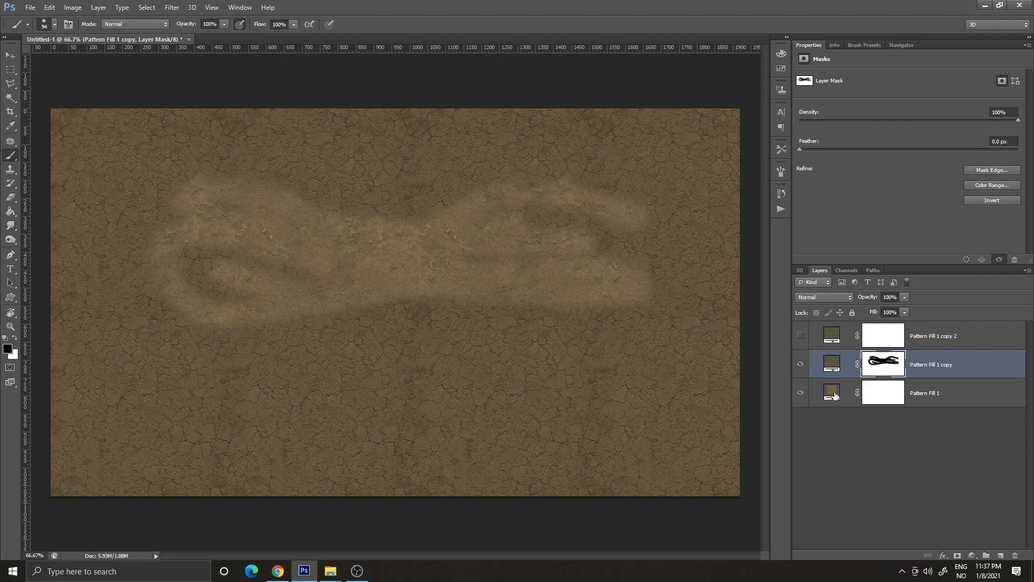
- Undo all the soft brush strokes painted on the cracked earth layer's mask
click(683, 330)
key(ctrl+alt+z)
key(ctrl+alt+z)
key(ctrl+alt+z)
key(ctrl+alt+z)
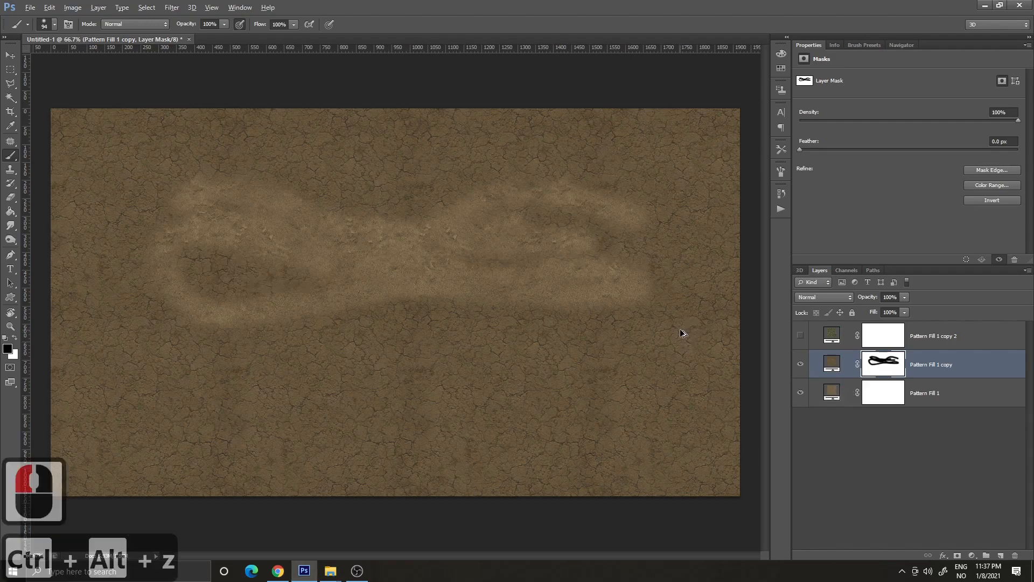
key(ctrl+shift+z)
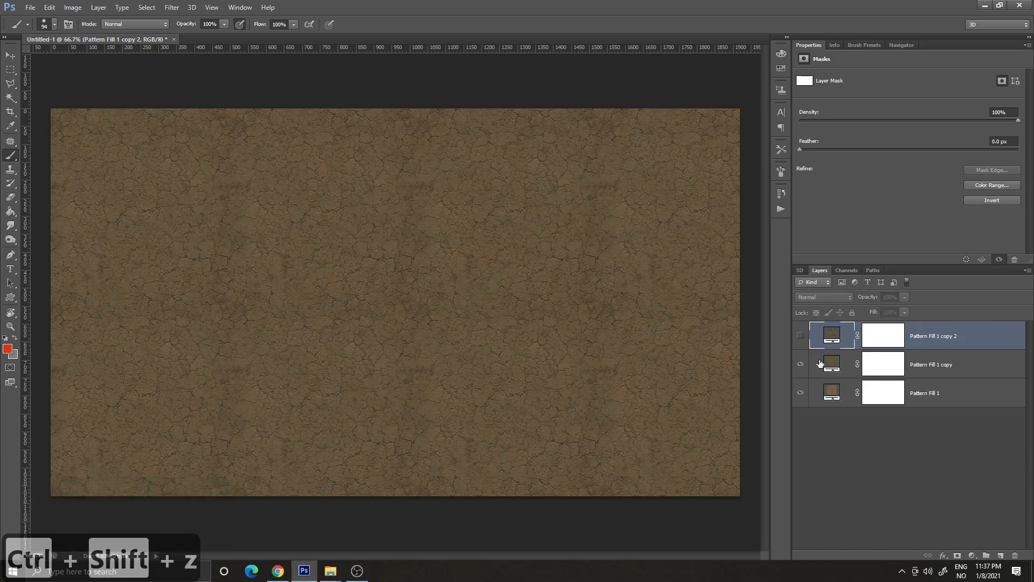
- Target the cracked earth layer's mask and choose the 90 px speckled spatter brush, enlarged to 176 px
click(870, 367)
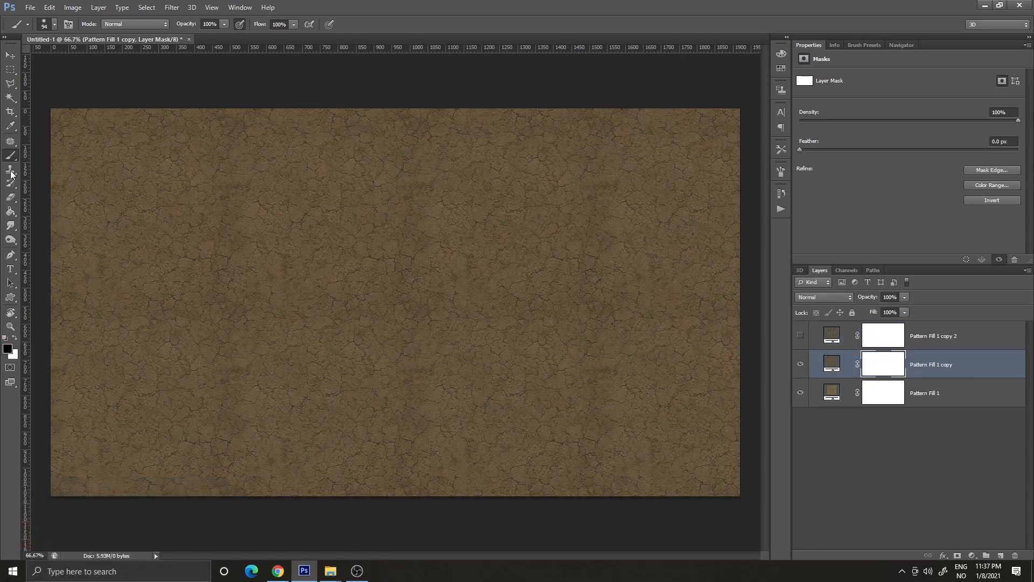
click(55, 25)
drag(196, 113, 197, 162)
double_click(186, 165)
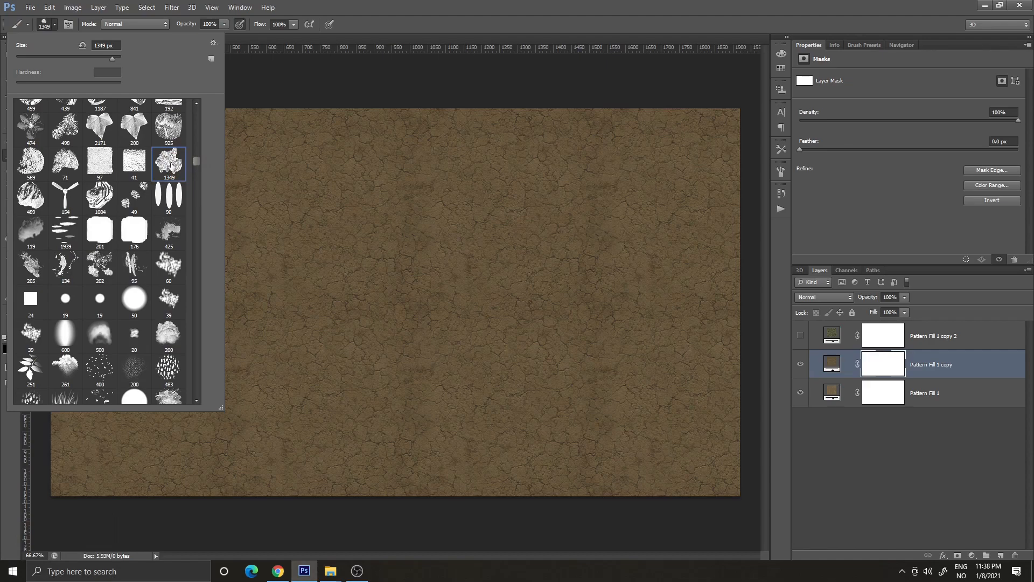
mouse_move(194, 163)
mouse_down()
mouse_move(202, 154)
mouse_move(205, 225)
mouse_up()
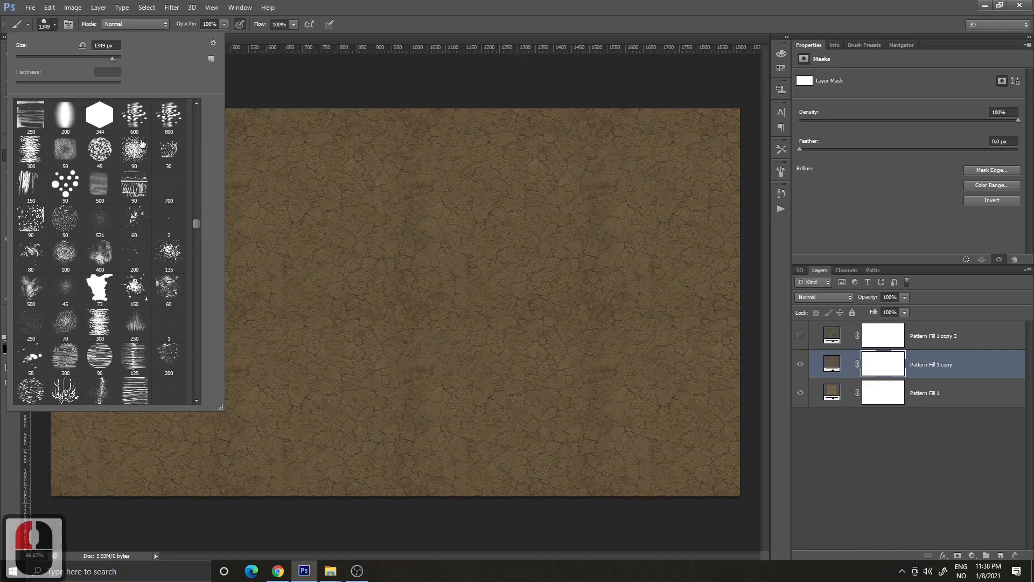
double_click(134, 150)
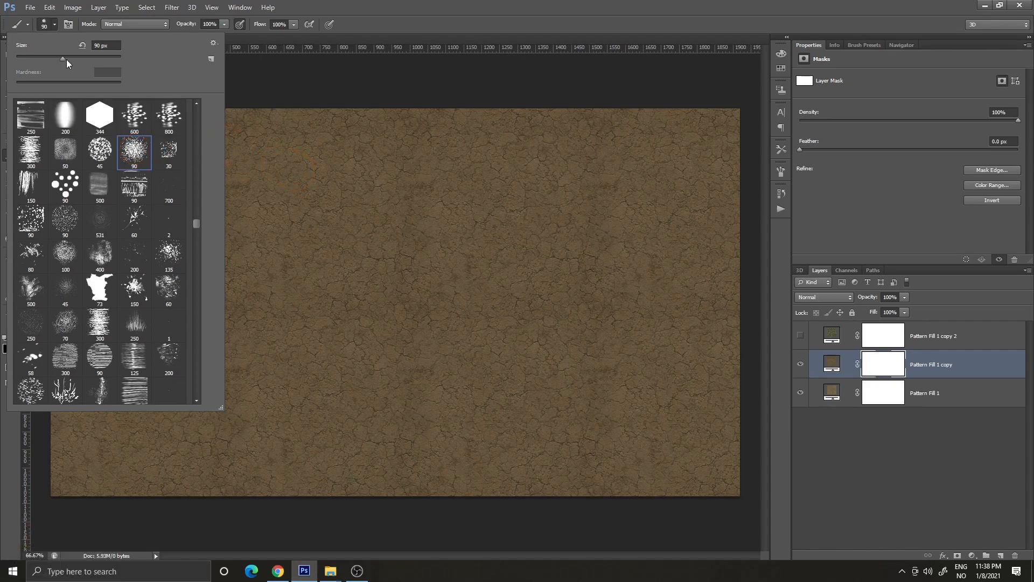
drag(84, 61, 88, 62)
click(54, 25)
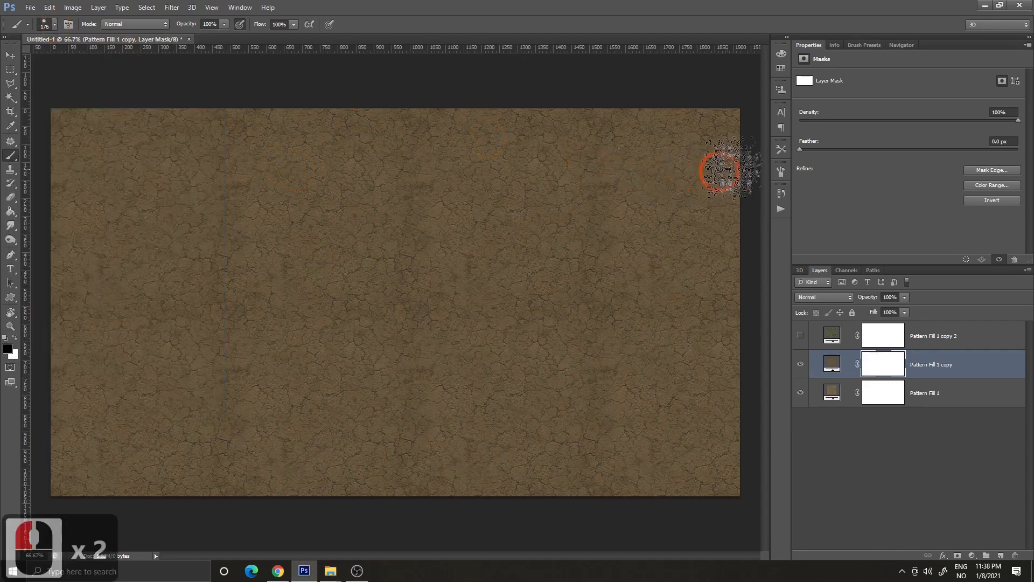
- Increase the spacing of the spatter brush's tip
click(781, 173)
click(587, 215)
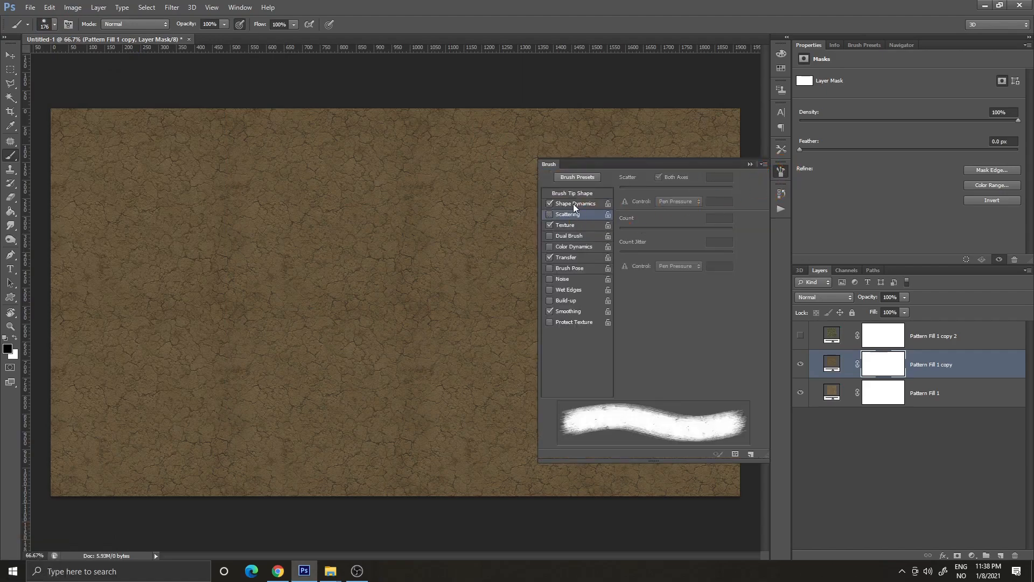
click(574, 194)
mouse_move(620, 369)
mouse_down()
mouse_move(681, 370)
mouse_move(641, 367)
mouse_up()
- Set the brush's shape dynamics to 60% size jitter, 1% minimum diameter, 100% angle jitter and 52% roundness jitter
click(575, 207)
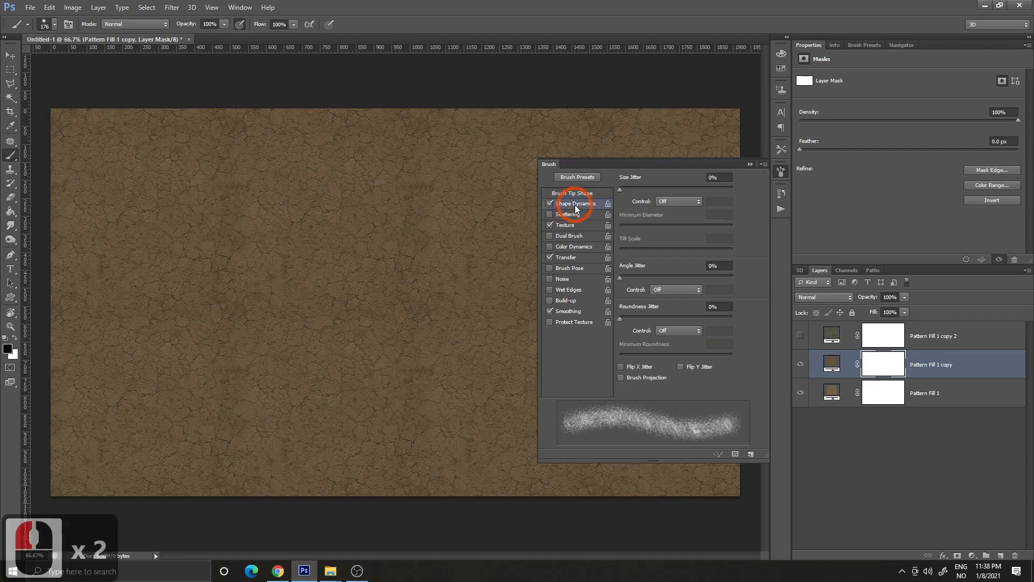
drag(620, 188, 687, 190)
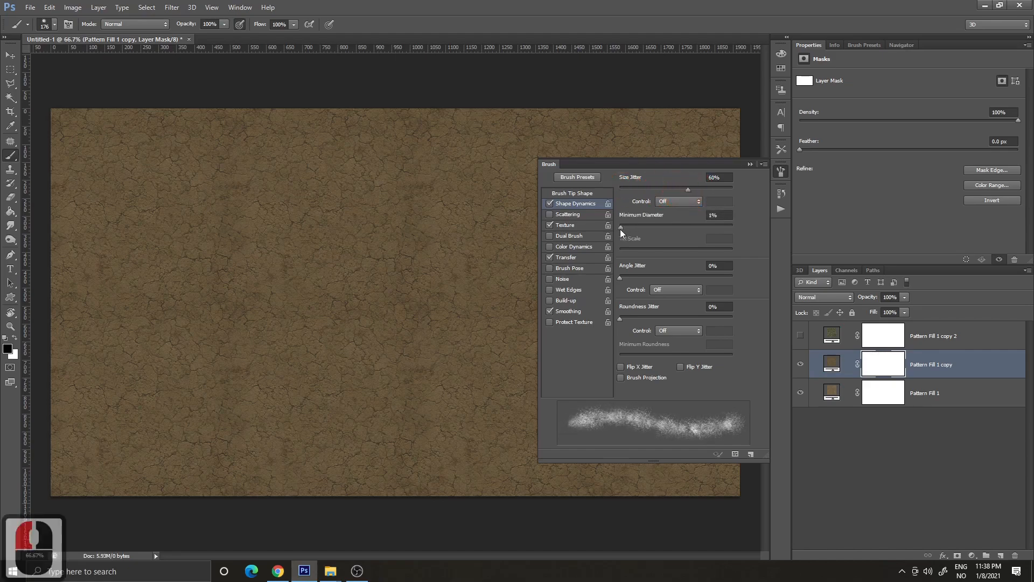
drag(619, 277, 774, 281)
drag(619, 318, 678, 320)
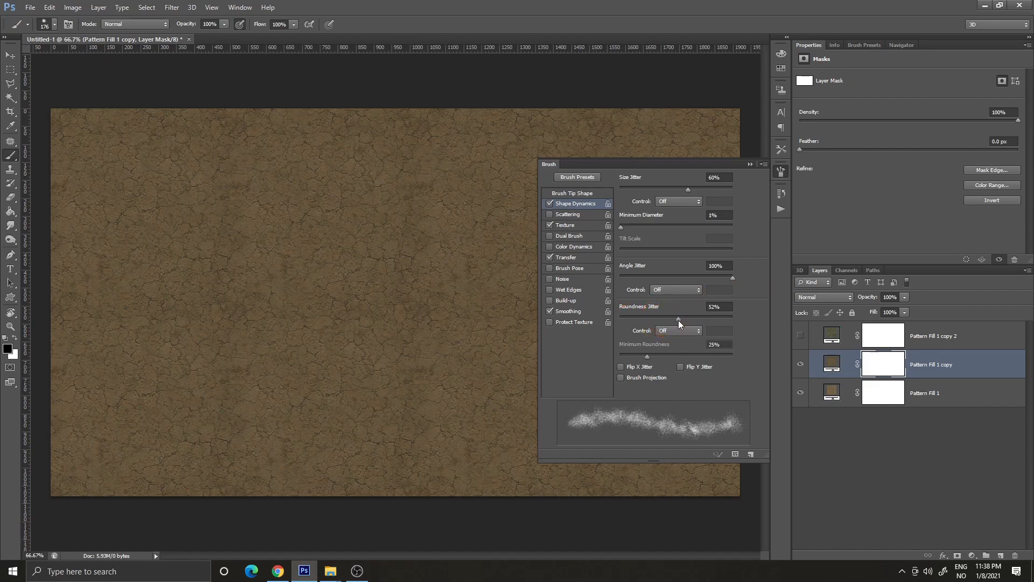
- Enable brush scattering on both axes at 633% with a count of 4
double_click(568, 216)
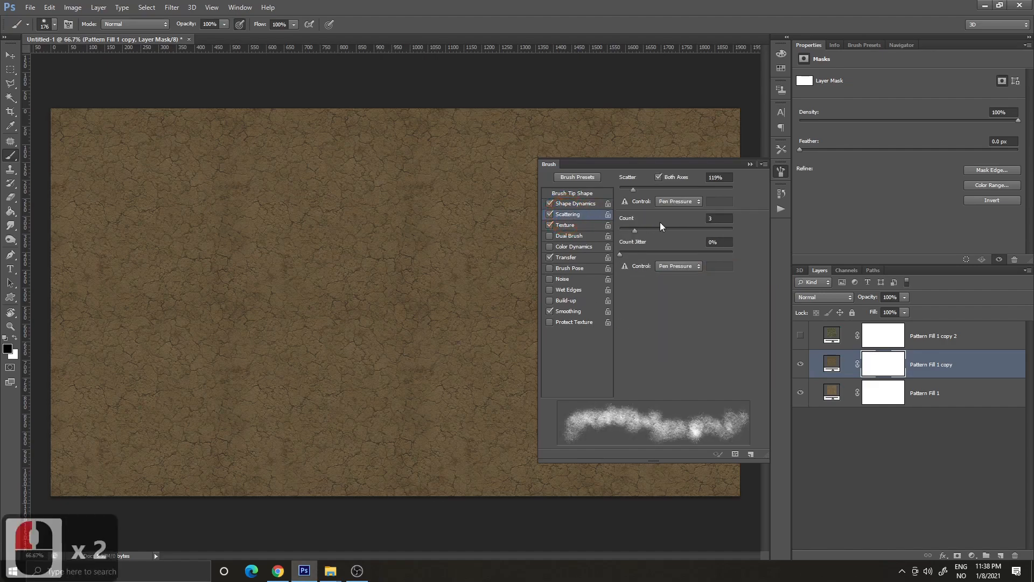
drag(634, 190, 690, 192)
mouse_move(634, 231)
mouse_down()
mouse_move(656, 229)
mouse_move(641, 231)
mouse_up()
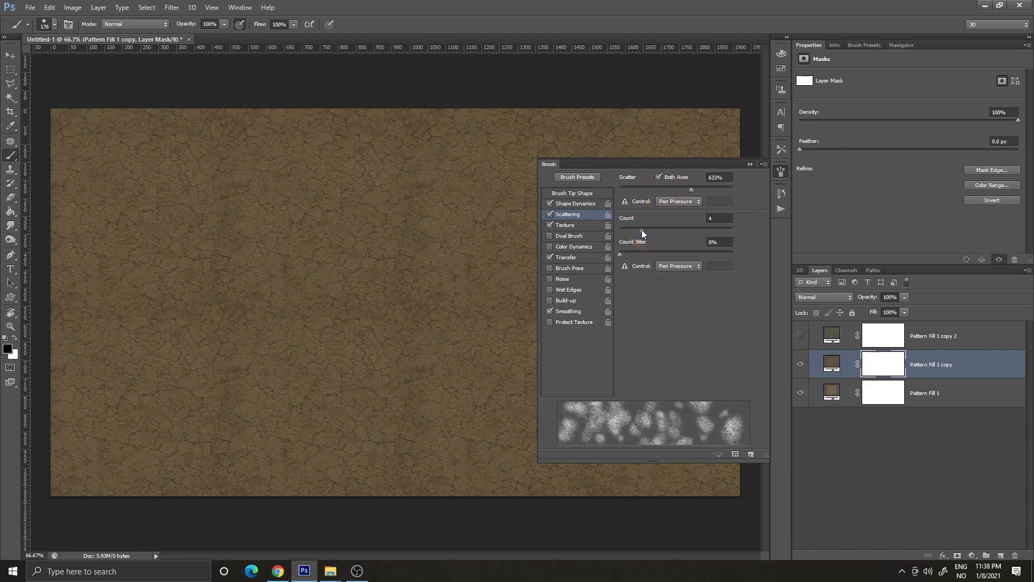
- Compare the brush with and without its texture, look through the texture patterns, and close the brush settings
click(563, 228)
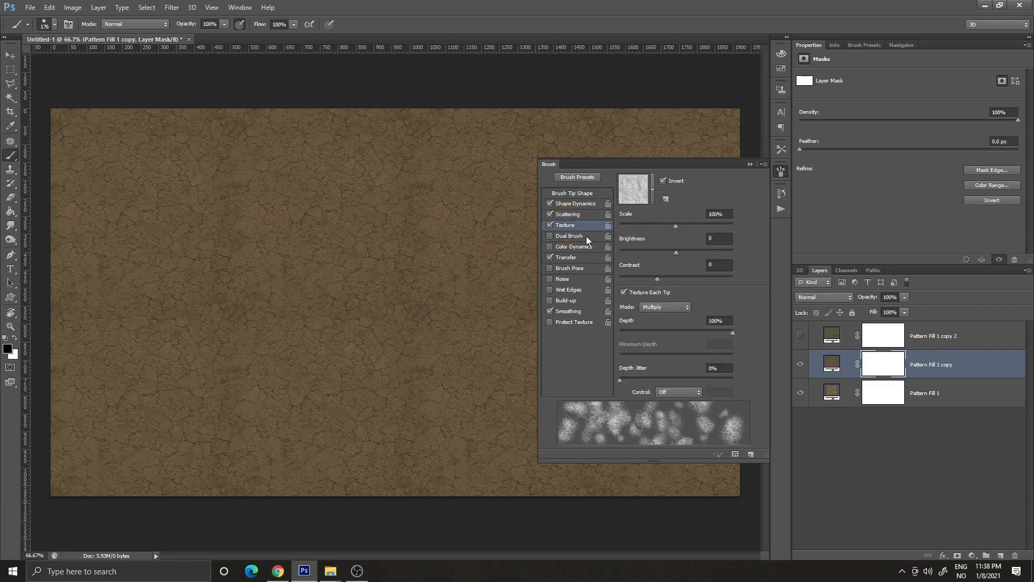
click(550, 226)
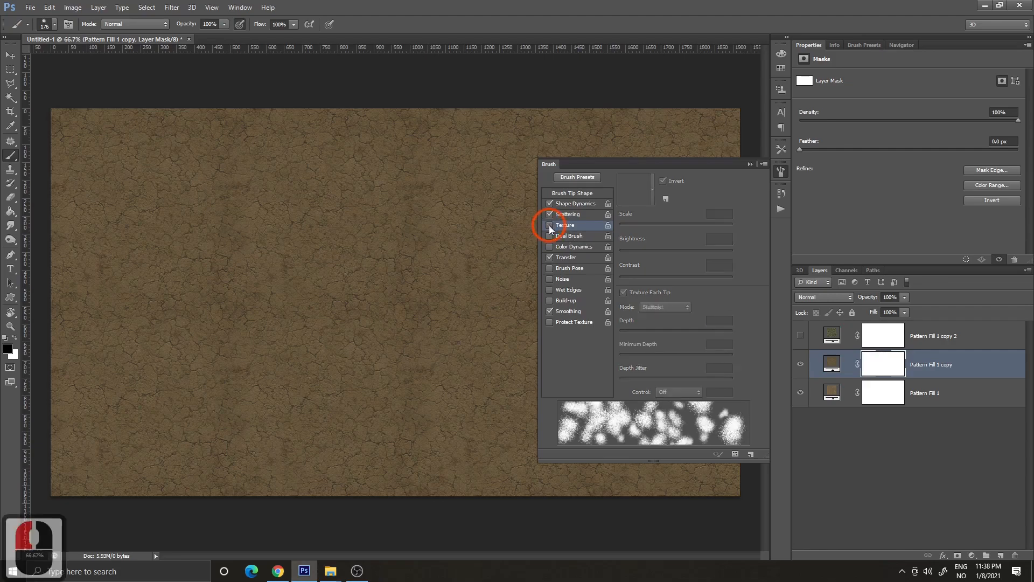
click(549, 226)
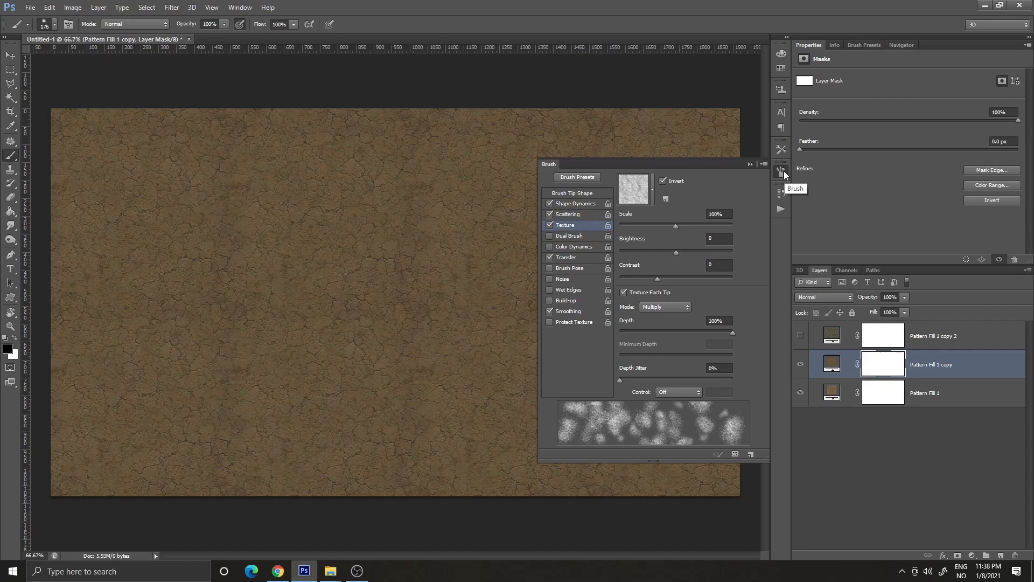
click(653, 188)
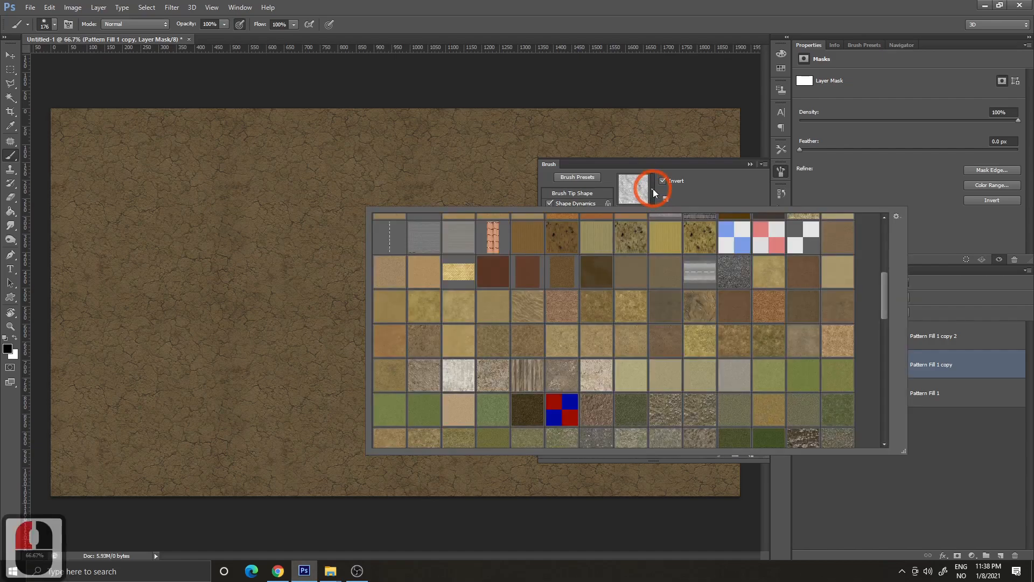
click(653, 188)
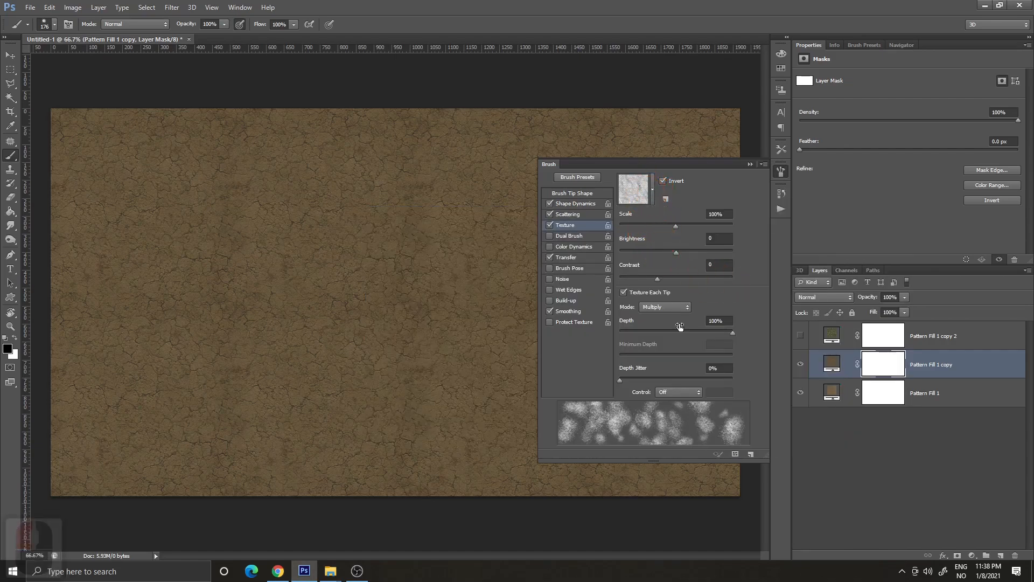
click(777, 175)
click(824, 363)
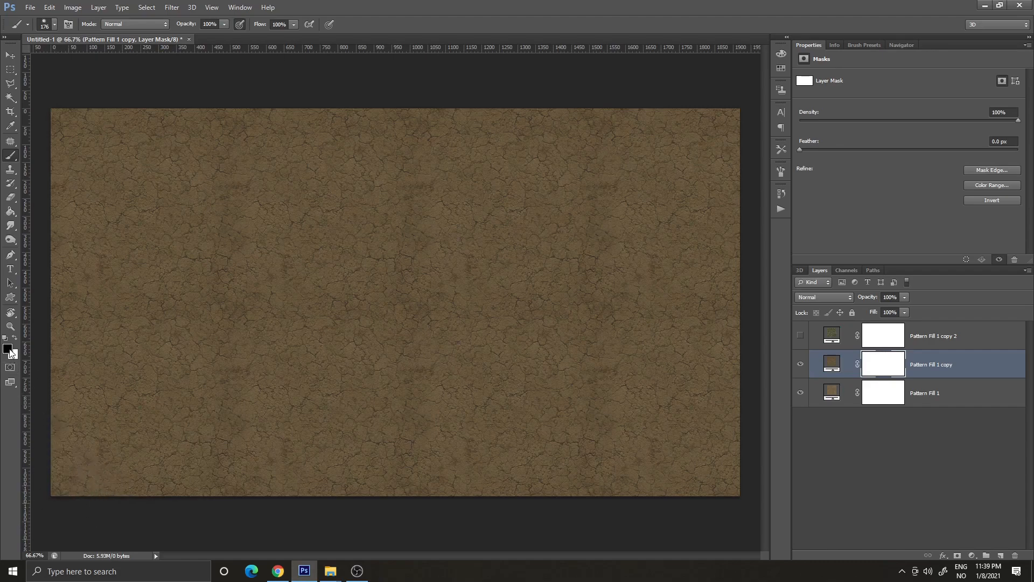
- Paint black across the cracked earth layer's mask with the scattered spatter brush to reveal patches of the dirt underneath
mouse_move(61, 483)
mouse_down()
mouse_move(201, 428)
mouse_move(308, 444)
mouse_move(463, 435)
mouse_move(566, 335)
mouse_move(535, 225)
mouse_move(378, 180)
mouse_move(214, 265)
mouse_move(270, 287)
mouse_move(523, 223)
mouse_up()
mouse_move(620, 269)
mouse_down()
mouse_move(658, 284)
mouse_move(646, 263)
mouse_move(469, 355)
mouse_up()
drag(469, 355, 483, 429)
drag(186, 239, 45, 224)
mouse_move(49, 225)
mouse_down()
mouse_move(205, 354)
mouse_move(231, 305)
mouse_move(324, 306)
mouse_up()
drag(325, 306, 392, 291)
mouse_move(525, 270)
mouse_down()
mouse_move(542, 316)
mouse_move(518, 290)
mouse_up()
mouse_move(544, 351)
mouse_down()
mouse_move(500, 376)
mouse_move(591, 183)
mouse_up()
drag(665, 199, 722, 154)
mouse_move(727, 151)
mouse_down()
mouse_move(531, 226)
mouse_move(620, 169)
mouse_move(336, 160)
mouse_up()
mouse_move(205, 129)
mouse_down()
mouse_move(251, 144)
mouse_move(278, 205)
mouse_up()
drag(277, 200, 276, 157)
drag(283, 259, 469, 386)
mouse_move(485, 399)
mouse_down()
mouse_move(558, 408)
mouse_move(295, 416)
mouse_move(446, 426)
mouse_move(462, 279)
mouse_move(519, 146)
mouse_move(427, 324)
mouse_move(284, 288)
mouse_move(254, 270)
mouse_up()
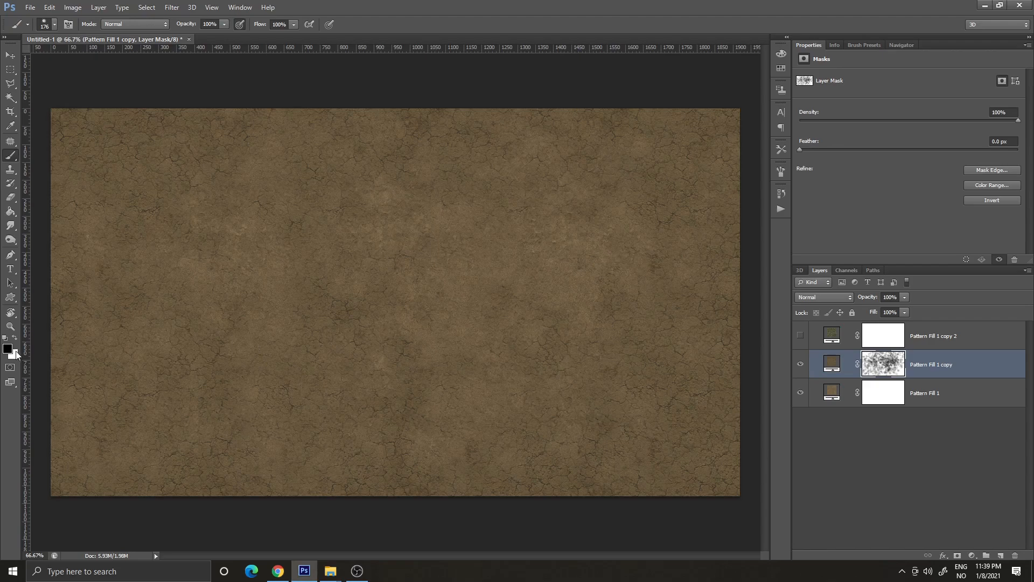
- Switch the foreground colour to white and paint some cracks back in around the centre of the cracked earth mask
key(x)
click(8, 349)
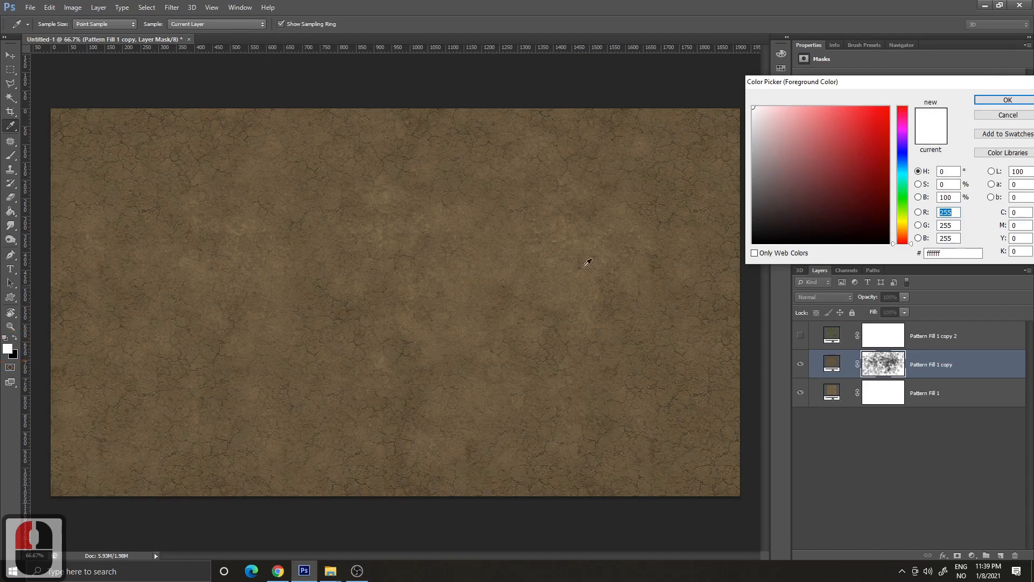
click(1007, 101)
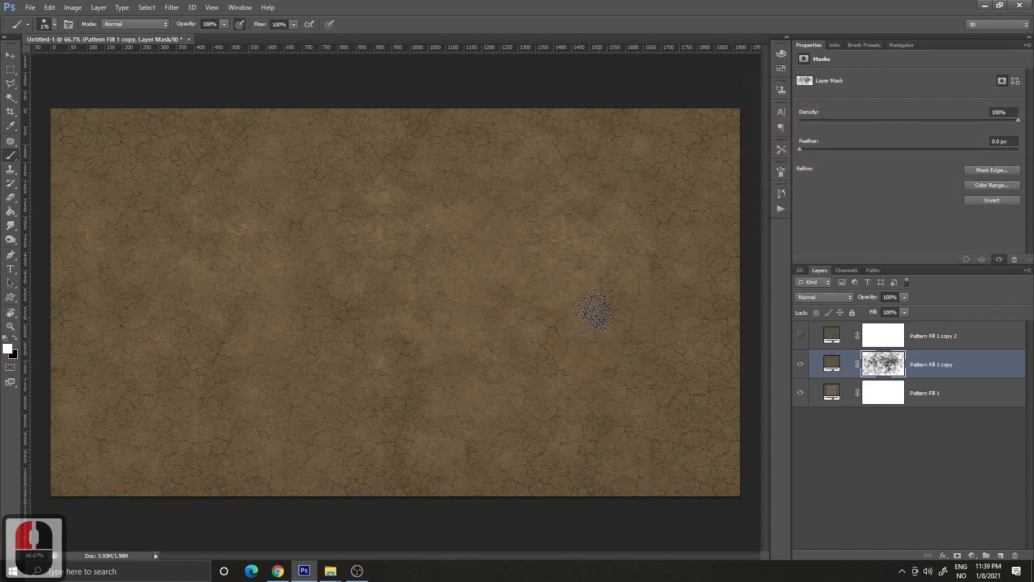
mouse_move(586, 279)
mouse_down()
mouse_move(645, 285)
mouse_move(652, 253)
mouse_up()
drag(551, 278, 538, 224)
click(449, 292)
drag(445, 323, 426, 313)
drag(569, 253, 571, 227)
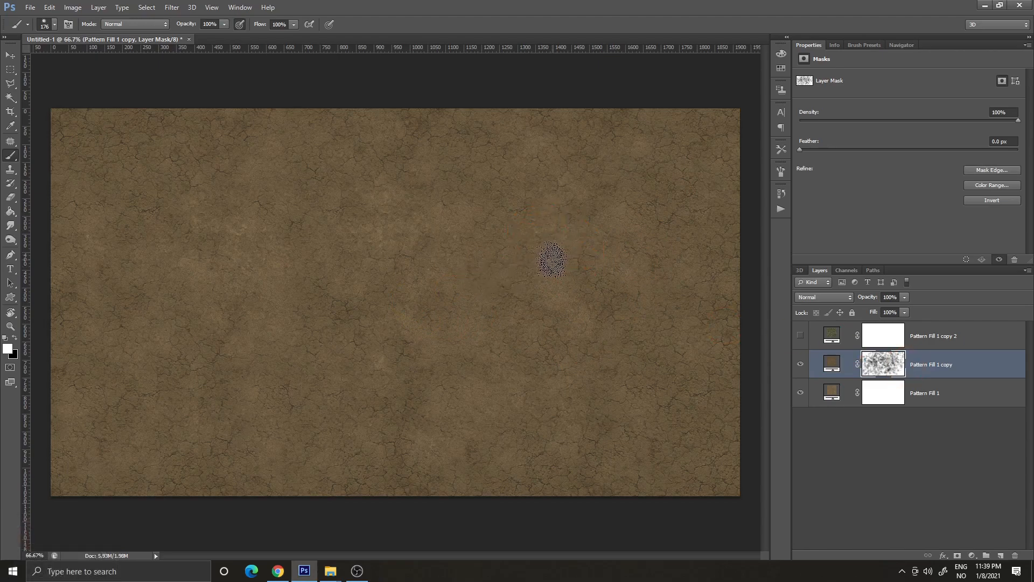
- Compare the cracked earth layer with its mask disabled and enabled
shift+click(882, 369)
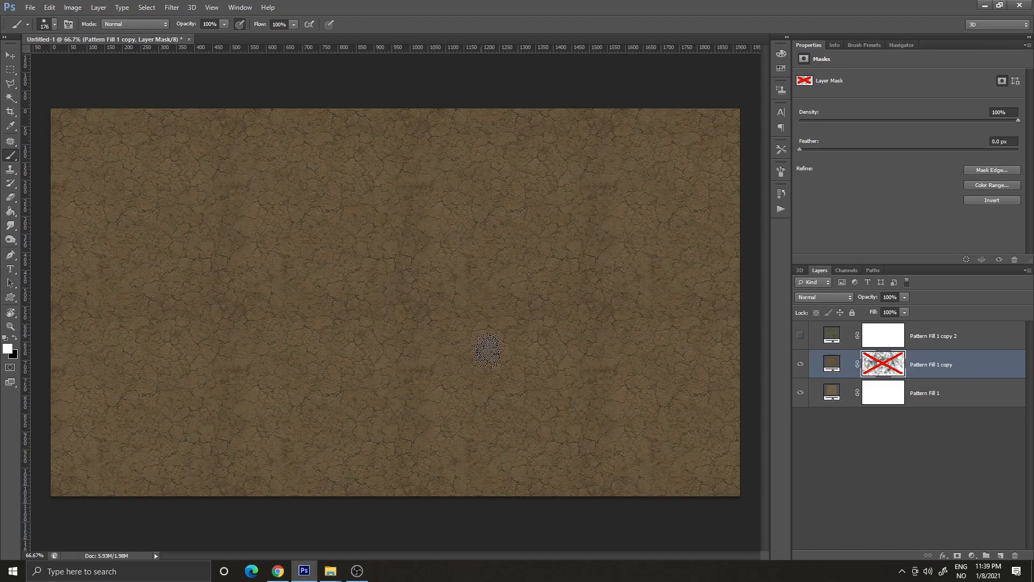
shift+click(862, 366)
shift+click(862, 367)
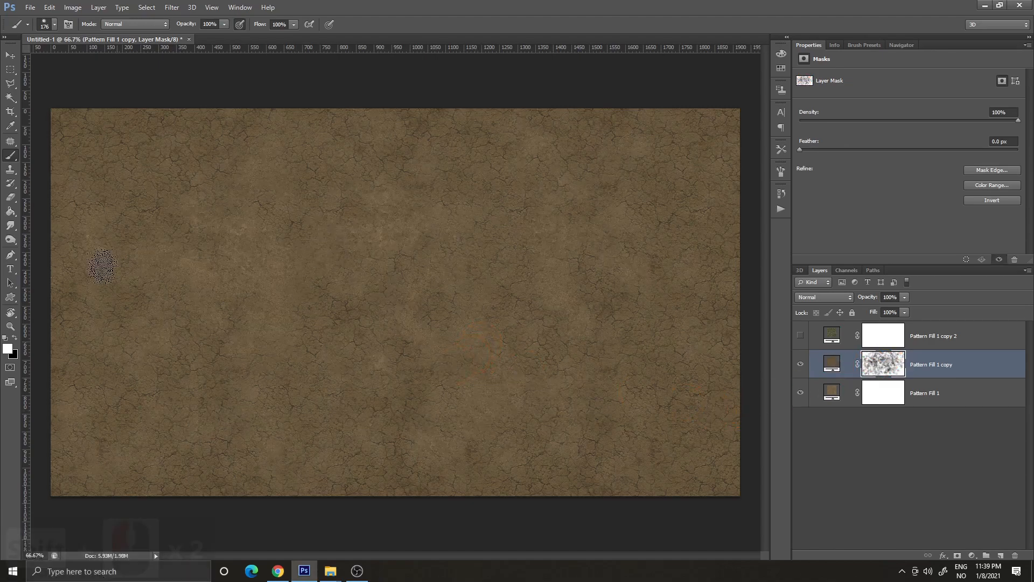
- Choose the 1086 px grass-like brush tip and reduce its size to 401 px
click(54, 25)
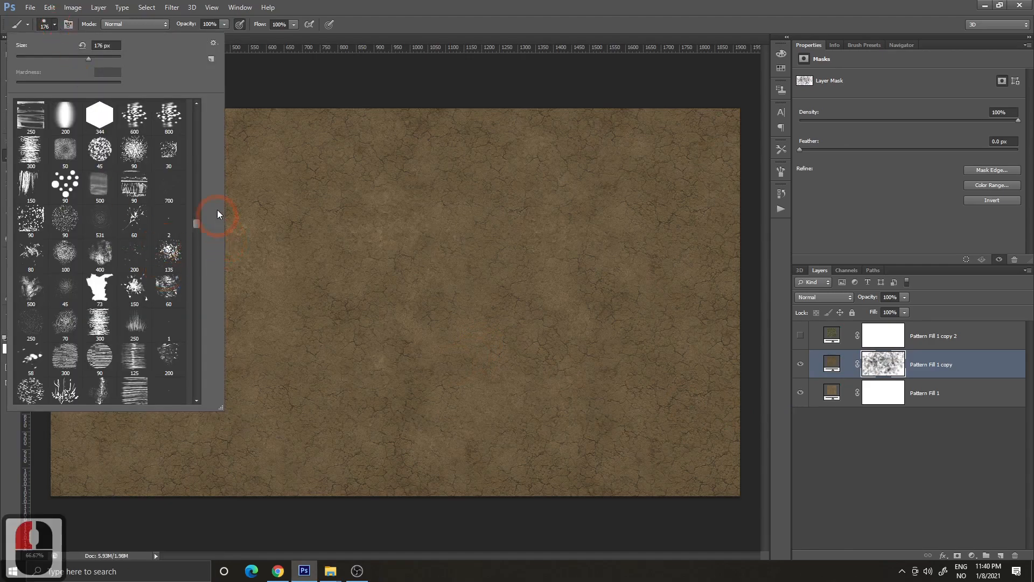
drag(198, 225, 200, 244)
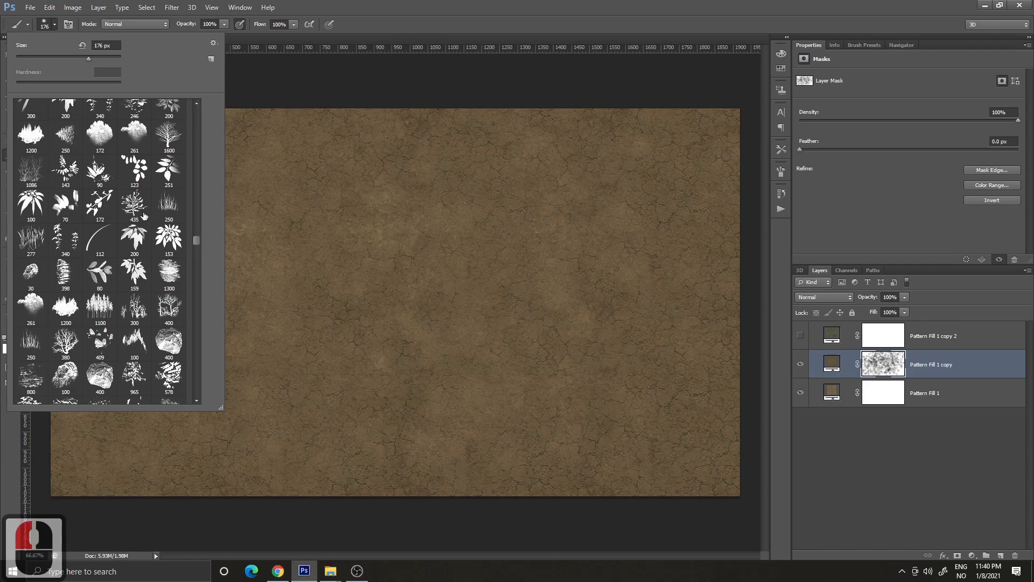
click(22, 178)
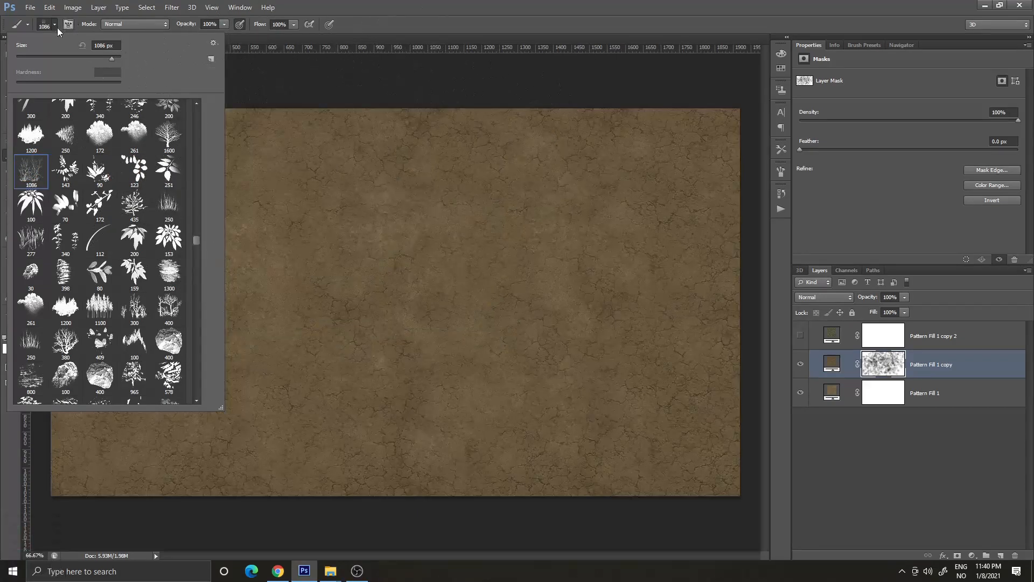
drag(115, 57, 101, 57)
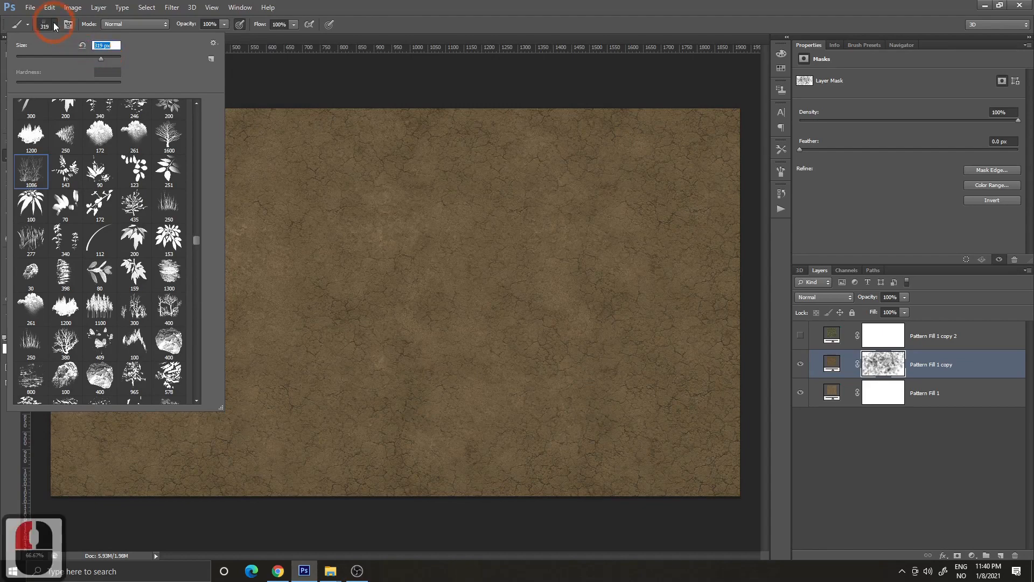
click(54, 25)
click(54, 25)
drag(99, 59, 105, 59)
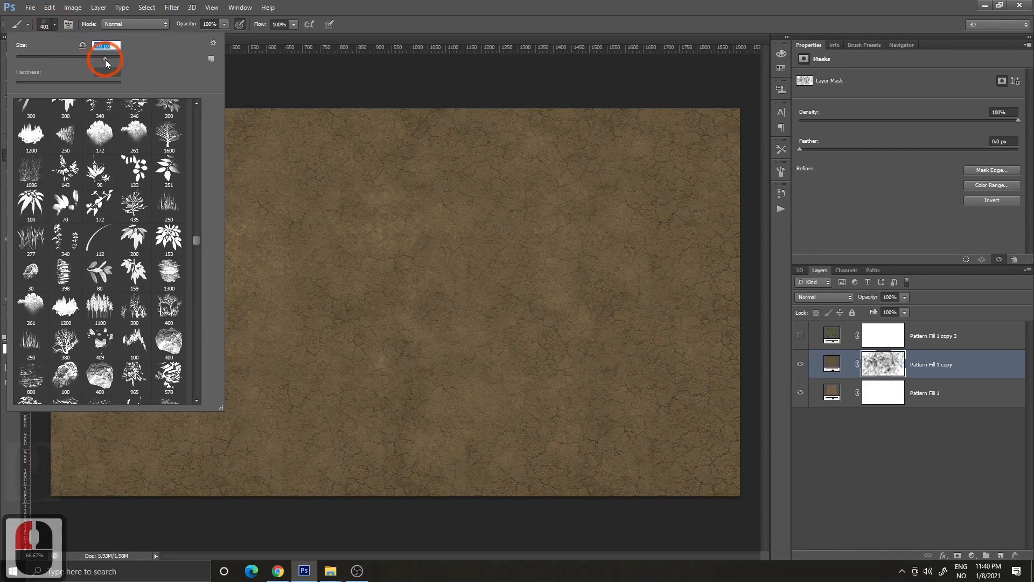
click(52, 27)
- Increase the spacing of the grass-like brush's tip
click(780, 172)
click(565, 193)
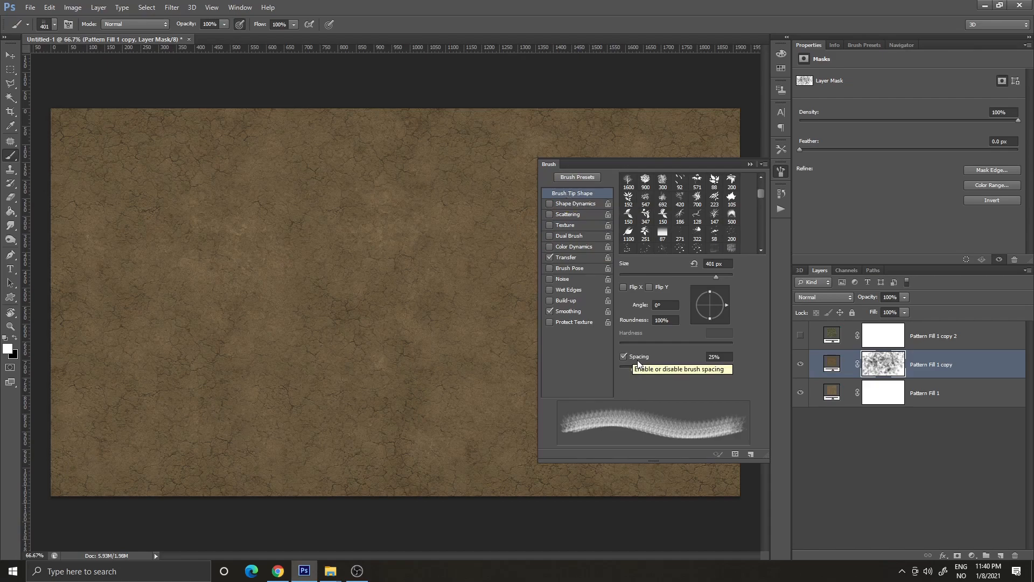
mouse_move(633, 369)
mouse_down()
mouse_move(728, 367)
mouse_move(705, 363)
mouse_up()
- Enable shape dynamics with maximum roundness jitter, and scattering on both axes at 633% with a count of 4
double_click(565, 207)
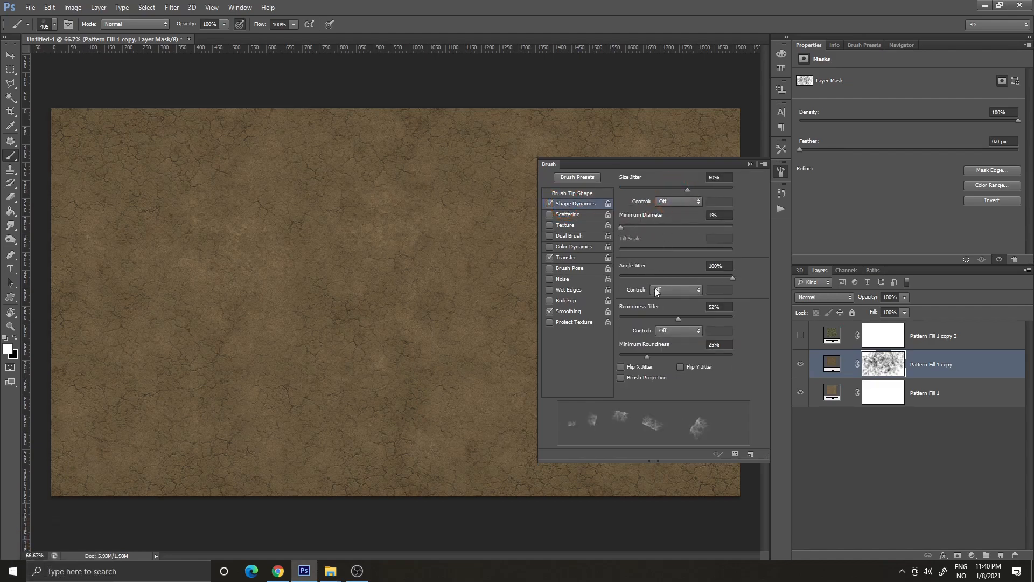
drag(679, 319, 758, 318)
double_click(566, 214)
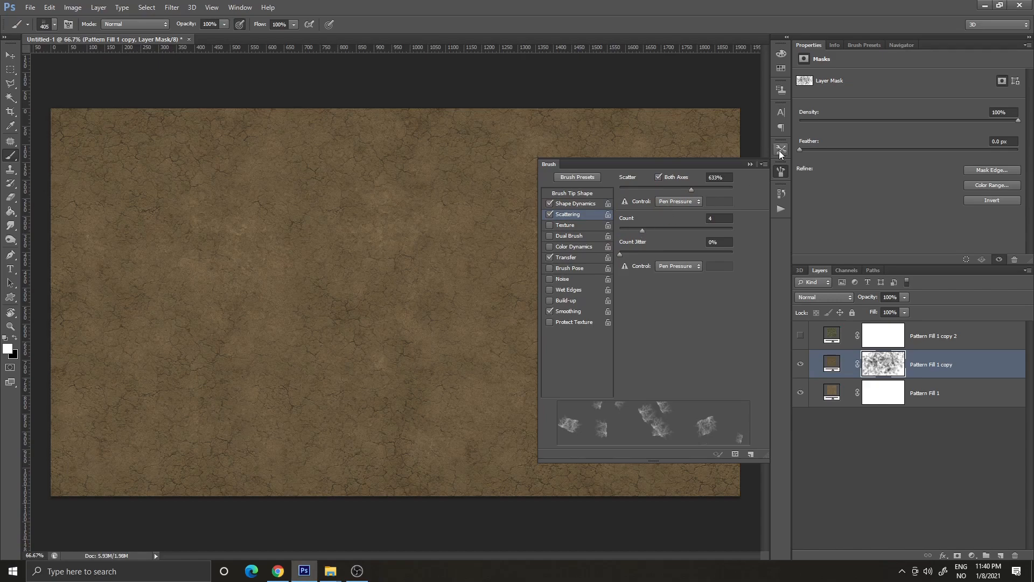
click(781, 172)
- Paint many short black strokes over the whole cracked earth mask with the grass-like brush to break up the cracks
click(920, 379)
key(x)
mouse_move(658, 330)
mouse_down()
mouse_move(573, 296)
mouse_move(479, 320)
mouse_move(478, 401)
mouse_move(683, 363)
mouse_up()
drag(676, 422, 323, 460)
mouse_move(282, 396)
mouse_down()
mouse_move(288, 432)
mouse_move(251, 475)
mouse_up()
drag(181, 402, 175, 340)
mouse_move(233, 311)
mouse_down()
mouse_move(227, 341)
mouse_move(180, 348)
mouse_up()
drag(462, 273, 462, 267)
drag(311, 267, 280, 237)
mouse_move(237, 189)
mouse_down()
mouse_move(226, 169)
mouse_move(179, 297)
mouse_up()
drag(259, 275, 309, 297)
drag(407, 295, 439, 254)
drag(579, 245, 600, 240)
drag(641, 199, 660, 275)
drag(491, 162, 485, 142)
drag(420, 183, 379, 223)
drag(500, 269, 533, 276)
mouse_move(483, 154)
mouse_down()
mouse_move(395, 152)
mouse_move(428, 172)
mouse_up()
drag(560, 216, 603, 179)
mouse_move(655, 237)
mouse_down()
mouse_move(694, 314)
mouse_move(603, 337)
mouse_up()
drag(588, 318, 587, 283)
mouse_move(463, 154)
mouse_down()
mouse_move(438, 156)
mouse_move(425, 178)
mouse_move(490, 253)
mouse_move(452, 256)
mouse_up()
mouse_move(584, 352)
mouse_down()
mouse_move(616, 351)
mouse_move(556, 413)
mouse_up()
mouse_move(83, 411)
mouse_down()
mouse_move(108, 424)
mouse_move(155, 422)
mouse_move(162, 402)
mouse_up()
drag(164, 377, 106, 283)
mouse_move(122, 226)
mouse_down()
mouse_move(135, 208)
mouse_move(274, 195)
mouse_up()
drag(377, 227, 447, 230)
mouse_move(484, 250)
mouse_down()
mouse_move(561, 277)
mouse_move(560, 296)
mouse_up()
mouse_move(593, 219)
mouse_down()
mouse_move(672, 139)
mouse_move(668, 197)
mouse_up()
mouse_move(575, 291)
mouse_down()
mouse_move(584, 342)
mouse_move(362, 396)
mouse_move(312, 392)
mouse_up()
click(301, 442)
drag(377, 439, 477, 455)
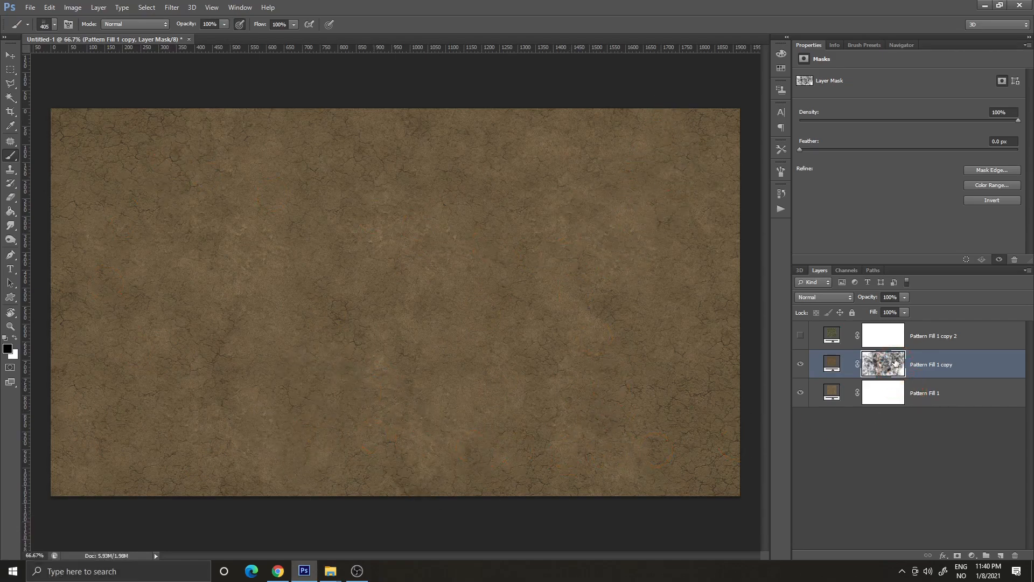
- Show the grass pattern layer and invert its mask to black
click(801, 337)
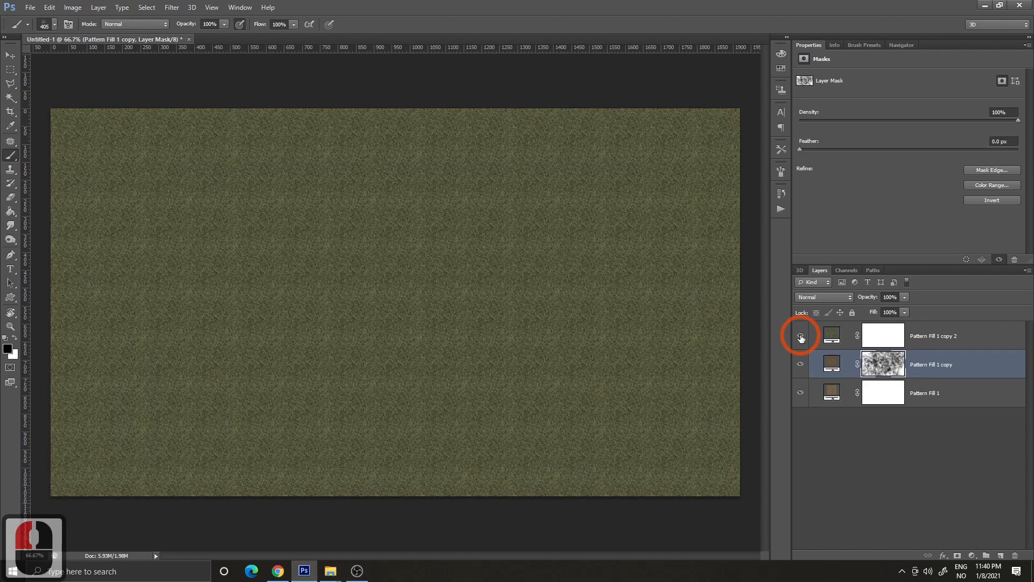
click(884, 337)
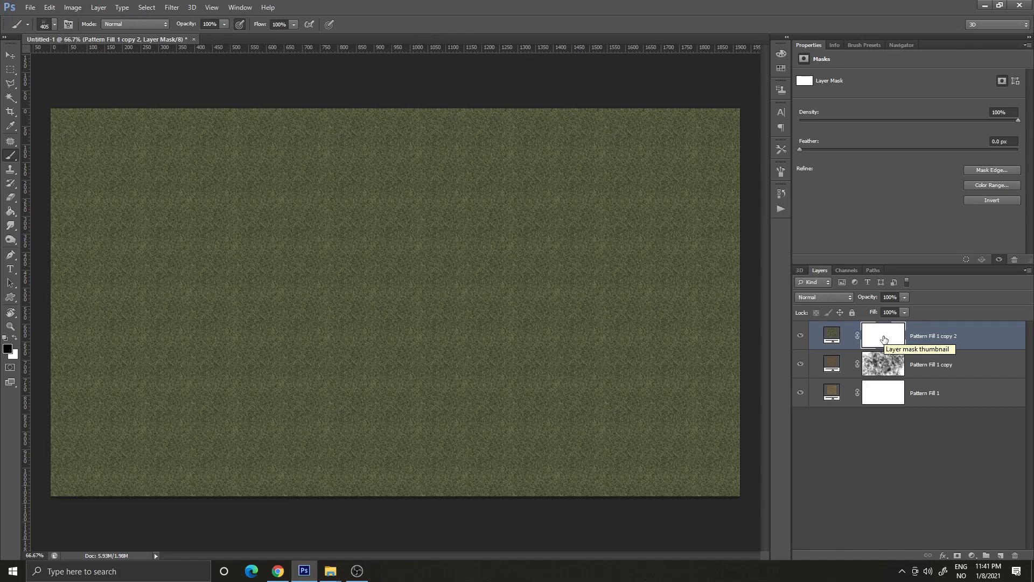
click(884, 339)
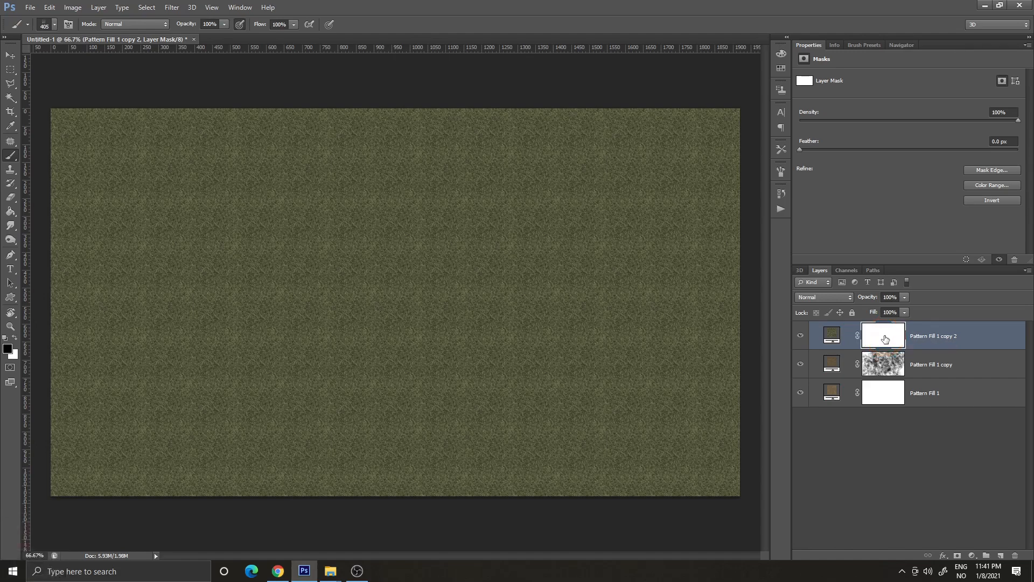
click(885, 338)
key(ctrl+i)
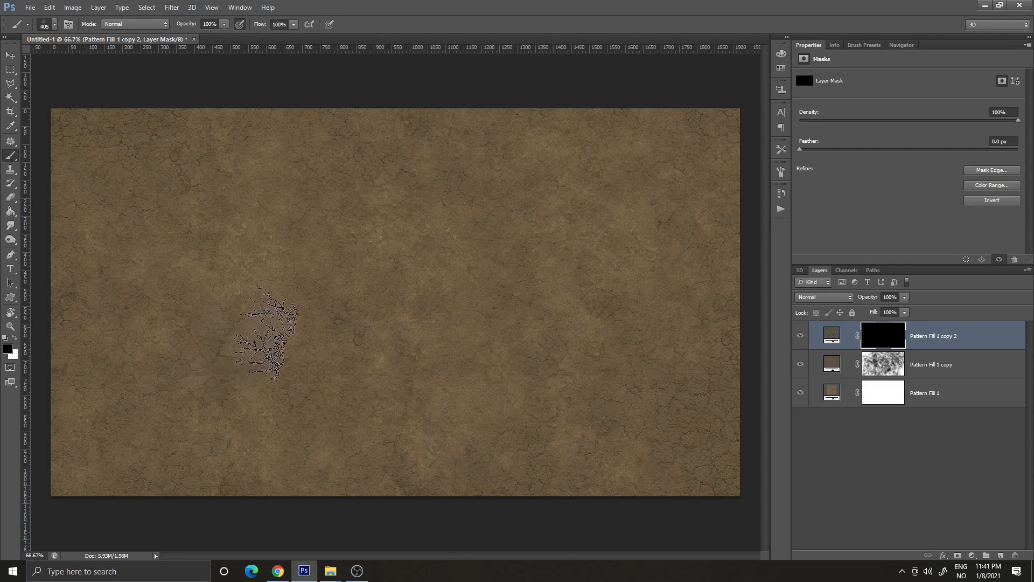
- Paint white strokes on the grass layer's mask with the grass-like brush to bring in scattered patches of grass
key(x)
drag(254, 335, 299, 334)
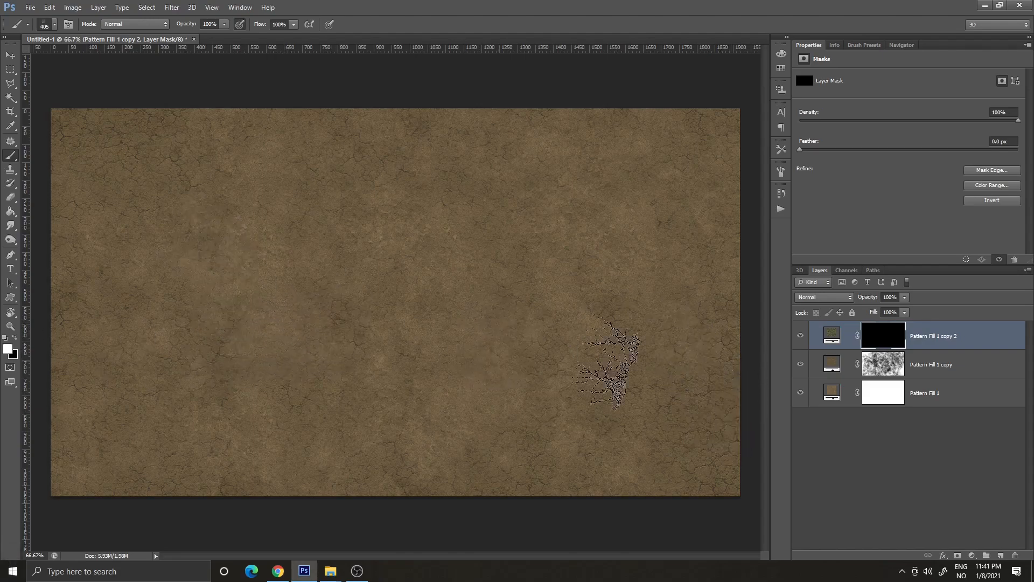
mouse_move(724, 472)
mouse_down()
mouse_move(660, 411)
mouse_move(659, 275)
mouse_up()
mouse_move(700, 458)
mouse_down()
mouse_move(612, 390)
mouse_move(678, 326)
mouse_move(631, 212)
mouse_move(680, 358)
mouse_move(701, 277)
mouse_move(629, 183)
mouse_move(638, 103)
mouse_up()
mouse_move(565, 154)
mouse_down()
mouse_move(466, 136)
mouse_move(291, 162)
mouse_up()
mouse_move(274, 215)
mouse_down()
mouse_move(323, 293)
mouse_move(296, 339)
mouse_up()
mouse_move(277, 373)
mouse_down()
mouse_move(280, 463)
mouse_move(360, 514)
mouse_move(414, 498)
mouse_move(269, 444)
mouse_move(189, 386)
mouse_move(109, 427)
mouse_move(128, 472)
mouse_move(80, 414)
mouse_move(574, 463)
mouse_move(427, 470)
mouse_move(317, 363)
mouse_move(375, 436)
mouse_move(330, 427)
mouse_move(348, 456)
mouse_move(468, 447)
mouse_move(368, 432)
mouse_move(425, 310)
mouse_move(310, 200)
mouse_move(330, 247)
mouse_move(303, 232)
mouse_move(419, 143)
mouse_up()
click(485, 129)
click(557, 166)
click(537, 139)
click(155, 118)
- Choose the dense 506 px foliage brush tip from the brush presets
click(54, 24)
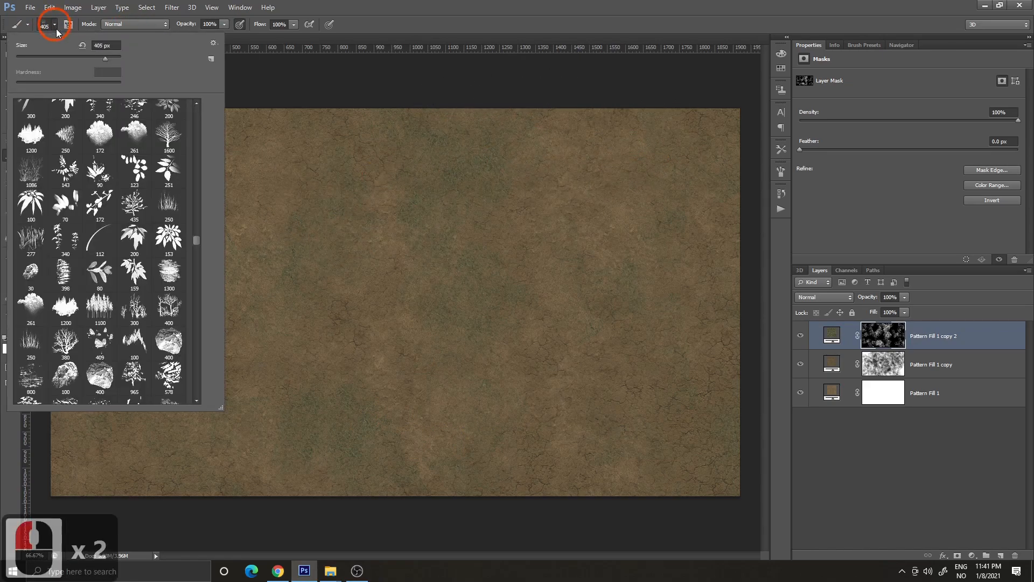
click(100, 200)
drag(198, 244, 196, 247)
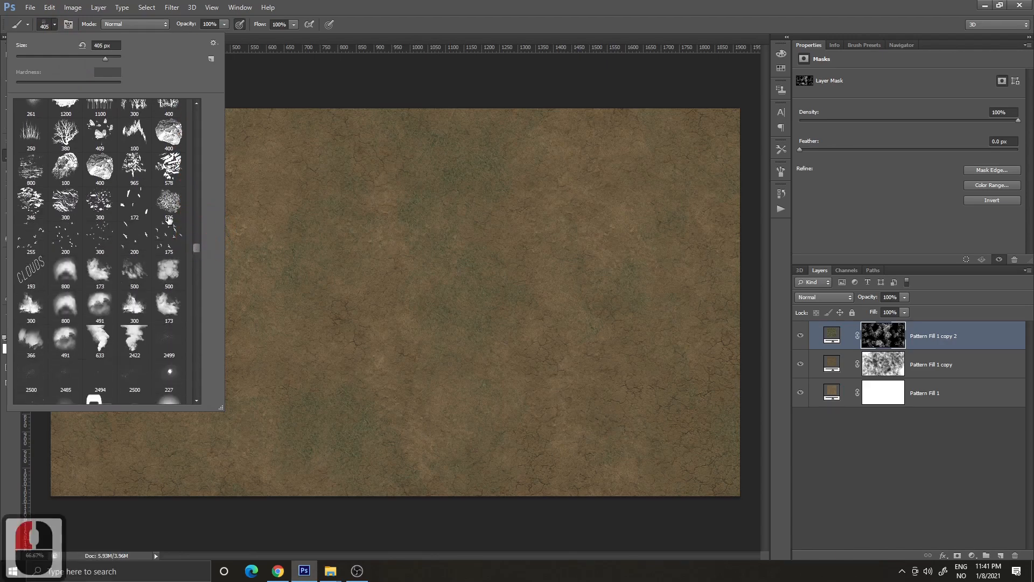
click(169, 202)
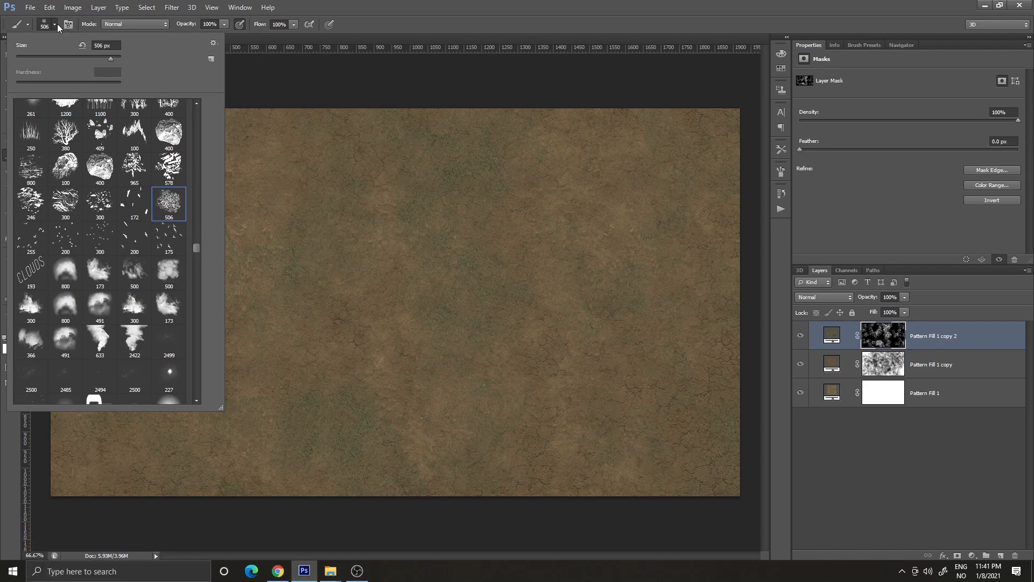
click(784, 144)
- Review the foliage brush's shape dynamics and raise its scatter on both axes to 881%
click(780, 171)
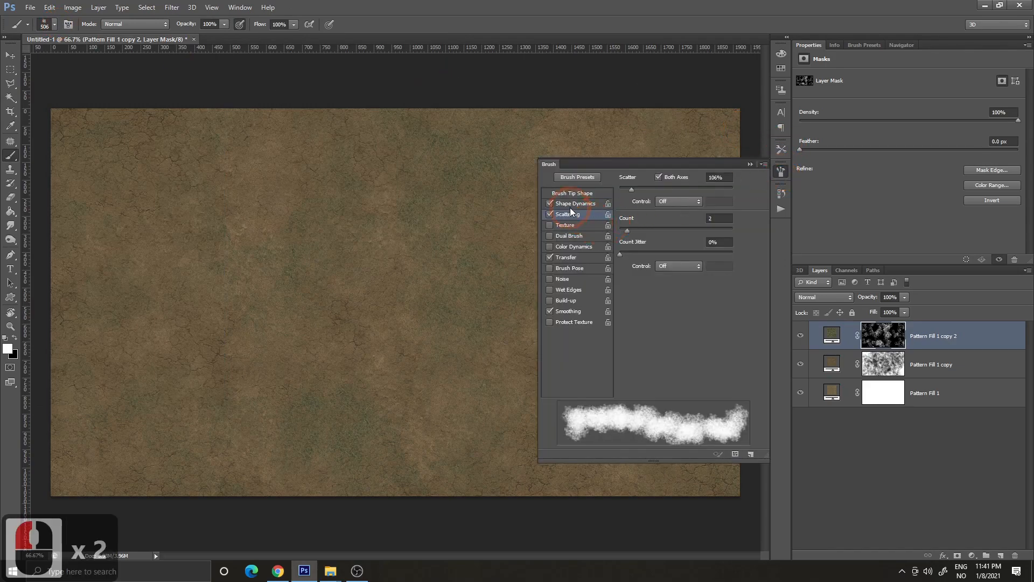
click(569, 207)
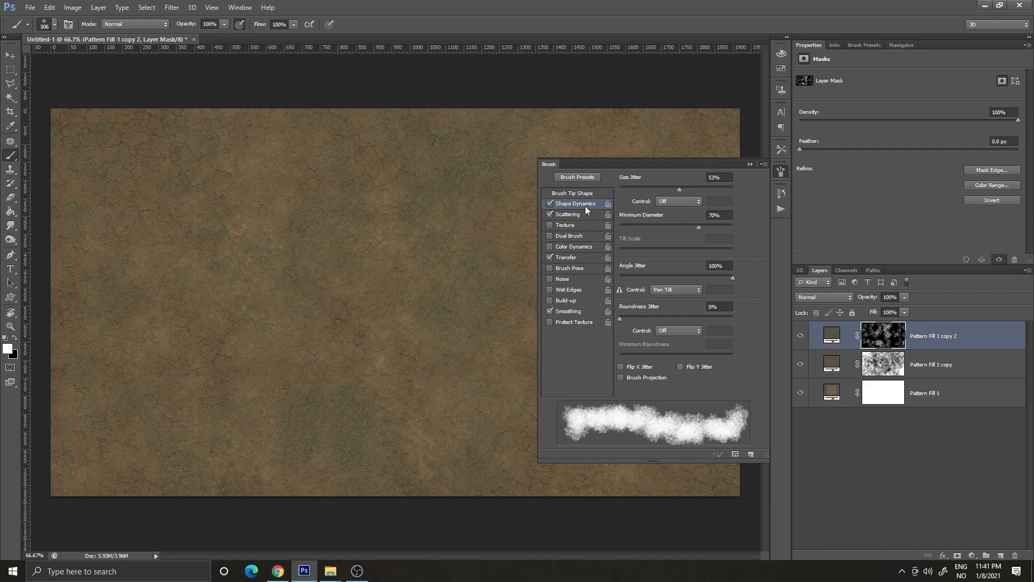
click(564, 215)
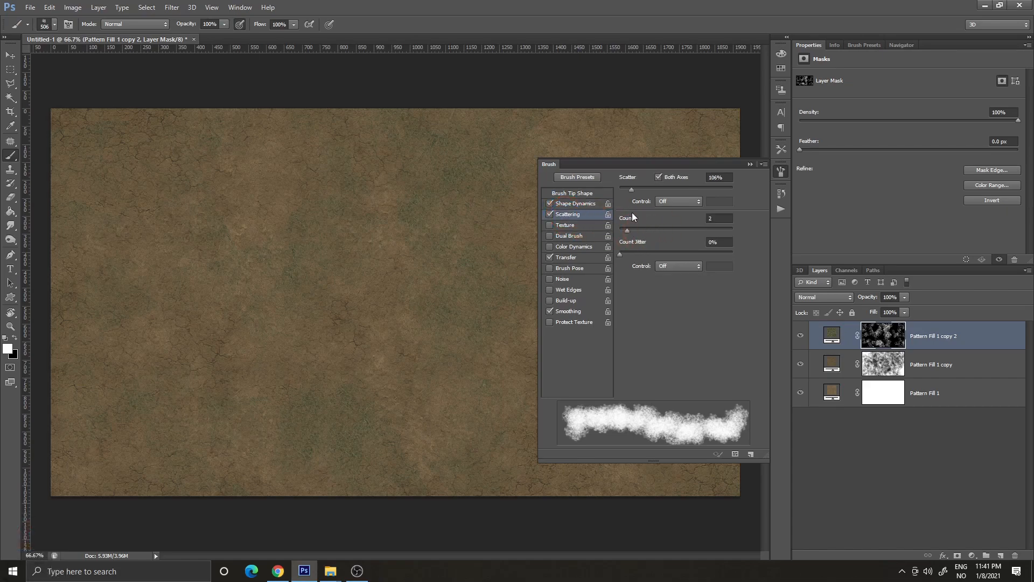
drag(632, 188, 719, 189)
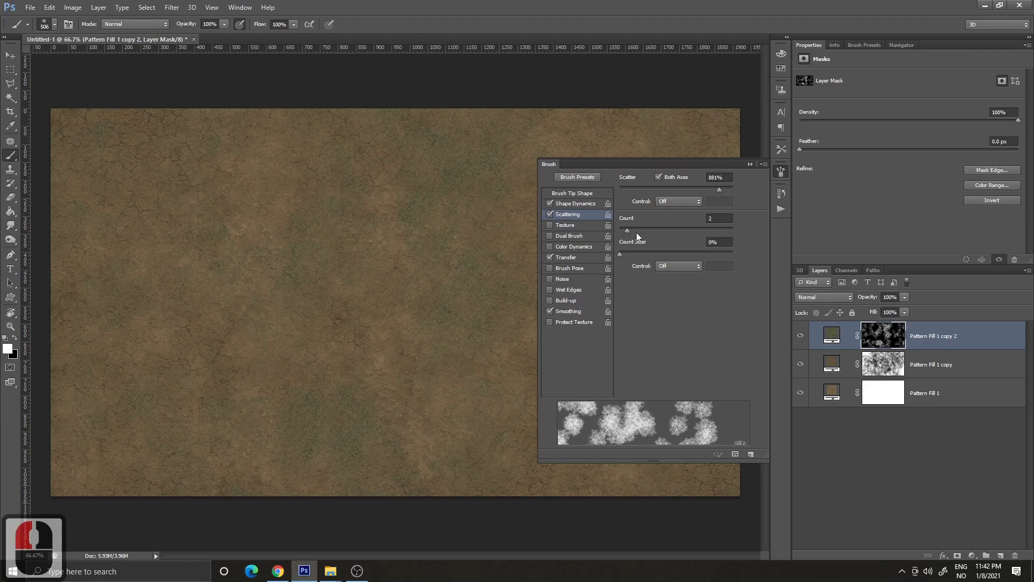
click(781, 171)
- Paint denser white patches over the grass layer's mask with the foliage brush to thicken the grass
mouse_move(659, 335)
mouse_down()
mouse_move(627, 357)
mouse_move(580, 342)
mouse_move(608, 340)
mouse_up()
mouse_move(663, 385)
mouse_down()
mouse_move(638, 360)
mouse_move(550, 344)
mouse_move(518, 352)
mouse_move(584, 320)
mouse_move(394, 288)
mouse_move(358, 259)
mouse_move(301, 367)
mouse_move(275, 365)
mouse_move(165, 302)
mouse_up()
mouse_move(188, 345)
mouse_down()
mouse_move(250, 407)
mouse_move(273, 224)
mouse_move(334, 216)
mouse_up()
mouse_move(395, 202)
mouse_down()
mouse_move(342, 132)
mouse_move(202, 137)
mouse_up()
mouse_move(150, 161)
mouse_down()
mouse_move(97, 182)
mouse_move(118, 198)
mouse_up()
mouse_move(120, 177)
mouse_down()
mouse_move(108, 148)
mouse_move(178, 146)
mouse_move(154, 143)
mouse_up()
drag(431, 146, 465, 161)
mouse_move(458, 164)
mouse_down()
mouse_move(351, 194)
mouse_move(362, 211)
mouse_up()
click(560, 473)
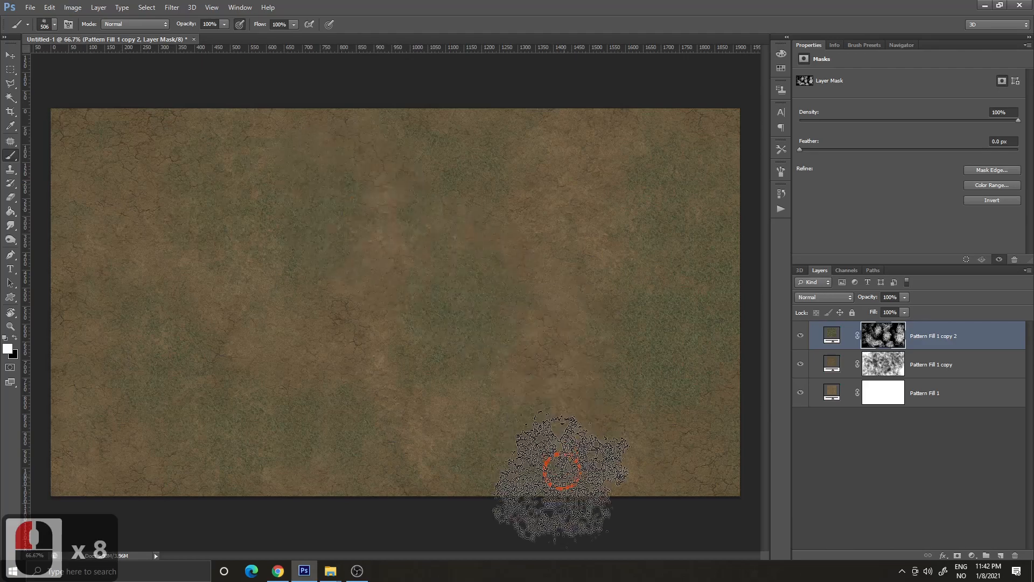
click(407, 78)
click(437, 81)
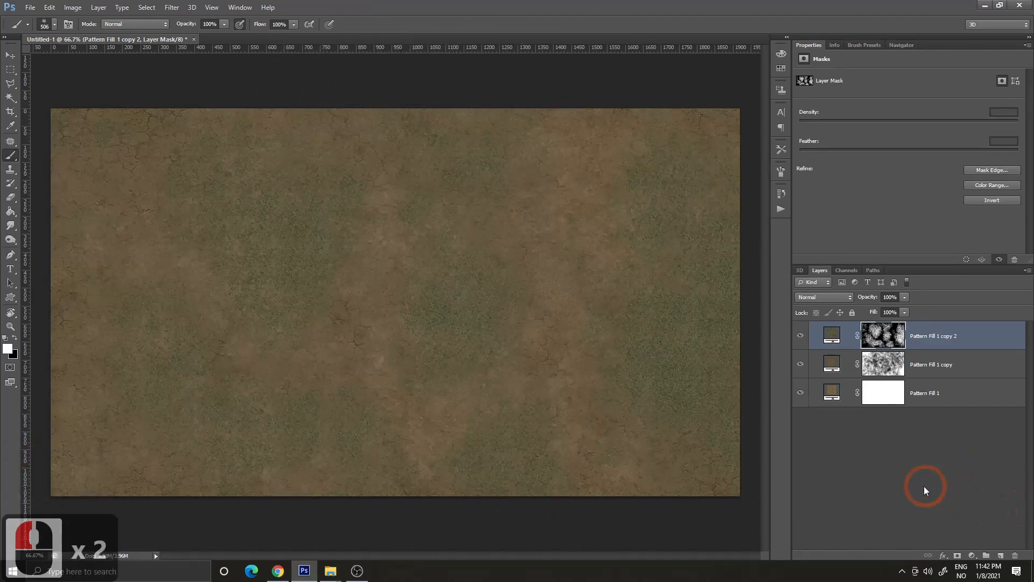
- Deselect the layers and examine the blended dirt, cracks and grass at 100% zoom across the canvas
click(907, 473)
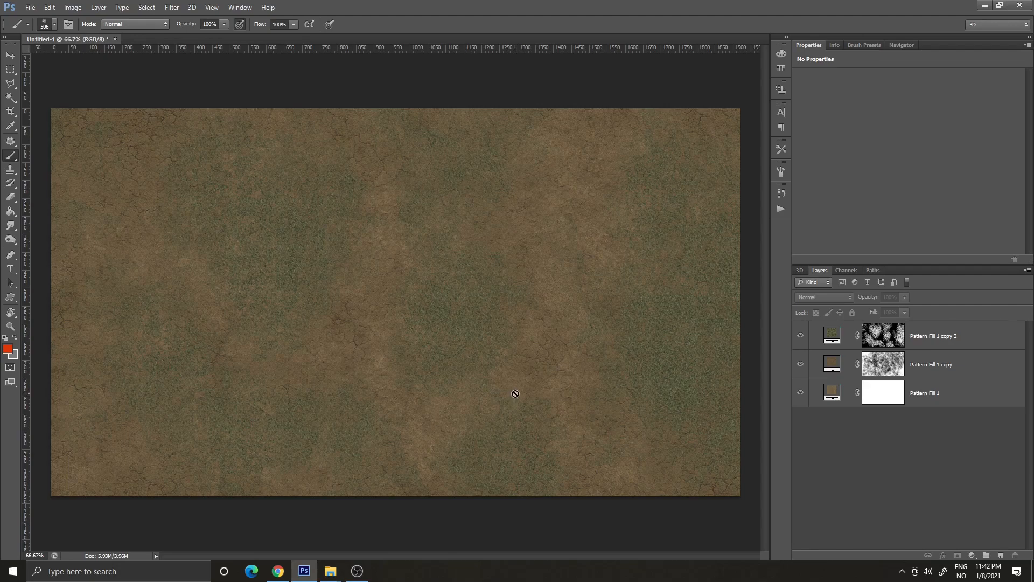
key(ctrl+plus)
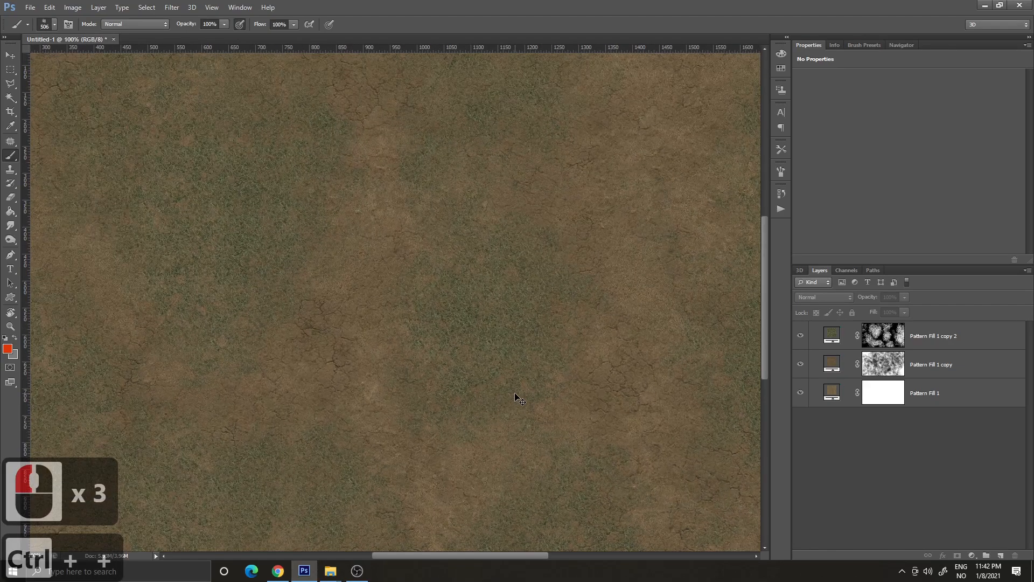
drag(766, 261, 771, 218)
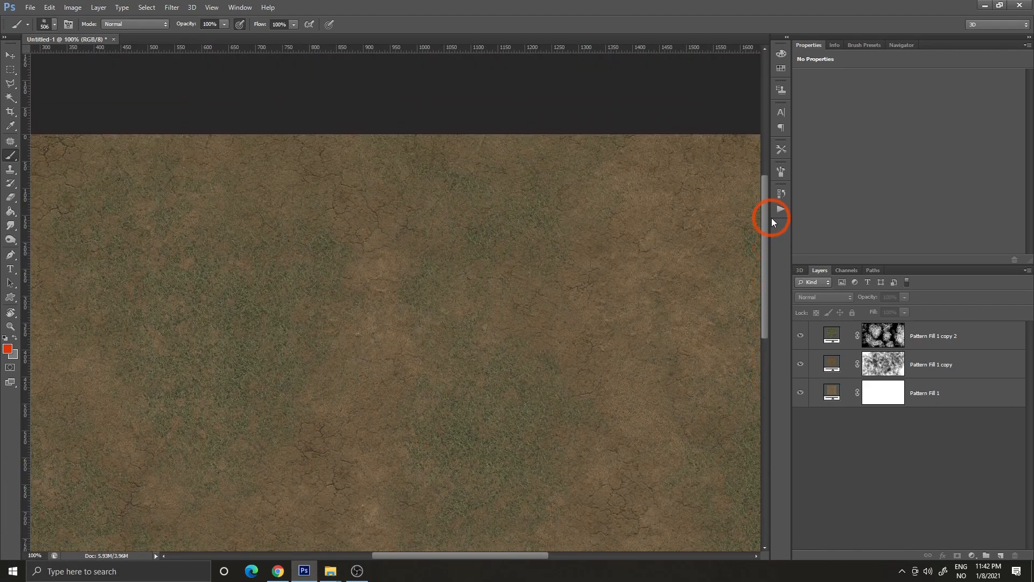
drag(500, 558, 449, 558)
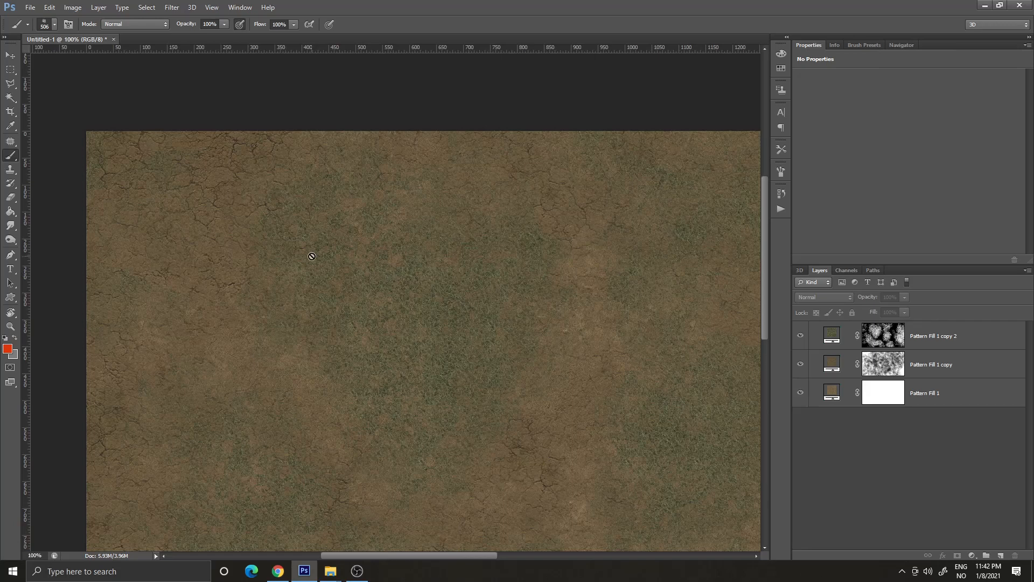
drag(763, 262, 767, 332)
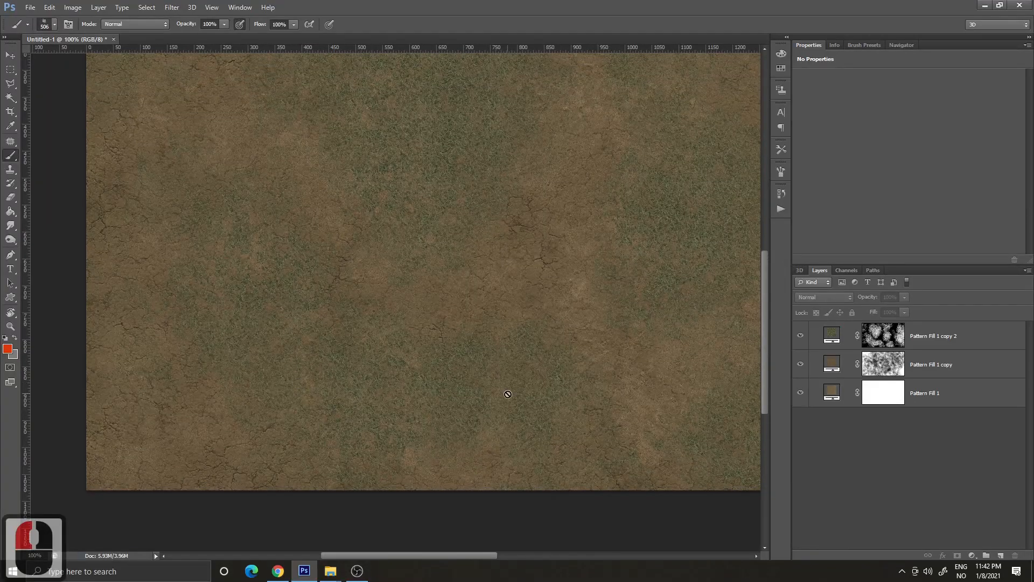
drag(425, 555, 543, 556)
drag(764, 279, 769, 206)
drag(504, 553, 429, 547)
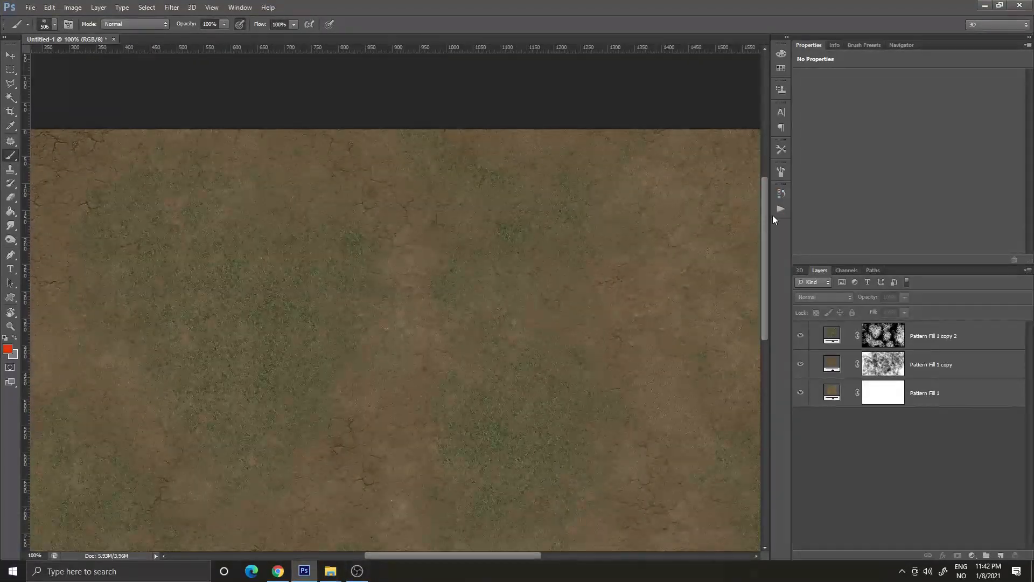
- Inspect the terrain blend around the canvas edges and the grass and cracks layer masks, ending with the whole canvas at 66.7%
drag(766, 216, 761, 243)
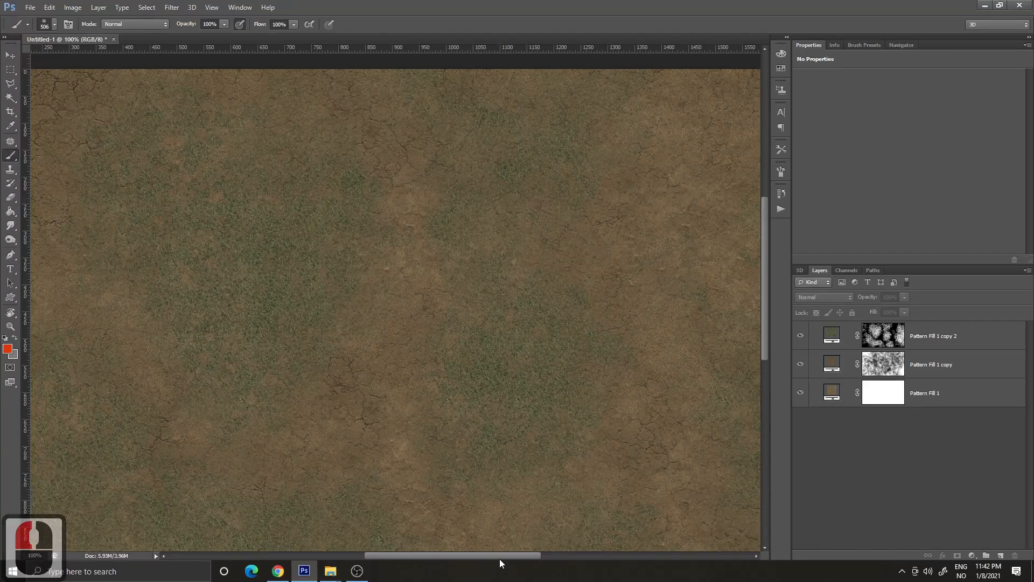
drag(502, 556, 465, 558)
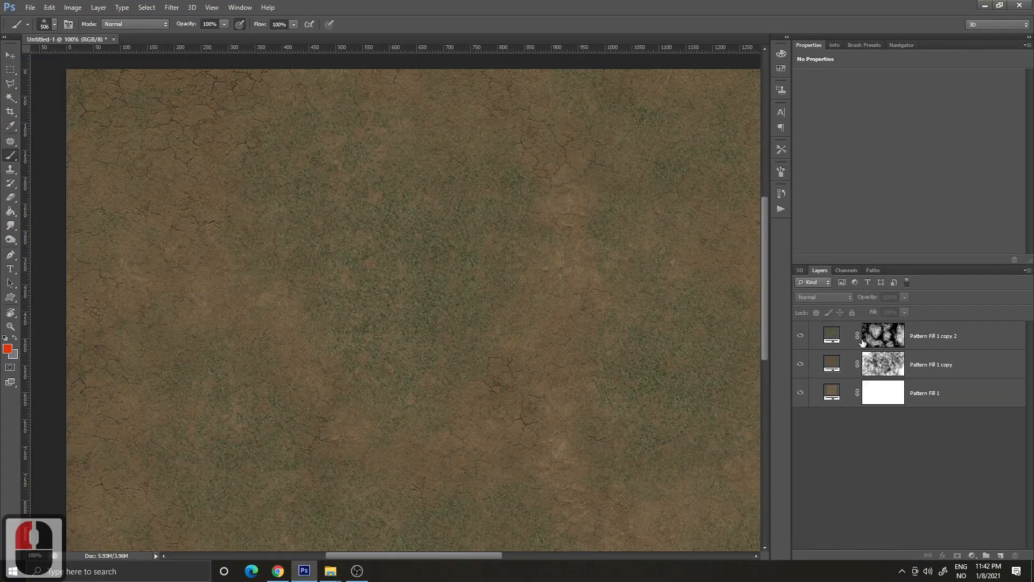
click(882, 338)
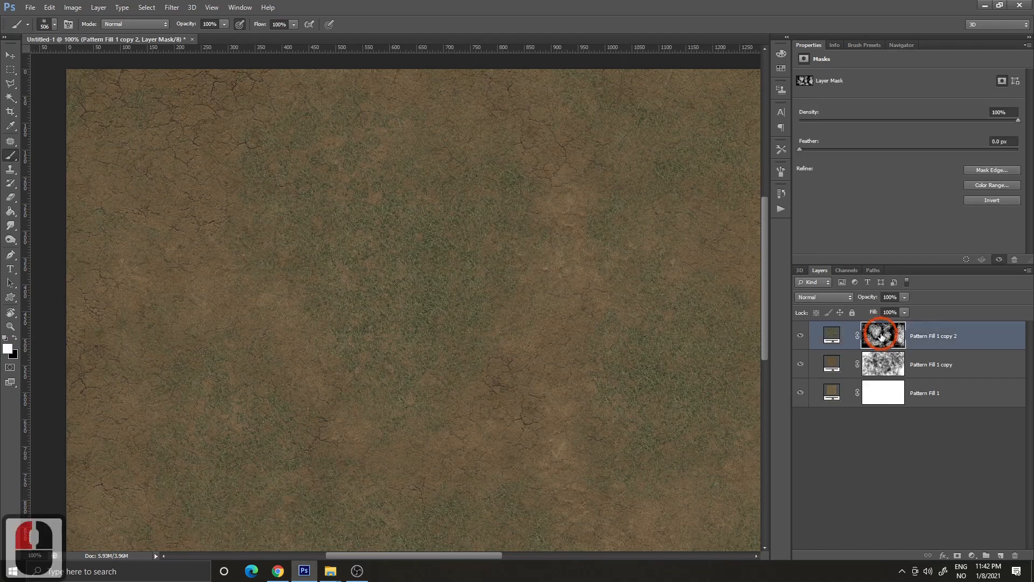
click(883, 361)
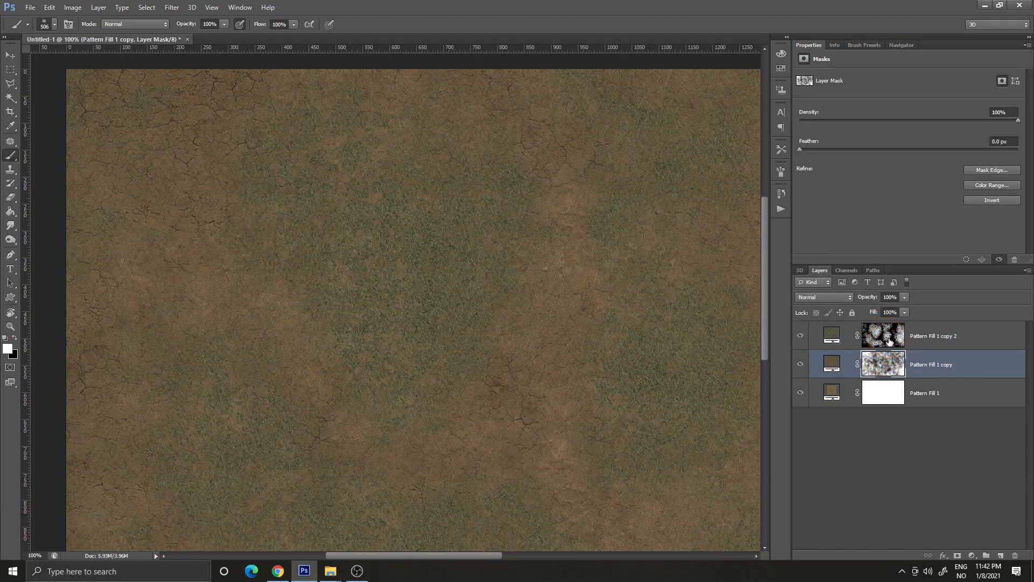
drag(478, 557, 505, 556)
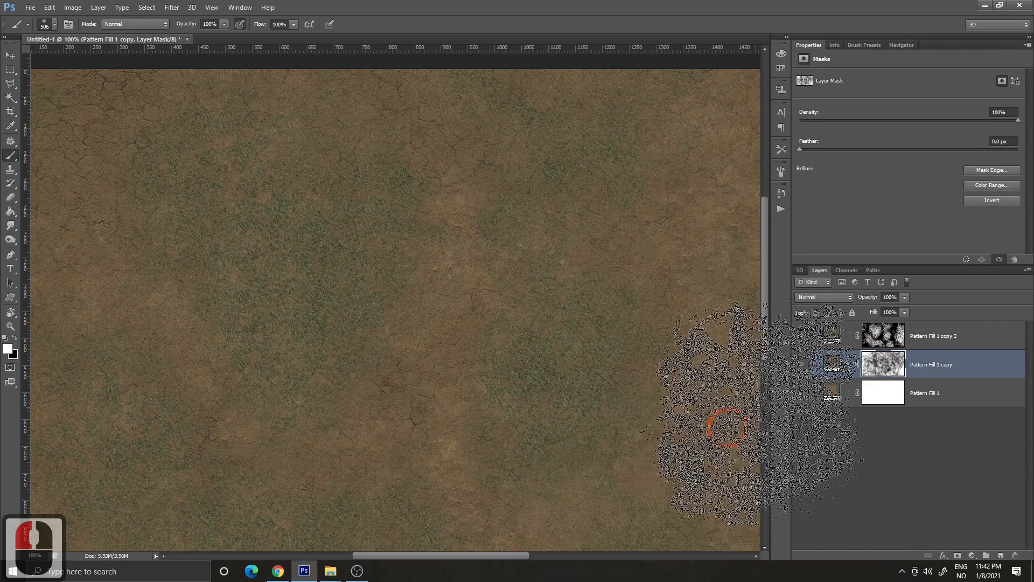
click(889, 341)
ctrl+click(888, 341)
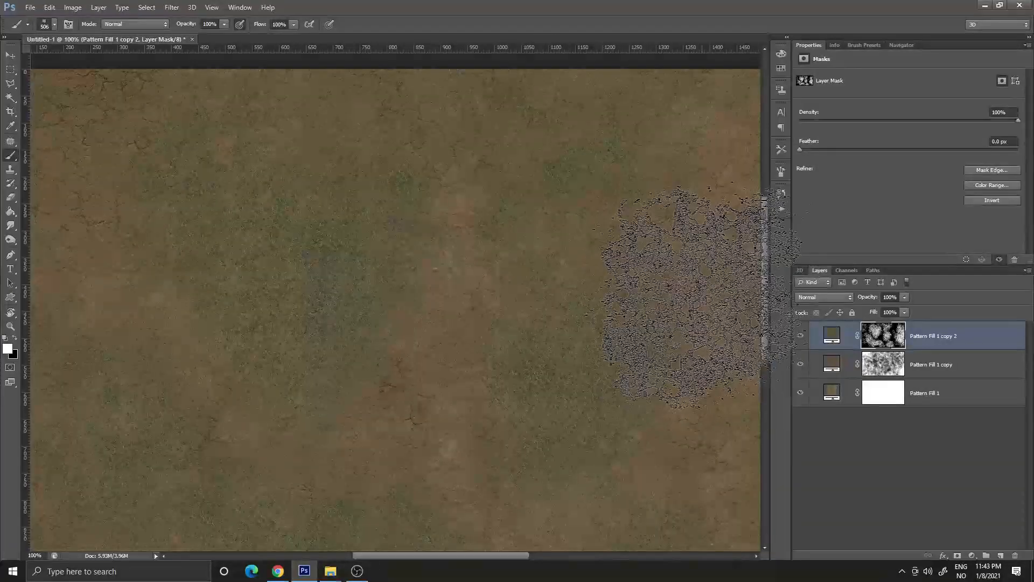
drag(765, 281, 769, 322)
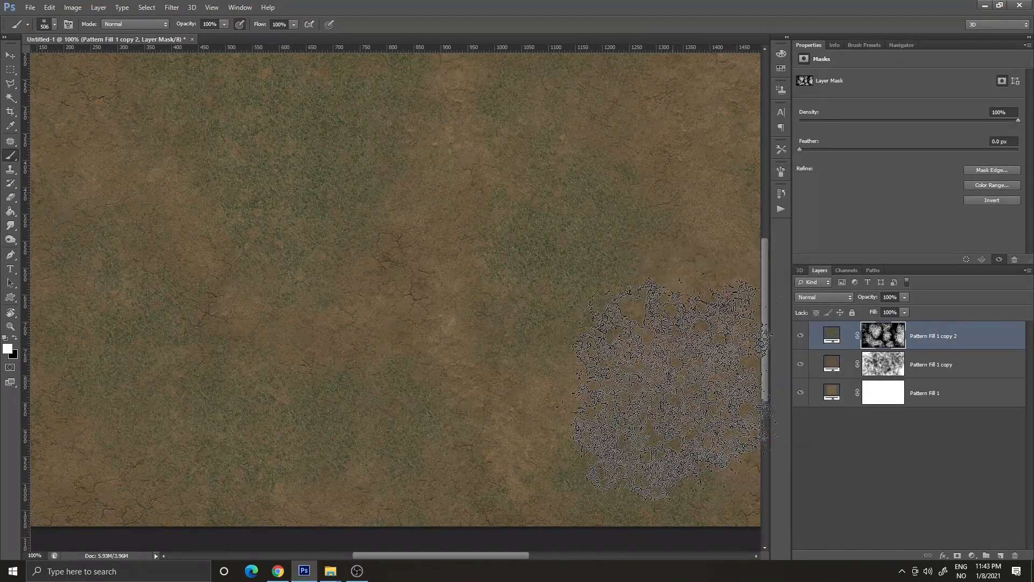
drag(765, 324, 765, 296)
drag(519, 556, 484, 553)
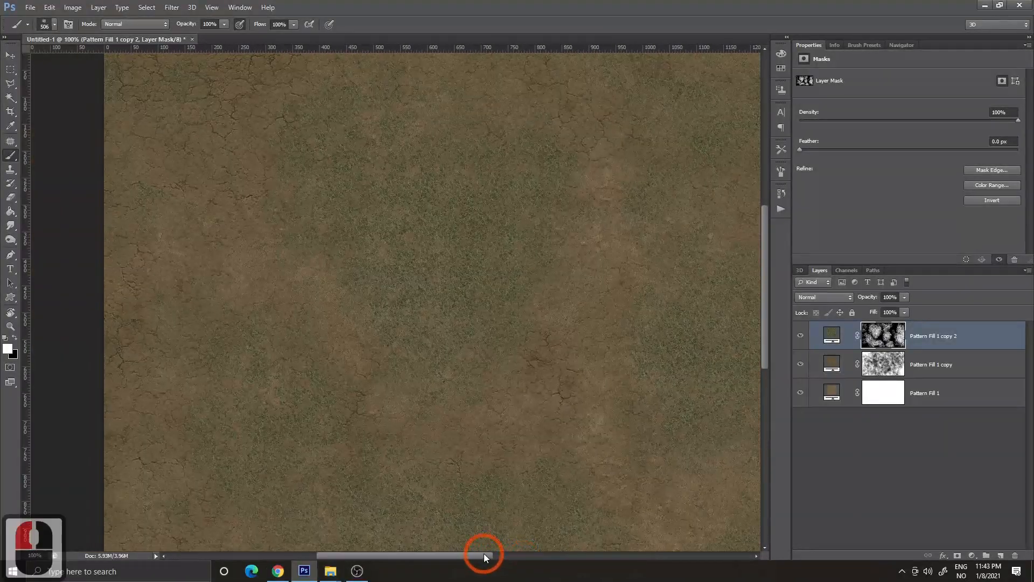
key(ctrl+minus)
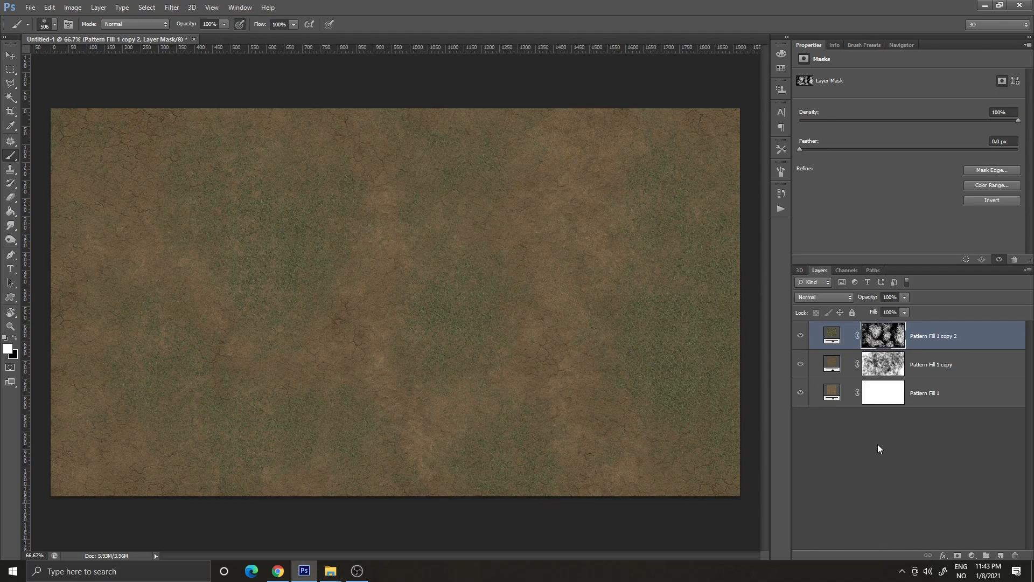
key(ctrl)
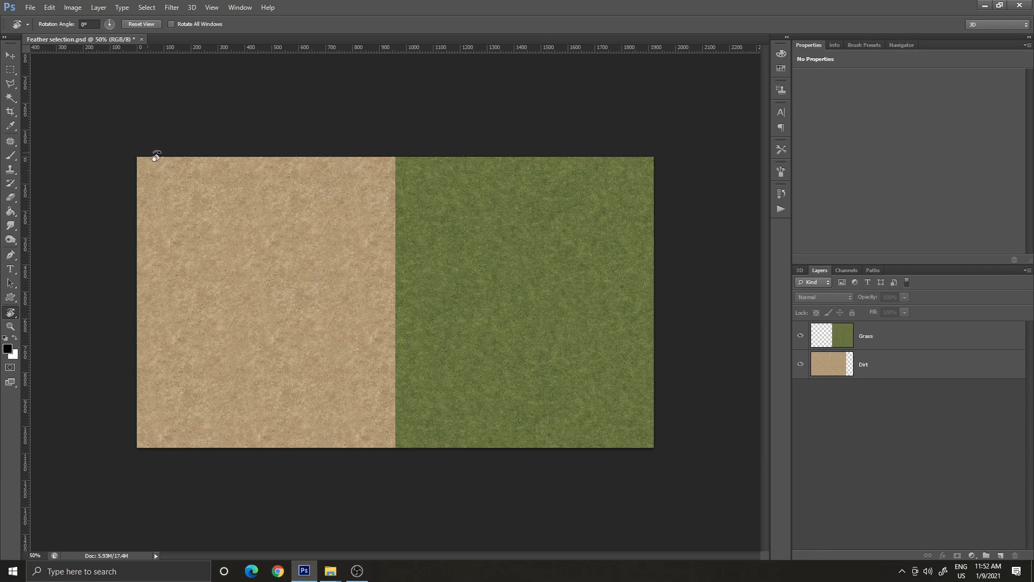
- In the Feather selection.psd document, draw a circular elliptical marquee on the Grass layer in the upper part of the grass area
click(895, 340)
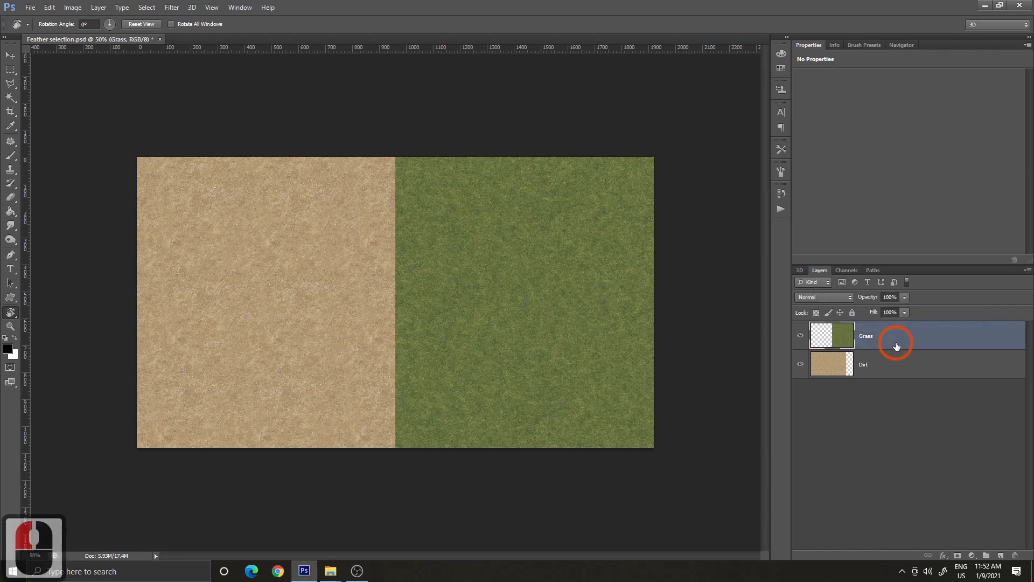
right_click(8, 75)
click(37, 76)
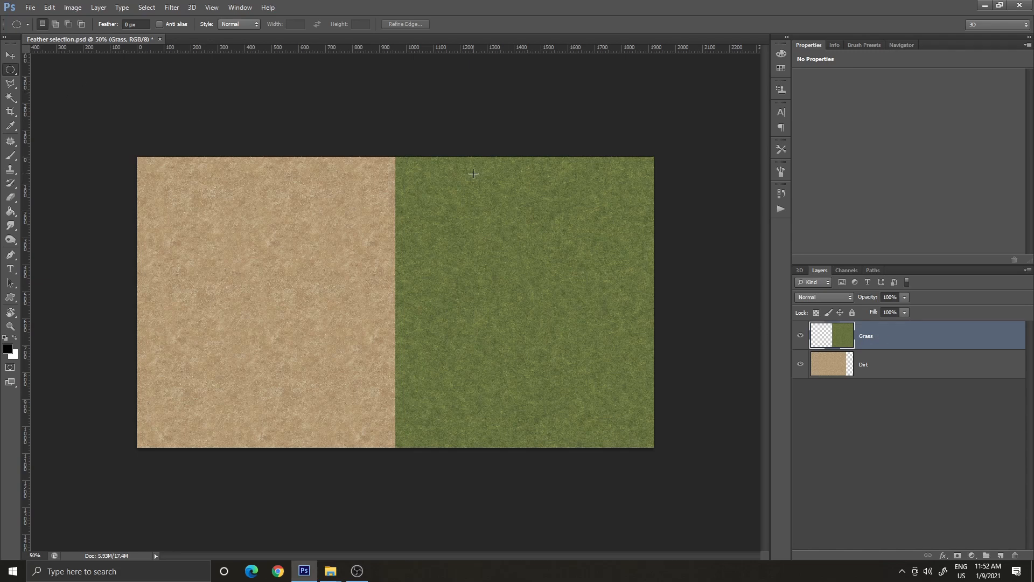
drag(478, 193, 562, 260)
- Feather the circular grass selection with a radius of 15 pixels
click(147, 9)
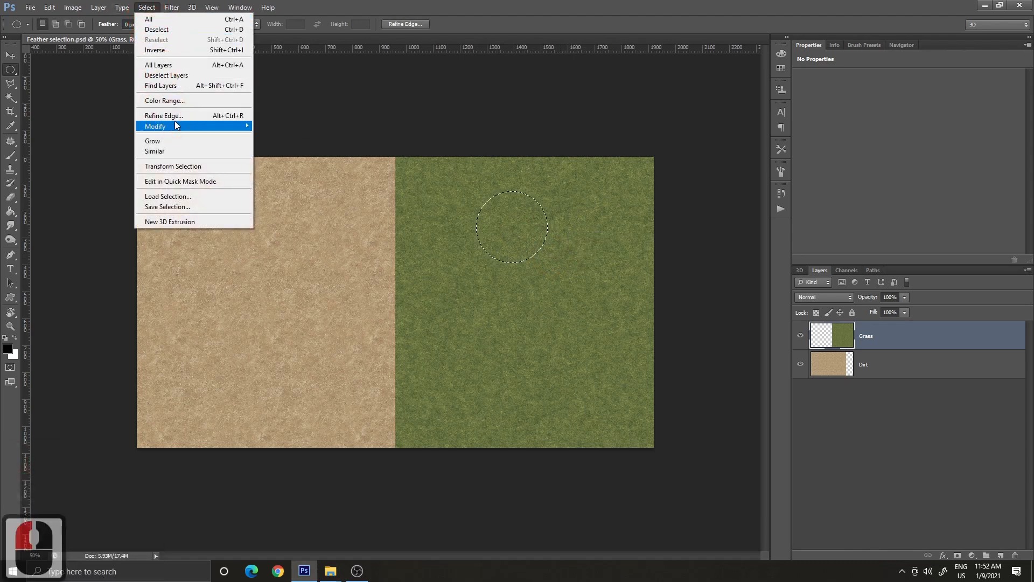
mouse_move(175, 121)
click(286, 165)
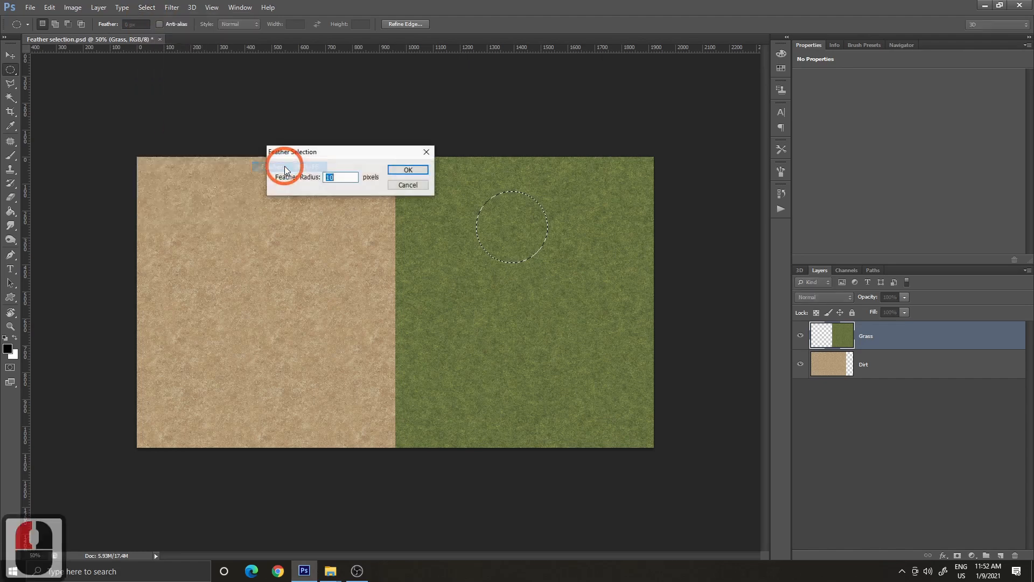
click(338, 177)
double_click(338, 176)
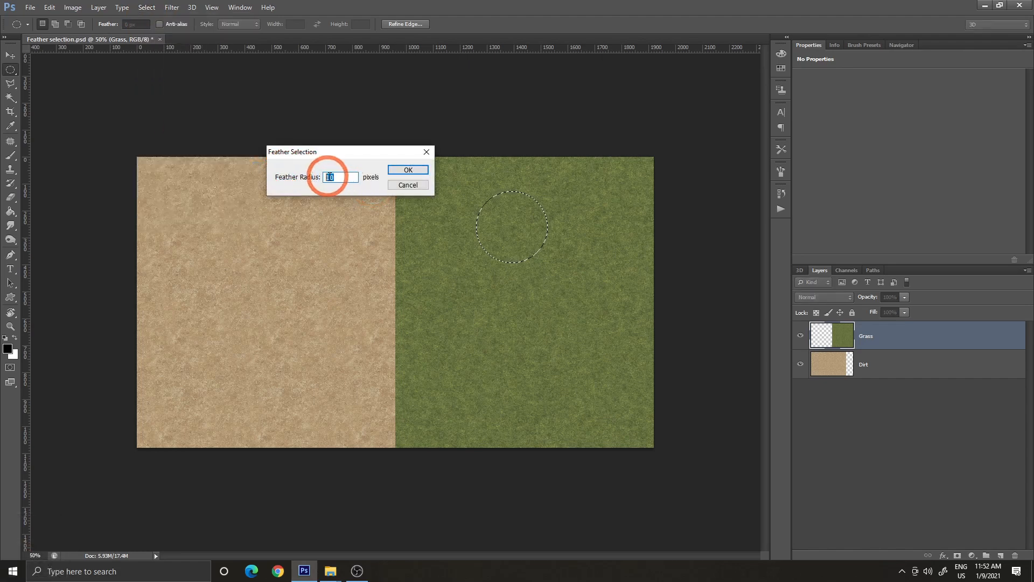
text(15)
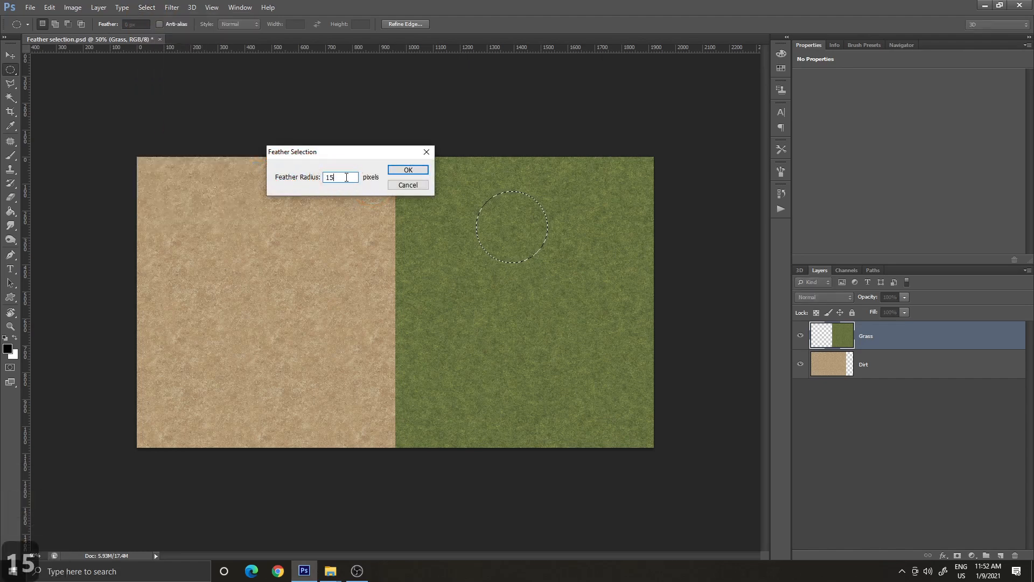
click(402, 170)
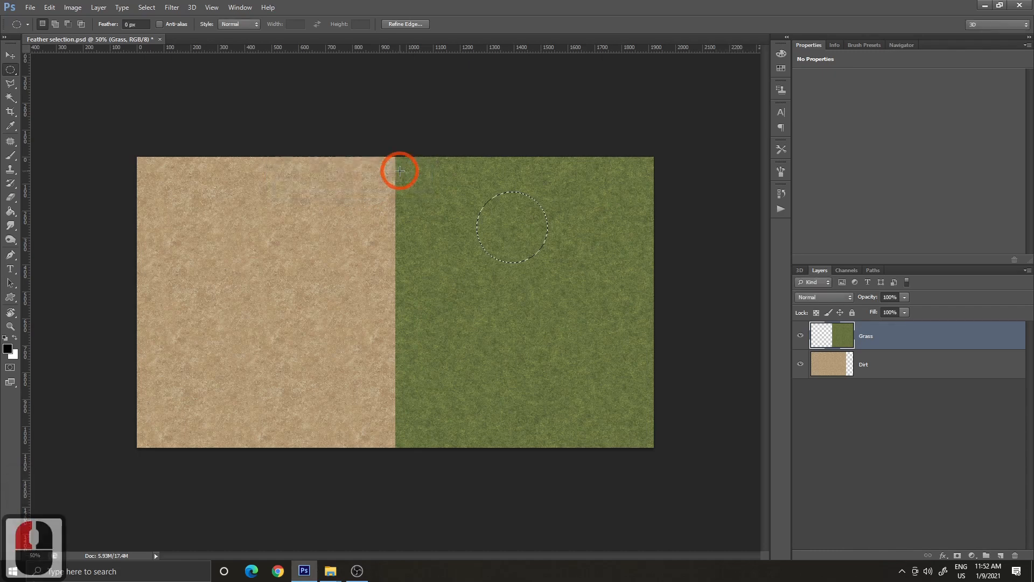
- Copy and paste the feathered grass circle as a new layer and move it onto the upper-left part of the dirt
click(526, 238)
key(ctrl+c)
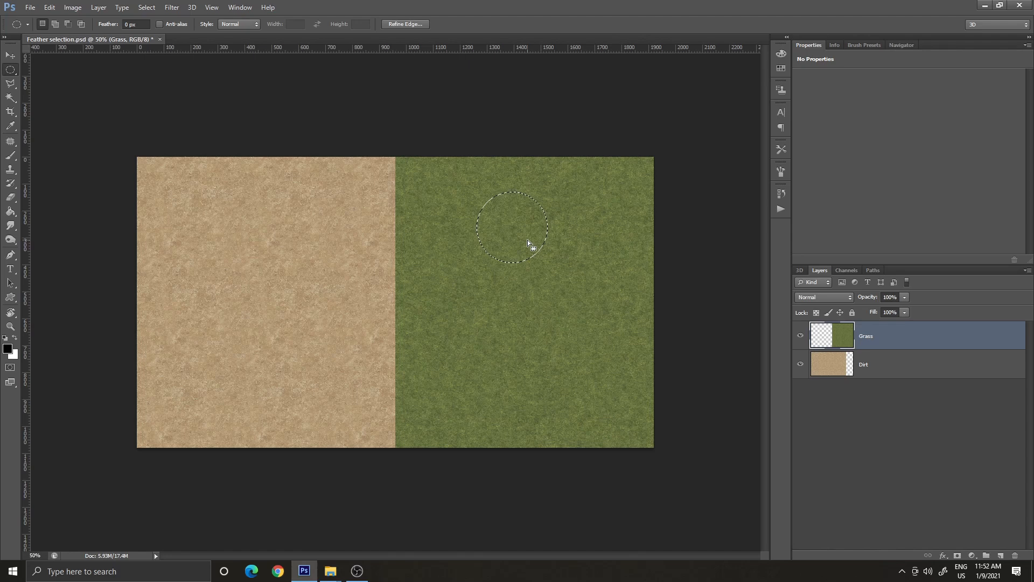
key(ctrl+v)
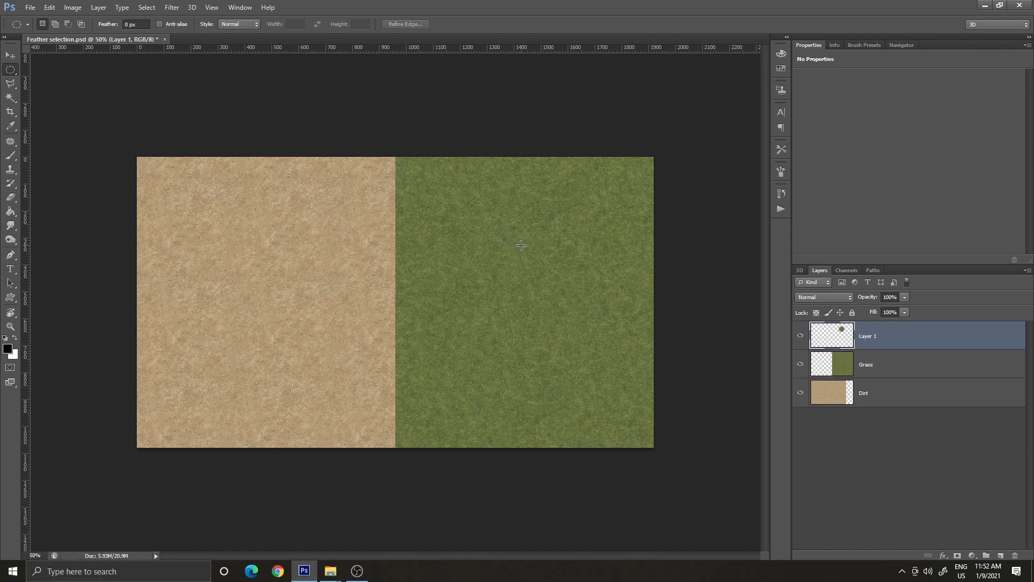
click(10, 55)
click(351, 212)
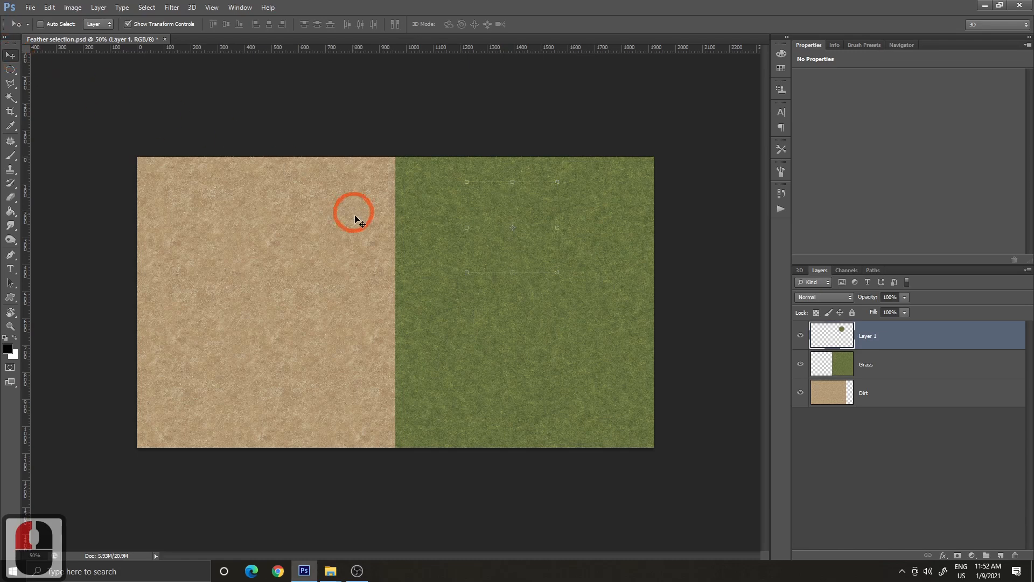
key(v)
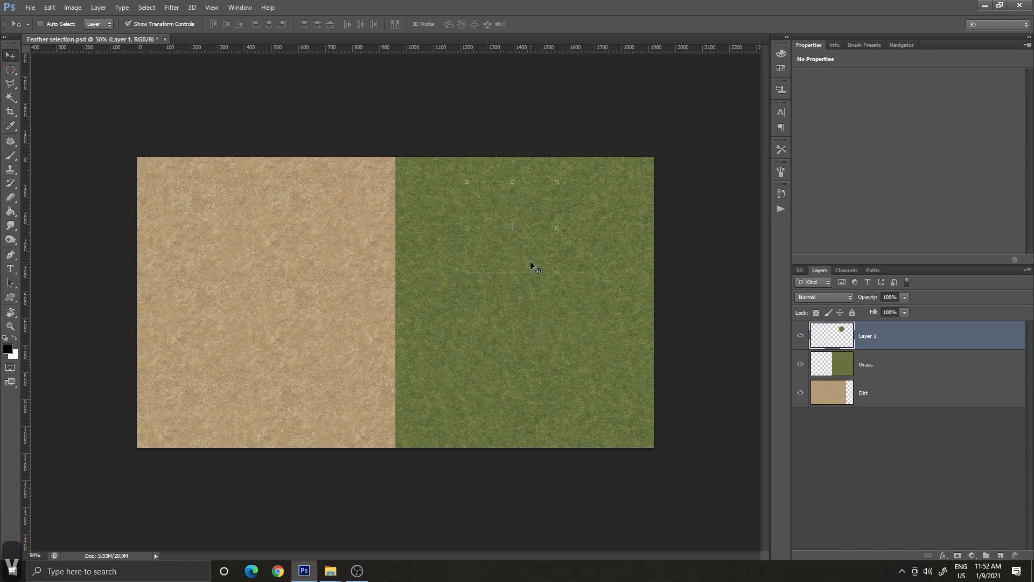
drag(534, 255, 243, 245)
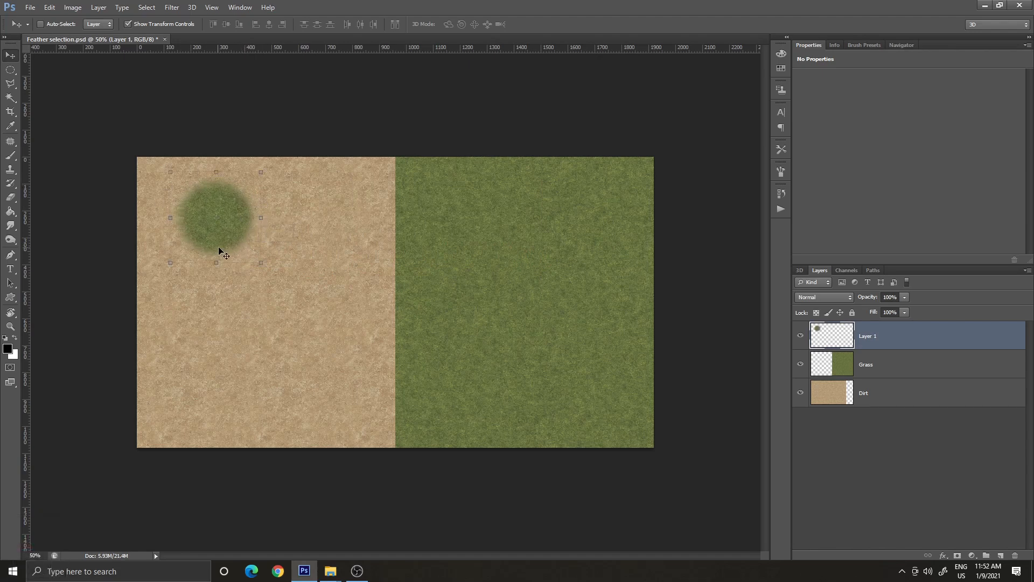
- Draw an unfeathered circular marquee about 282 px wide on the Grass layer
click(904, 368)
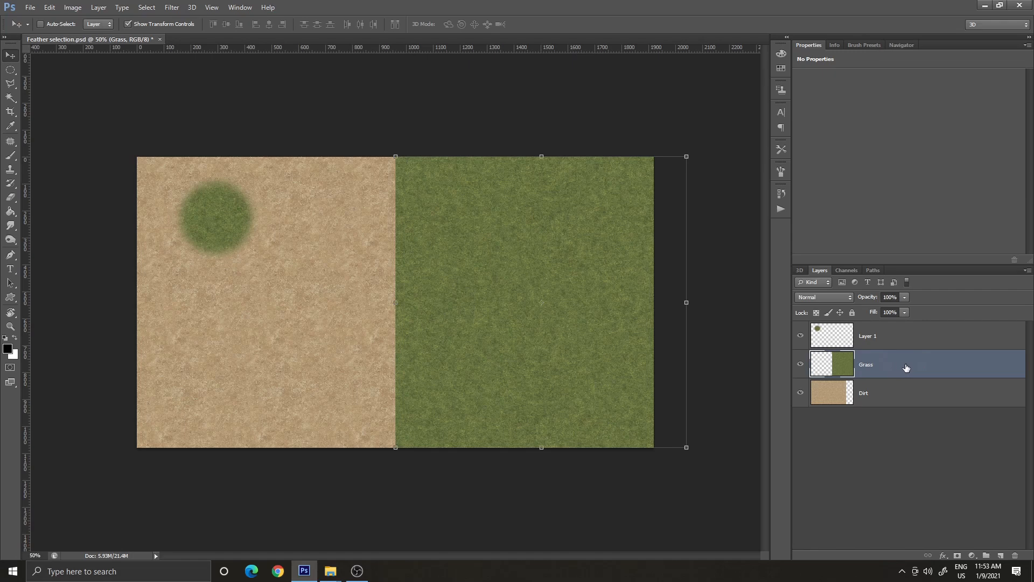
click(10, 70)
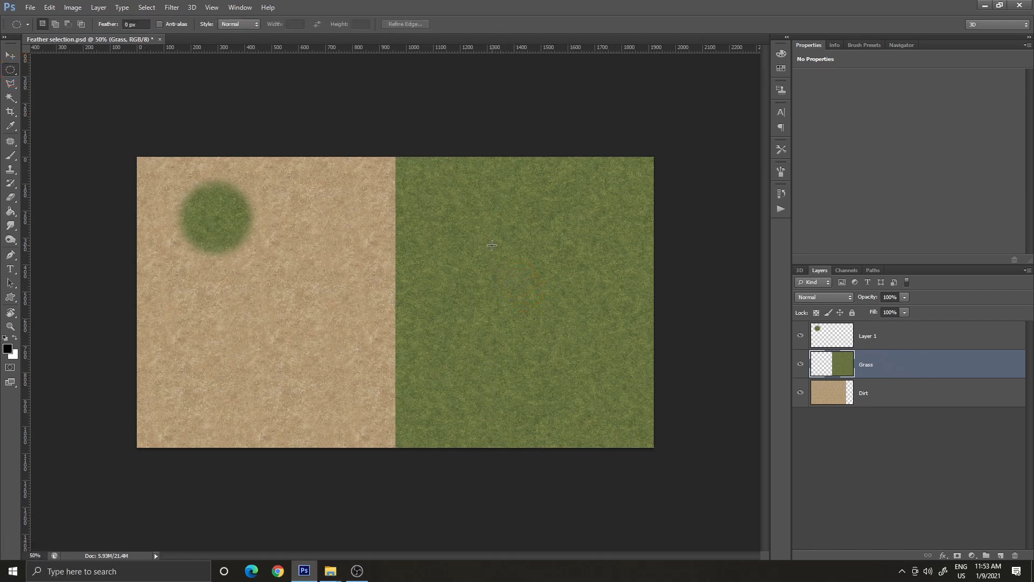
drag(485, 227, 572, 303)
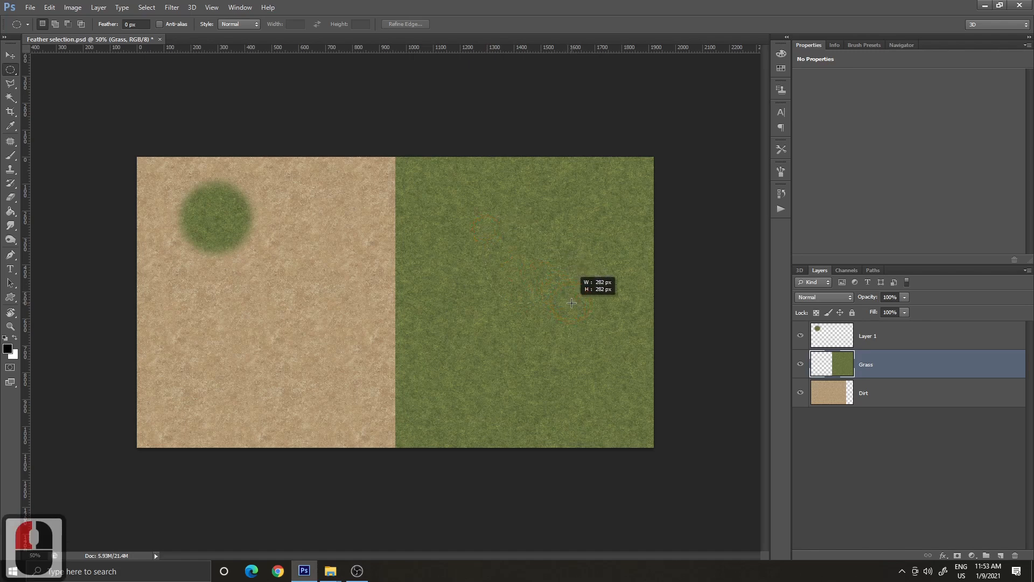
shift+click(547, 274)
- Copy and paste the hard-edged grass circle as a new layer and move it onto the dirt beside the feathered circle
key(ctrl+c)
key(ctrl+v)
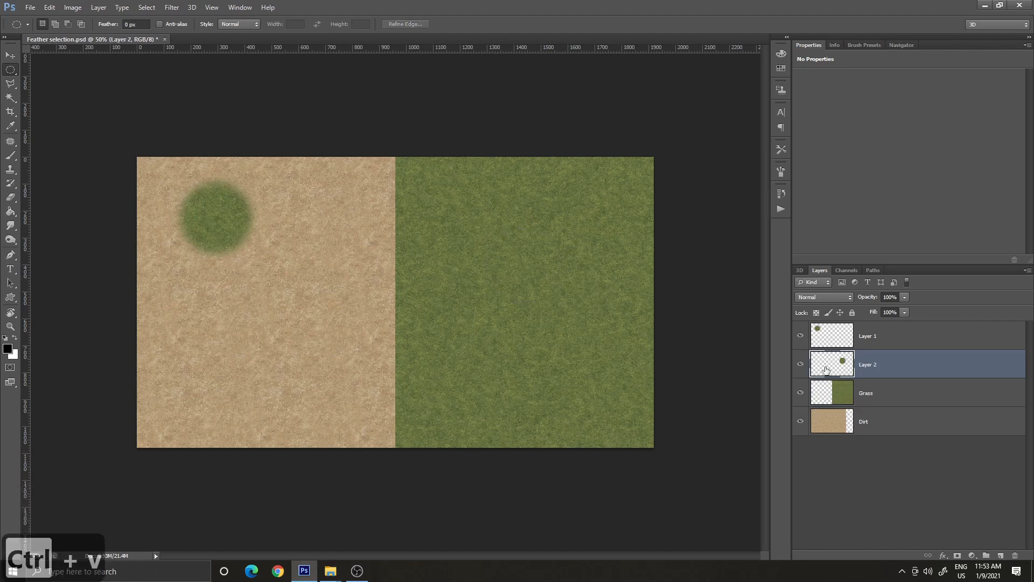
key(v)
drag(540, 282, 342, 234)
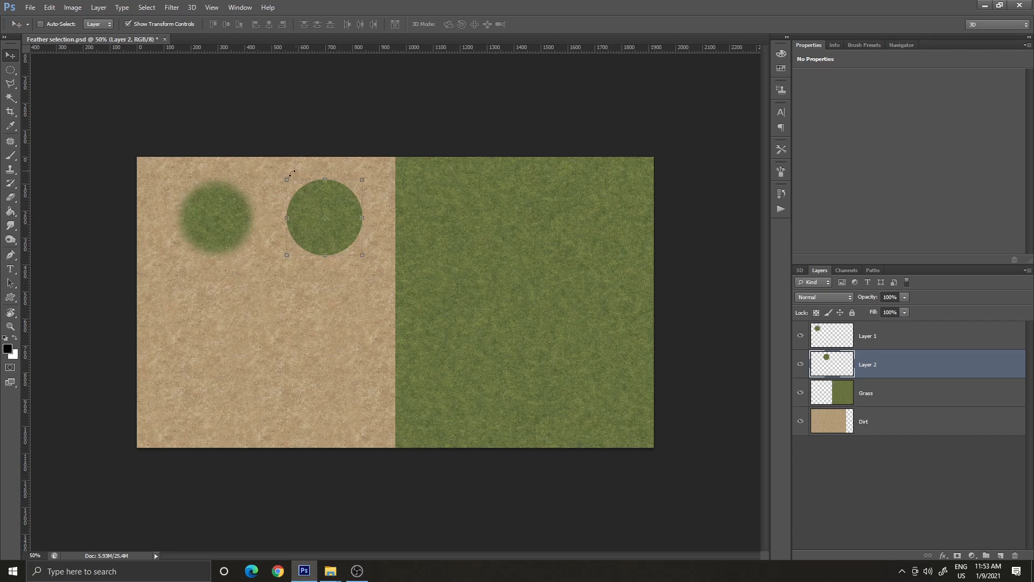
- Load the Layer 2 circle as a selection and feather it with a radius of 15 pixels
ctrl+click(829, 371)
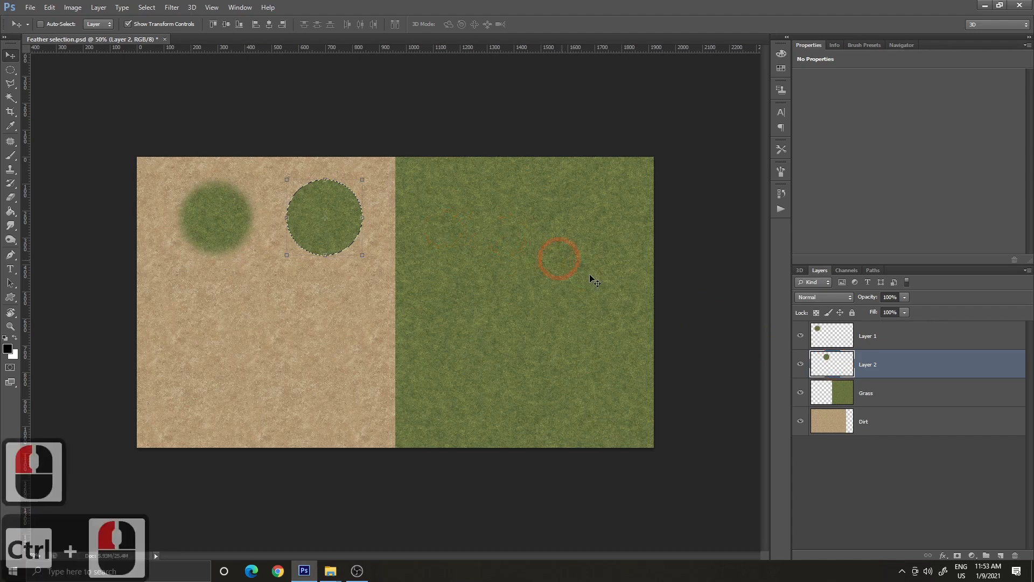
click(148, 8)
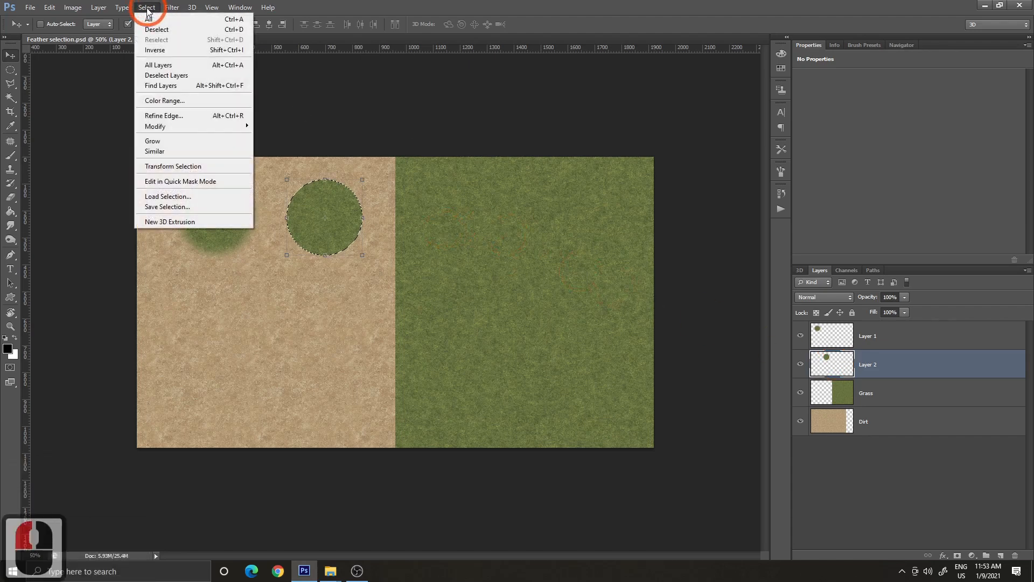
mouse_move(166, 128)
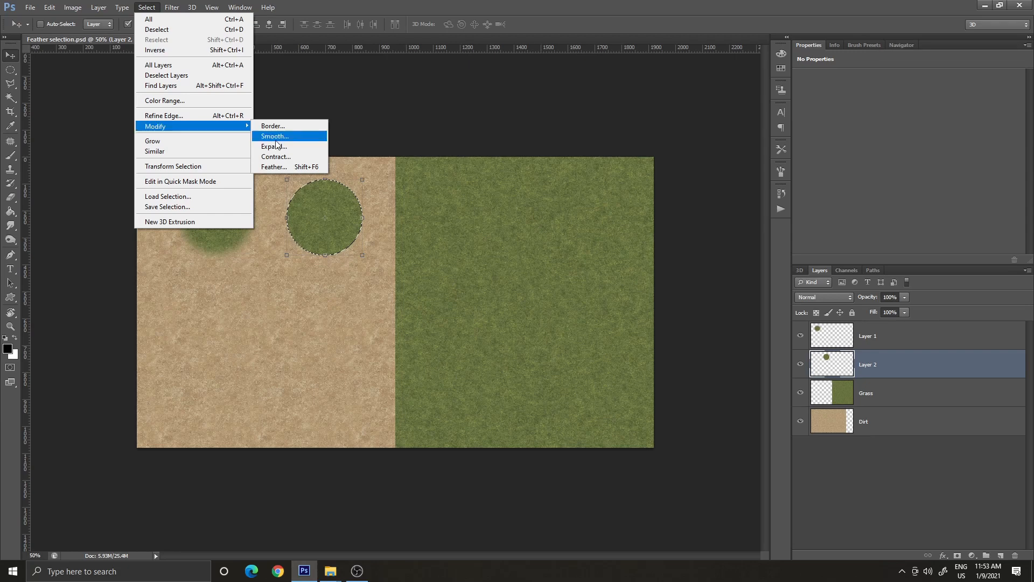
click(270, 168)
click(339, 176)
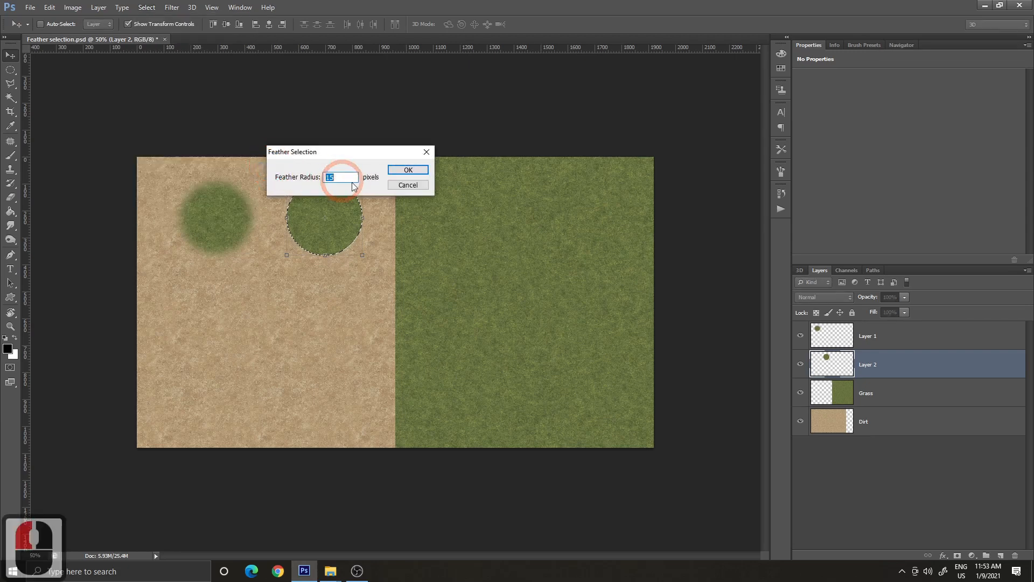
click(408, 169)
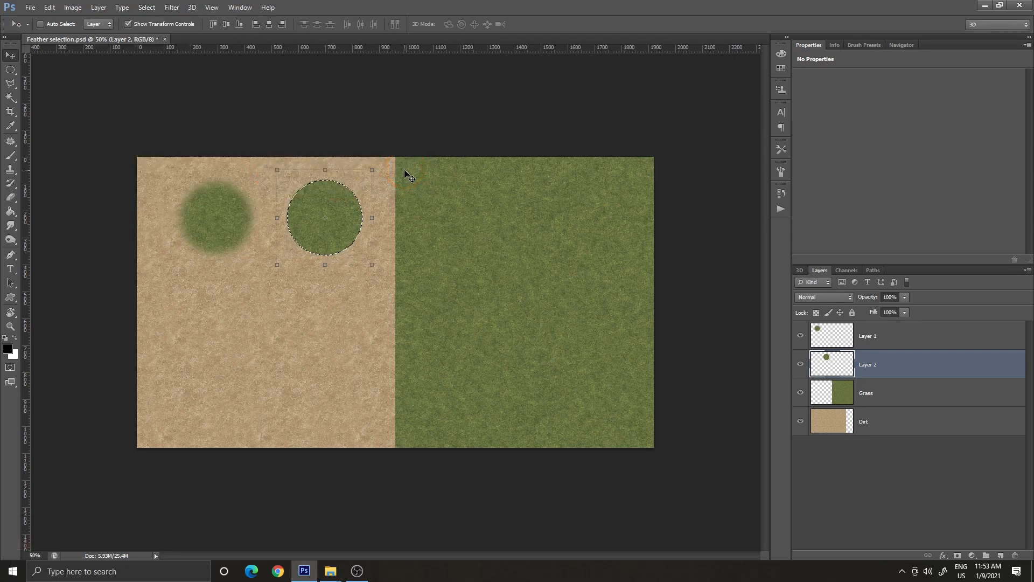
- Invert the feathered selection around the Layer 2 grass circle
click(144, 8)
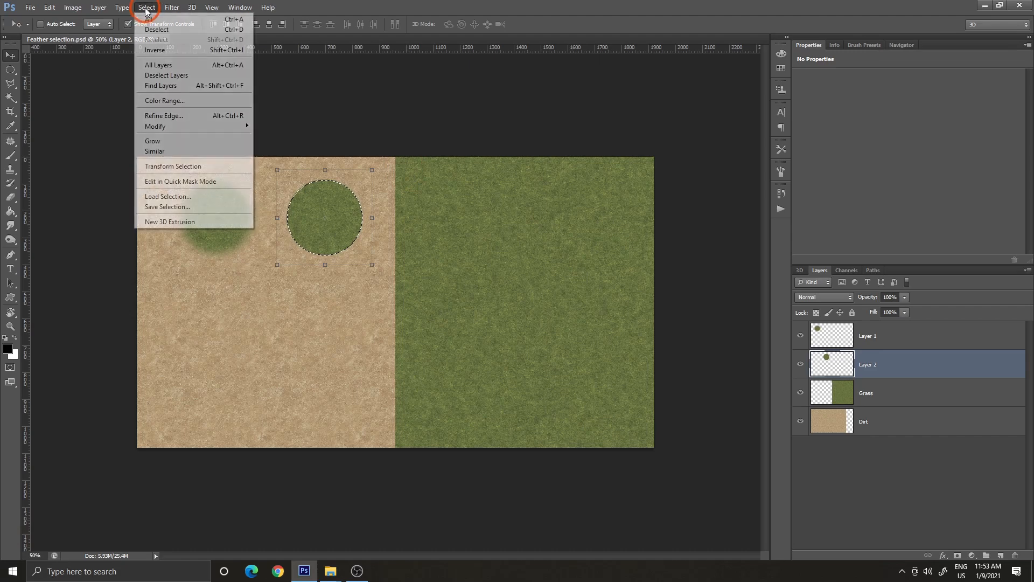
click(156, 50)
click(257, 94)
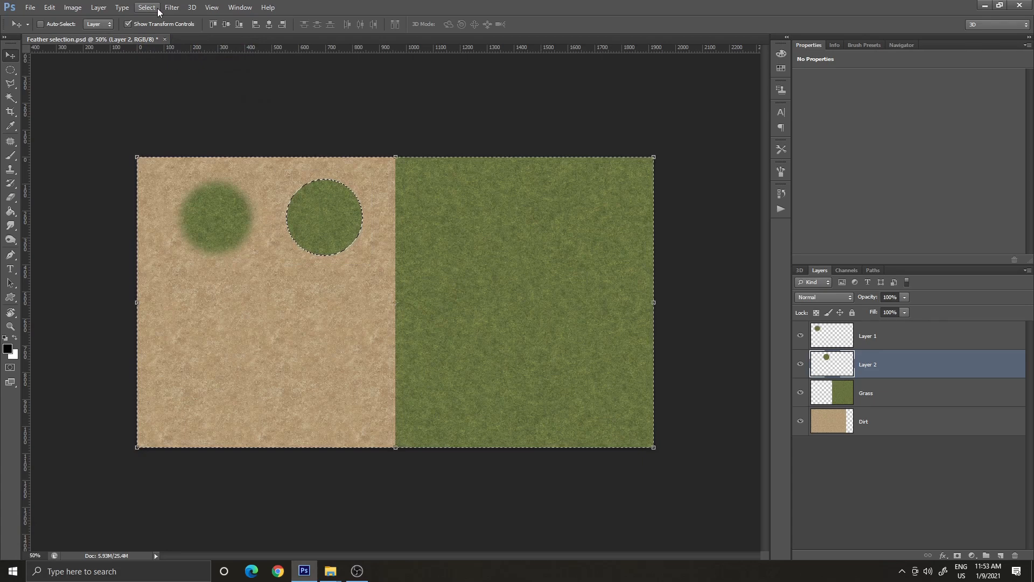
- Clear the inverted selection on Layer 2 repeatedly to soften the circle's edge, and remove the selection
click(49, 8)
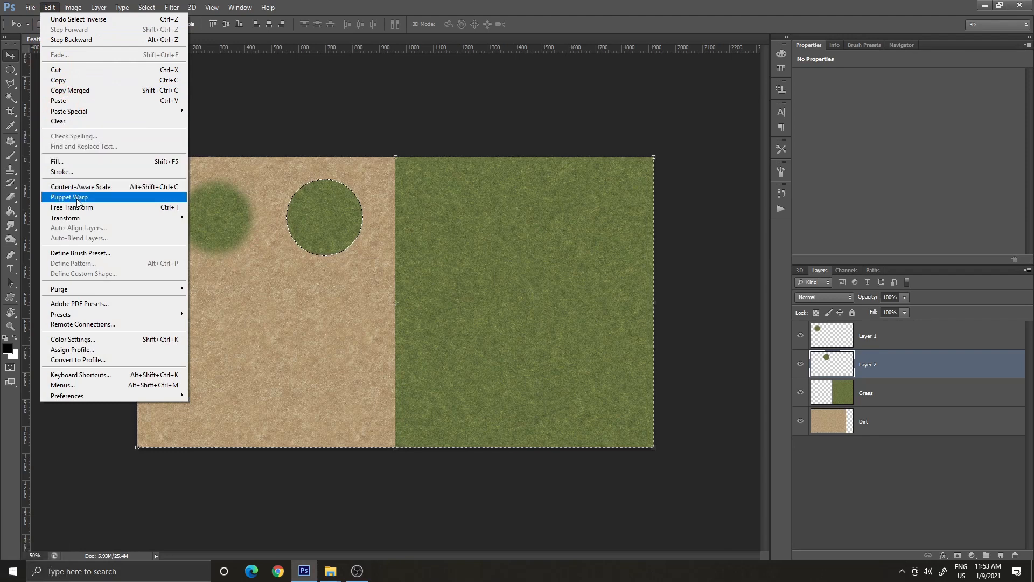
click(66, 120)
click(49, 9)
click(64, 121)
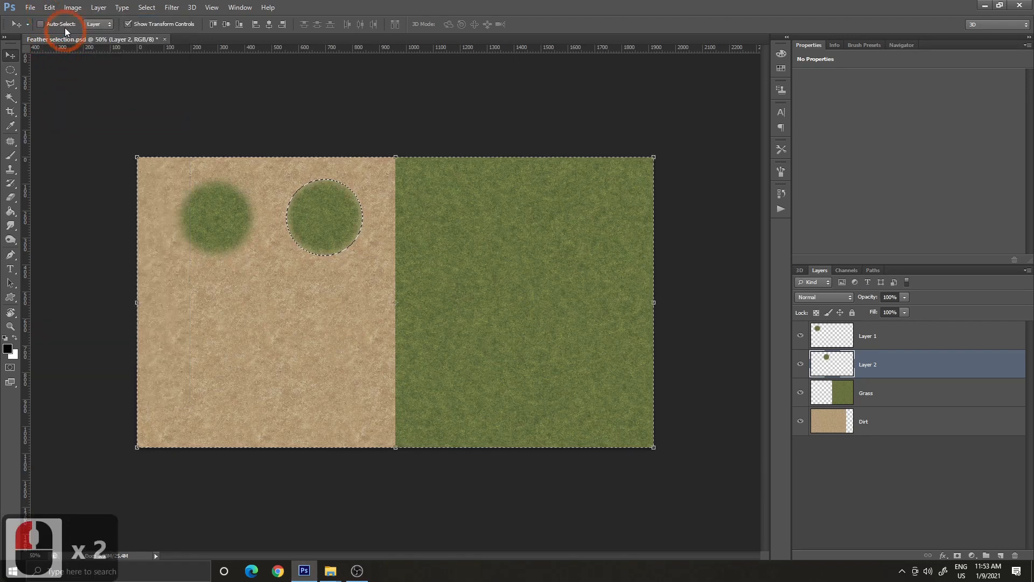
click(54, 9)
click(65, 120)
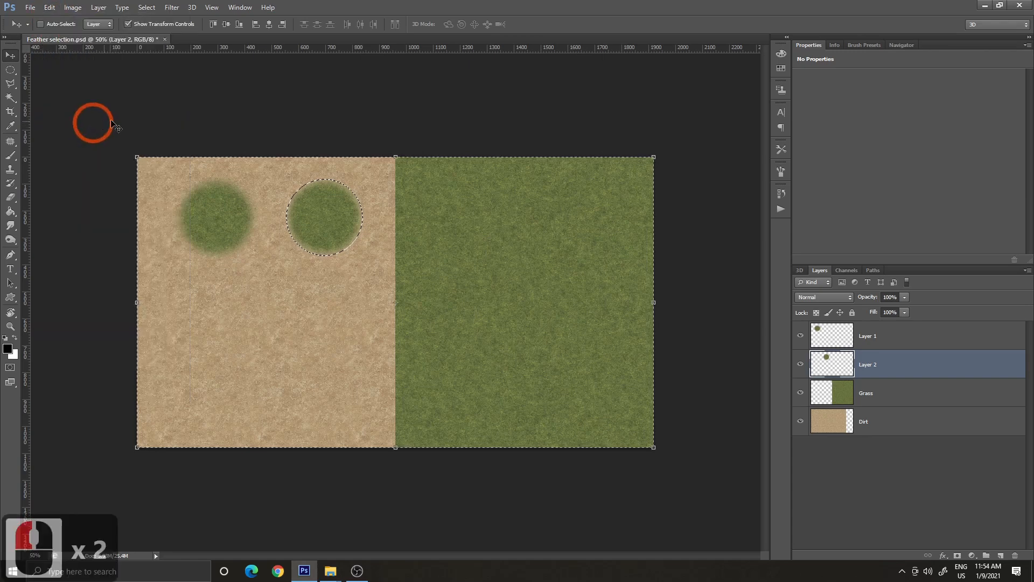
key(Delete)
key(Delete)
key(Delete)
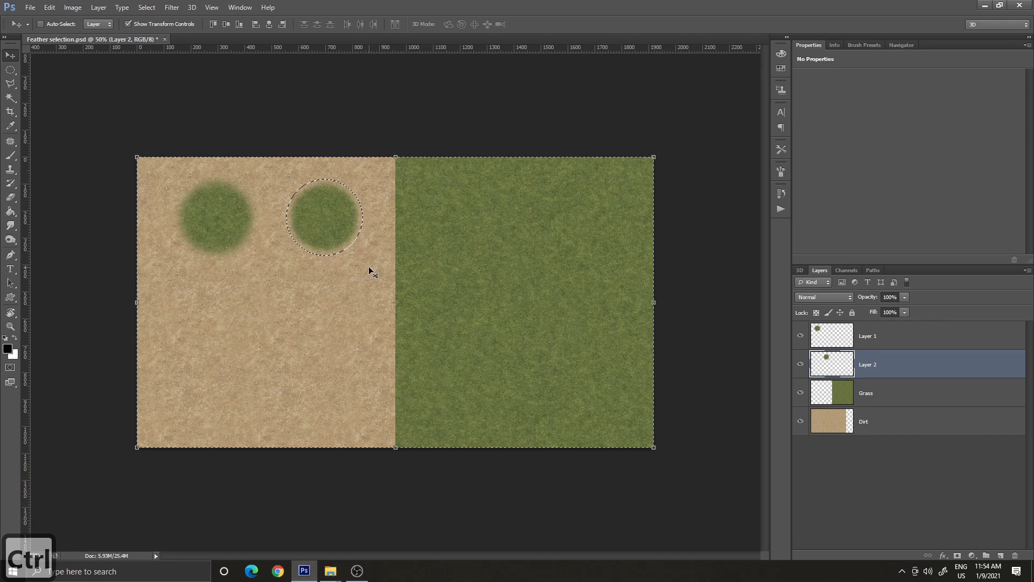
key(ctrl+d)
click(891, 439)
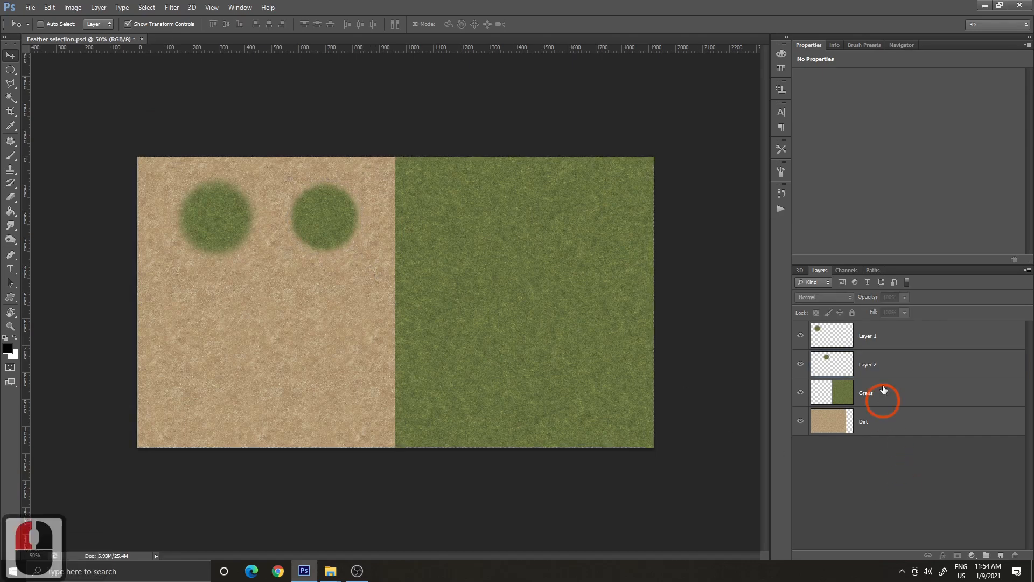
- Move the Layer 2 grass circle to the dirt area just below the Layer 1 circle
click(884, 365)
click(350, 240)
drag(348, 230, 325, 229)
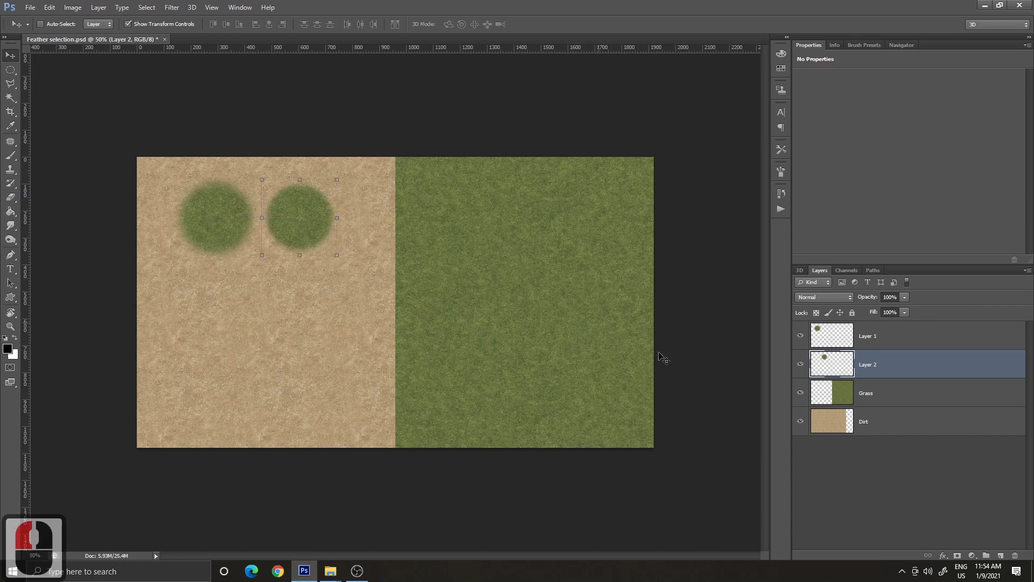
double_click(874, 486)
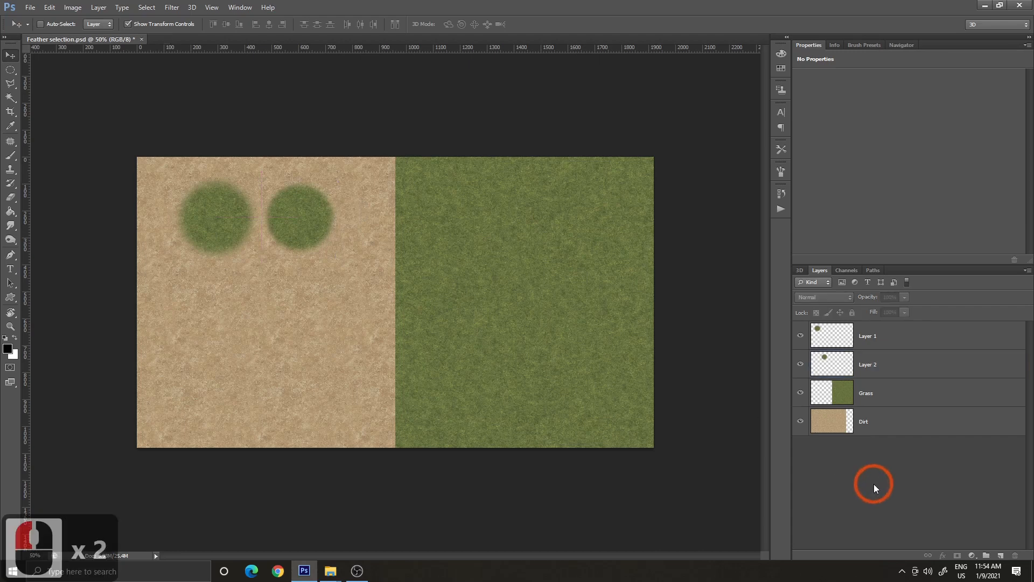
click(883, 365)
drag(318, 237, 222, 329)
- Select a full-height vertical strip about 150 px wide on the Dirt layer and copy and paste it as a new layer
click(924, 423)
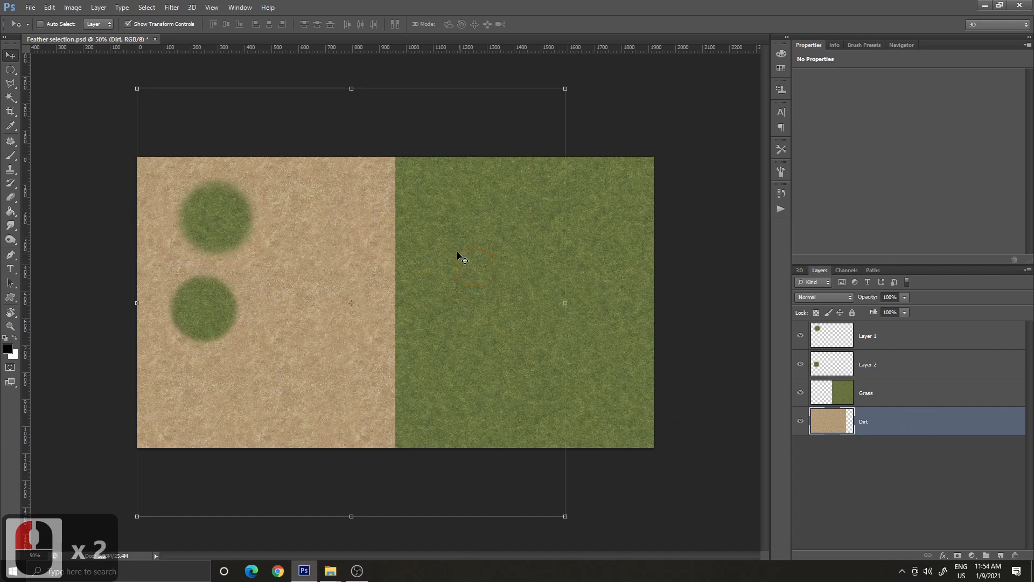
right_click(11, 70)
click(83, 73)
drag(286, 137, 331, 442)
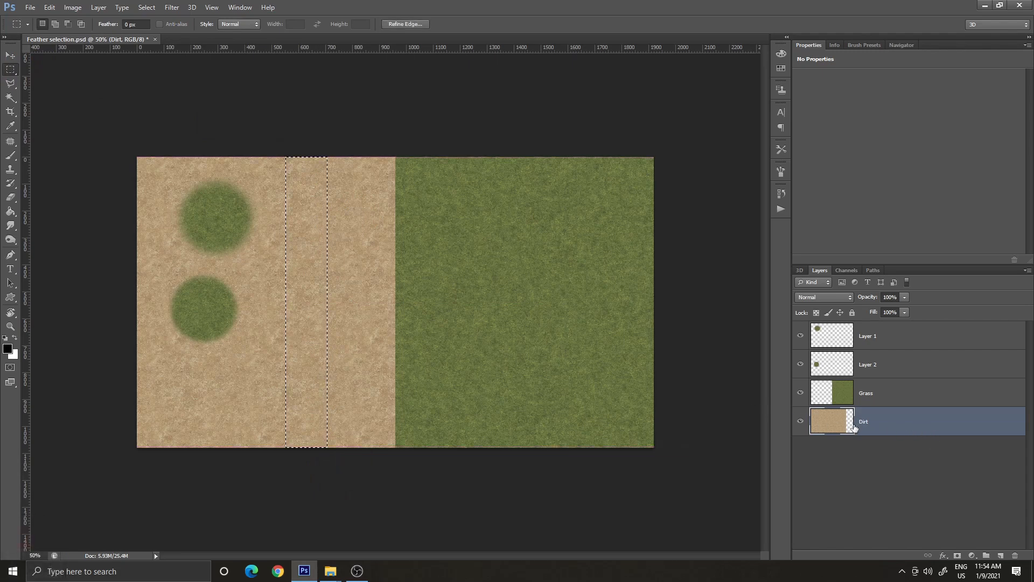
key(ctrl+c)
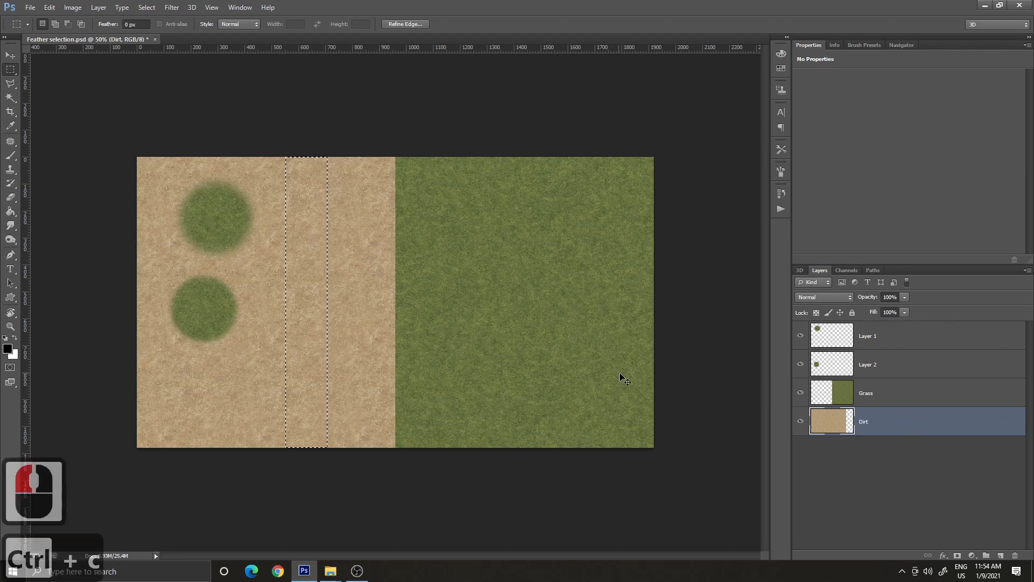
key(ctrl+v)
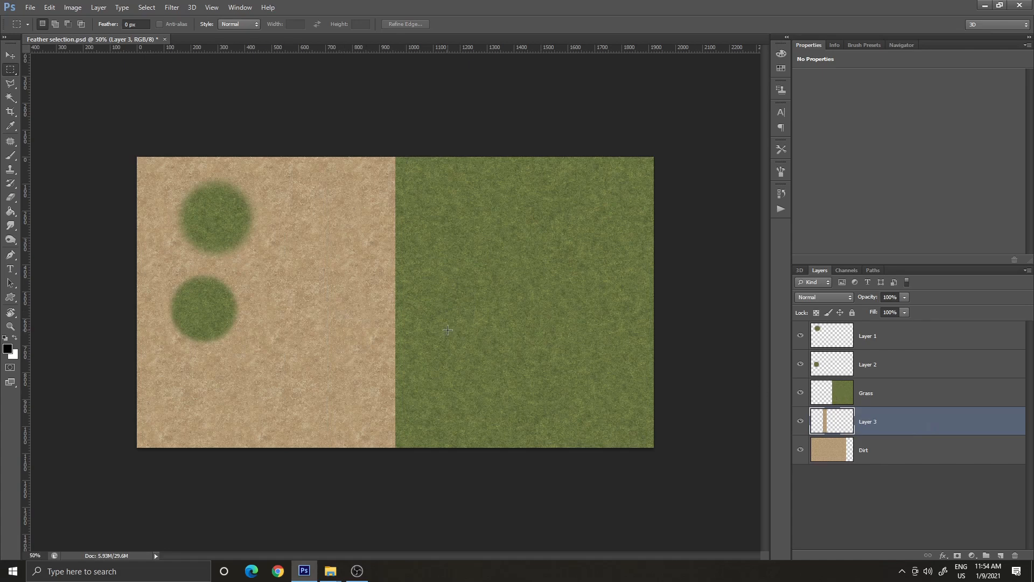
- Move the copied dirt strip over the middle of the grass area and place its layer directly above the Grass layer
key(v)
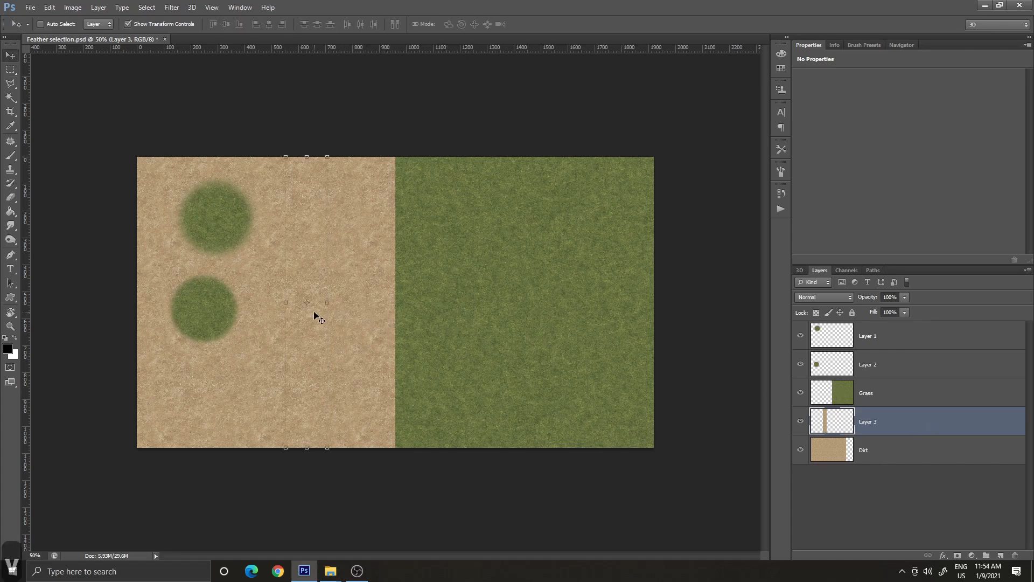
drag(311, 346, 512, 369)
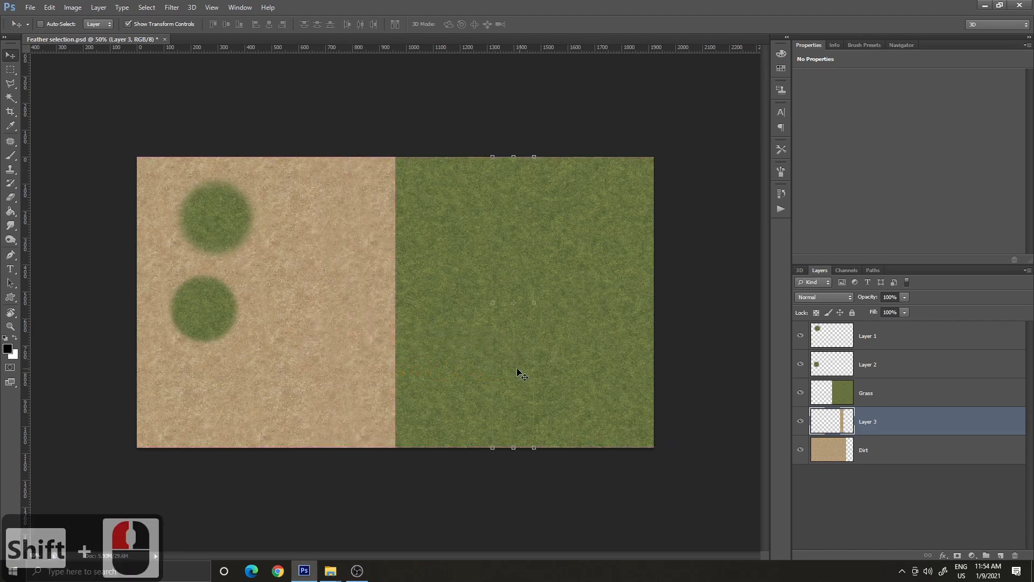
drag(954, 418, 926, 393)
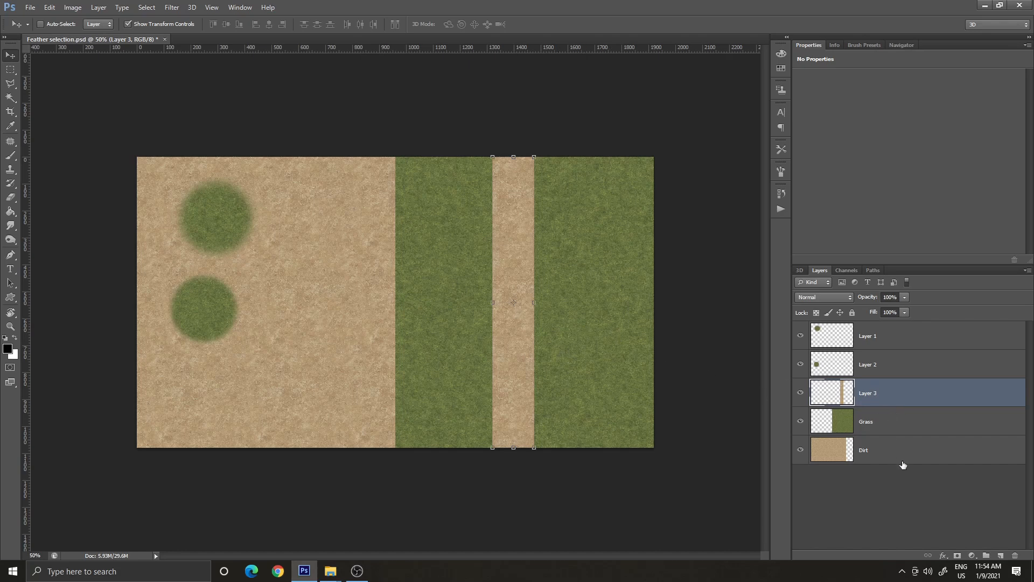
- Load the Layer 3 dirt strip as a selection and feather it with a radius of 15 pixels
click(890, 481)
click(882, 397)
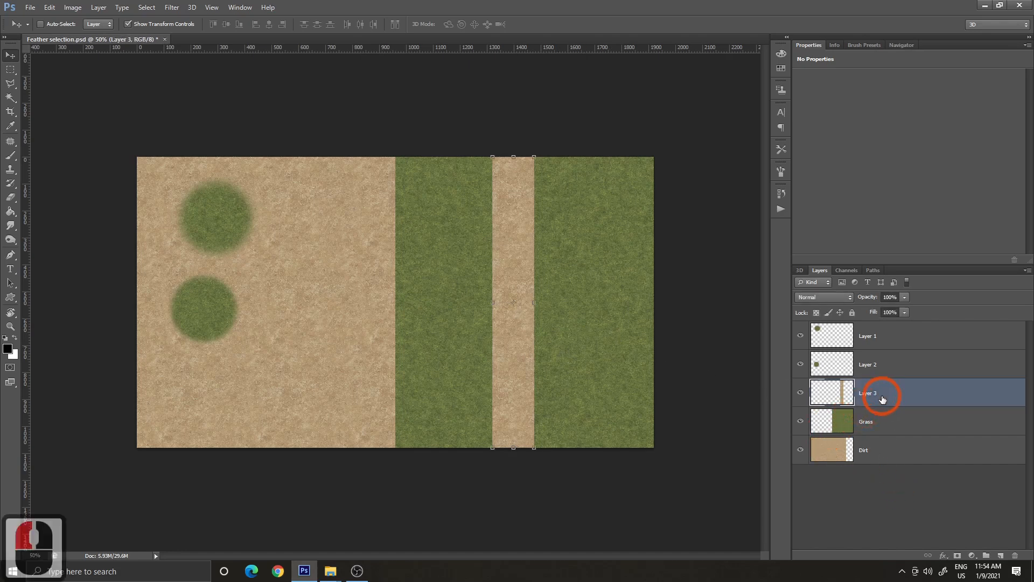
ctrl+click(847, 398)
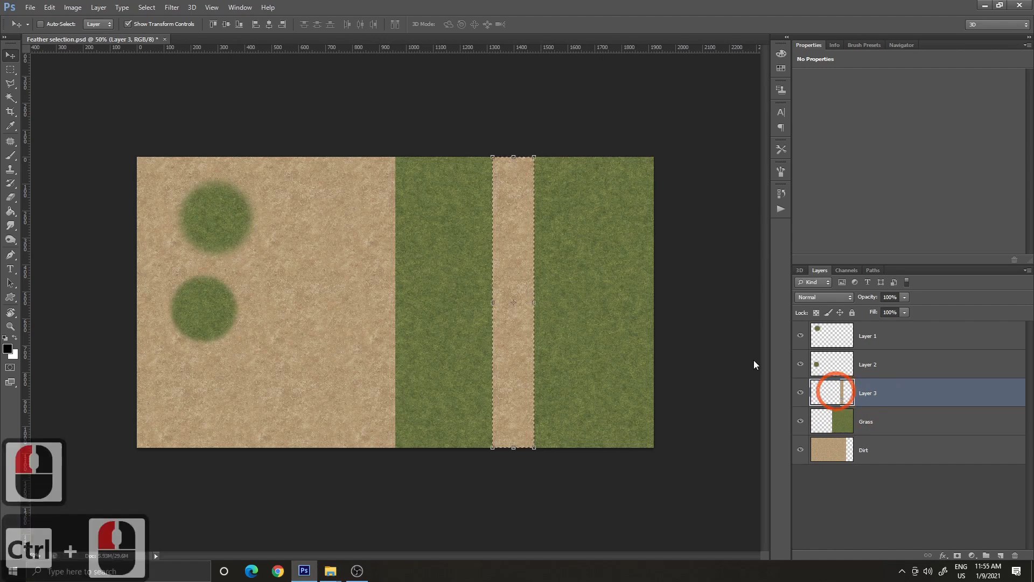
click(148, 7)
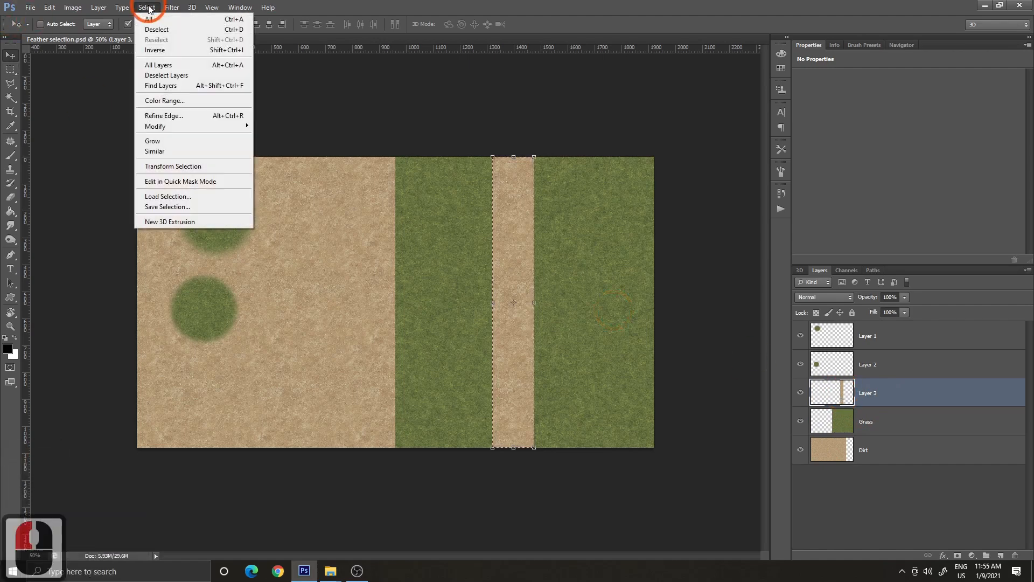
mouse_move(180, 127)
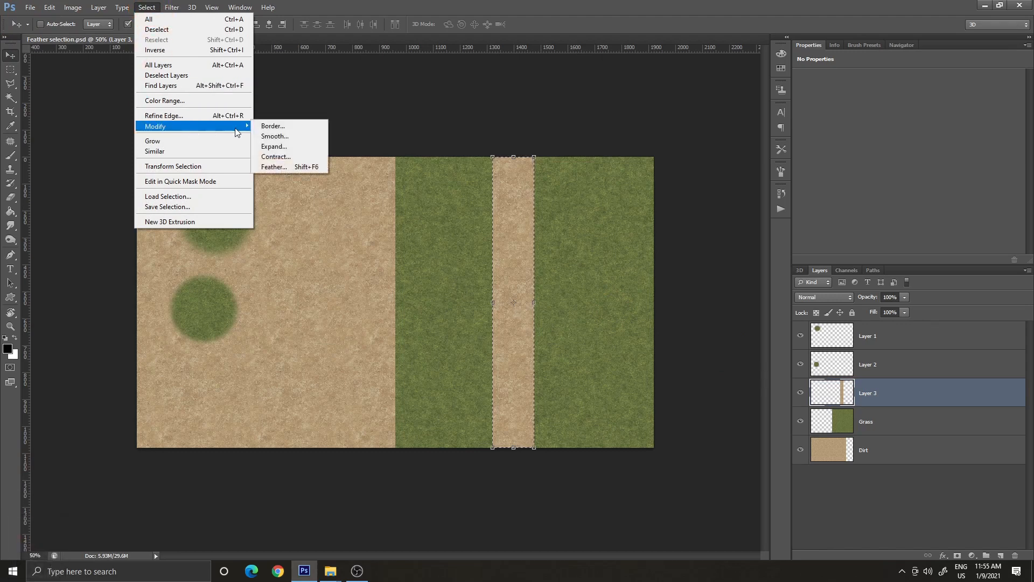
click(276, 167)
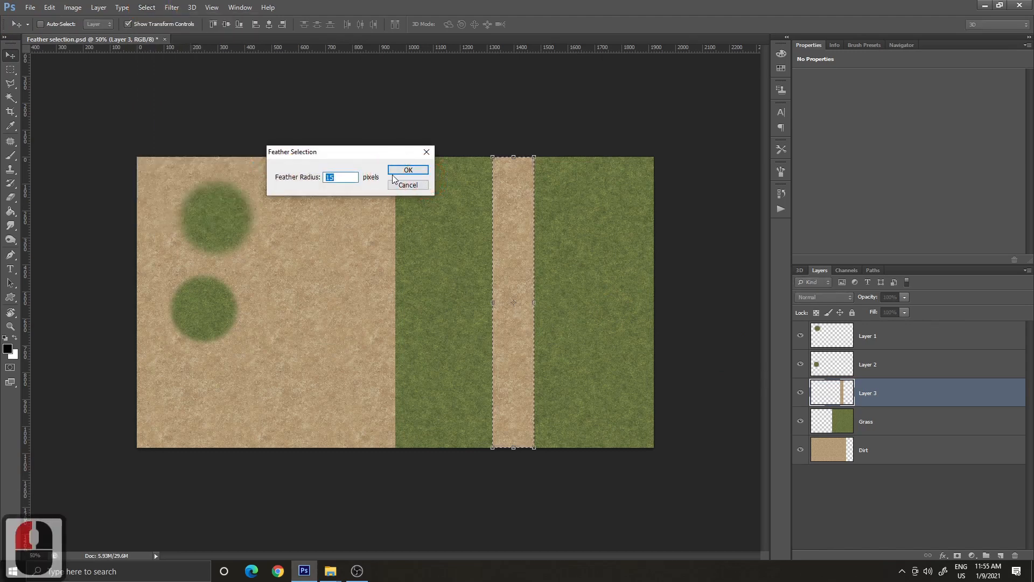
click(399, 171)
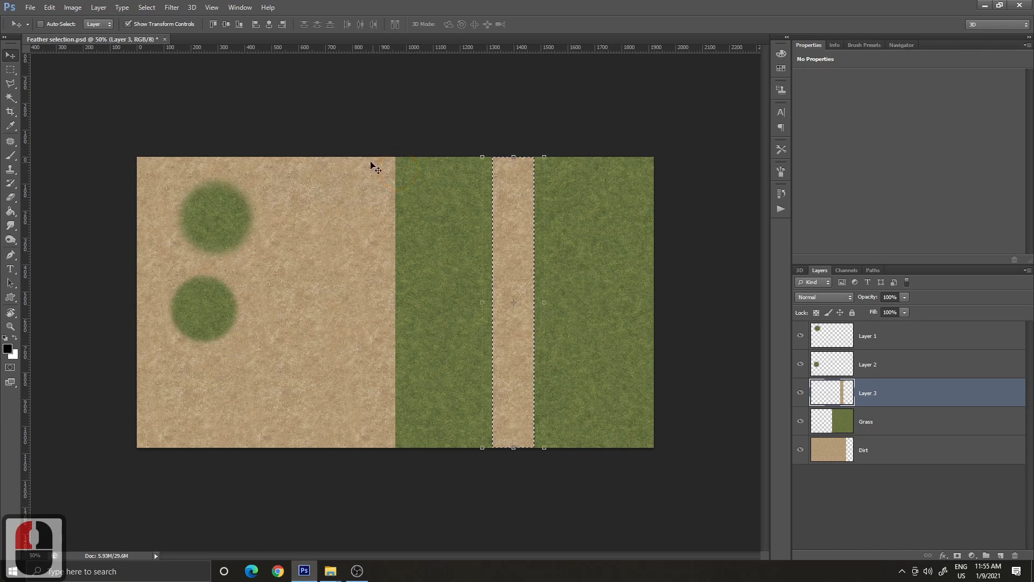
- Invert the feathered strip selection, clear it four times on Layer 3 to soften the strip's edges, and deselect
key(ctrl+shift+i)
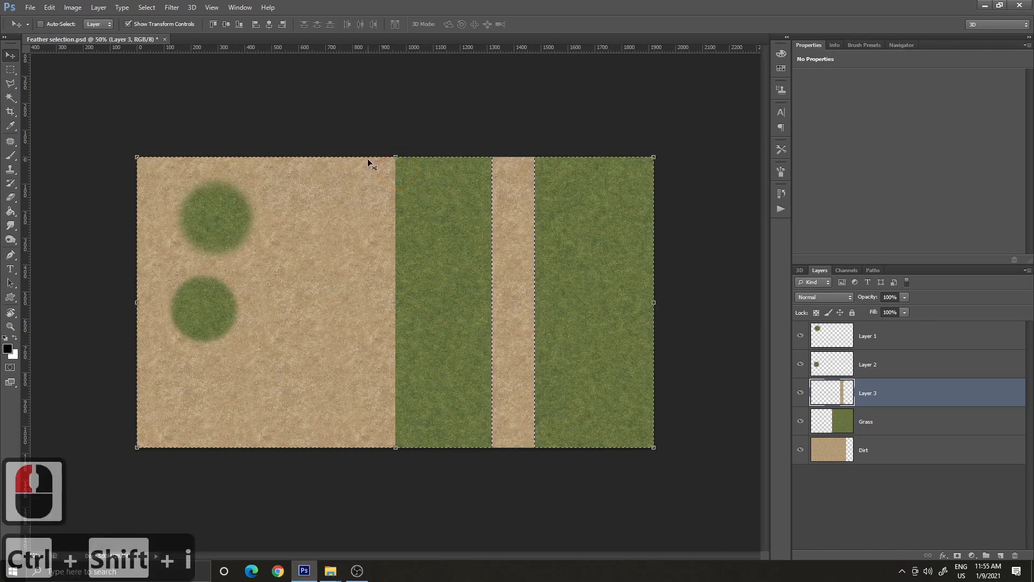
key(Delete)
key(Delete)
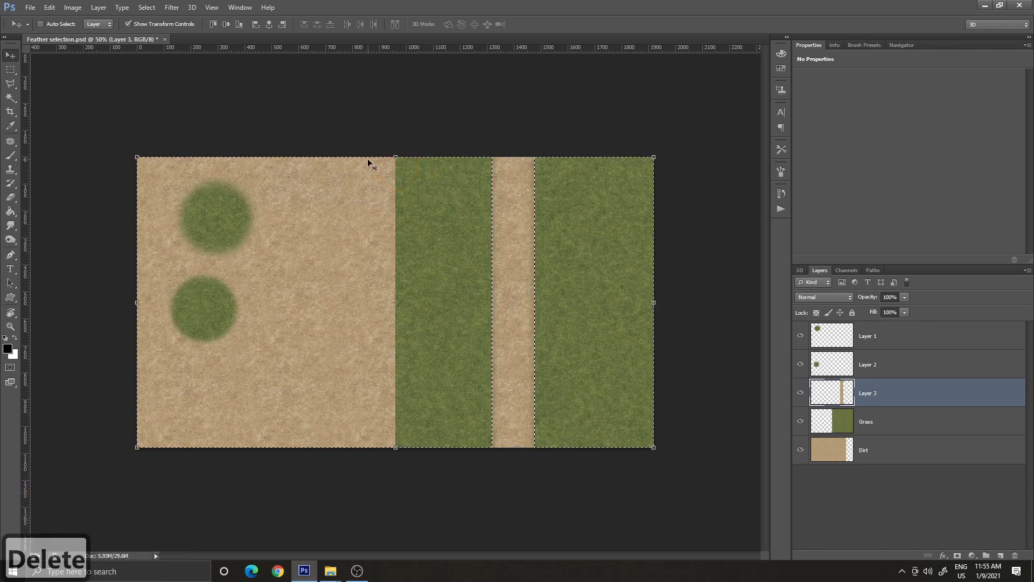
key(Delete)
key(Delete)
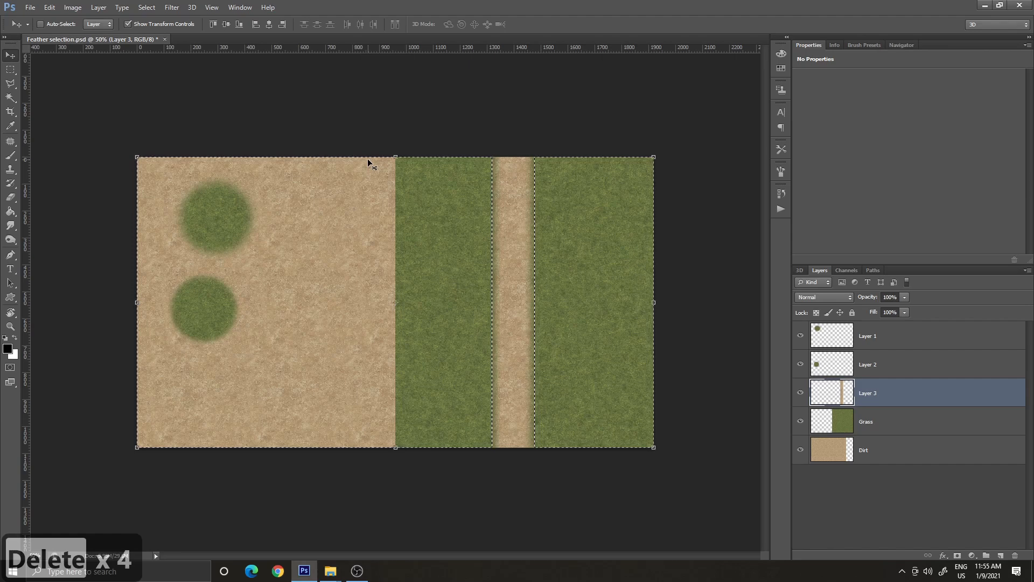
key(ctrl+d)
click(857, 495)
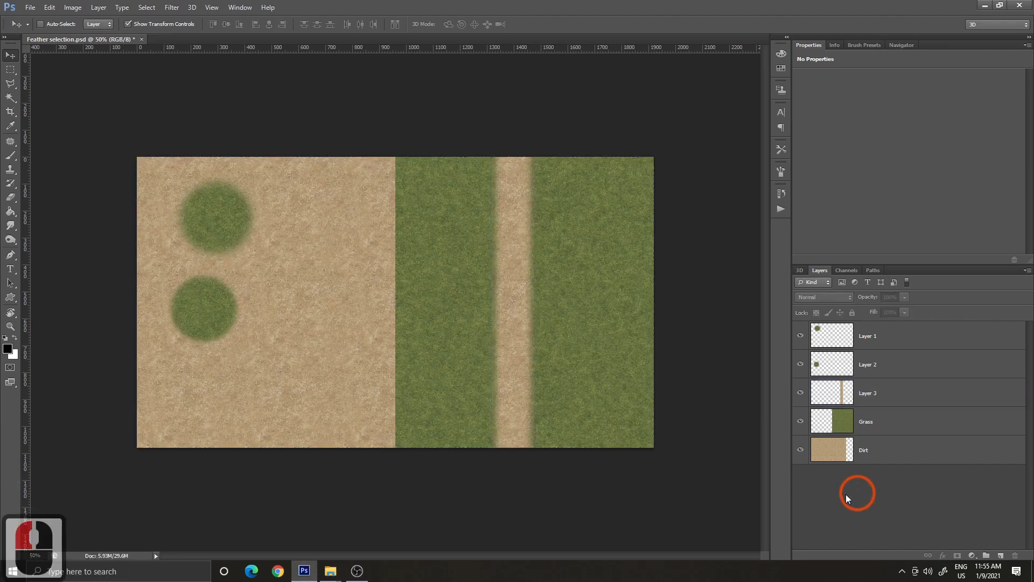
click(888, 399)
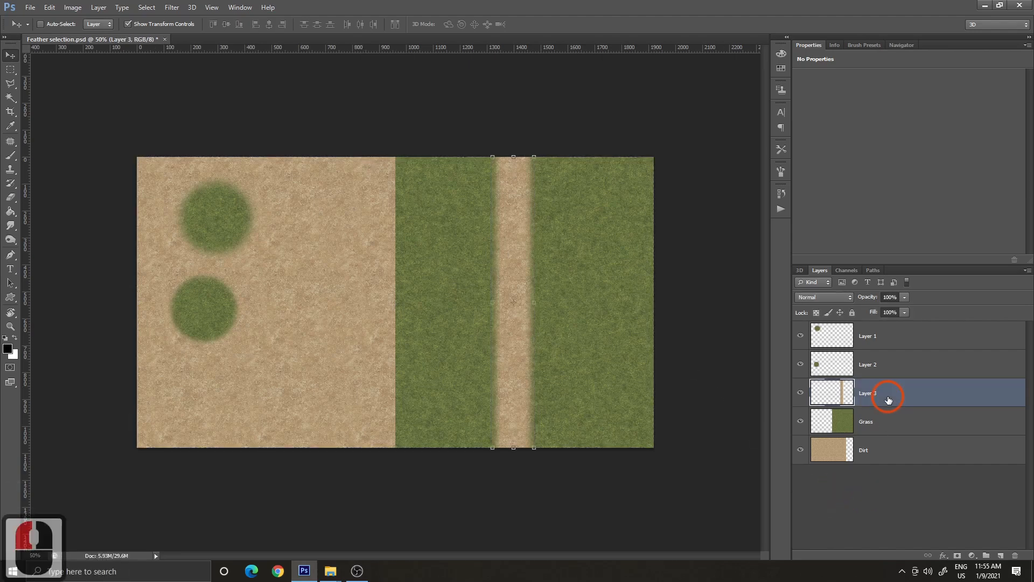
click(888, 467)
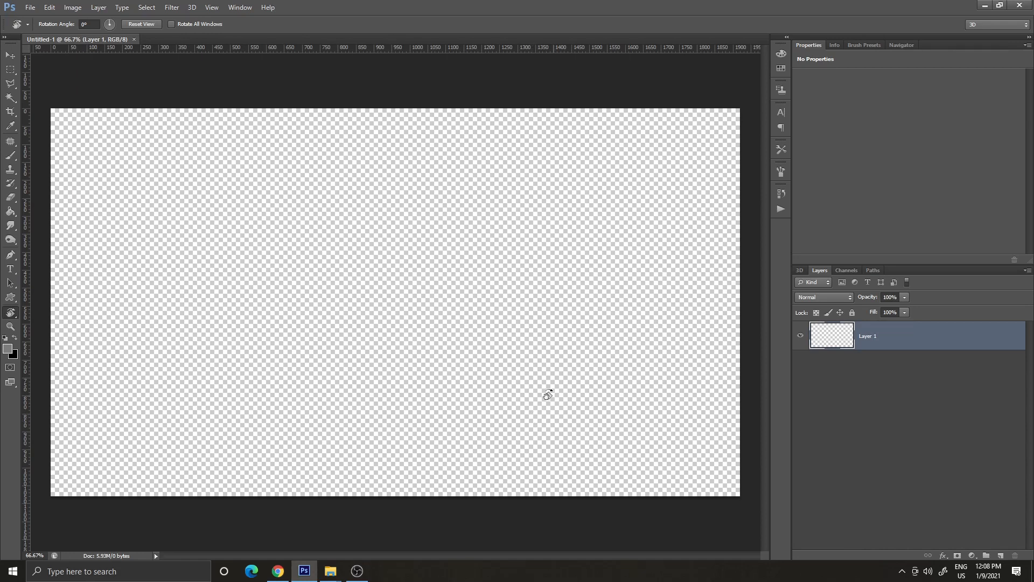
- Set the foreground color to red b90000 and fill Layer 1 of the Untitled-1 document with it
click(9, 348)
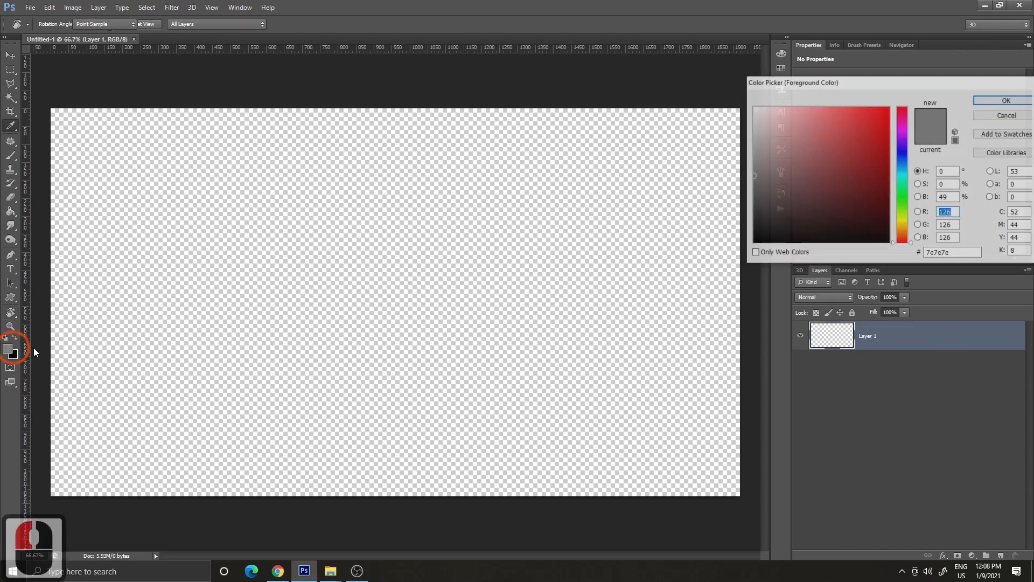
click(888, 144)
click(997, 100)
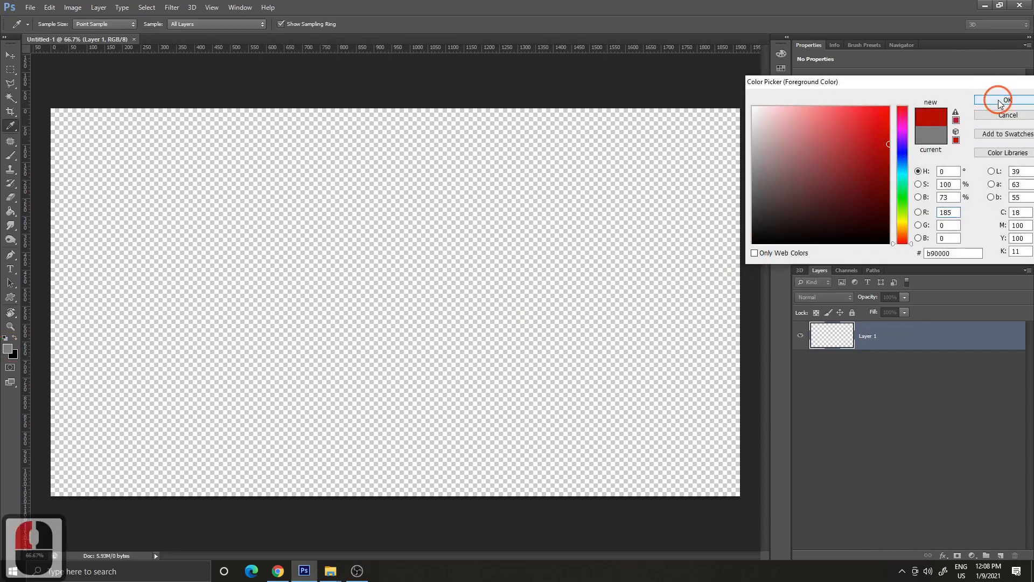
key(r)
click(527, 280)
key(alt+BackSpace)
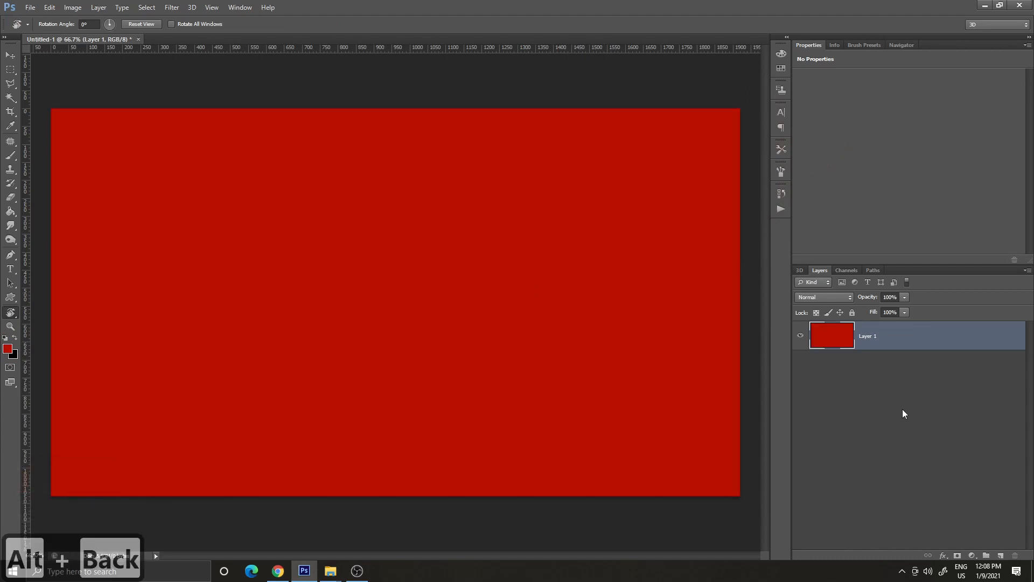
- Add a new layer above the red layer and set the foreground color to yellow b9b700
click(1000, 556)
click(902, 340)
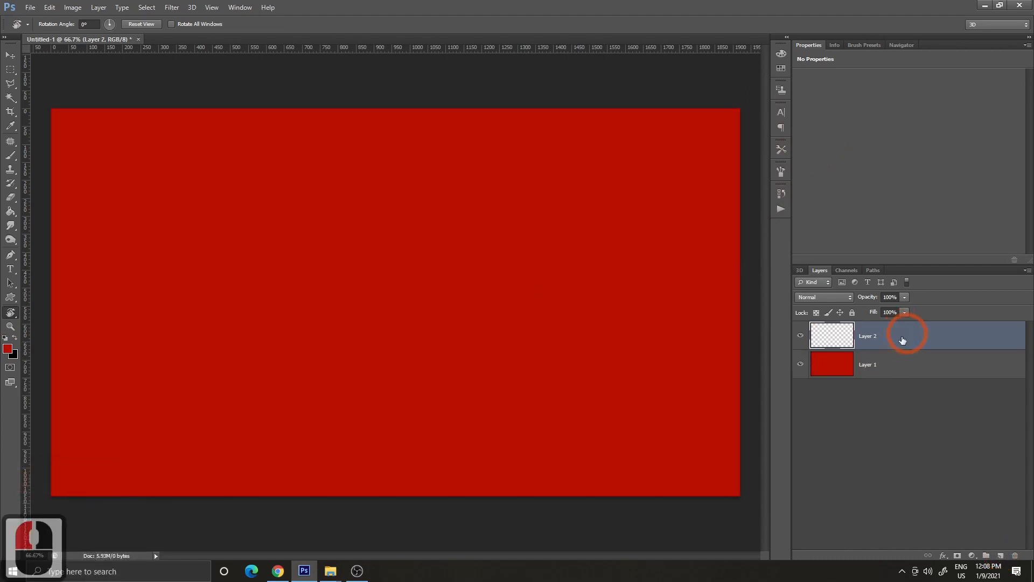
click(8, 350)
click(545, 330)
click(905, 223)
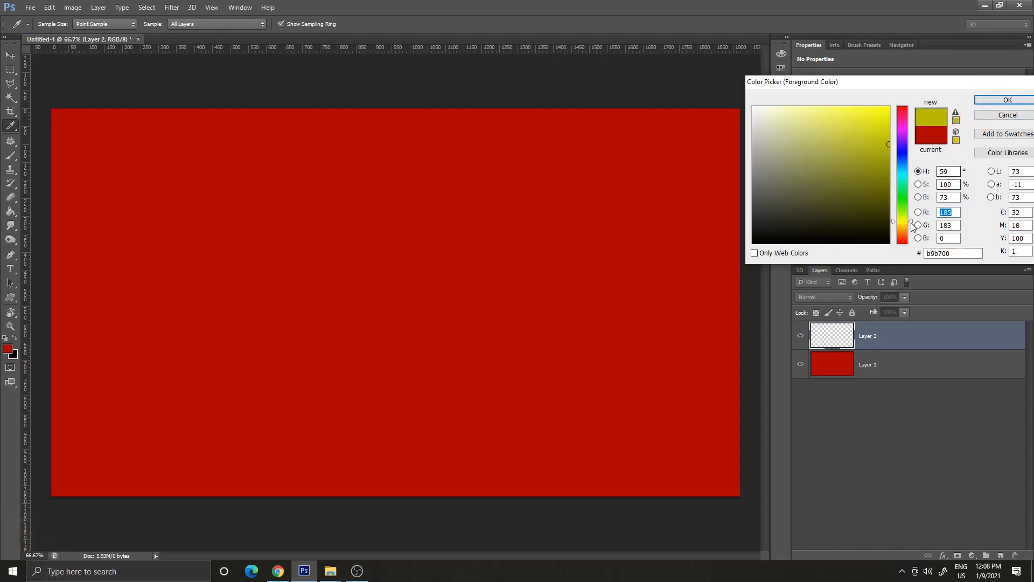
double_click(1005, 99)
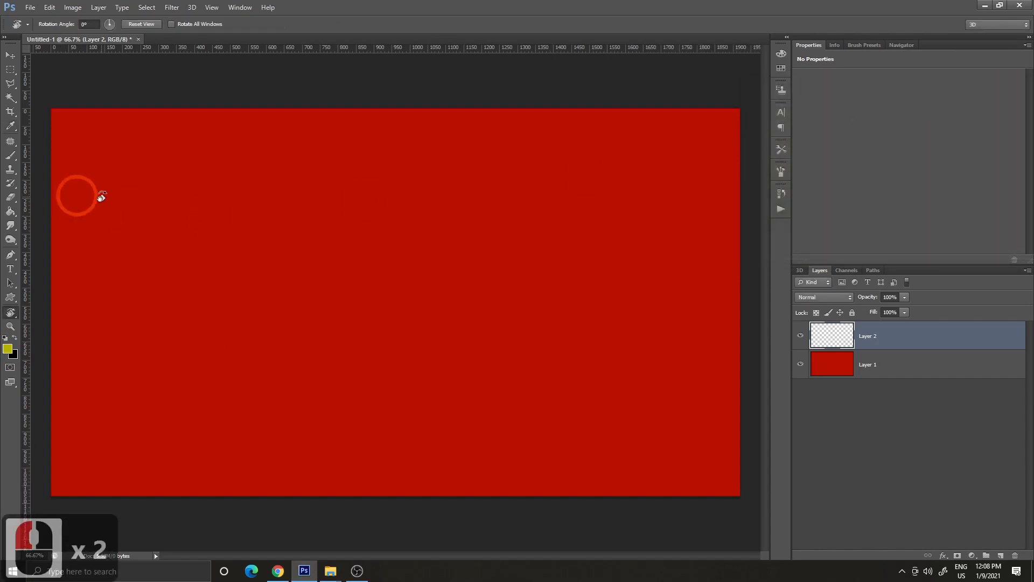
- Choose the rough-textured 60 px brush preset for the Brush tool and set its size to 504 px
click(10, 158)
click(54, 26)
click(198, 120)
drag(199, 119, 199, 138)
click(67, 171)
drag(49, 60, 111, 68)
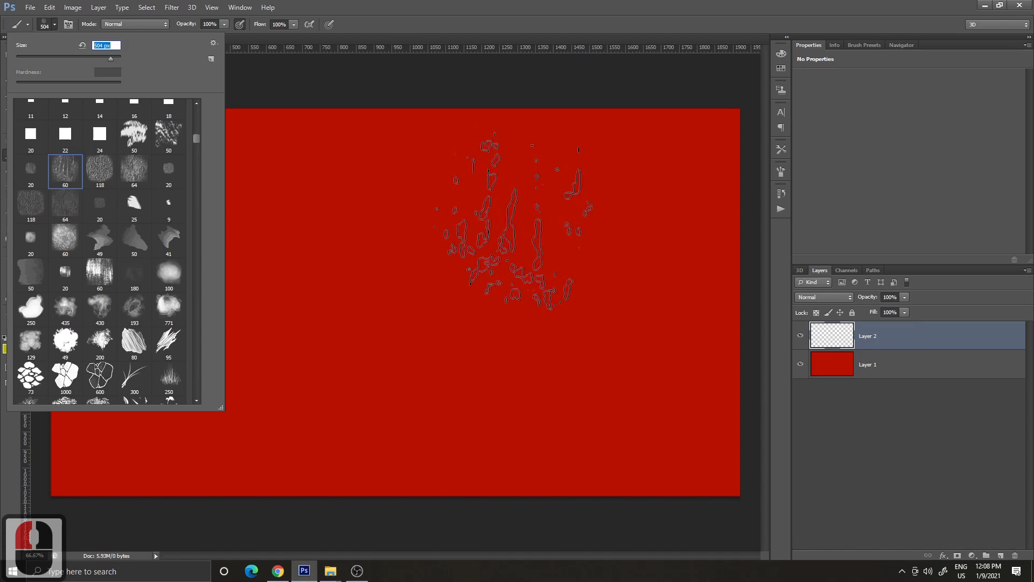
- Stamp single yellow dabs of the rough-textured brush on Layer 2, near the canvas's upper-right corner and left of its center
click(627, 172)
click(373, 293)
click(326, 247)
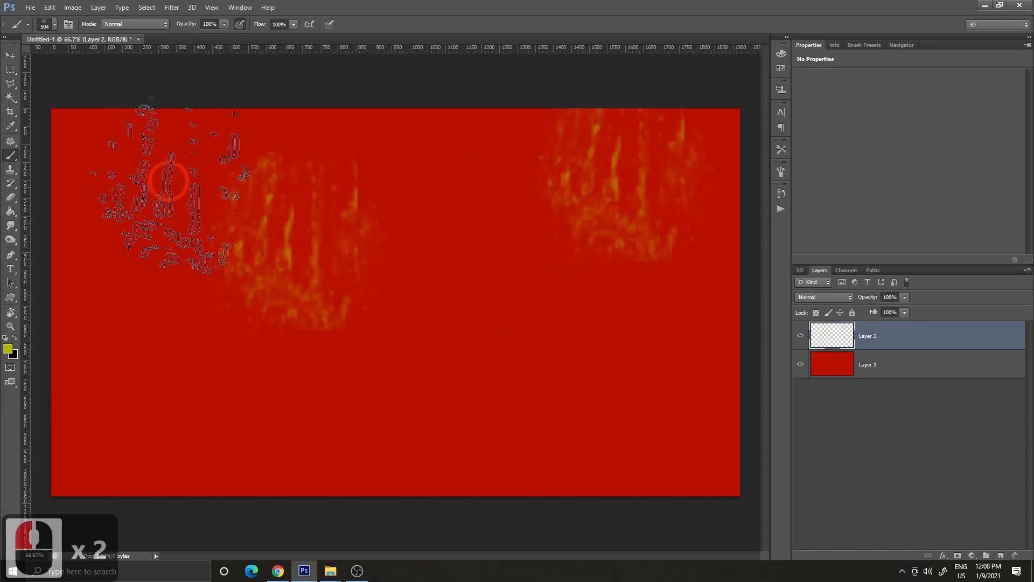
- Enable Shape Dynamics with 77% size jitter and Scattering at 881% with a count of 1 for the textured brush
click(781, 172)
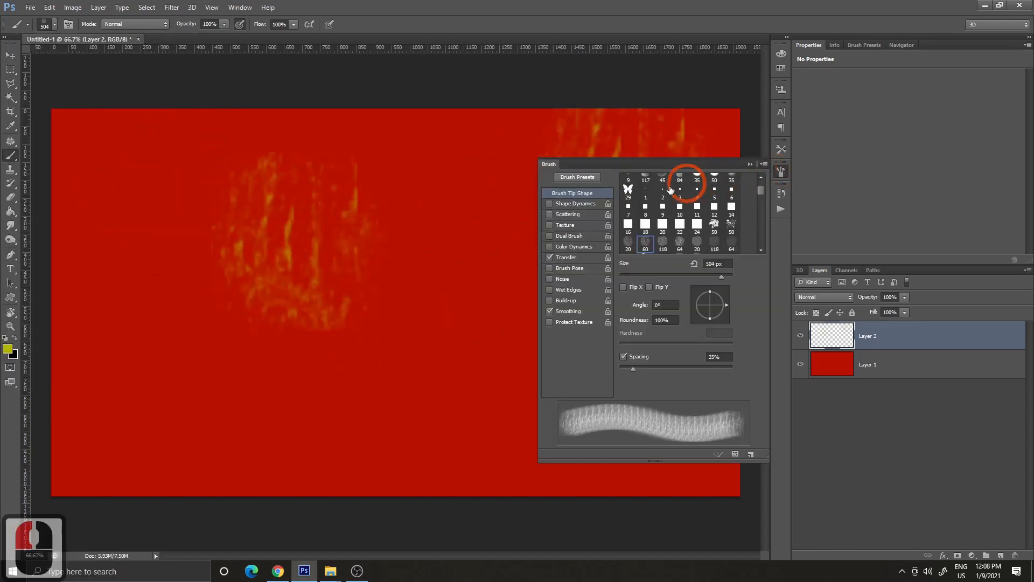
click(567, 194)
click(574, 204)
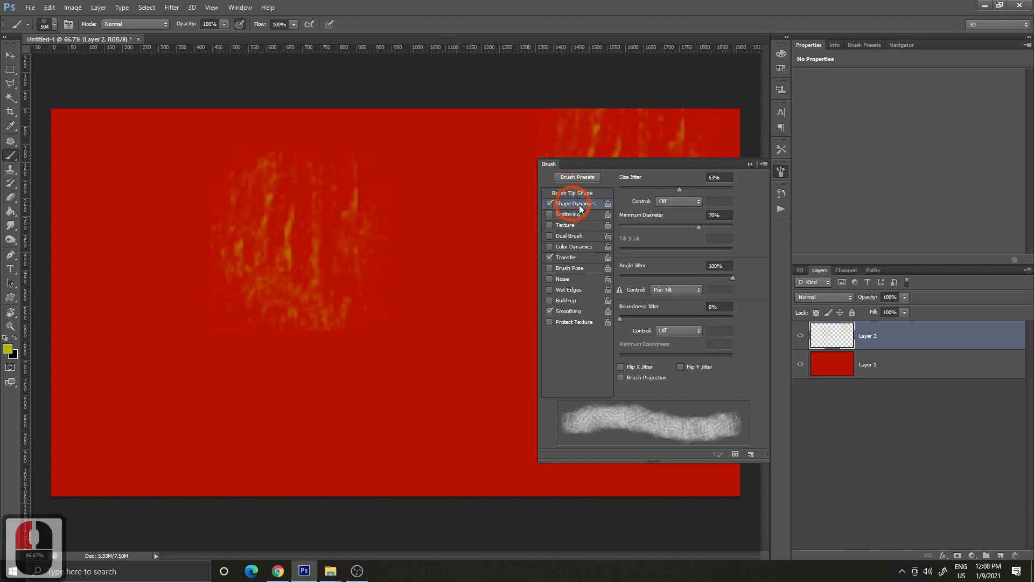
drag(682, 190, 707, 189)
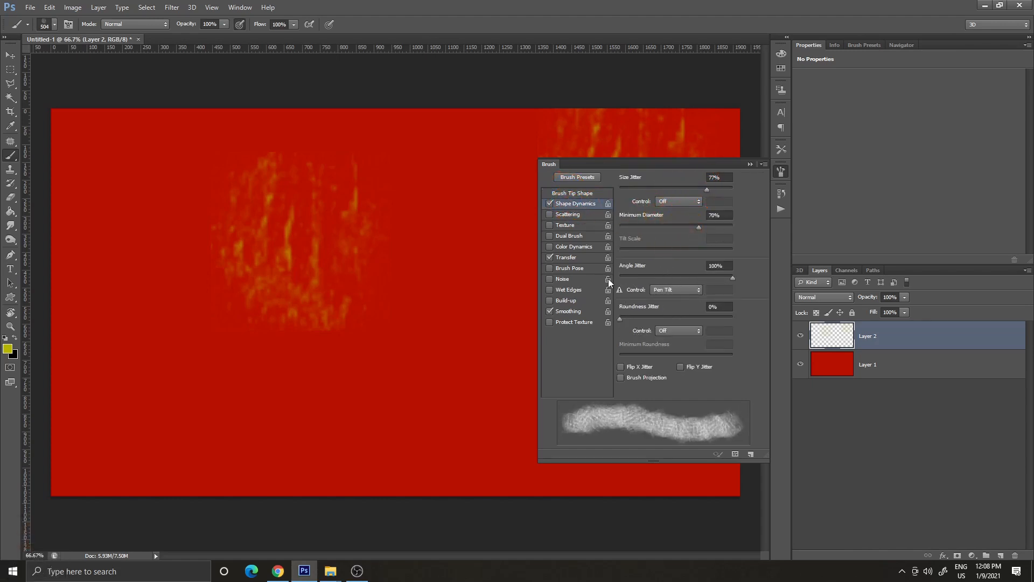
click(571, 215)
mouse_move(626, 229)
mouse_down()
mouse_move(659, 229)
mouse_move(619, 228)
mouse_up()
mouse_move(718, 189)
mouse_down()
mouse_move(694, 188)
mouse_move(719, 188)
mouse_up()
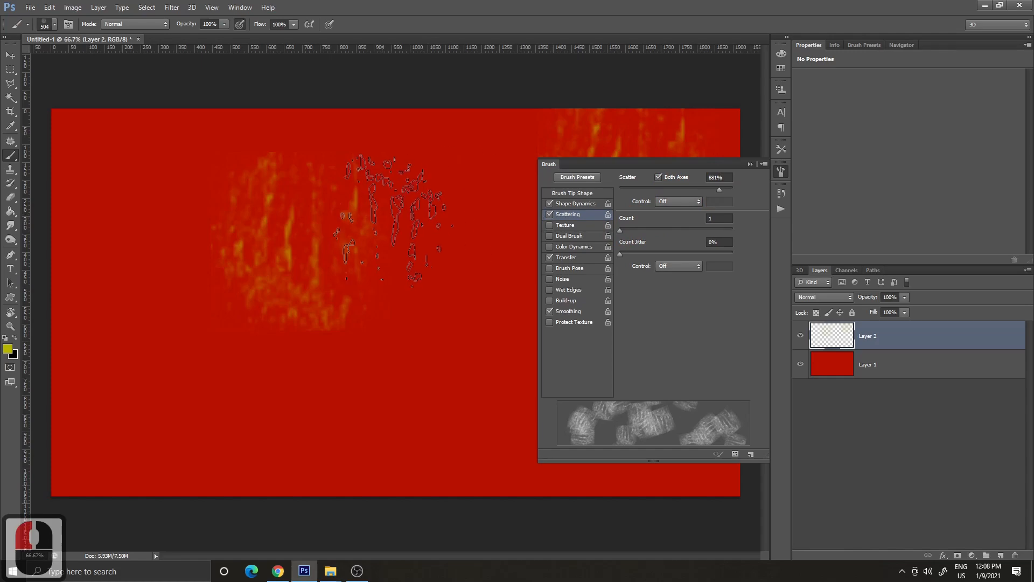
click(780, 171)
- Paint scattered yellow texture over most of the canvas on Layer 2, leaving red patches, and add a new layer above it
mouse_move(339, 238)
mouse_down()
mouse_move(111, 180)
mouse_move(665, 413)
mouse_move(450, 259)
mouse_move(208, 277)
mouse_move(307, 123)
mouse_move(491, 142)
mouse_move(655, 205)
mouse_move(328, 144)
mouse_move(587, 148)
mouse_move(741, 279)
mouse_up()
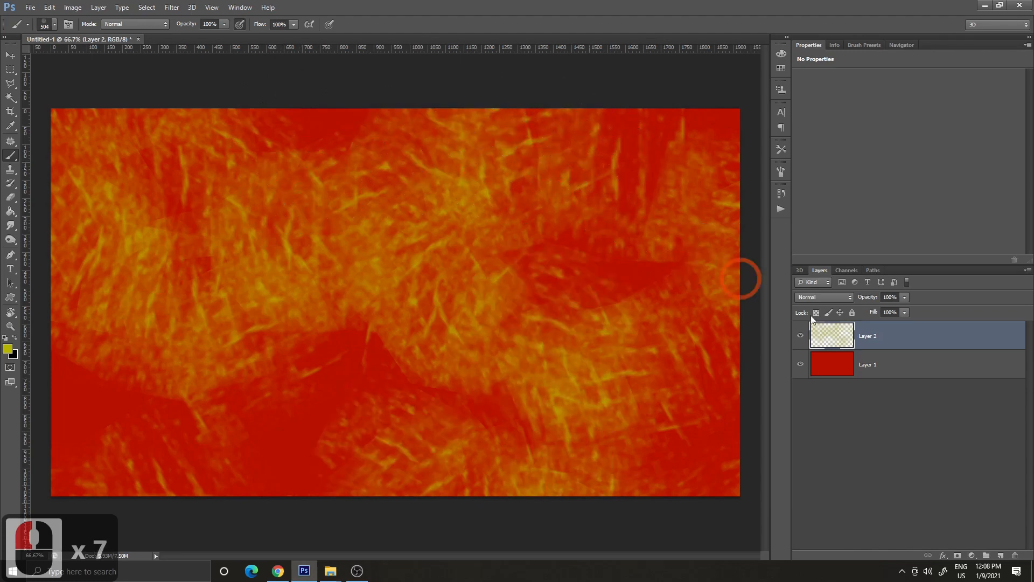
drag(900, 345, 984, 548)
click(1000, 556)
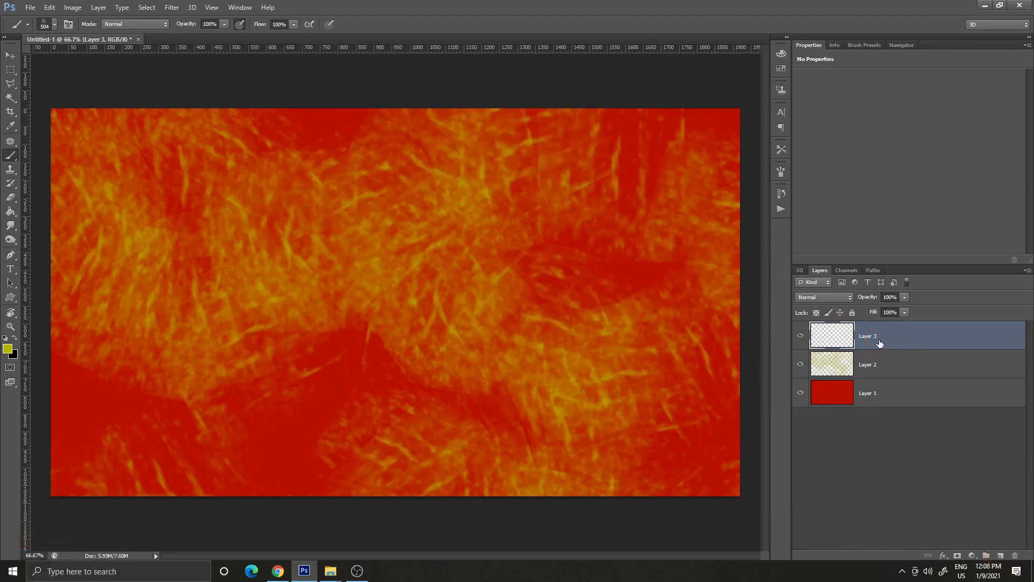
- Choose the hard round brush preset with 100% hardness and set its size to 56 px
click(55, 24)
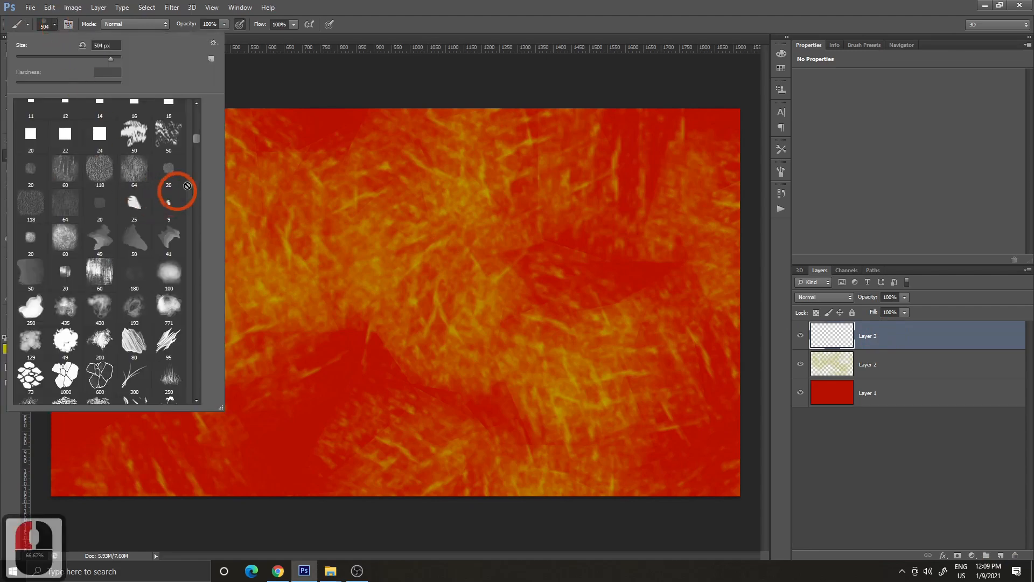
drag(198, 139, 195, 109)
click(65, 116)
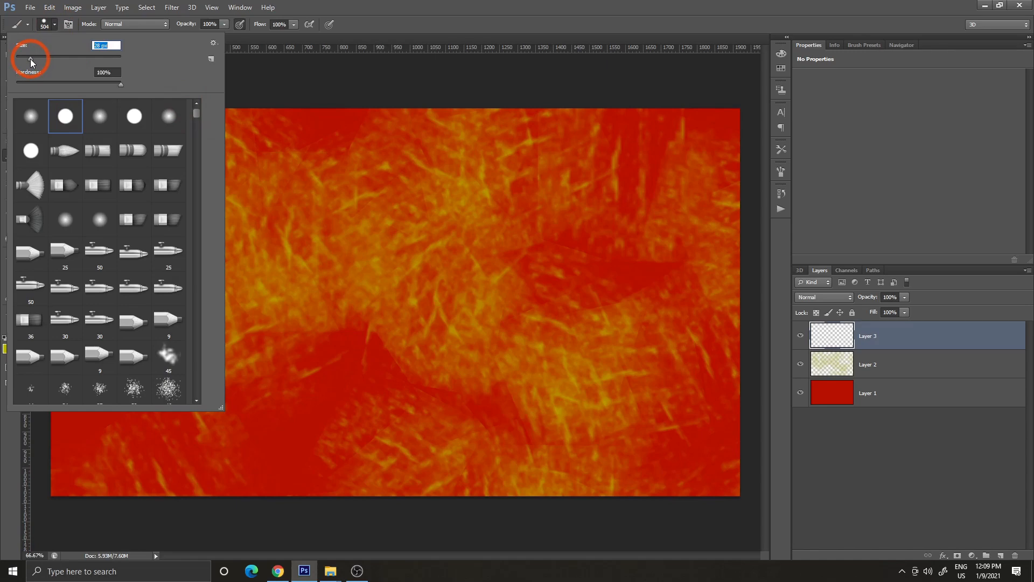
drag(43, 59, 44, 60)
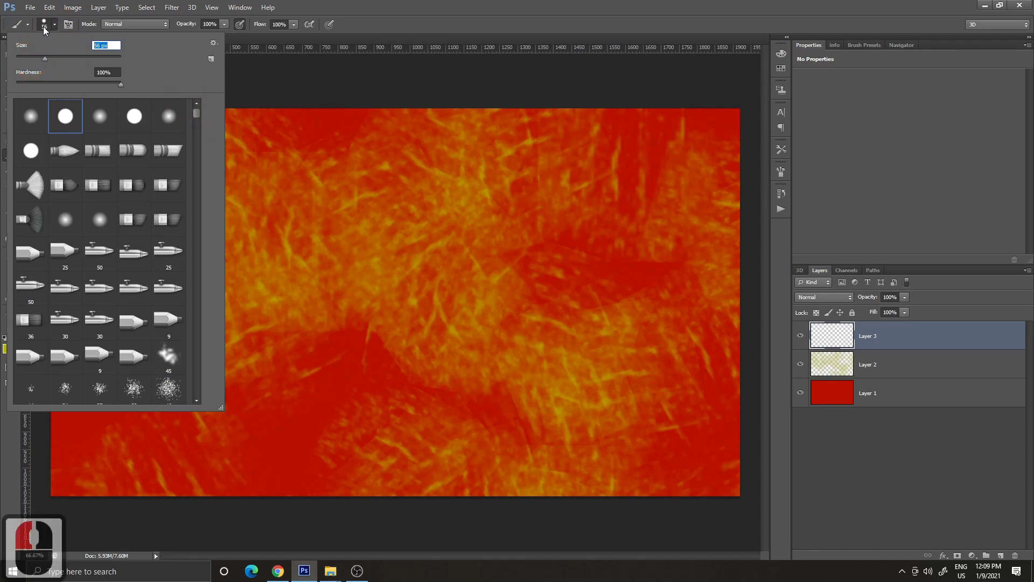
click(53, 26)
- Set the foreground color to bright green 0bee26
click(10, 351)
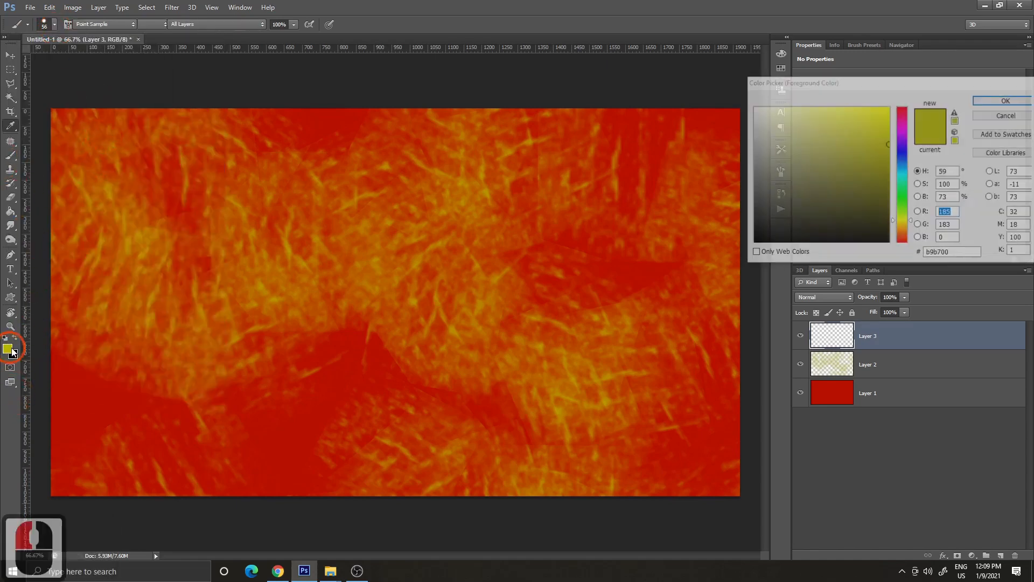
click(905, 198)
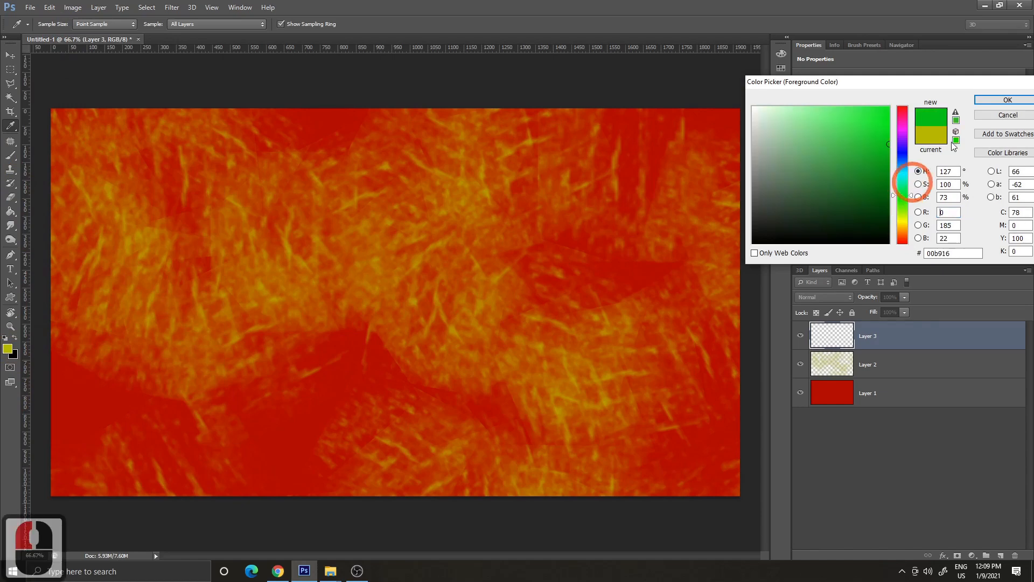
click(883, 115)
click(993, 99)
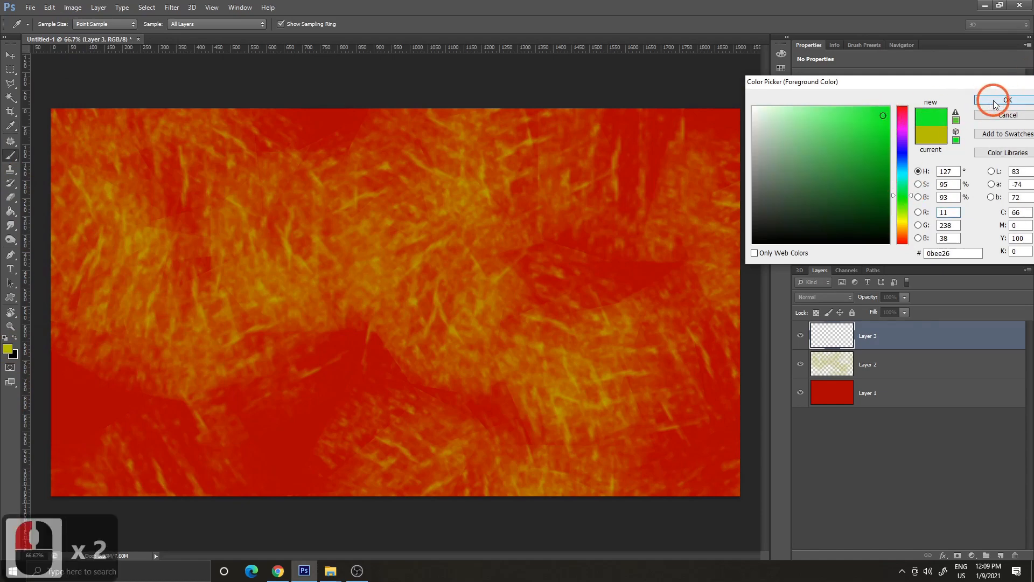
- Paint a winding green path down the canvas on Layer 3, with branches to the left edge and a forked branch to the right edge
mouse_move(298, 87)
mouse_down()
mouse_move(310, 152)
mouse_move(355, 225)
mouse_move(353, 265)
mouse_move(293, 380)
mouse_move(244, 545)
mouse_up()
mouse_move(347, 267)
mouse_down()
mouse_move(305, 298)
mouse_move(127, 298)
mouse_move(38, 323)
mouse_up()
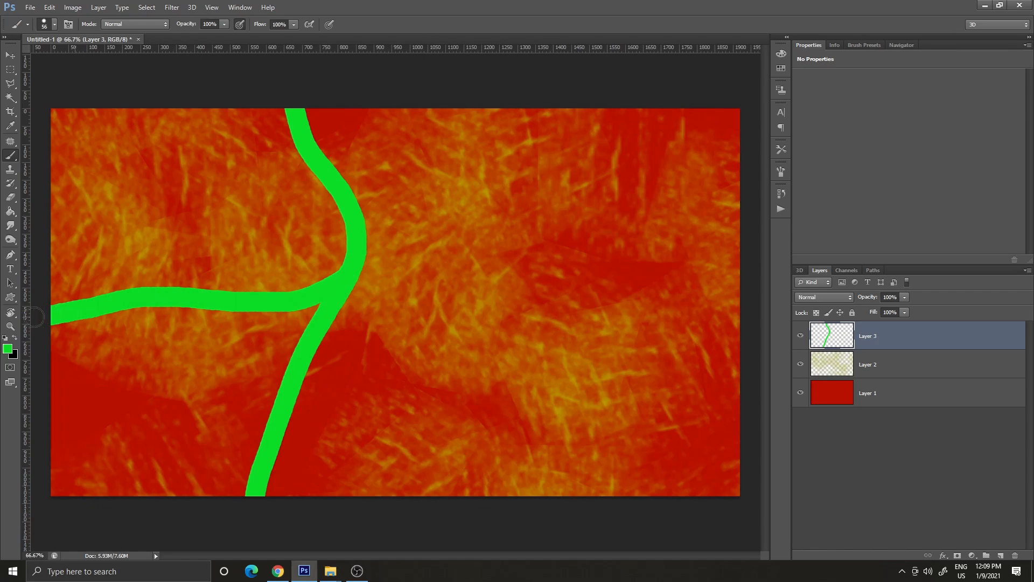
mouse_move(354, 230)
mouse_down()
mouse_move(572, 202)
mouse_move(691, 241)
mouse_move(765, 245)
mouse_up()
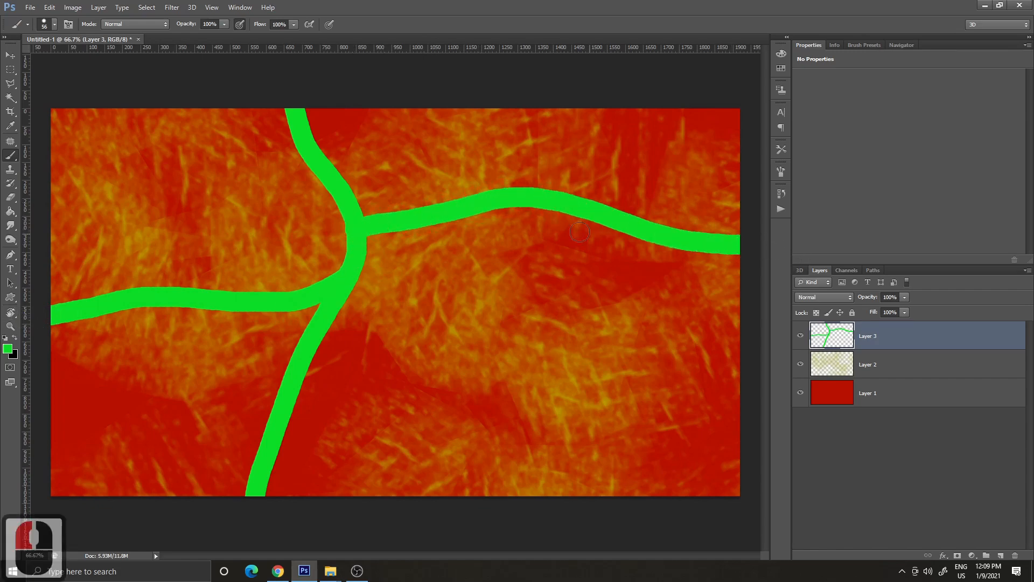
drag(636, 227, 759, 167)
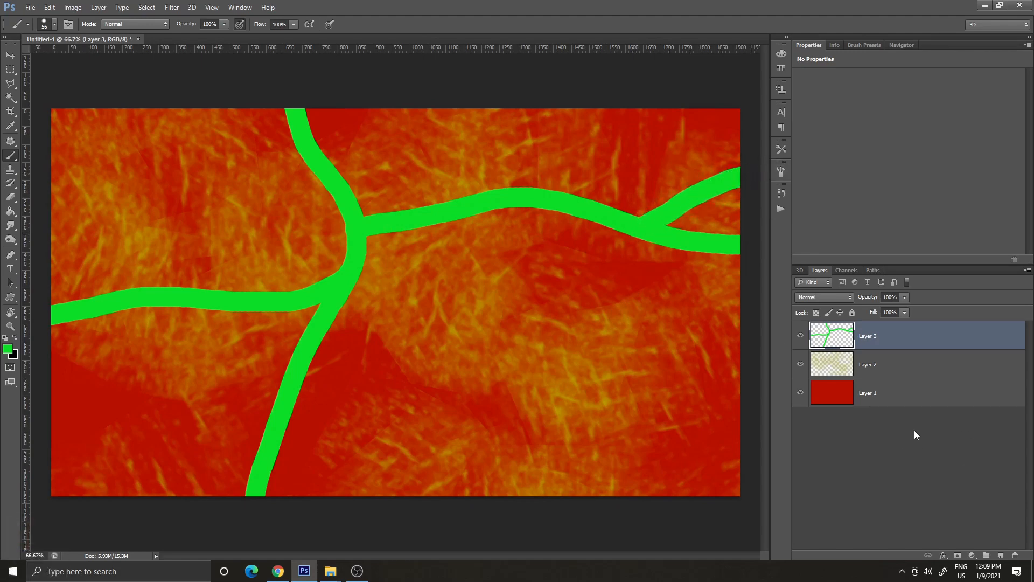
click(905, 395)
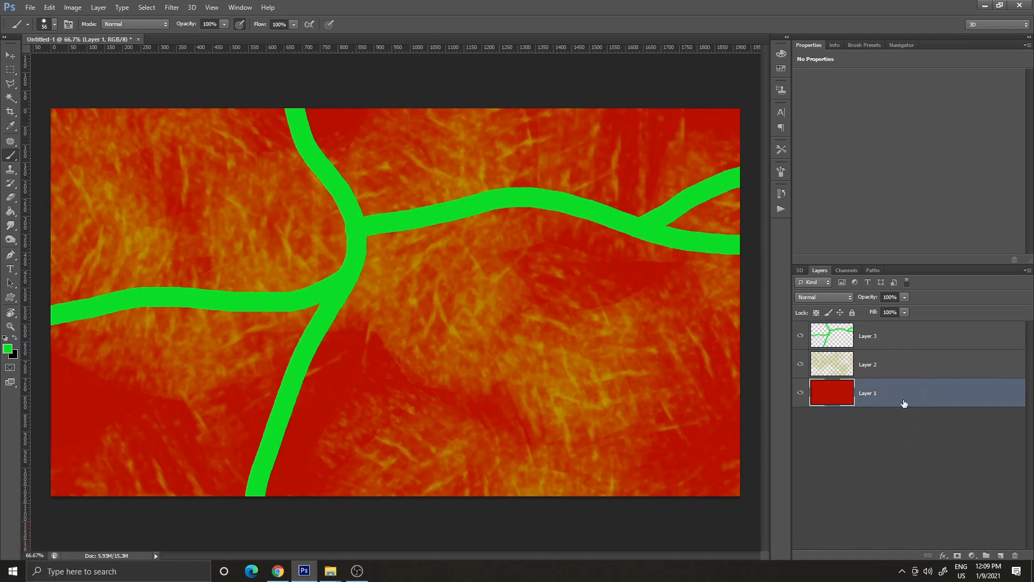
click(942, 556)
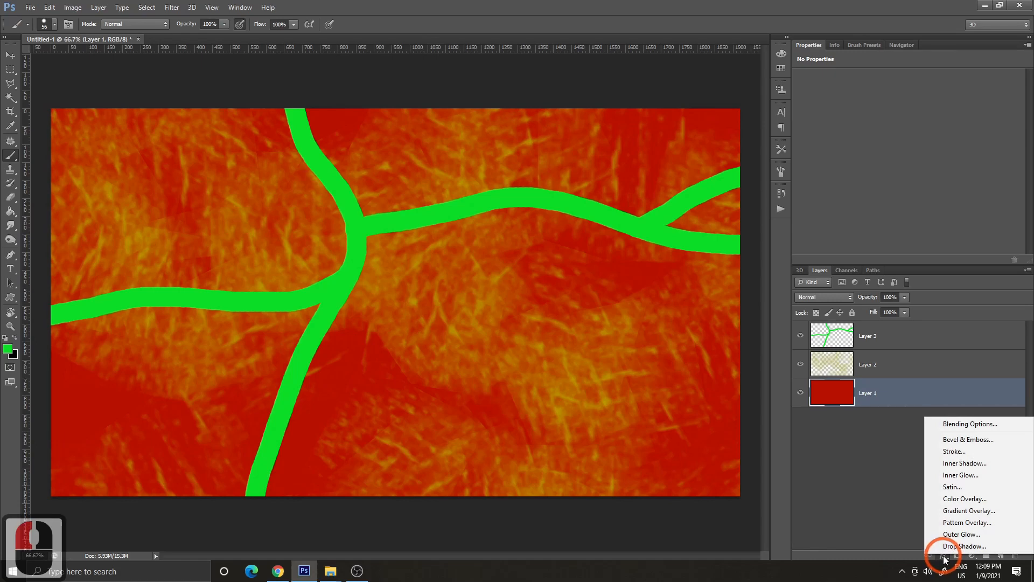
click(967, 426)
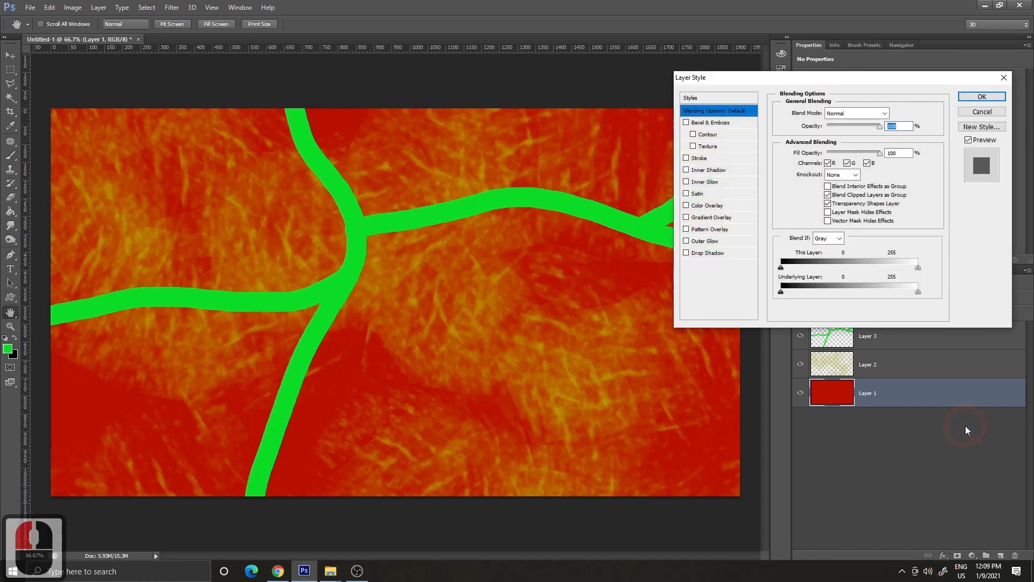
click(980, 112)
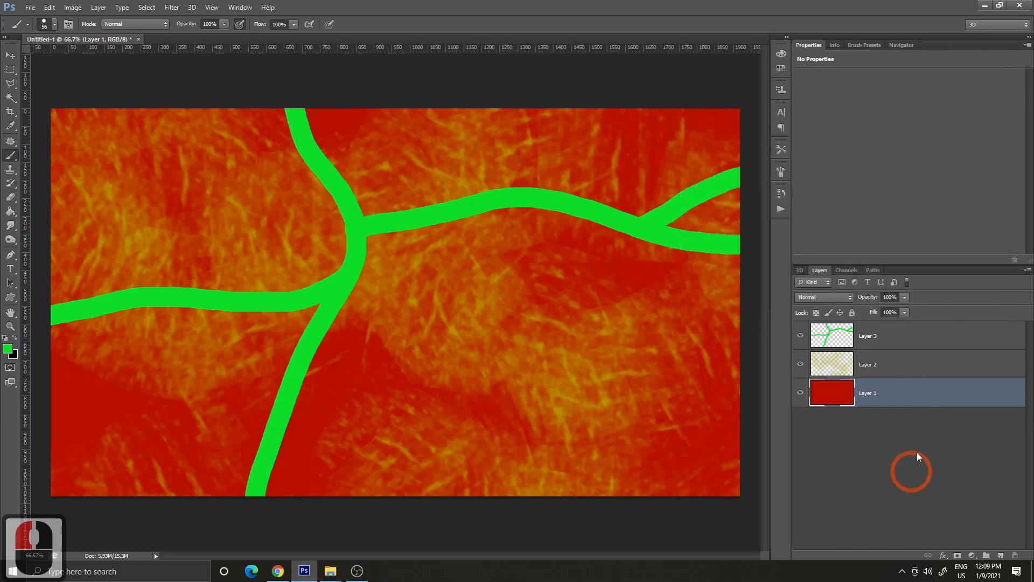
- Enable a Pattern Overlay effect on Layer 1 with Normal blend mode and 100% opacity
double_click(912, 397)
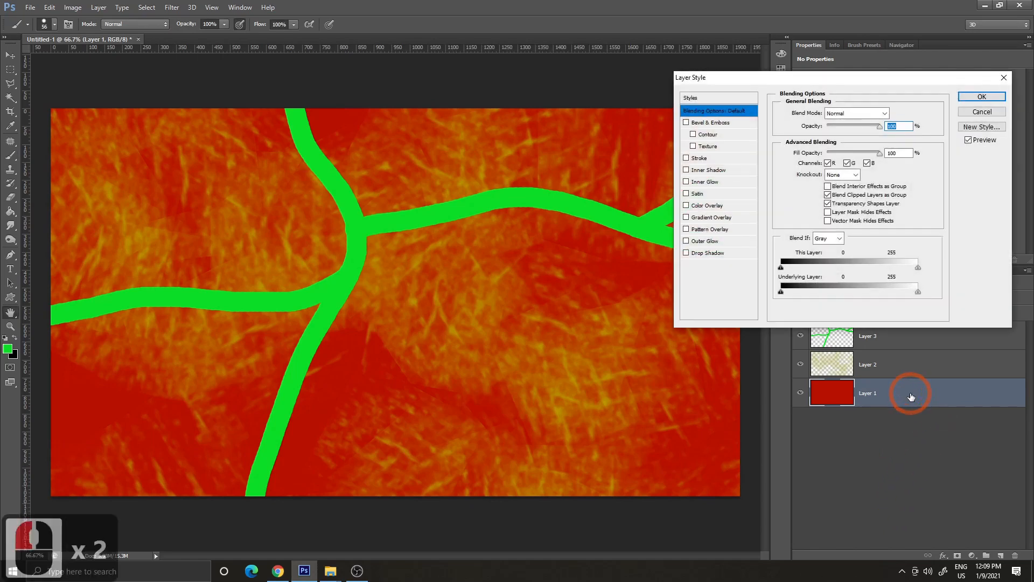
drag(832, 80, 800, 90)
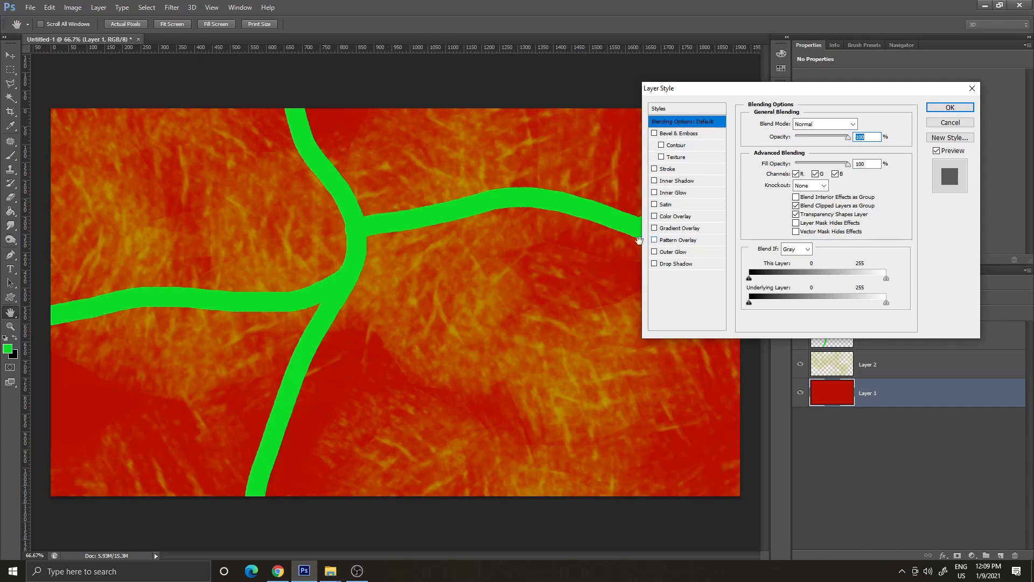
double_click(671, 241)
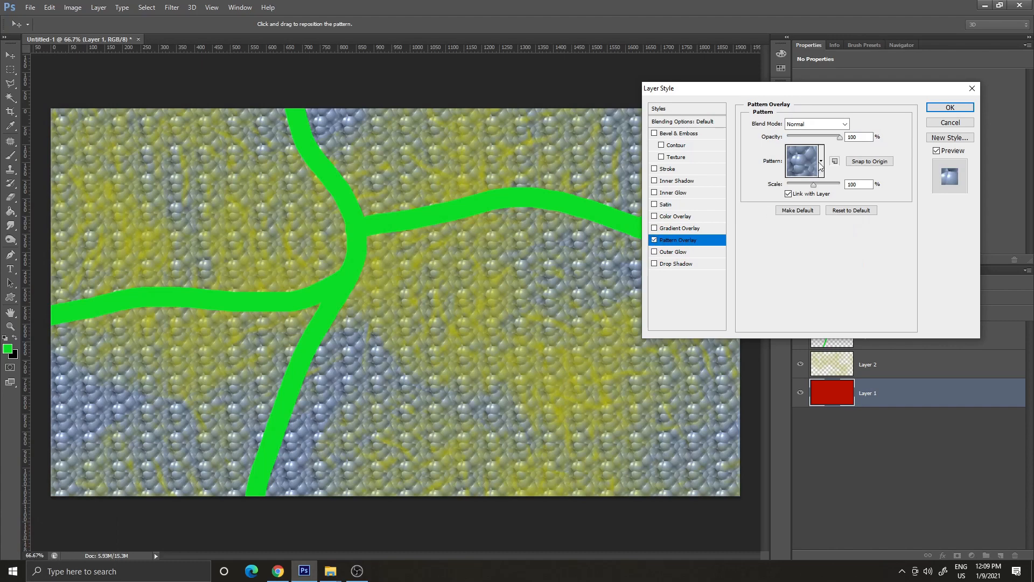
drag(862, 95, 874, 73)
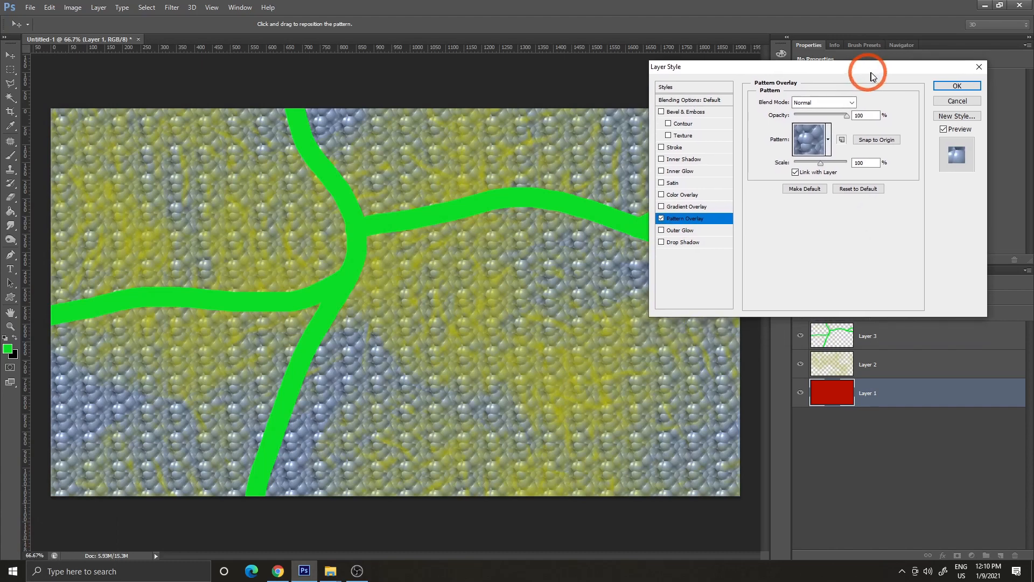
click(844, 104)
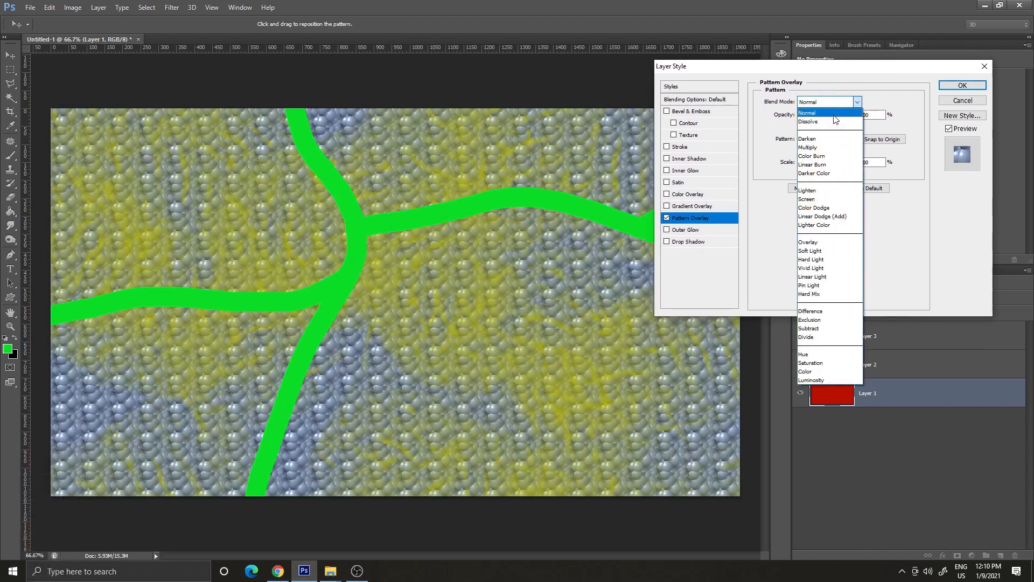
click(820, 114)
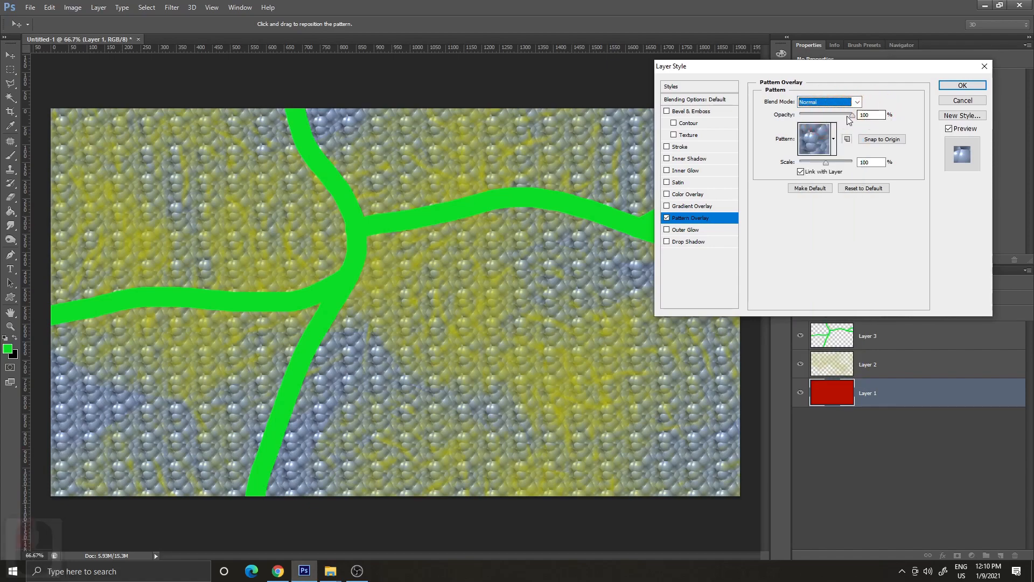
click(821, 114)
drag(820, 117, 853, 117)
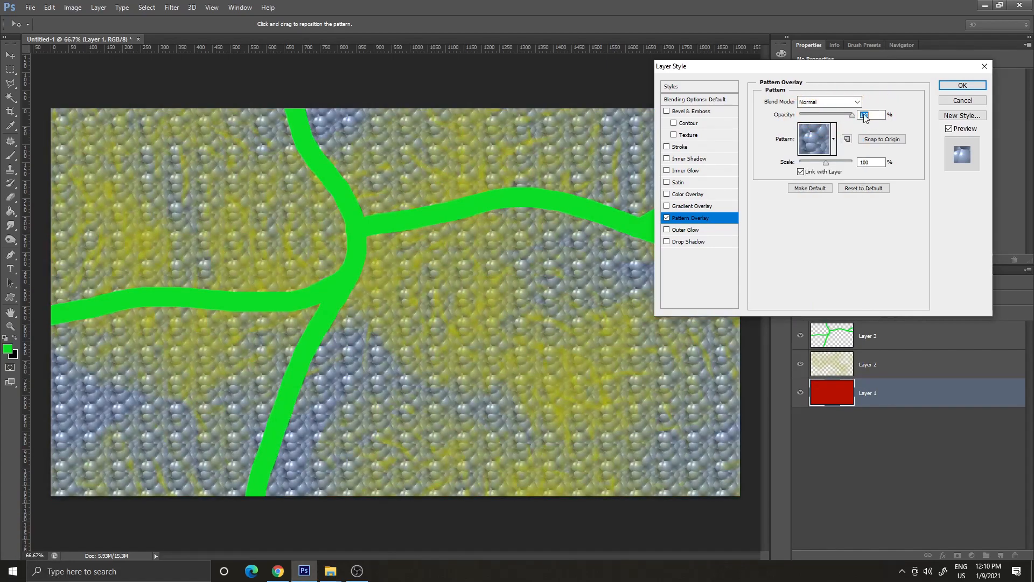
- Choose the olive-brown grass pattern for Layer 1's Pattern Overlay and apply the layer style
click(833, 138)
click(834, 140)
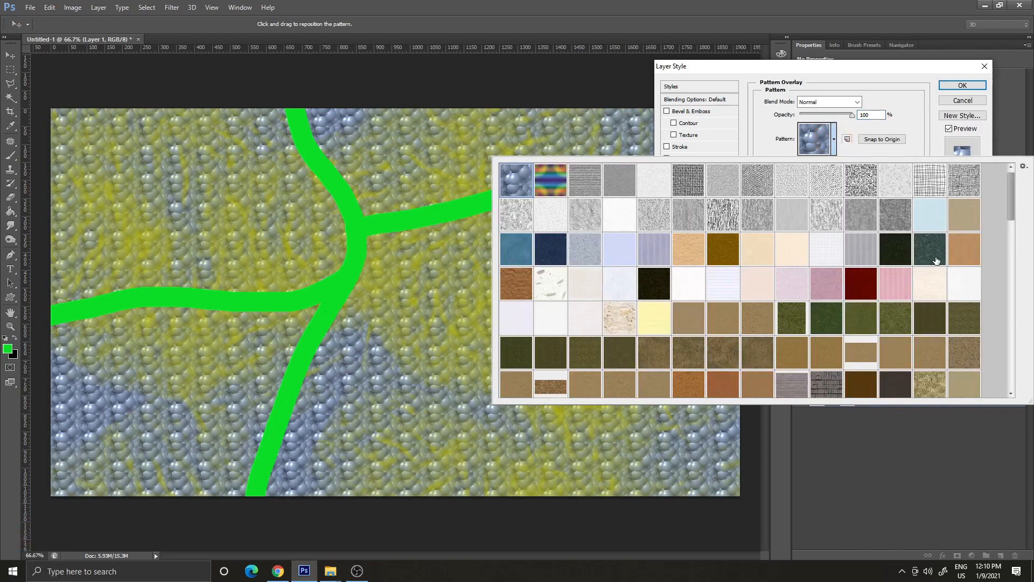
drag(1010, 215, 1010, 226)
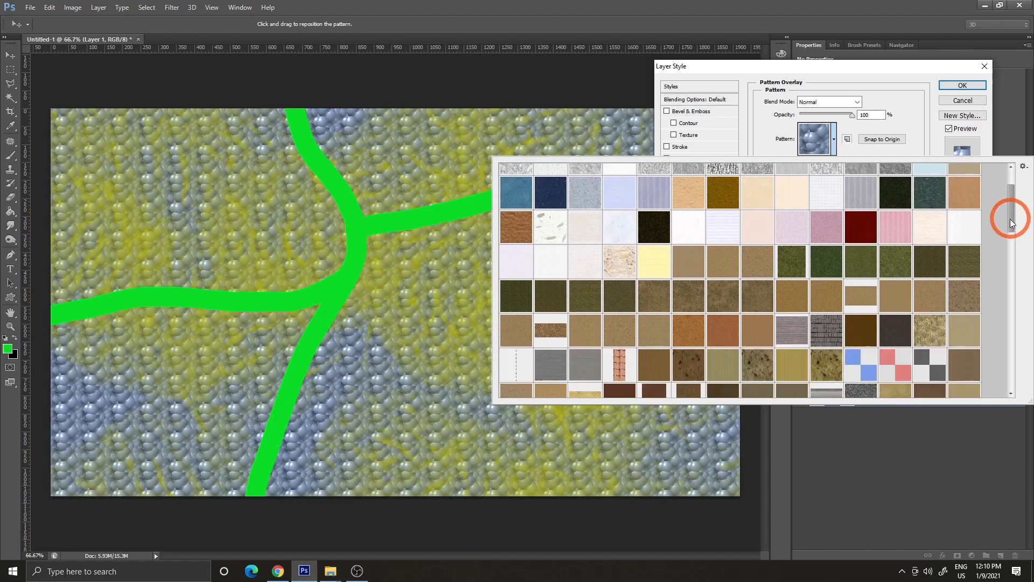
click(556, 300)
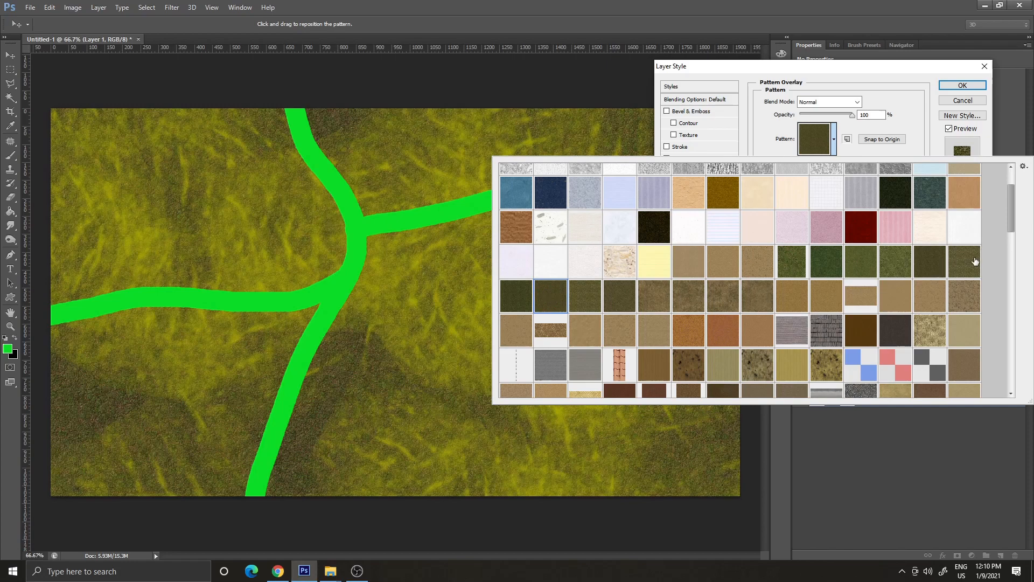
click(979, 258)
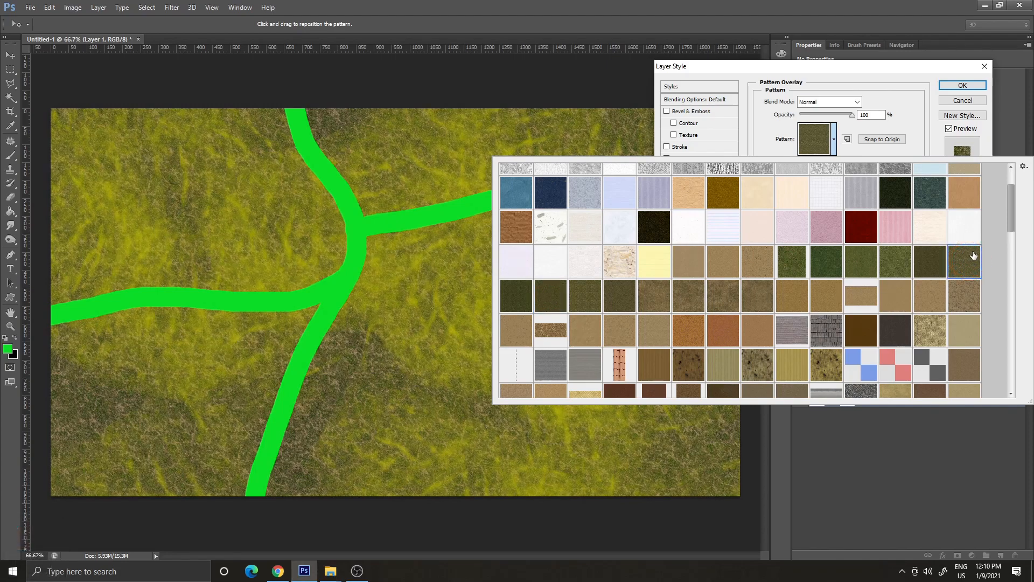
click(907, 104)
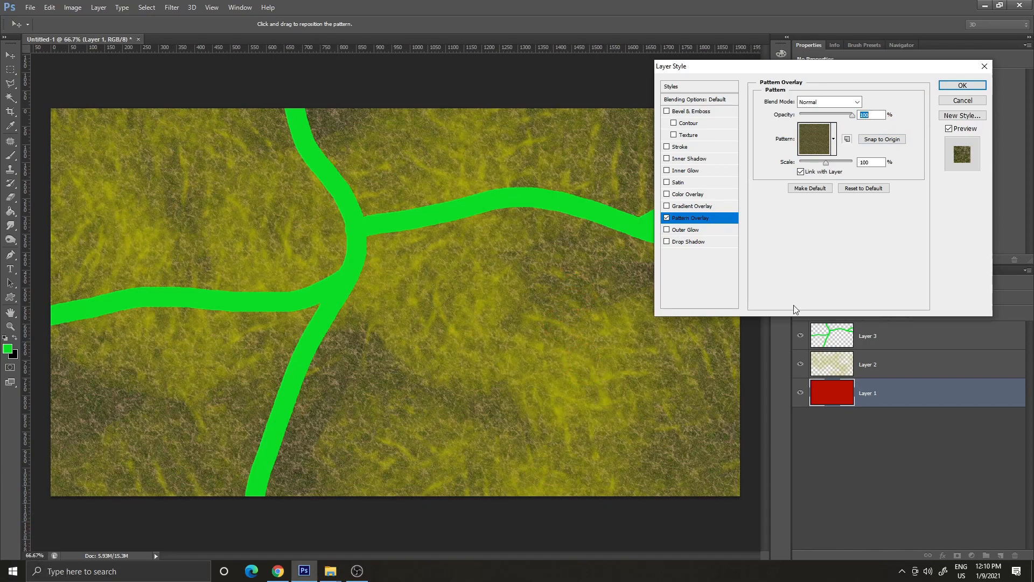
click(902, 142)
click(960, 86)
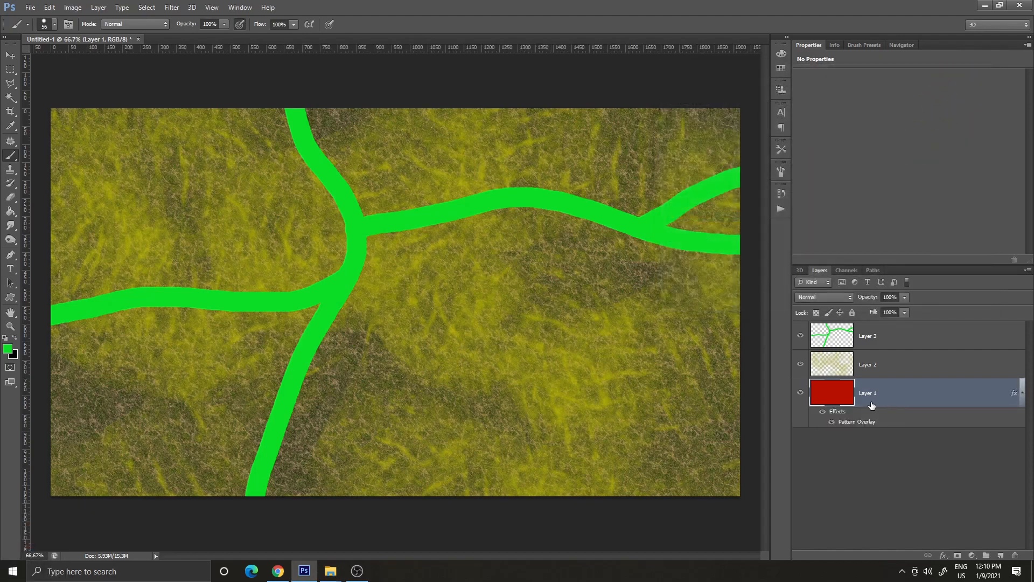
- Add a Pattern Overlay effect to Layer 2, trying sand and brown patterns before applying the dark green grass pattern
click(923, 362)
double_click(929, 364)
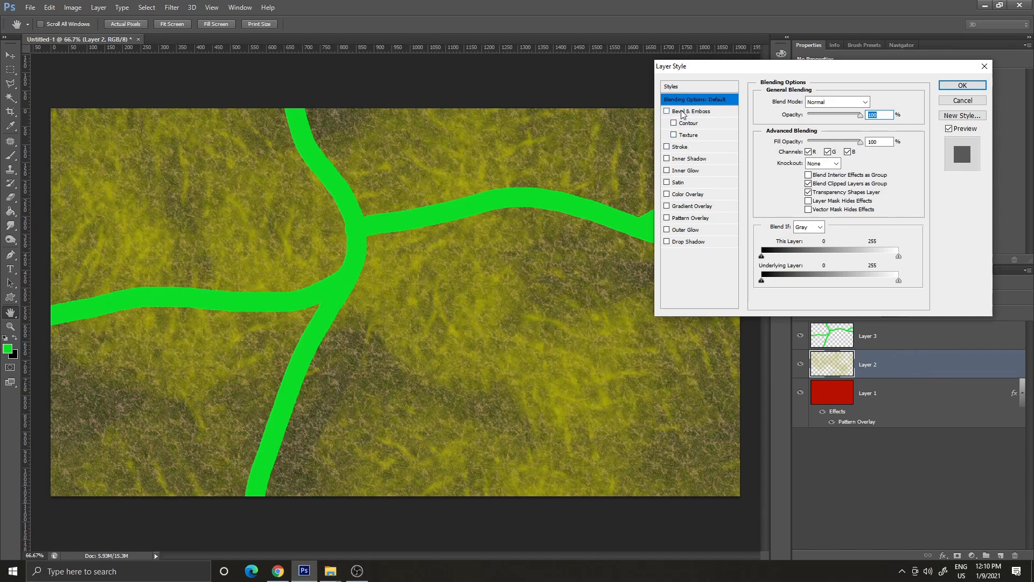
click(676, 218)
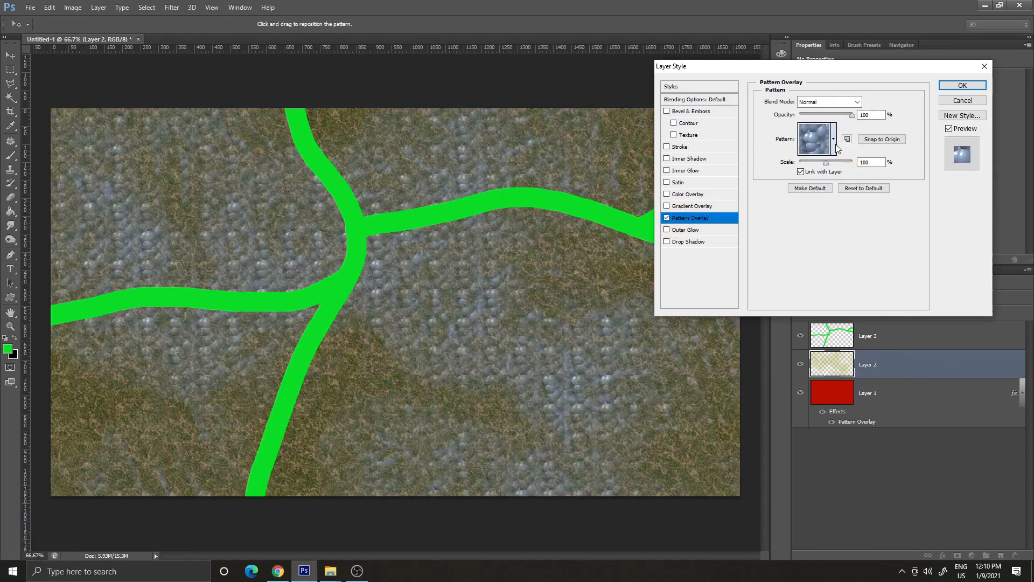
click(836, 140)
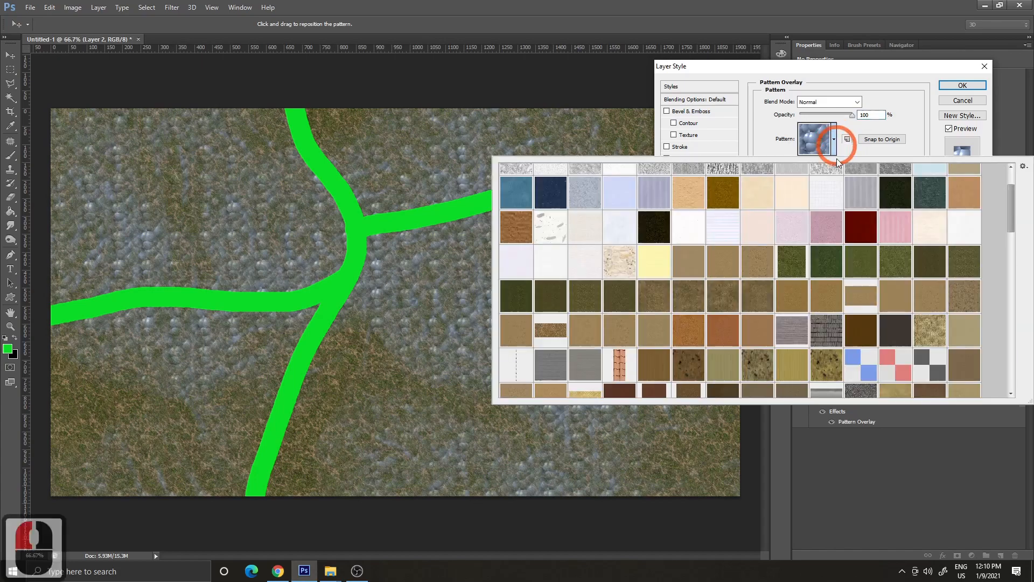
click(726, 269)
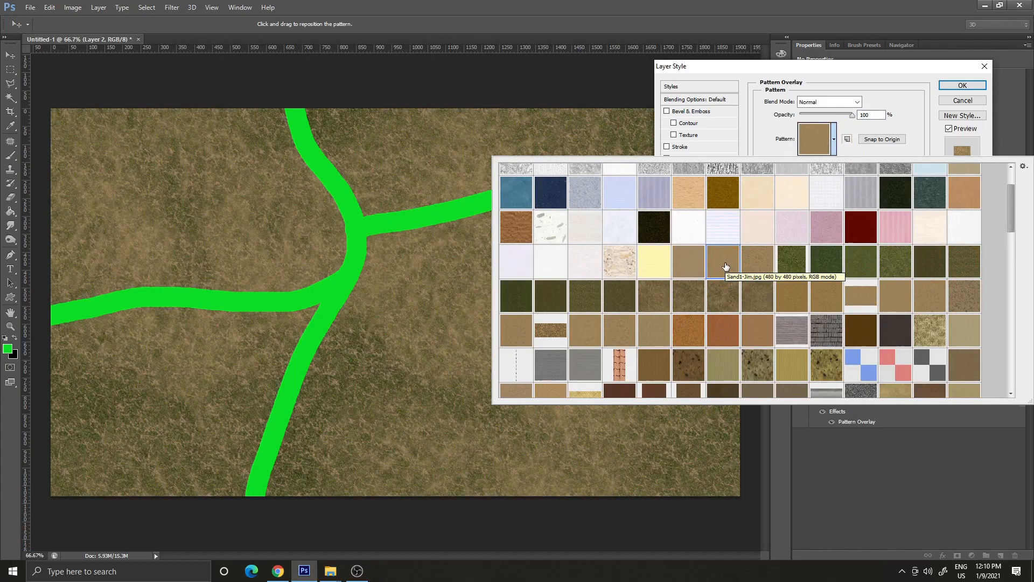
click(776, 302)
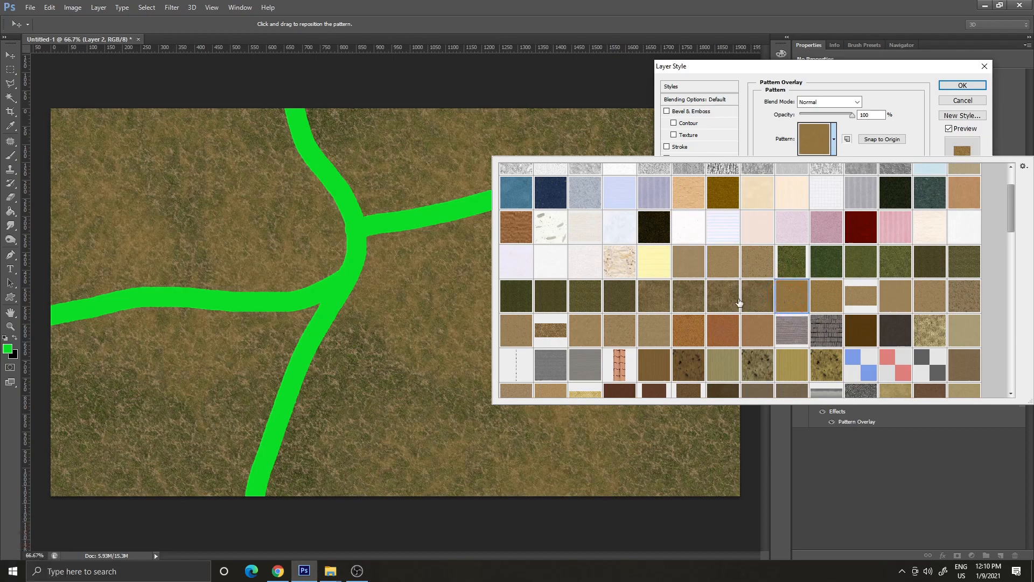
click(588, 300)
click(517, 297)
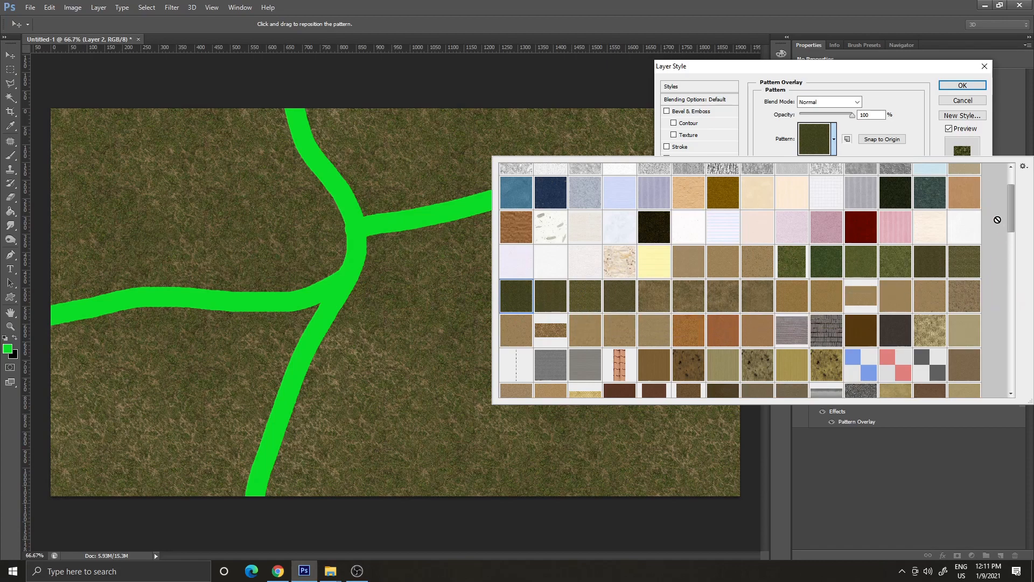
click(911, 99)
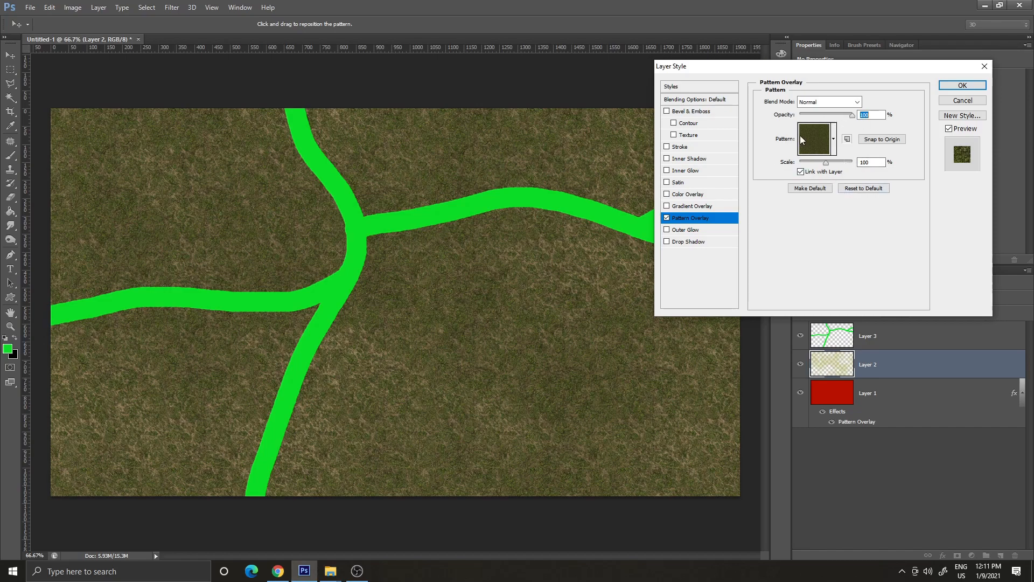
click(962, 85)
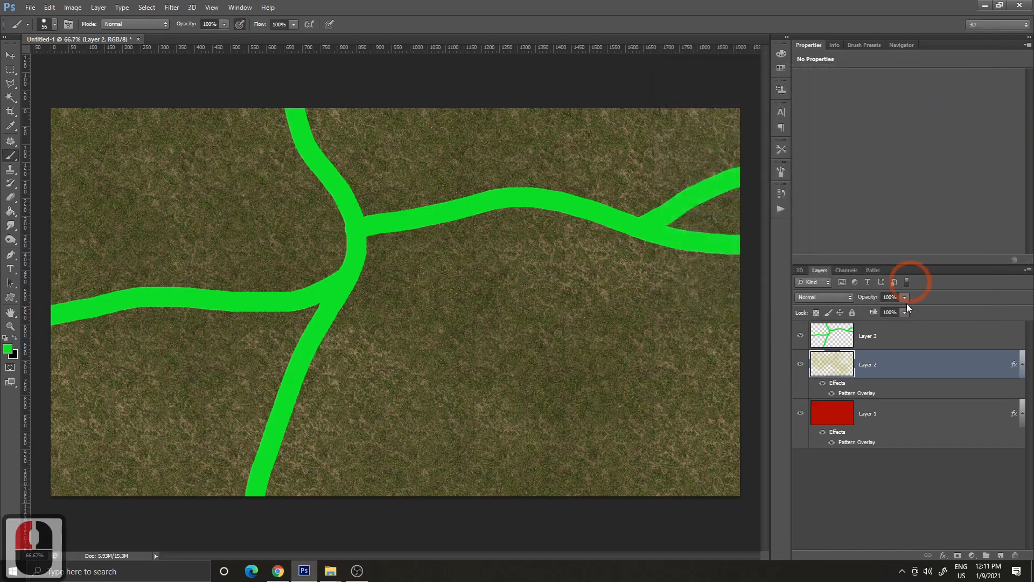
- Enable a Pattern Overlay on Layer 3's path strokes and choose the brown cracked-dirt pattern
click(925, 344)
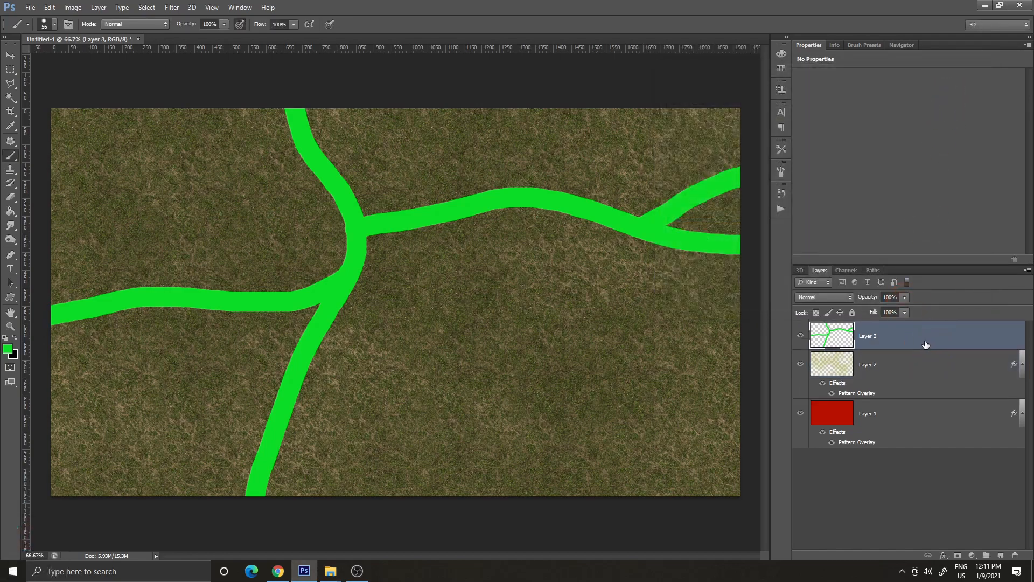
double_click(926, 344)
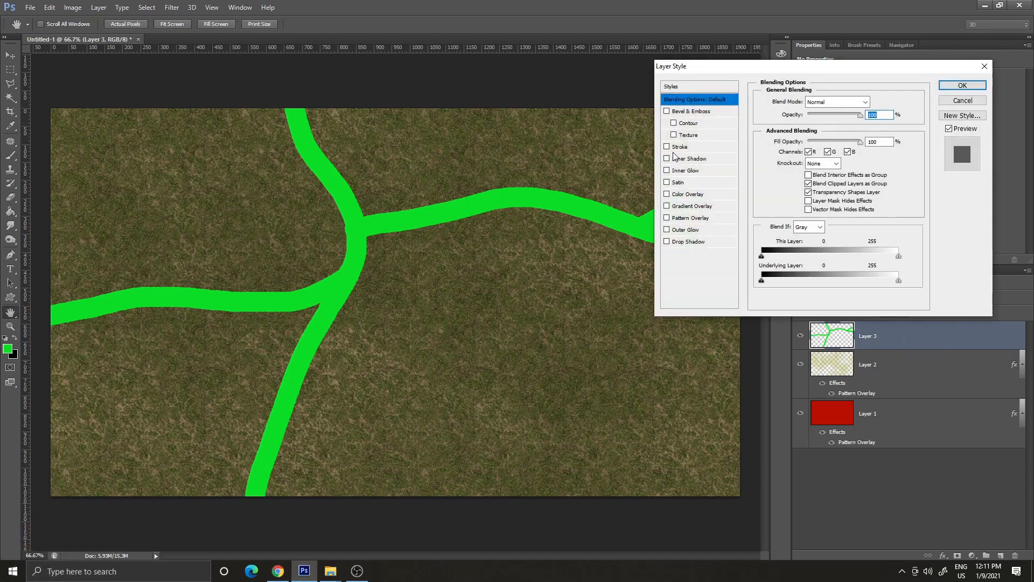
click(667, 217)
click(689, 217)
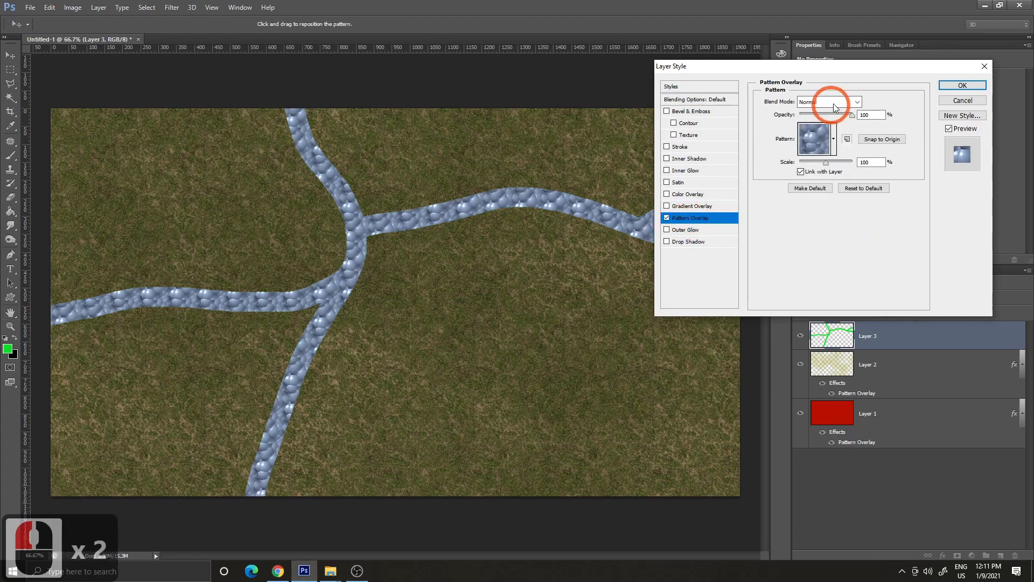
click(835, 139)
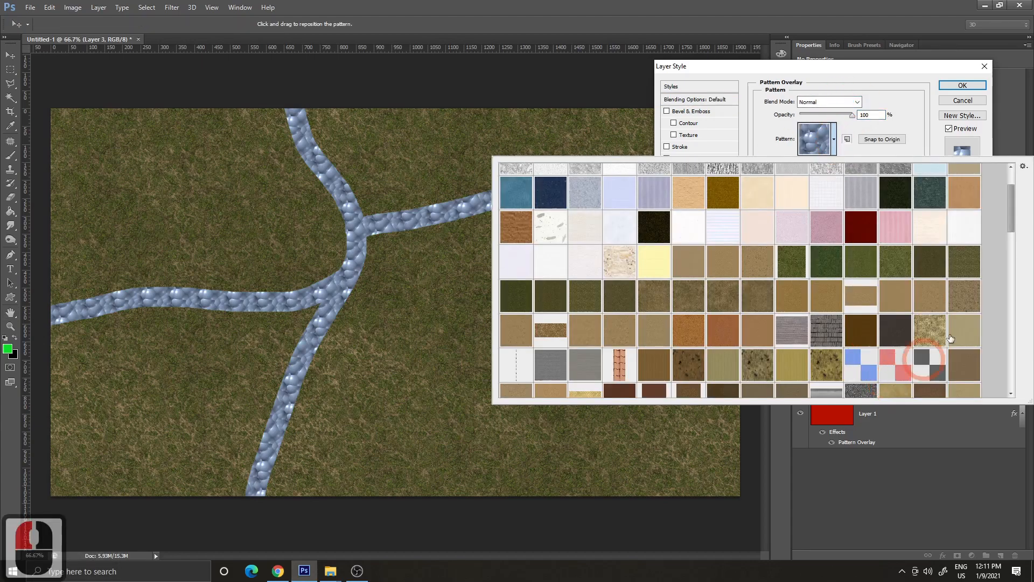
drag(1014, 245, 1020, 276)
click(940, 209)
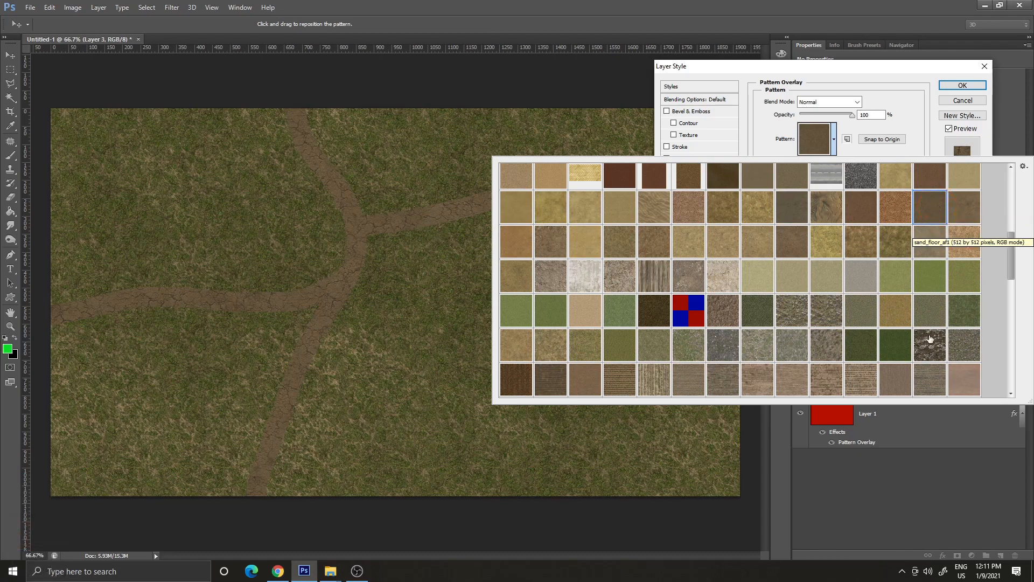
scroll(904, 339, down, 4)
scroll(904, 301, down, 4)
scroll(902, 277, up, 14)
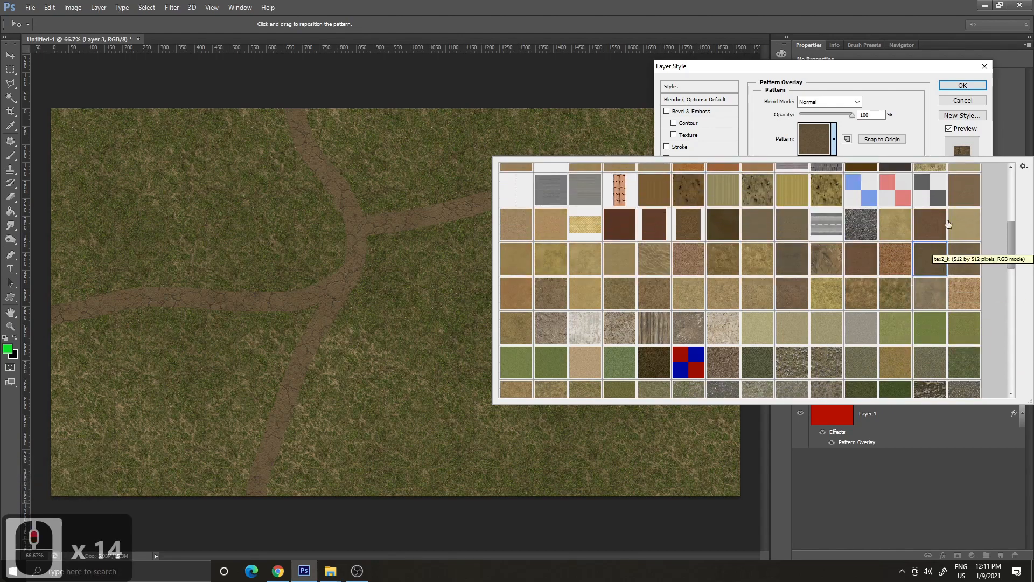
click(900, 99)
click(834, 141)
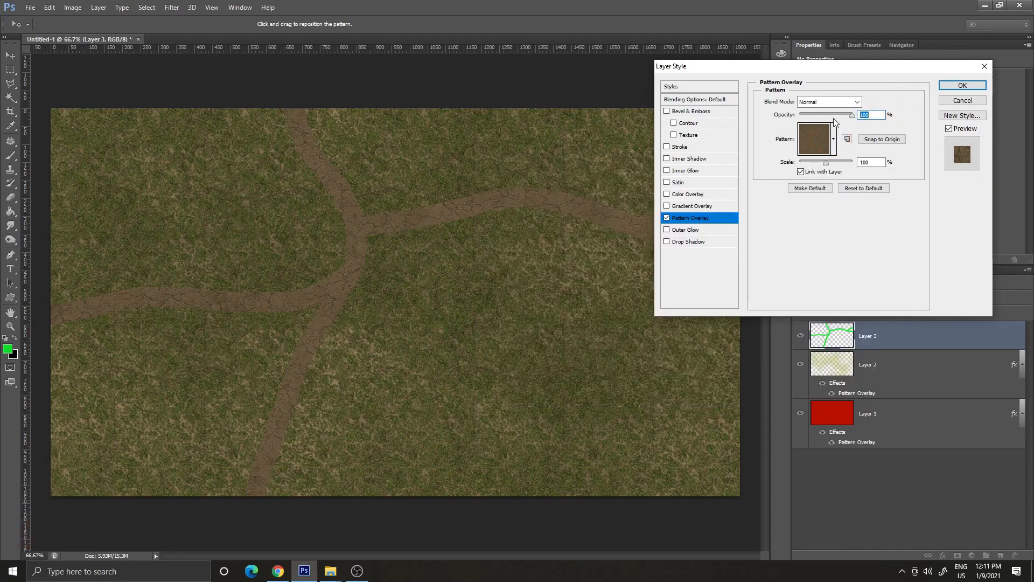
- Try the path's pattern scale at 50% and 25%, settle on 50%, and apply Layer 3's style
double_click(869, 162)
text(50)
double_click(863, 162)
text(25)
click(836, 164)
text(50)
click(962, 85)
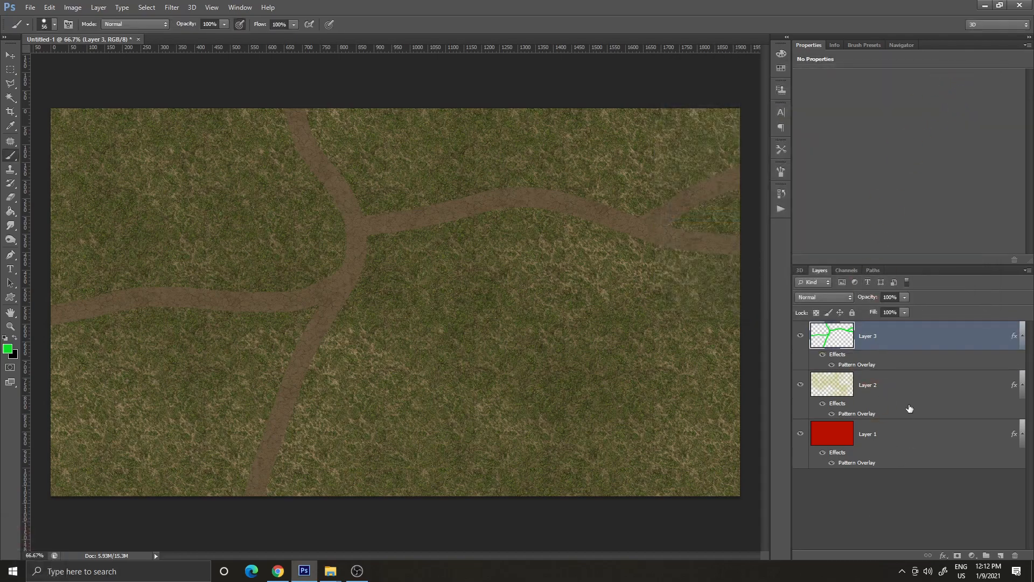
- Hide and show Layer 2 to compare its grass texture, and make Layer 2 the active layer
click(800, 385)
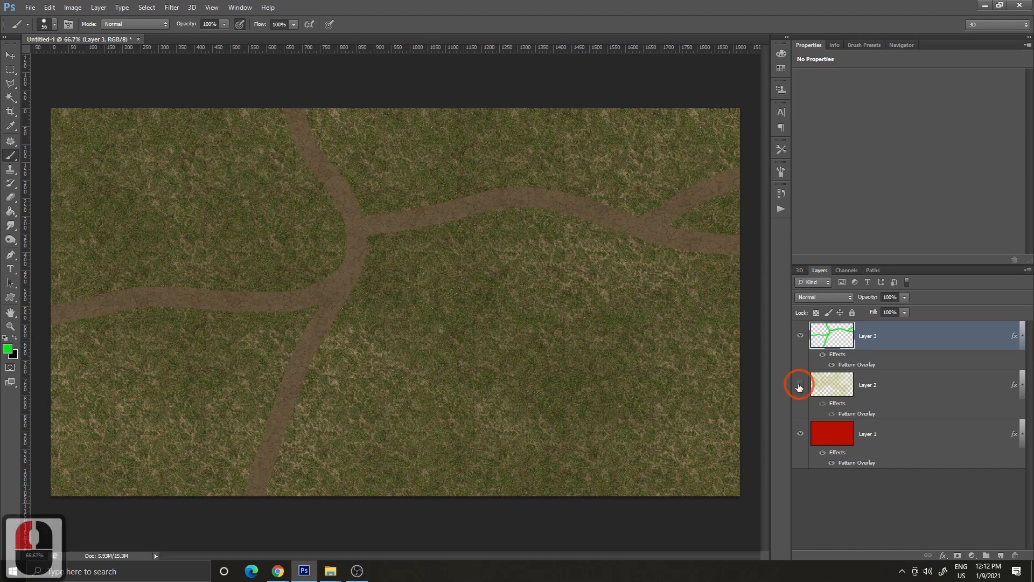
click(800, 385)
click(896, 386)
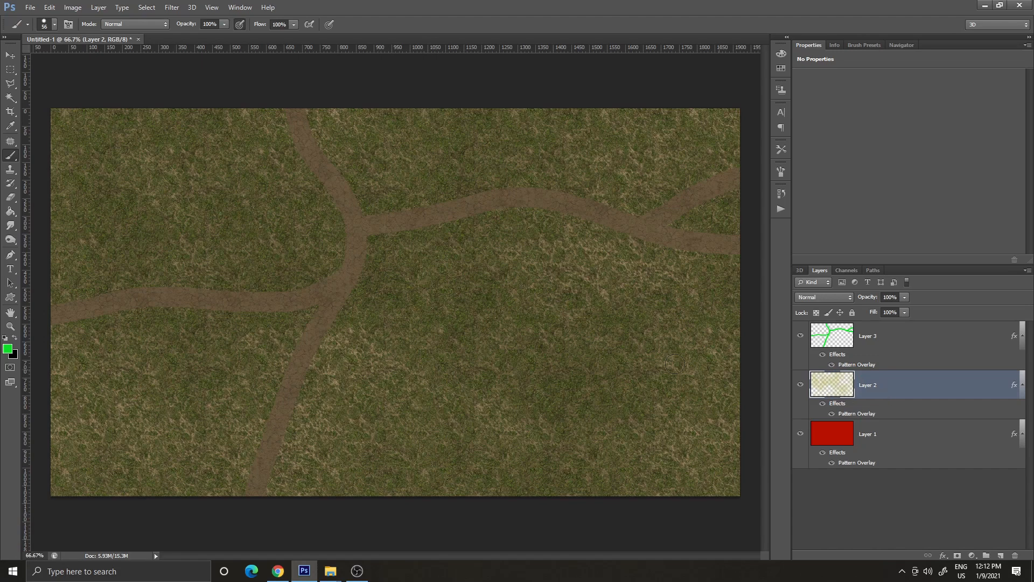
- Set color sampling to Current Layer, pick Layer 2's yellow paint as the foreground color, and activate the Brush tool
click(7, 351)
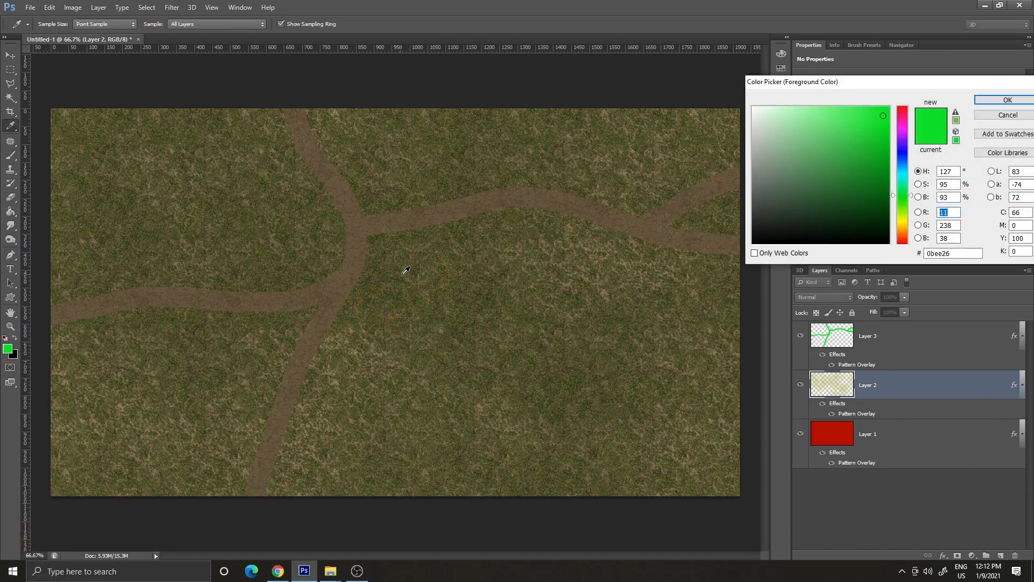
click(404, 293)
click(393, 300)
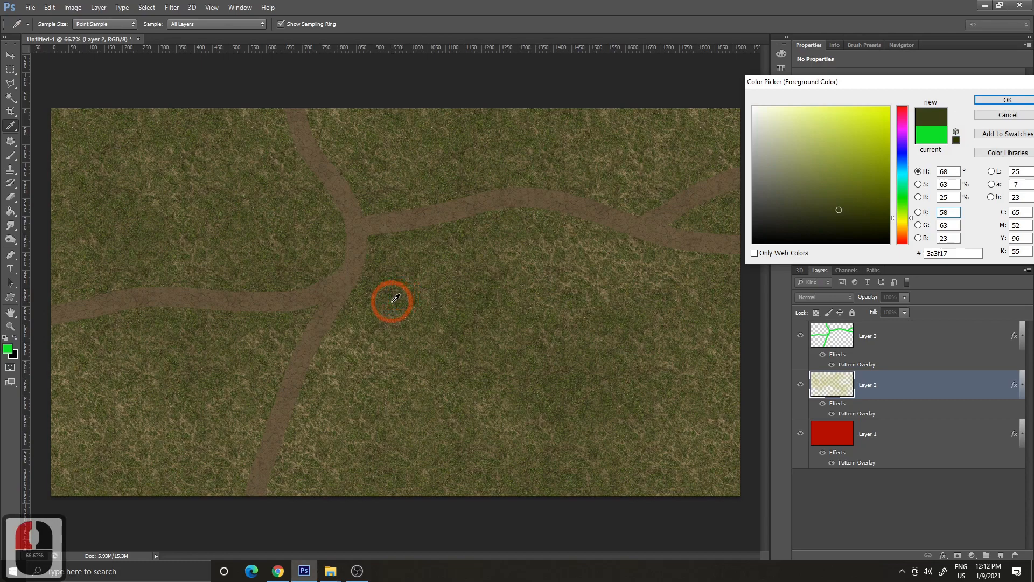
click(233, 24)
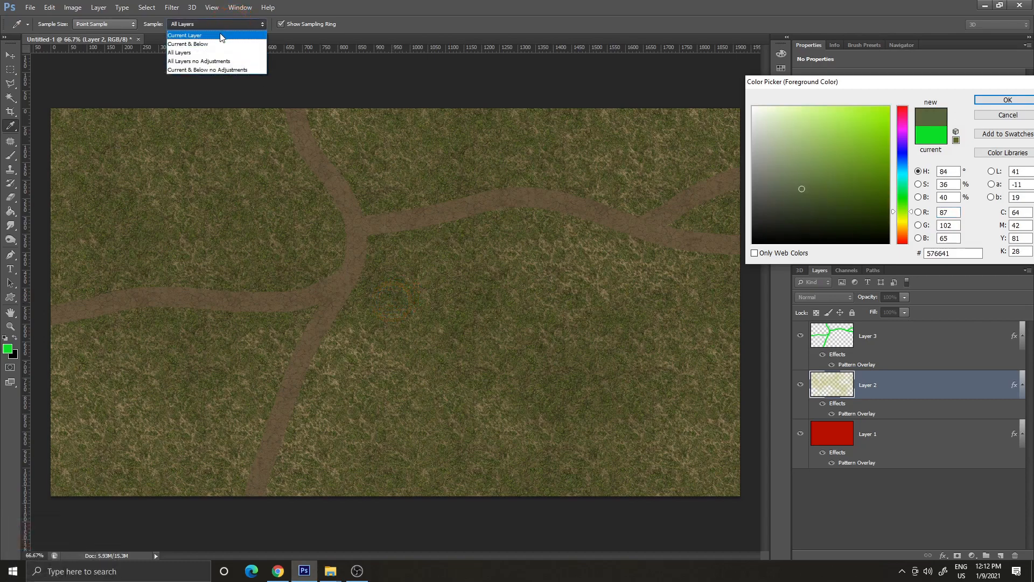
click(220, 36)
click(452, 300)
click(456, 345)
click(452, 338)
click(1007, 101)
key(b)
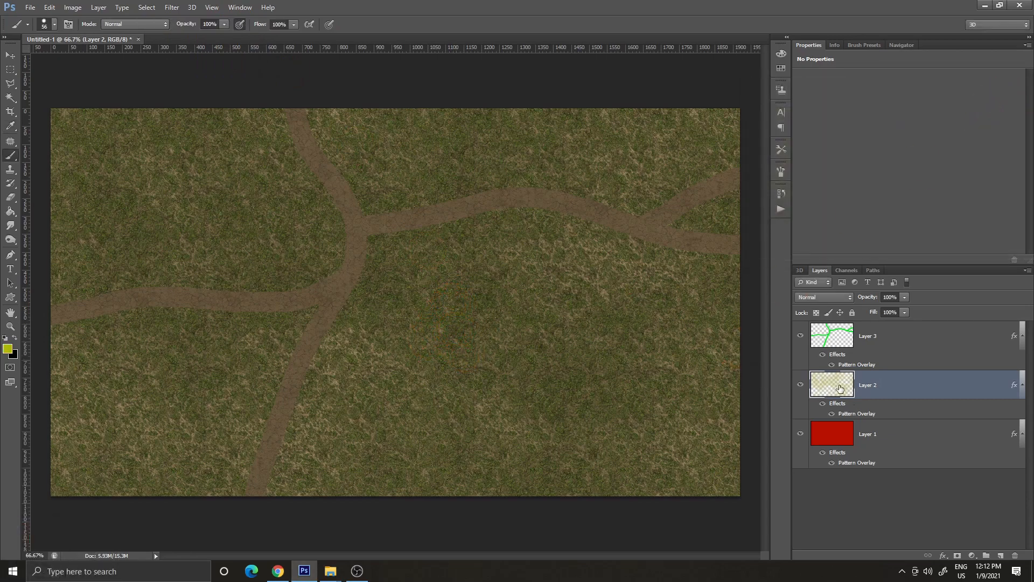
- Choose the 692 px bushy foliage brush tip from the brush presets
click(46, 24)
drag(196, 118, 199, 148)
click(166, 190)
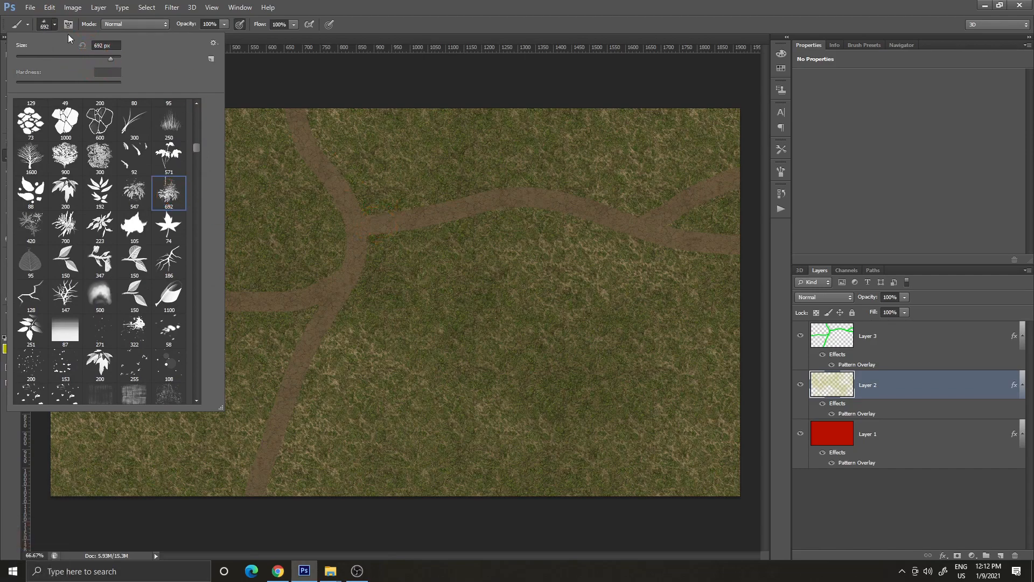
click(54, 24)
- Stamp foliage brush dabs on Layer 2 across the grass around the path's left and right branches and down to the lower right
click(538, 344)
click(572, 274)
mouse_move(572, 275)
mouse_down()
mouse_move(490, 156)
mouse_move(505, 229)
mouse_up()
click(275, 228)
click(325, 286)
click(349, 283)
mouse_move(162, 290)
mouse_down()
mouse_move(166, 405)
mouse_move(99, 300)
mouse_up()
click(115, 300)
click(288, 291)
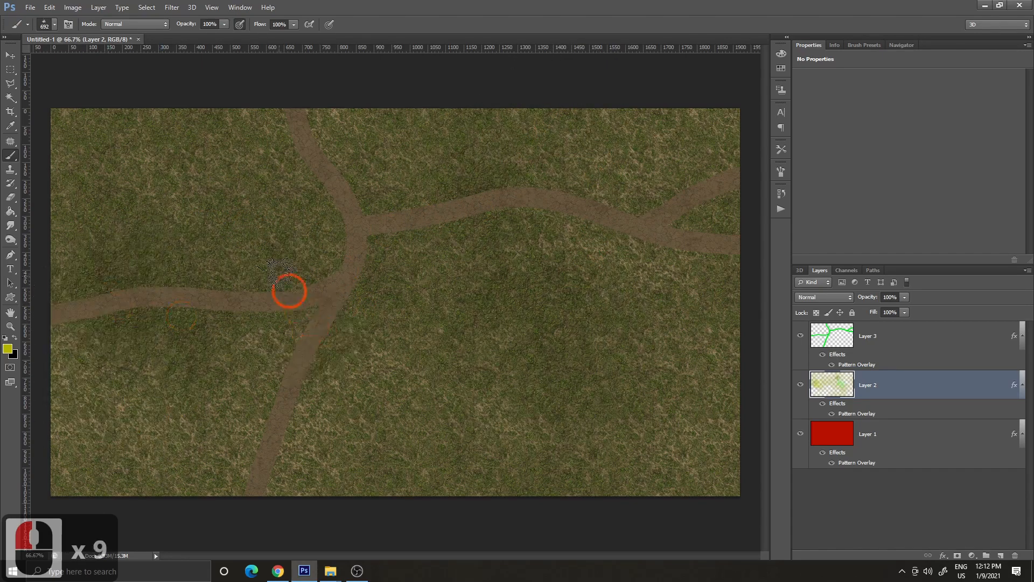
click(402, 296)
click(307, 351)
click(466, 422)
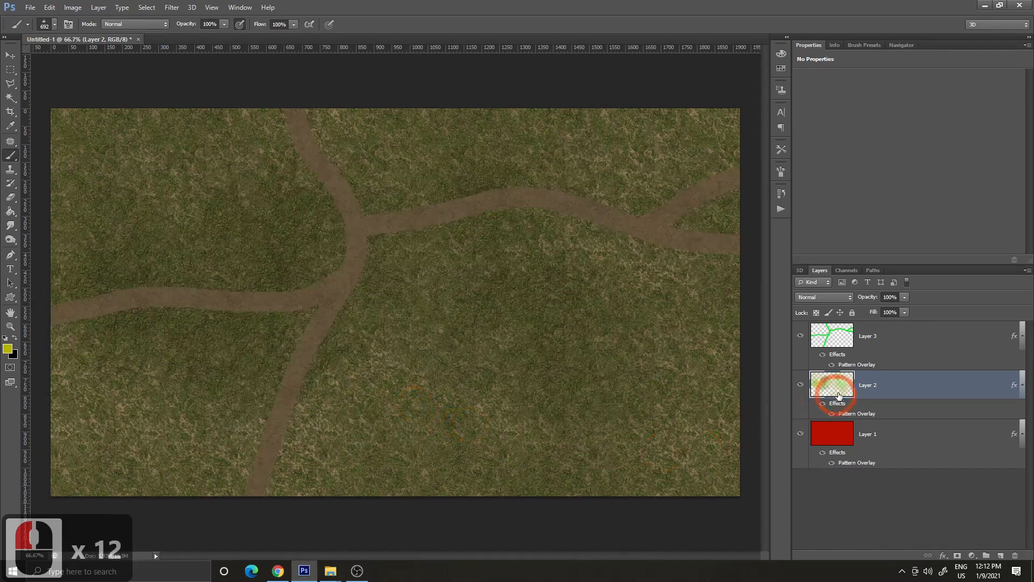
click(411, 393)
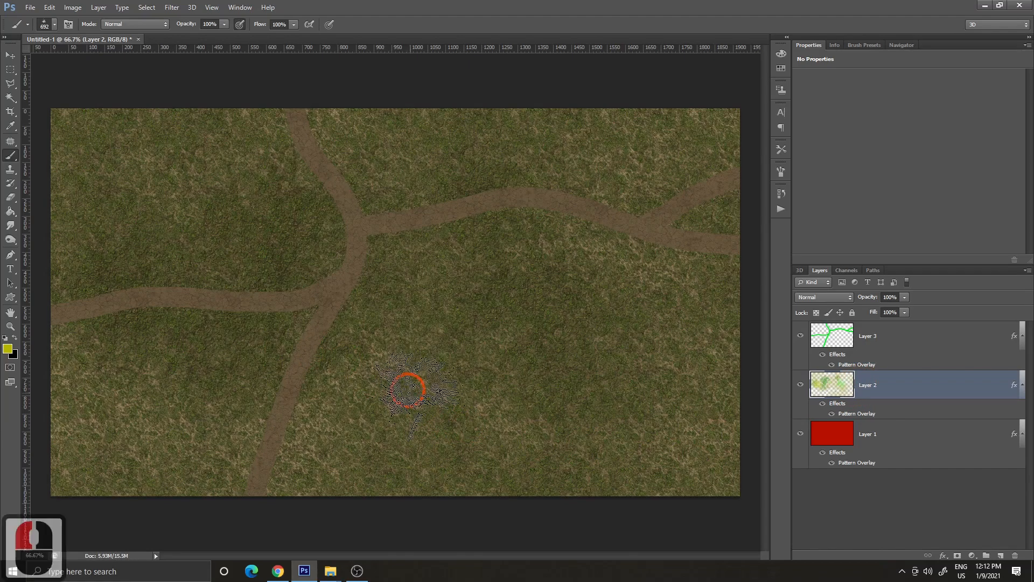
click(381, 462)
click(577, 427)
click(631, 423)
click(682, 337)
click(619, 319)
click(685, 380)
click(692, 388)
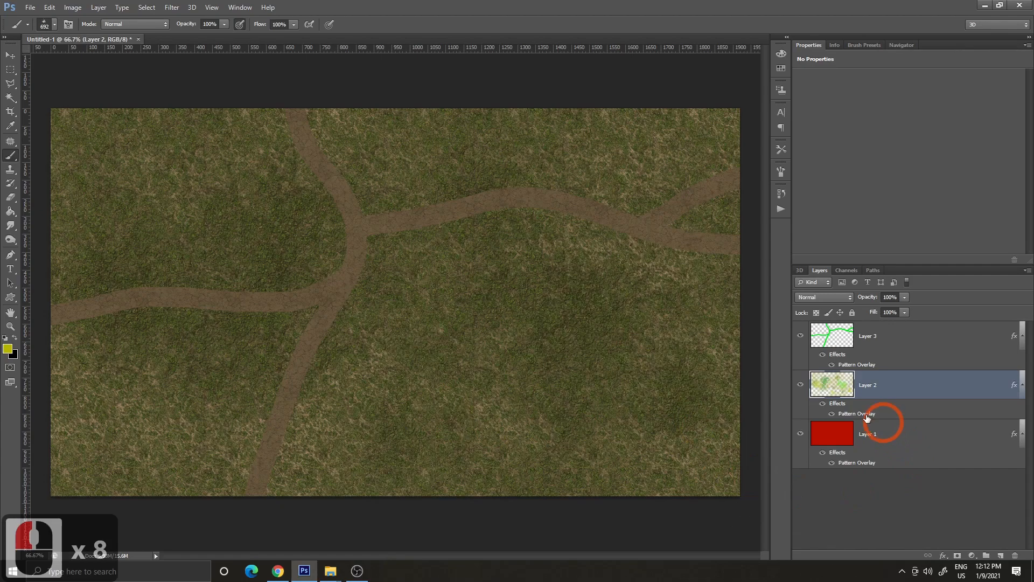
- Toggle Layer 2's effects off and on to compare the painted foliage colors with the grass overlay
click(822, 404)
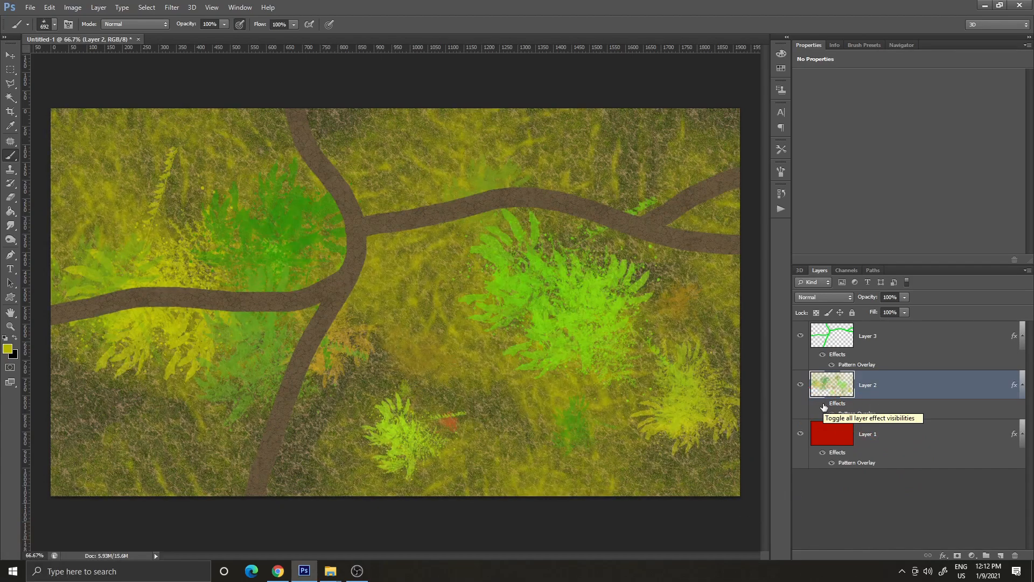
click(823, 404)
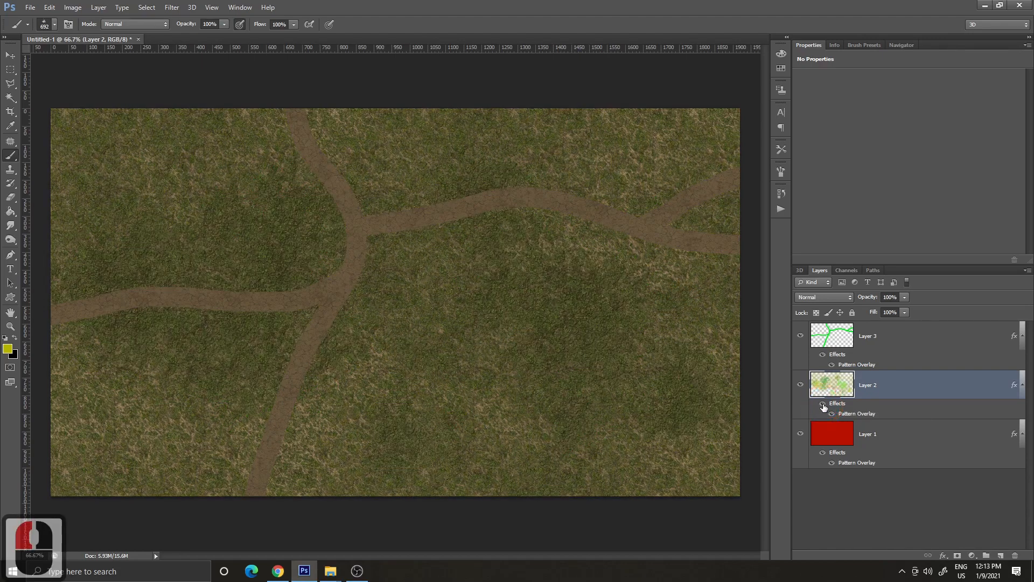
click(822, 404)
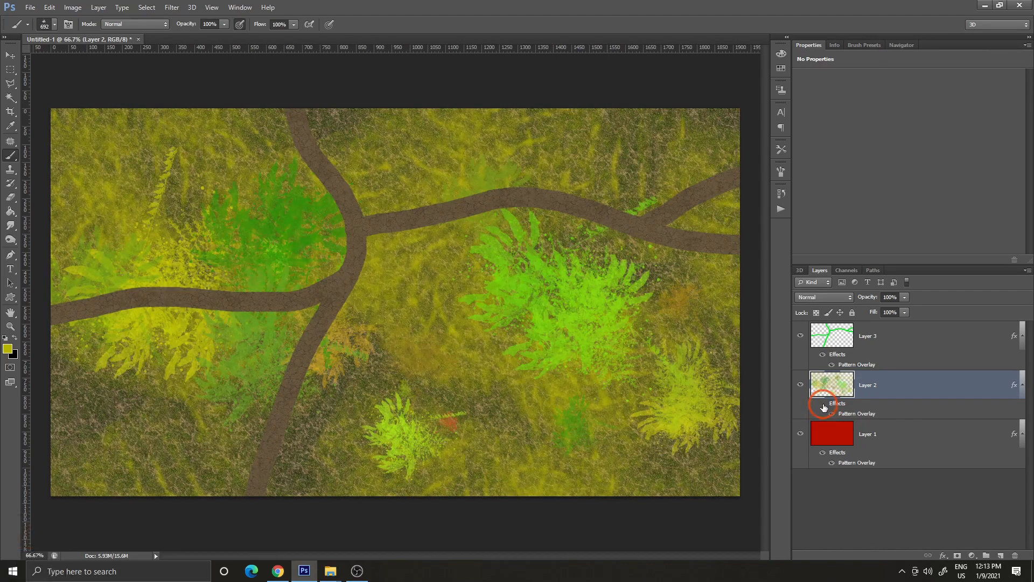
click(822, 404)
- Stamp more foliage brush dabs on Layer 2 along the lower canvas and near the upper middle path
mouse_move(677, 451)
mouse_down()
mouse_move(709, 456)
mouse_move(687, 461)
mouse_up()
click(572, 441)
click(427, 414)
click(100, 451)
click(254, 418)
click(452, 189)
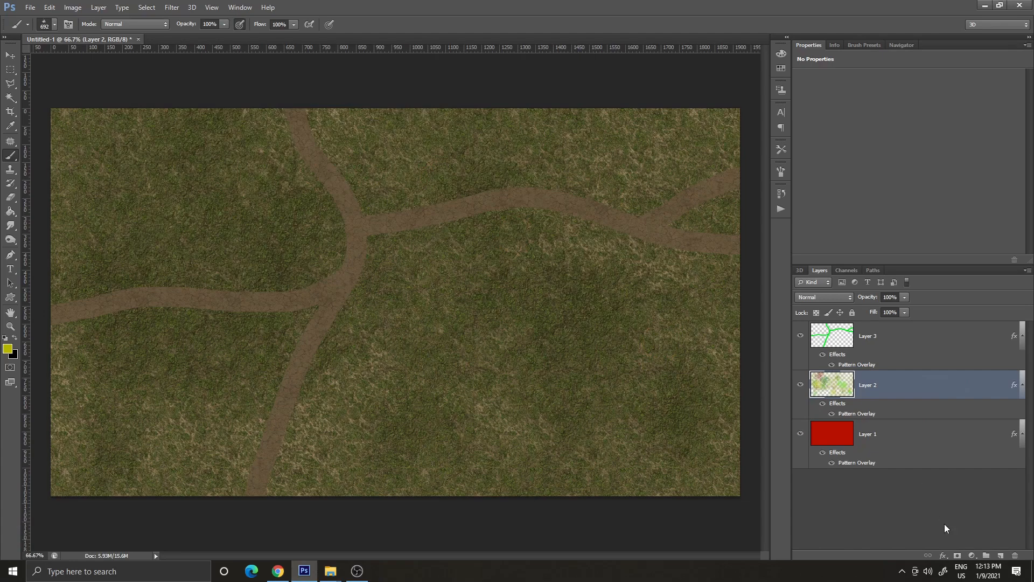
- Add a layer mask to Layer 2 and stamp black foliage dabs on it, mostly over the canvas's right half
click(958, 557)
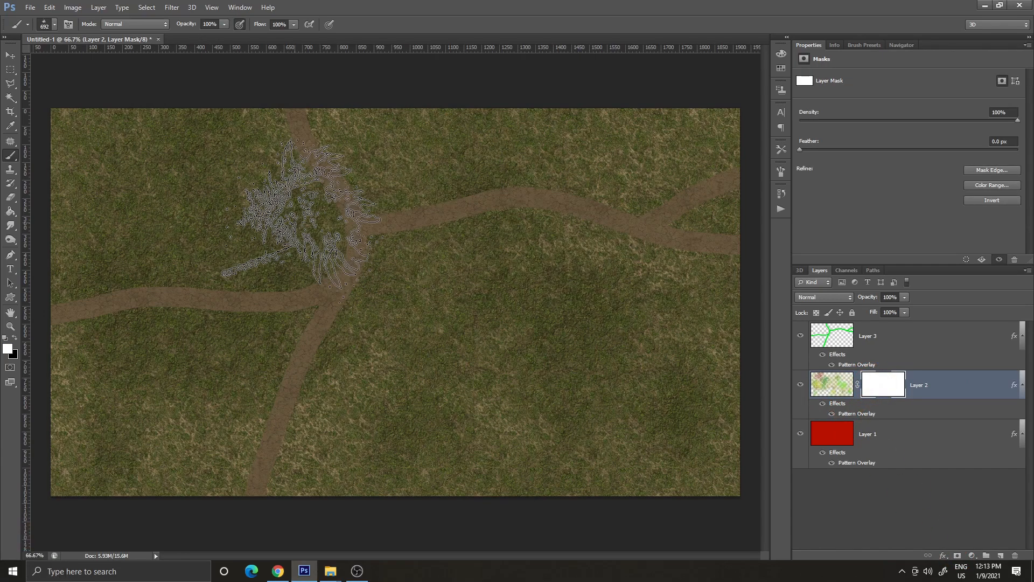
click(15, 338)
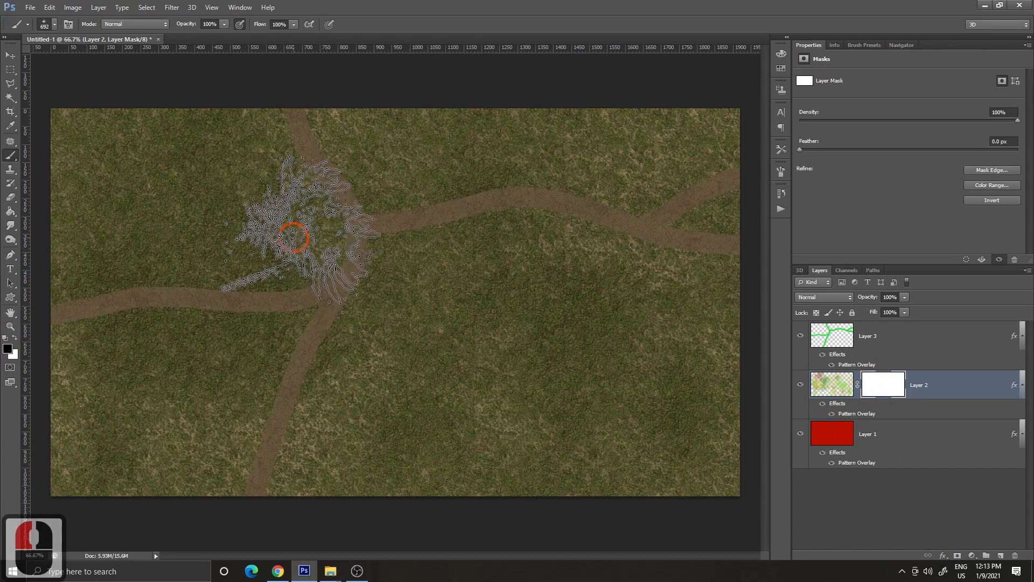
click(478, 415)
click(630, 363)
click(637, 273)
click(601, 172)
click(451, 140)
click(415, 153)
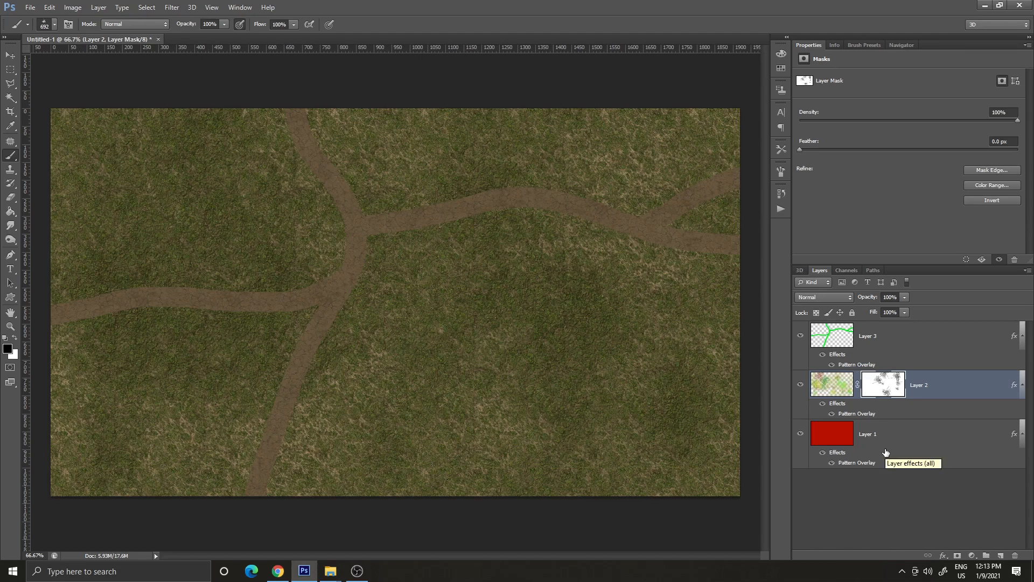
- Add a Bevel & Emboss effect to Layer 3 with Outer Bevel style, 0 px size and 44% highlight opacity
click(832, 335)
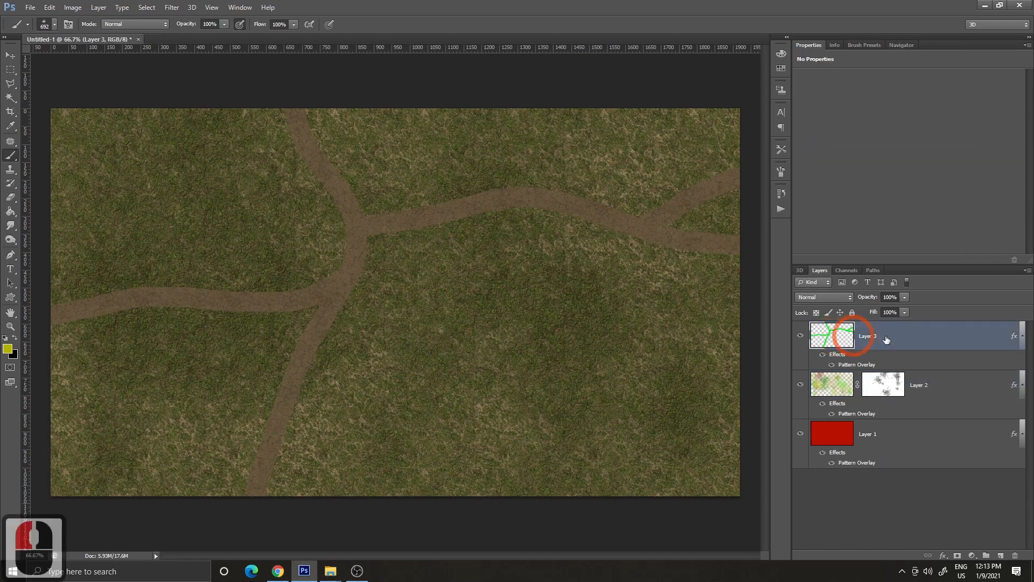
double_click(946, 340)
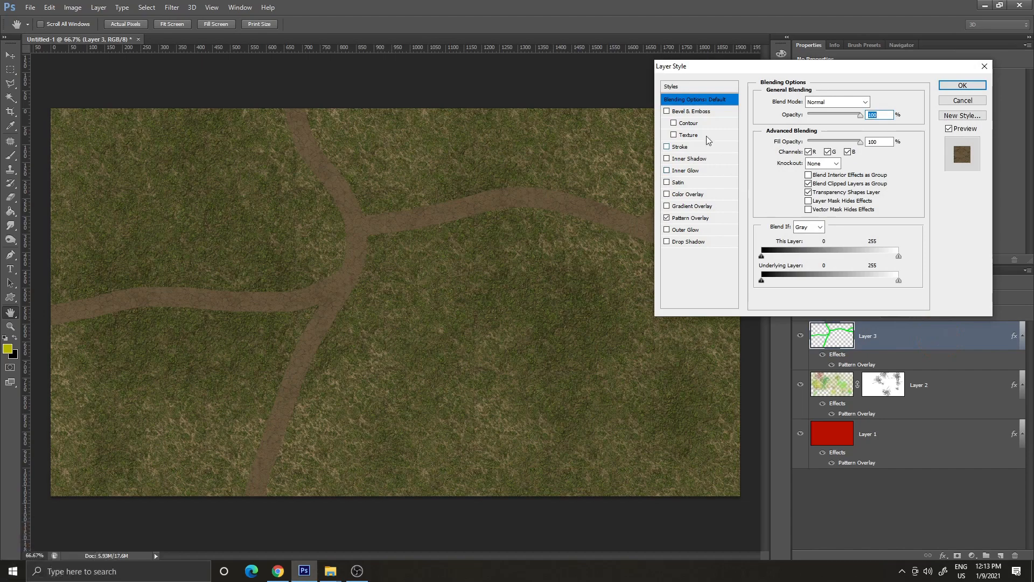
click(693, 112)
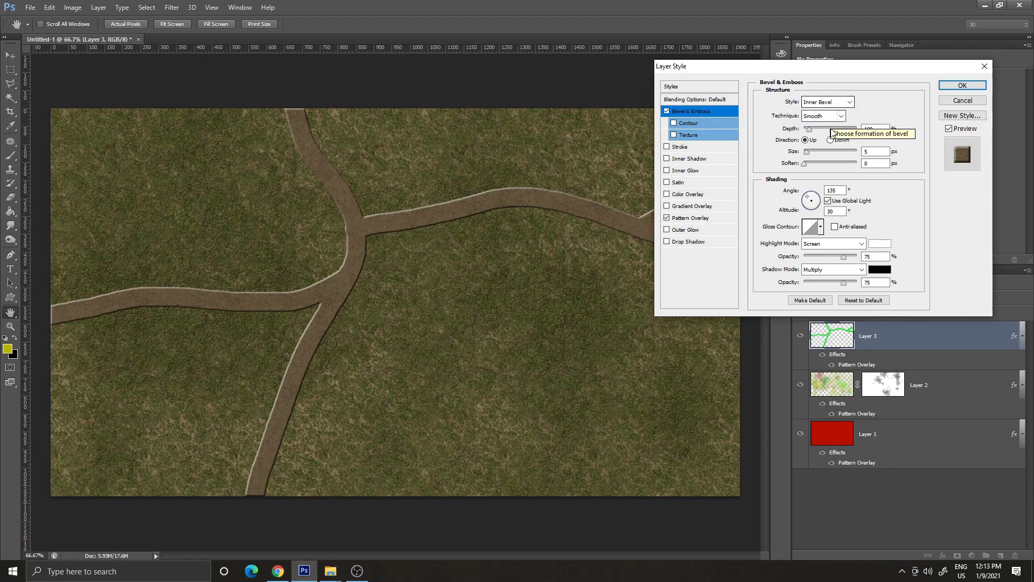
drag(806, 151, 804, 152)
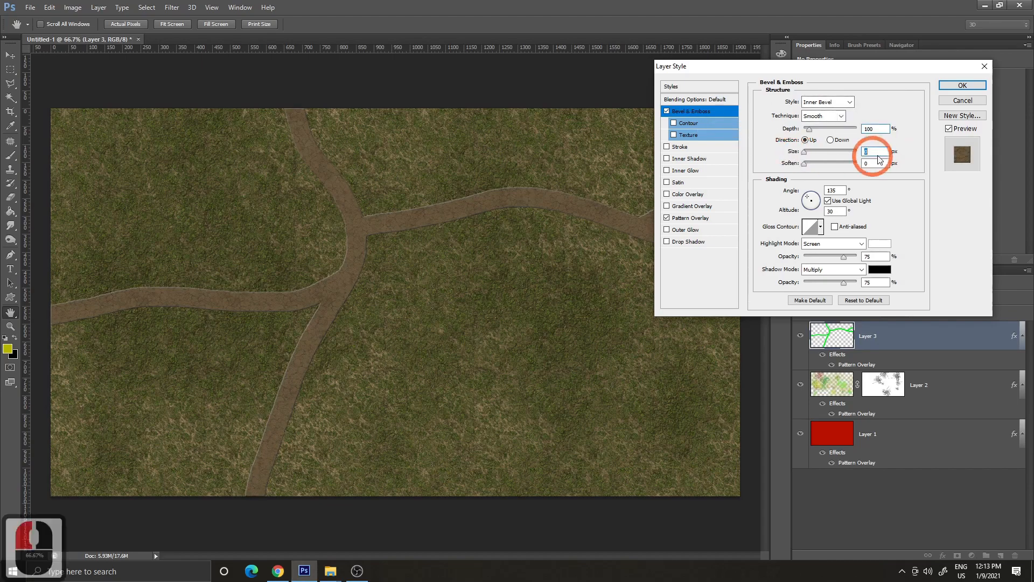
click(820, 102)
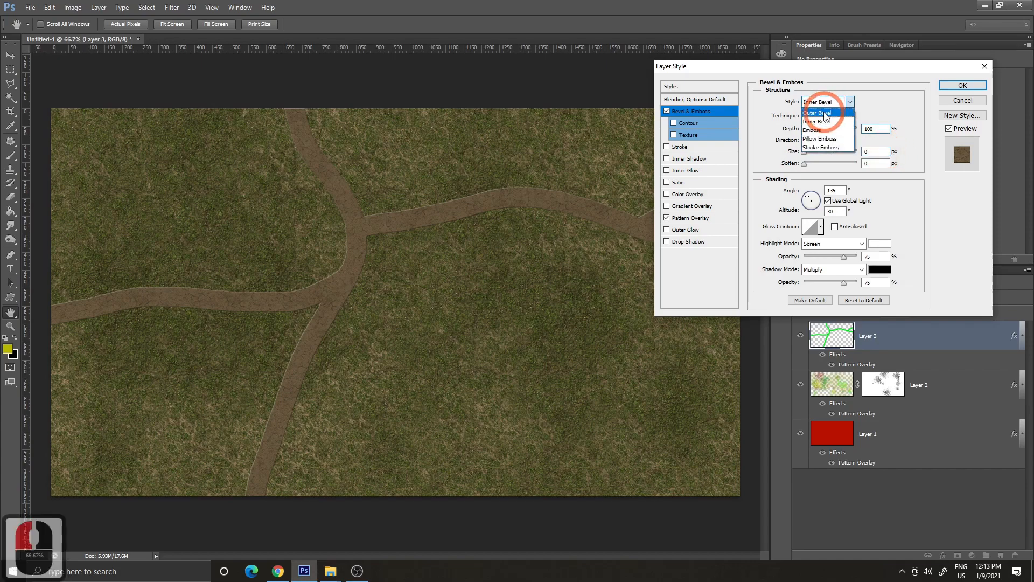
click(822, 110)
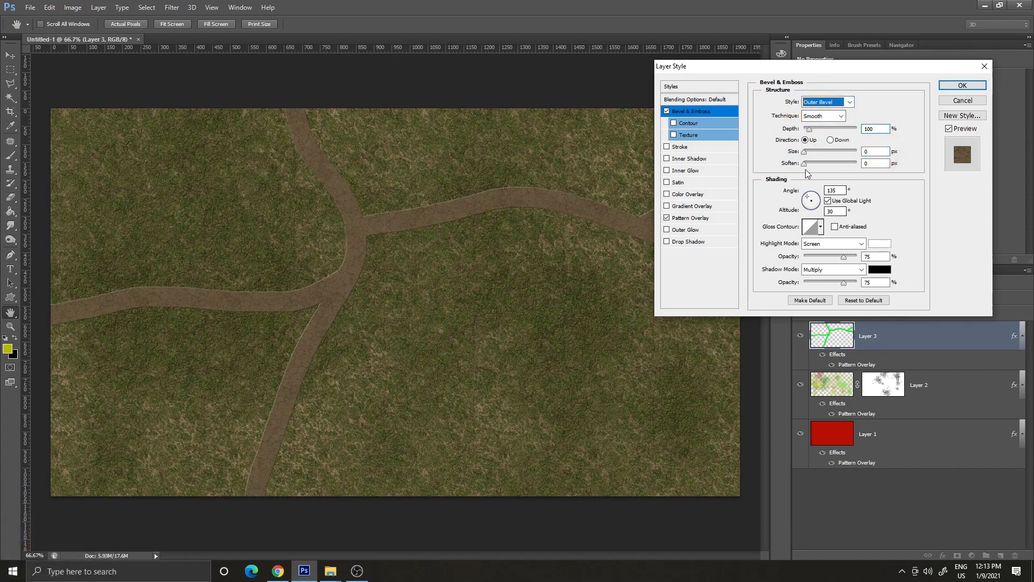
drag(843, 258, 826, 257)
click(879, 244)
click(469, 198)
click(482, 199)
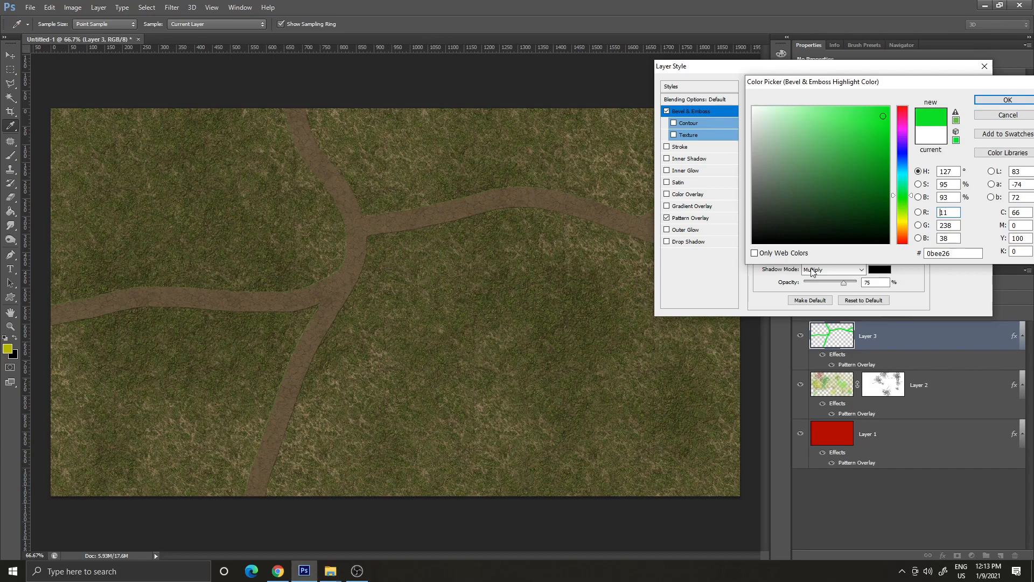
click(996, 115)
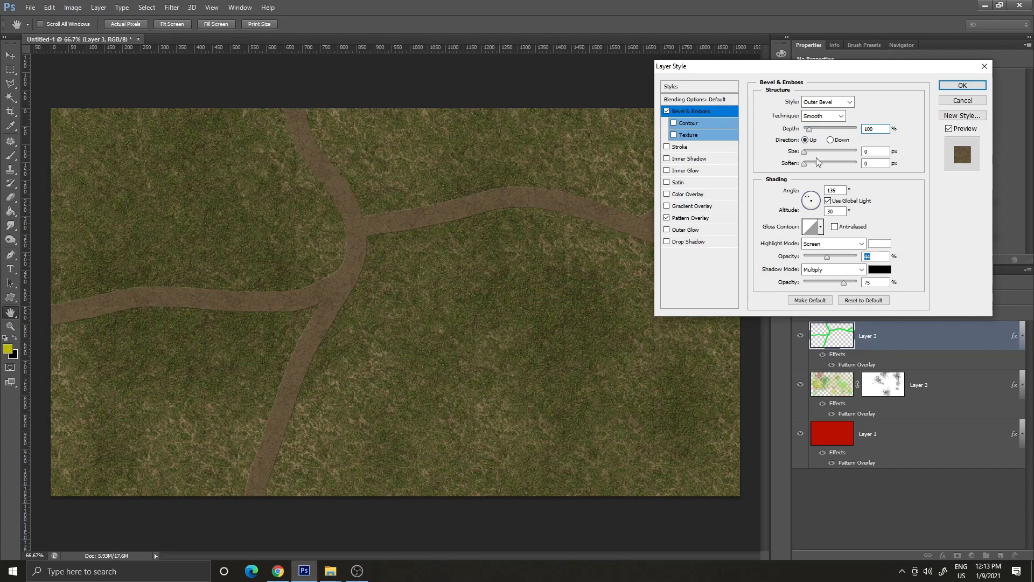
- Set the bevel's shadow opacity to 84% and apply the layer style to Layer 3
drag(840, 284, 848, 283)
click(962, 85)
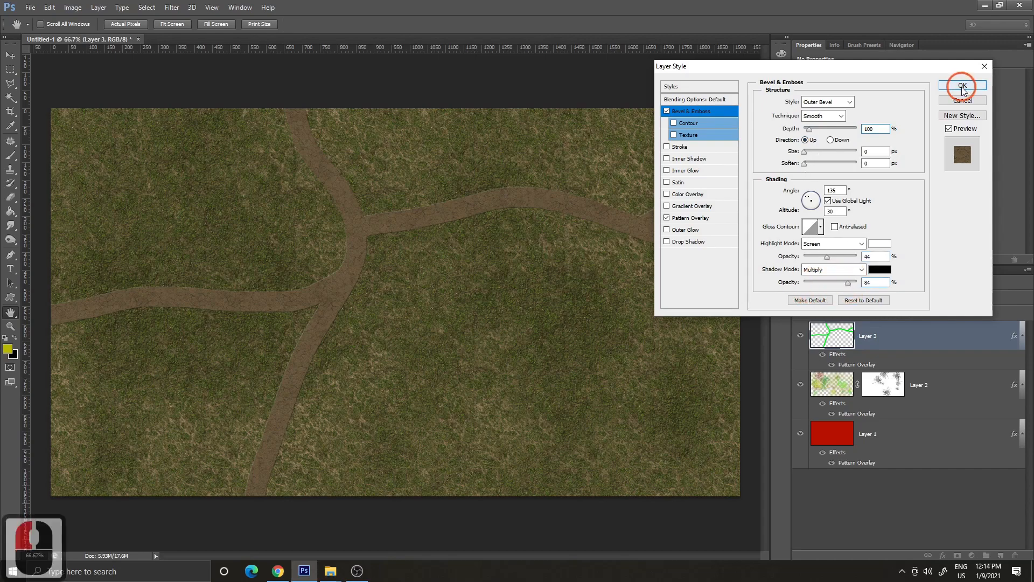
- Add a layer mask to Layer 3 and reset the Brush tool's colors so black is the foreground
key(b)
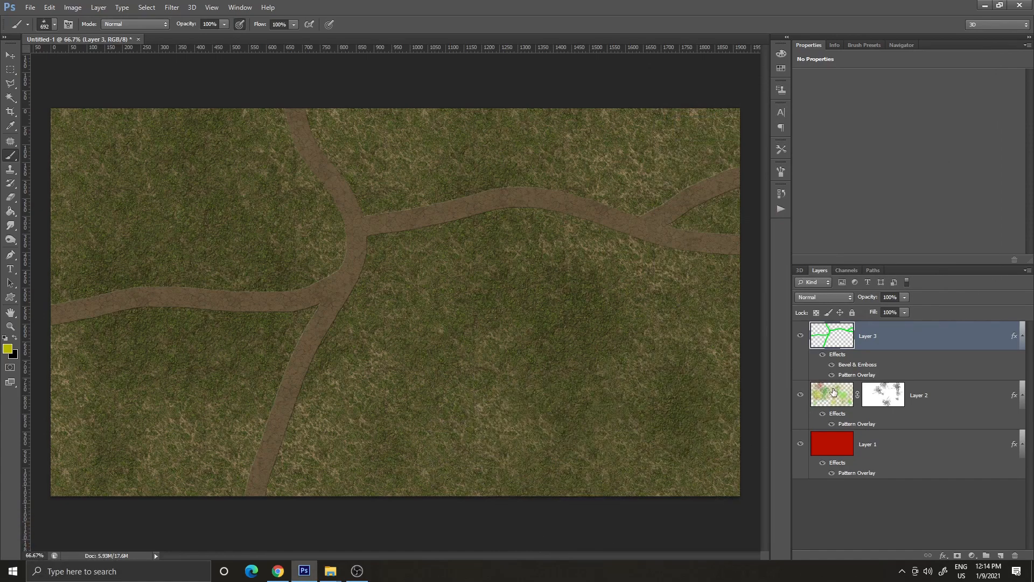
click(840, 335)
click(957, 554)
key(d)
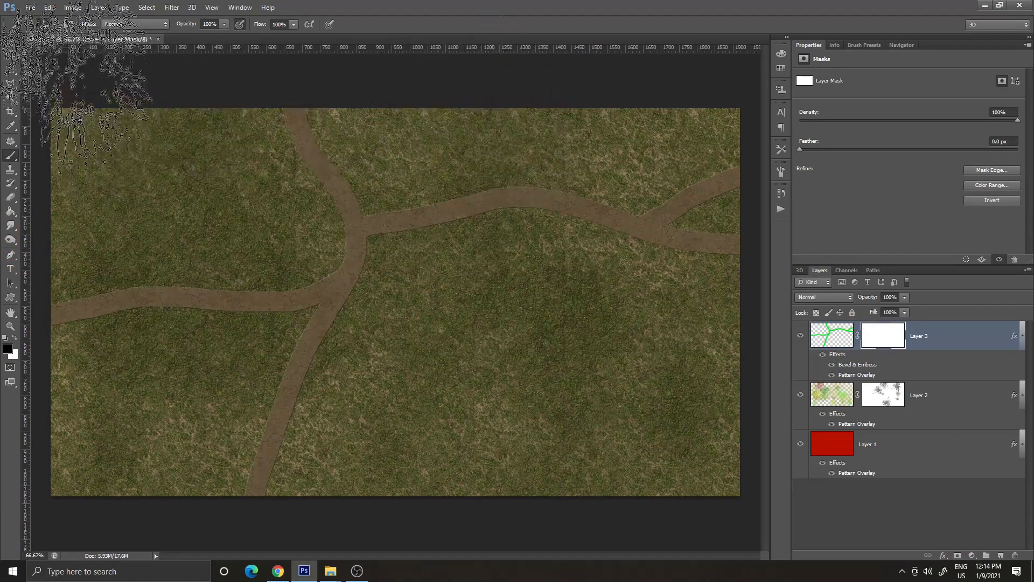
- Paint black on Layer 3's mask along the upper middle path, using the textured 300 px foliage brush reduced to 98 px
click(52, 23)
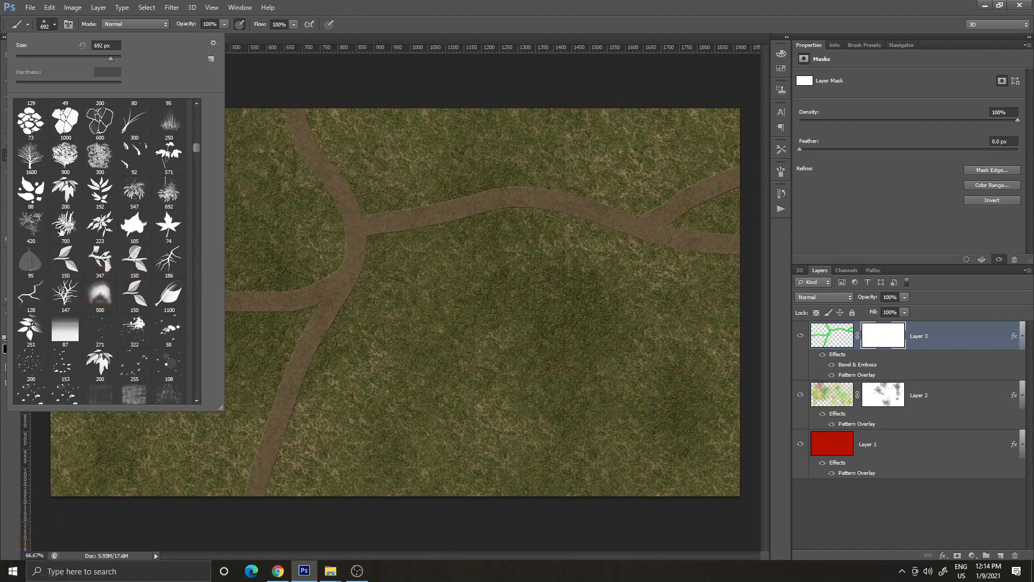
click(100, 156)
click(497, 162)
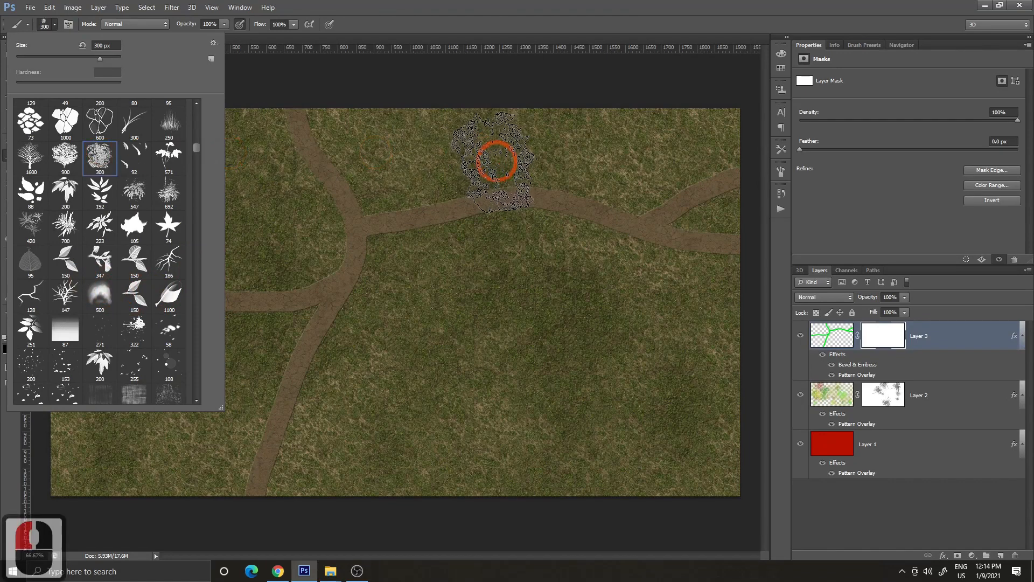
drag(92, 57, 80, 58)
double_click(46, 23)
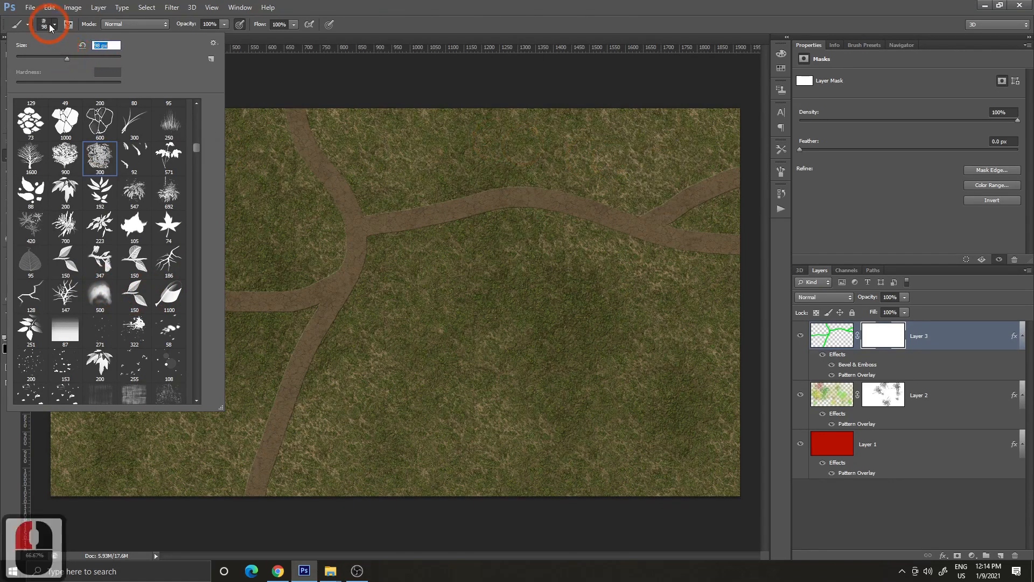
mouse_move(489, 225)
mouse_down()
mouse_move(438, 243)
mouse_move(459, 226)
mouse_move(503, 231)
mouse_move(466, 209)
mouse_up()
mouse_move(462, 188)
mouse_down()
mouse_move(557, 184)
mouse_move(515, 191)
mouse_up()
mouse_move(606, 208)
mouse_down()
mouse_move(621, 224)
mouse_move(546, 262)
mouse_move(534, 253)
mouse_up()
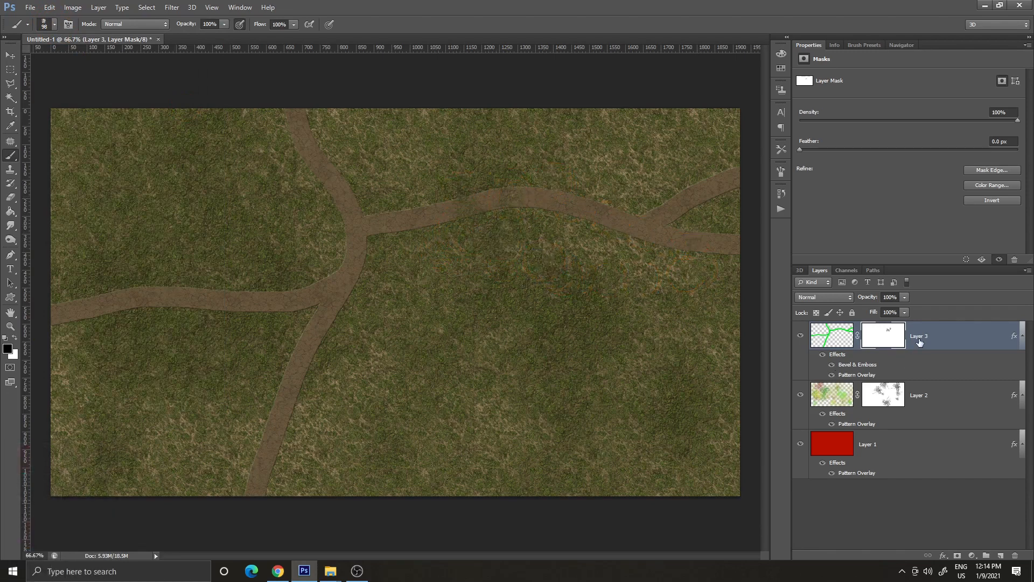
click(921, 519)
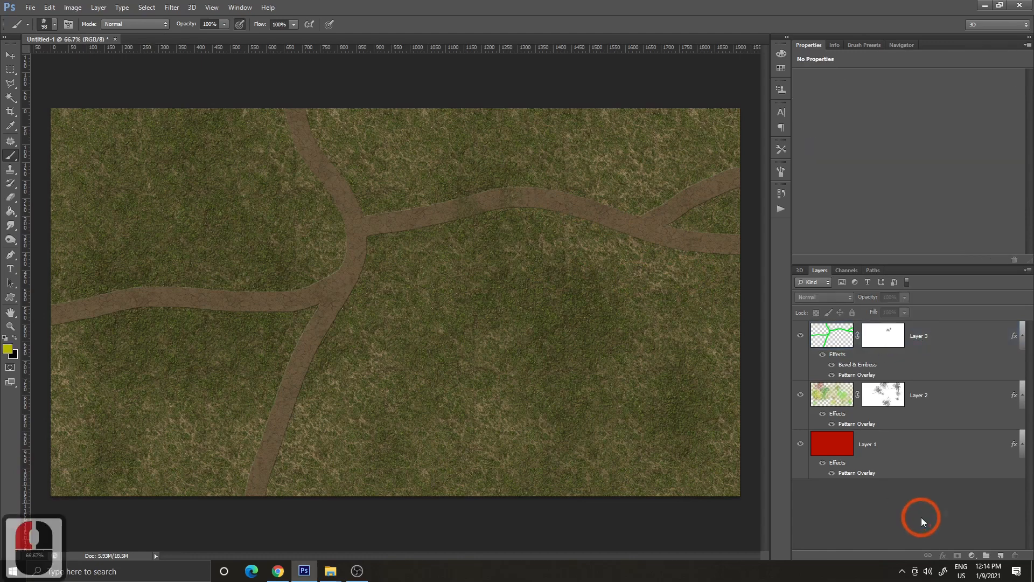
click(907, 447)
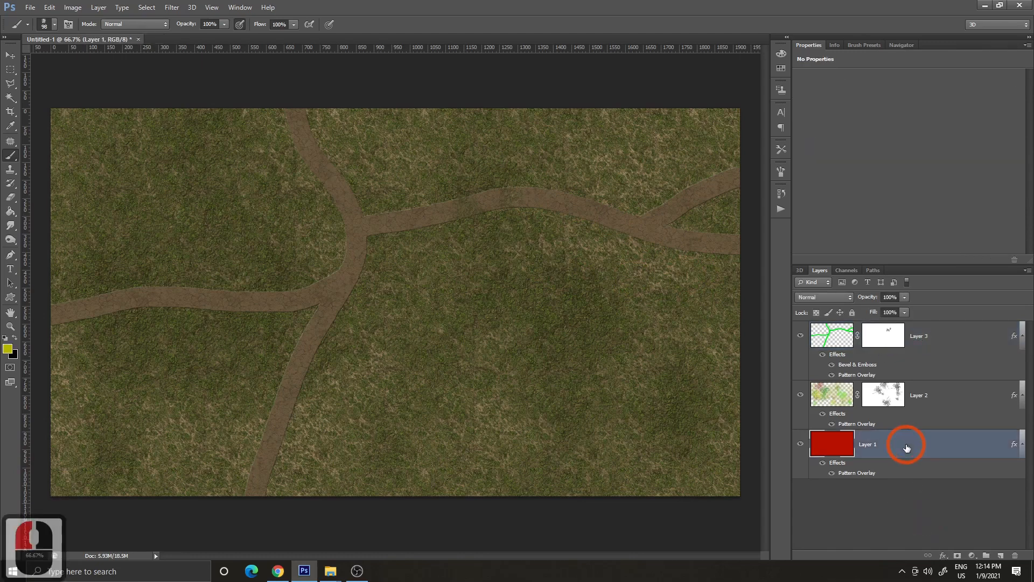
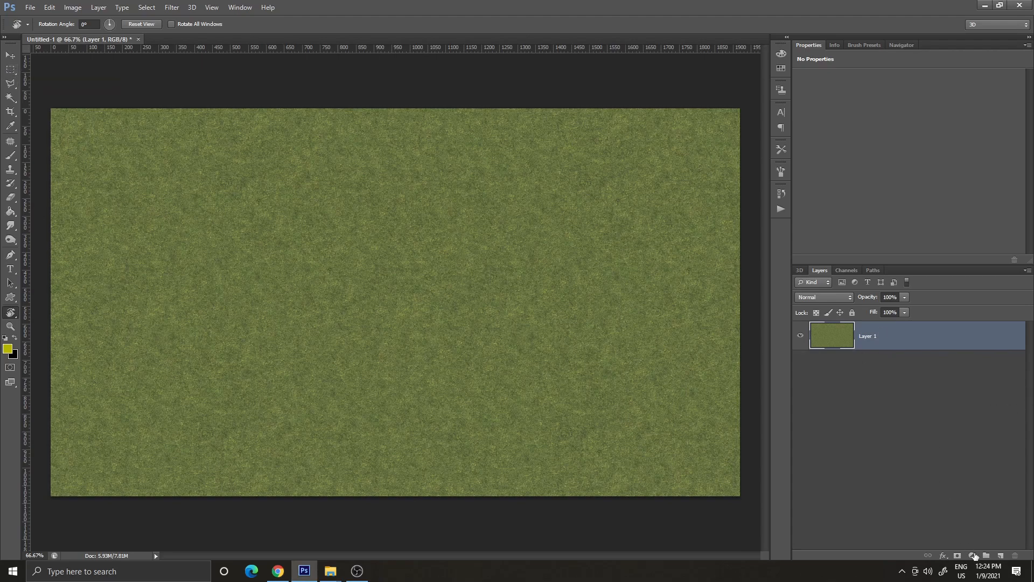
- Create a new layer above the grass and paint a forked yellow path on it with a 68 px hard round brush
click(1000, 555)
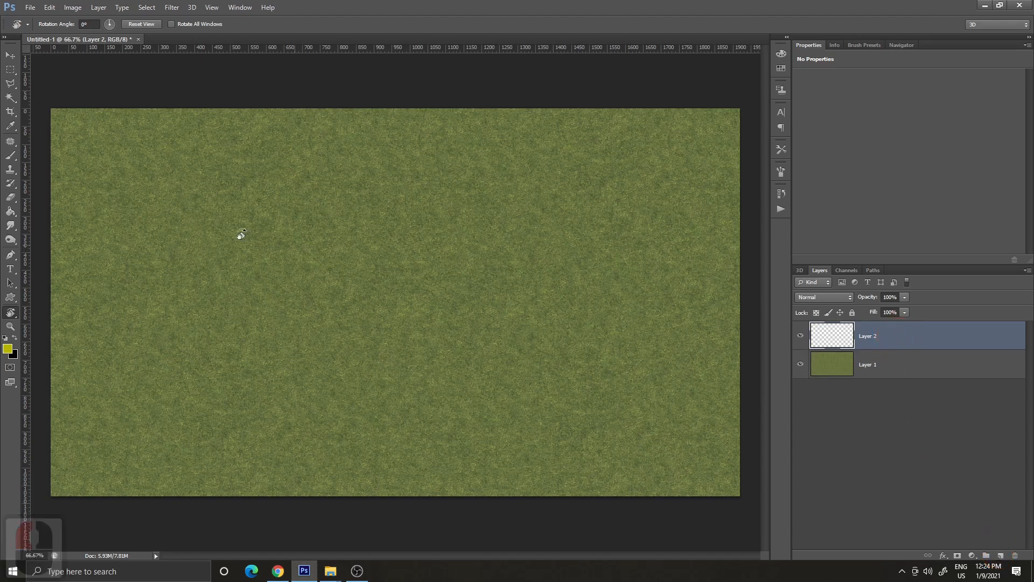
click(10, 156)
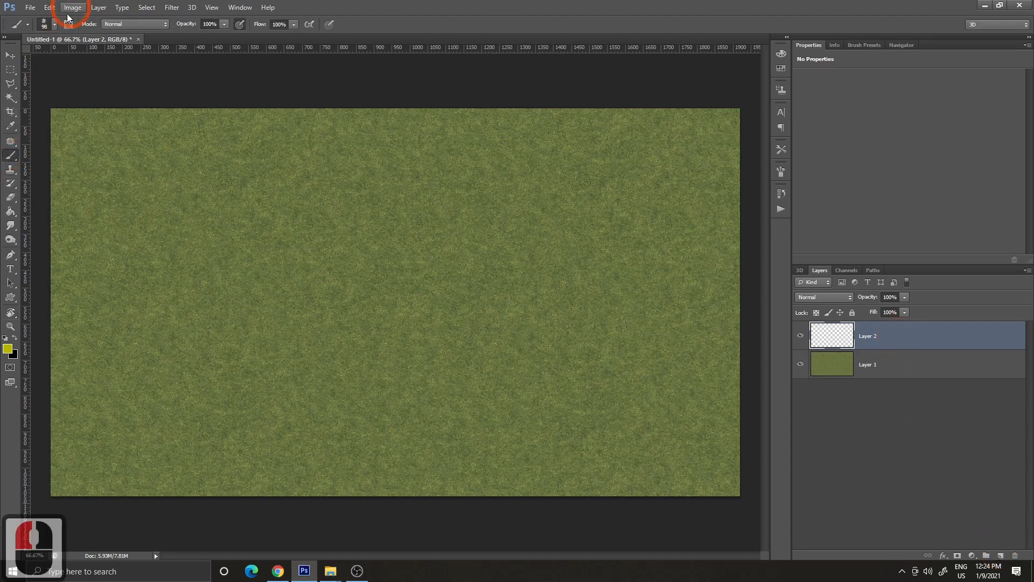
click(49, 23)
drag(196, 148, 194, 109)
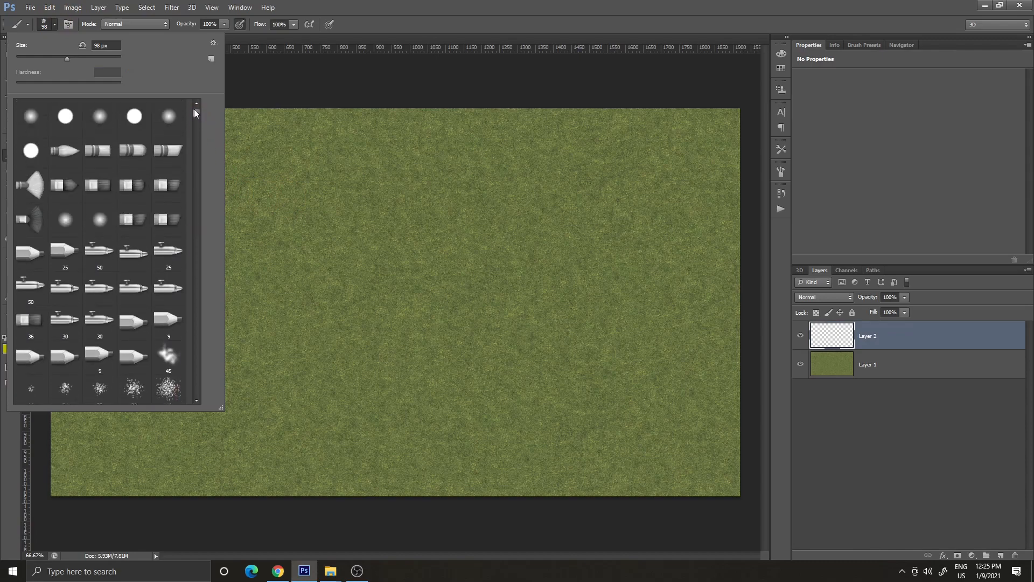
click(65, 116)
click(59, 53)
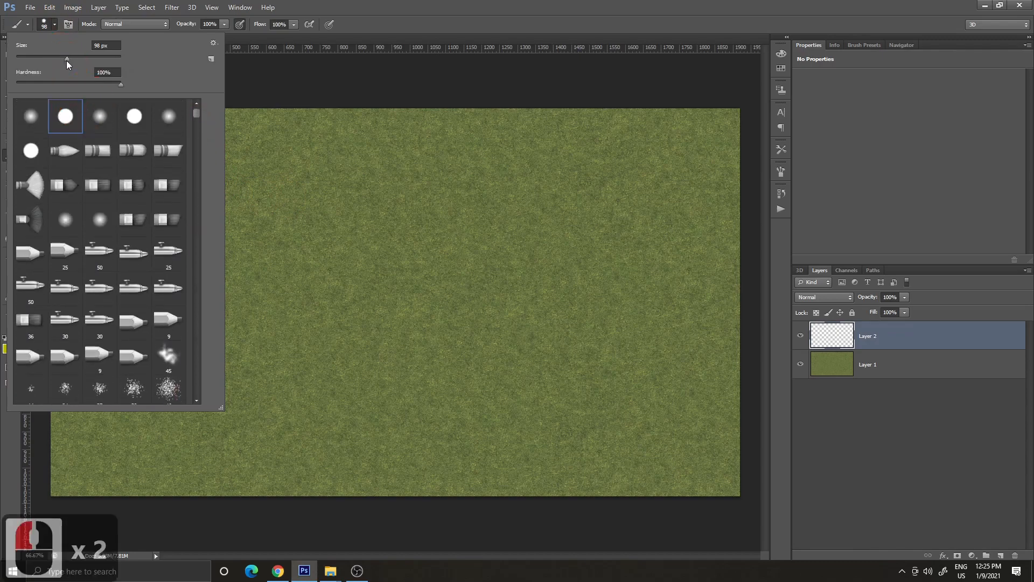
click(51, 55)
click(48, 25)
mouse_move(270, 85)
mouse_down()
mouse_move(276, 146)
mouse_move(313, 206)
mouse_move(428, 333)
mouse_move(482, 468)
mouse_move(532, 545)
mouse_up()
mouse_move(400, 296)
mouse_down()
mouse_move(295, 297)
mouse_move(205, 280)
mouse_move(167, 294)
mouse_move(146, 317)
mouse_move(73, 555)
mouse_up()
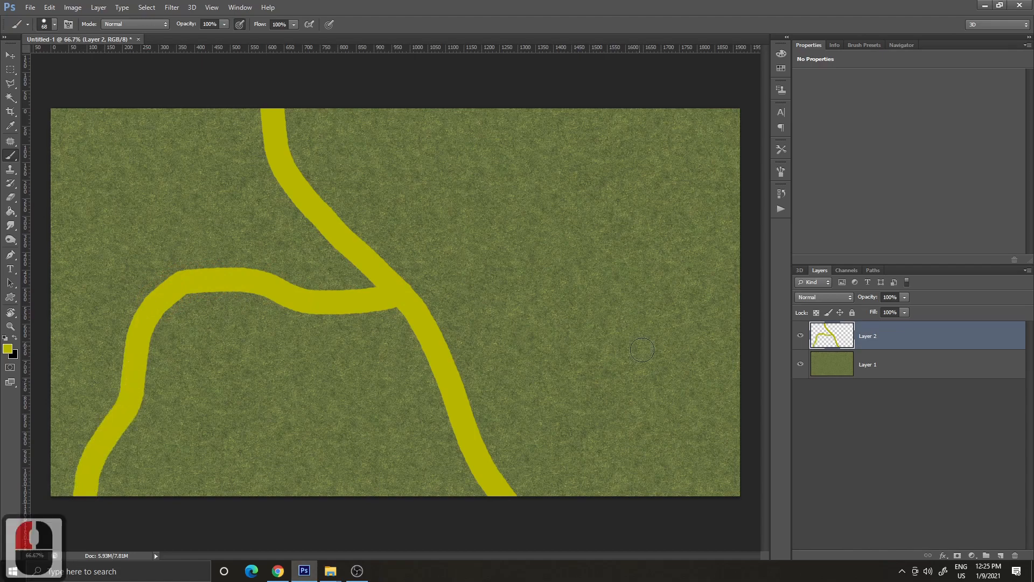
- Load the painted yellow path on Layer 2 as a selection and convert it to a work path with 0.5 pixels tolerance
ctrl+click(834, 341)
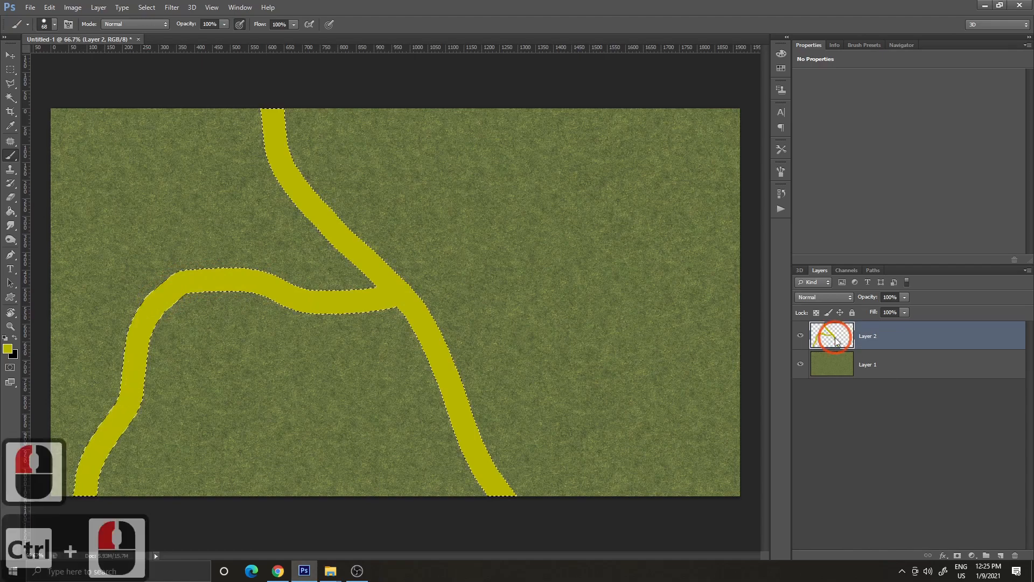
right_click(390, 291)
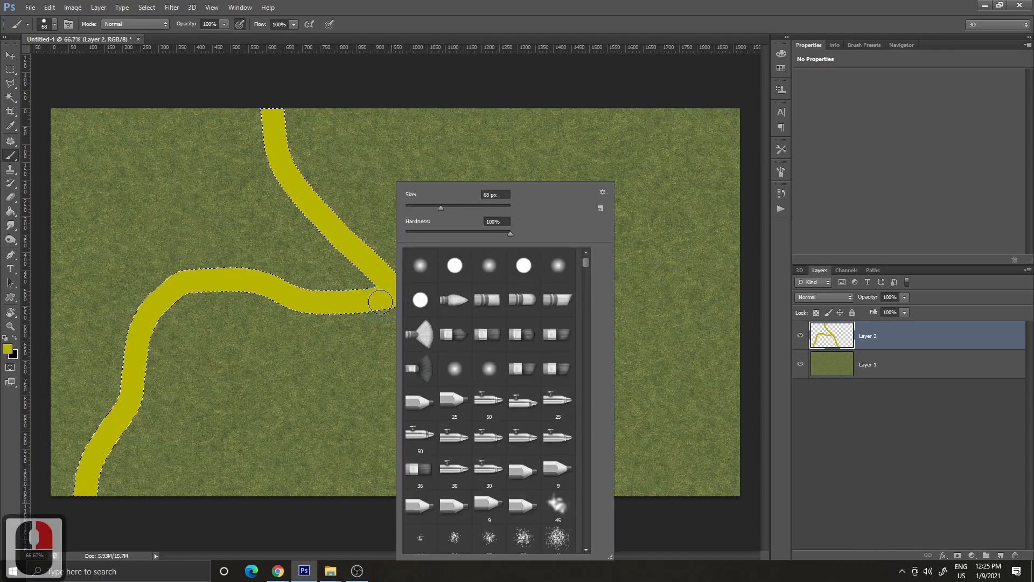
click(10, 69)
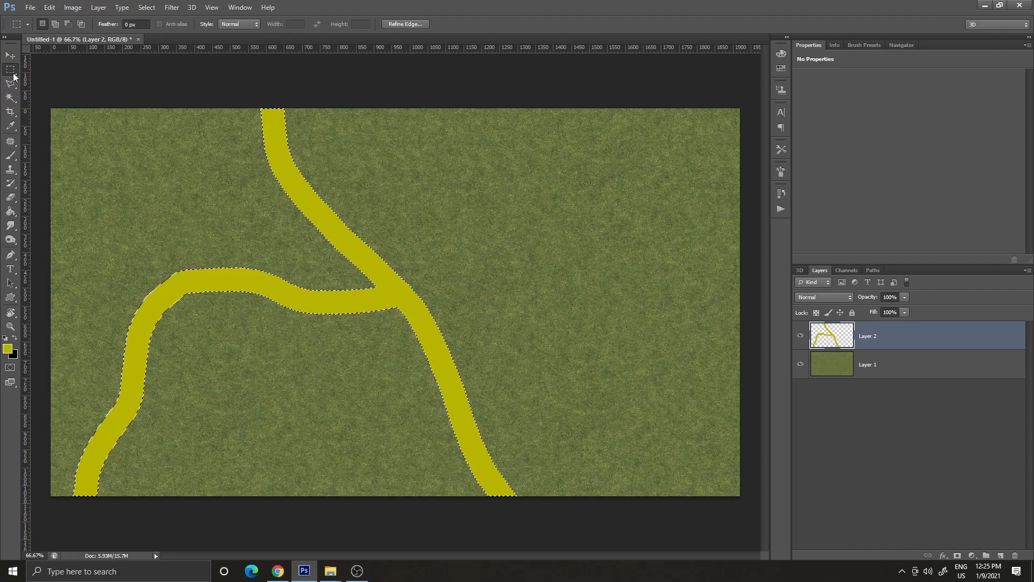
right_click(393, 287)
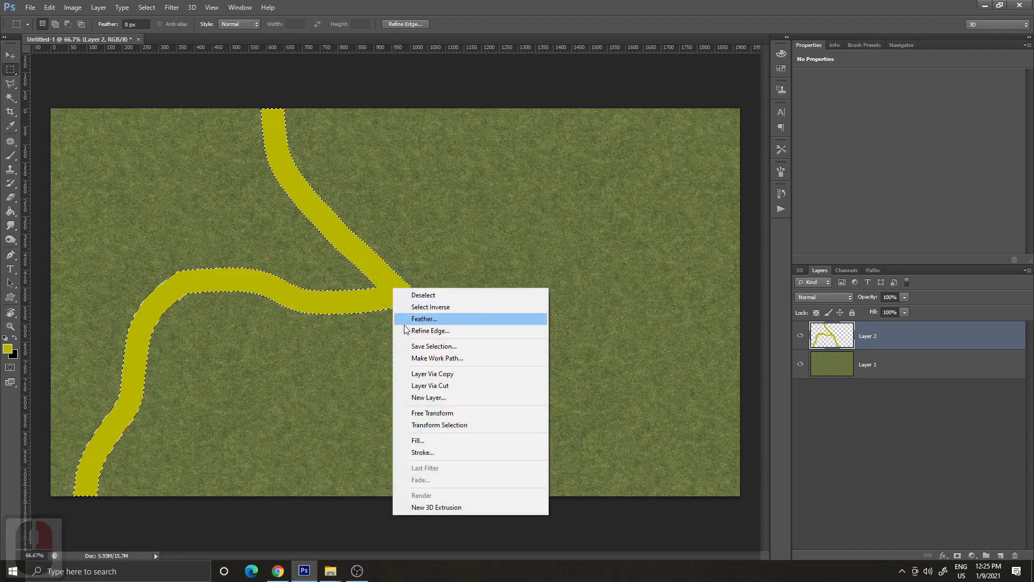
click(438, 360)
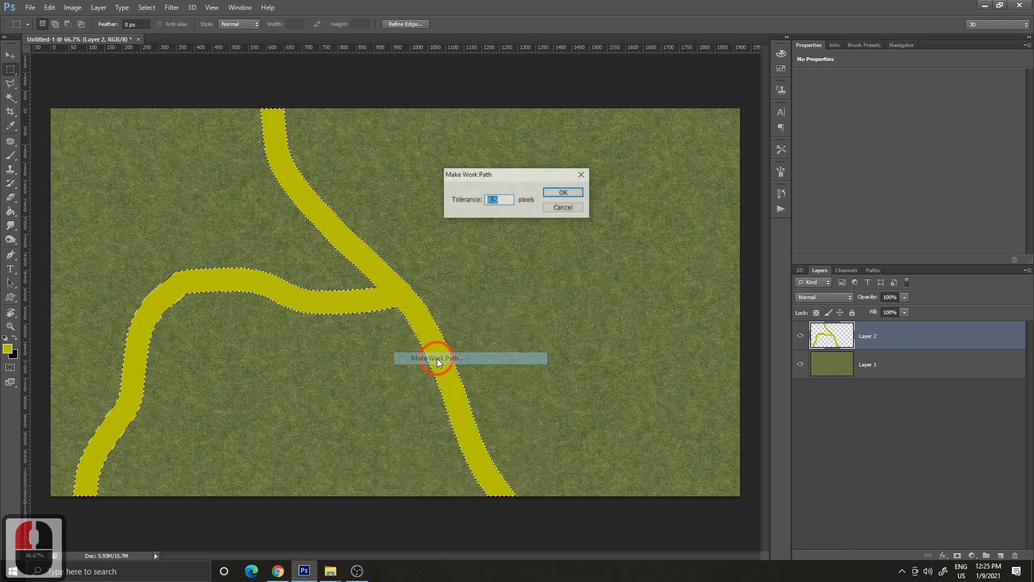
click(559, 194)
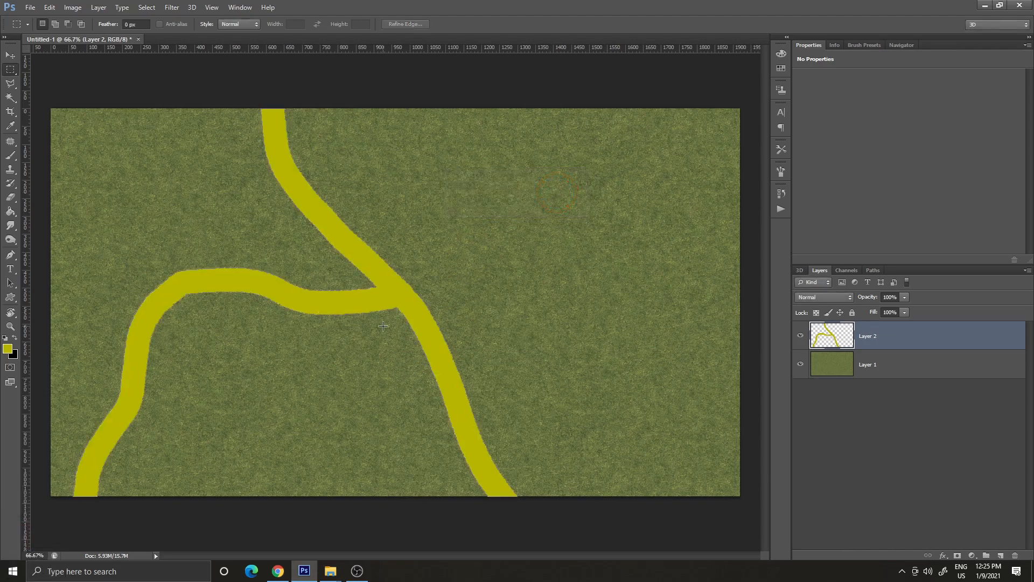
- Examine the work path outline up close along the edges of the yellow path's junction
key(ctrl+plus)
key(ctrl+plus)
key(ctrl+plus)
key(ctrl+plus)
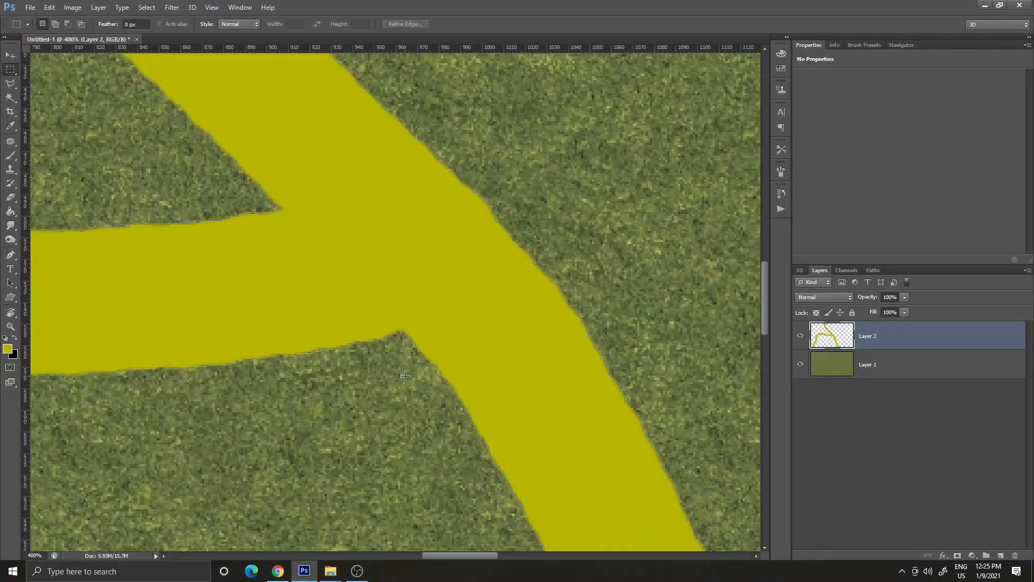
key(ctrl+minus)
key(ctrl+minus)
key(ctrl+minus)
key(ctrl+minus)
key(ctrl+minus)
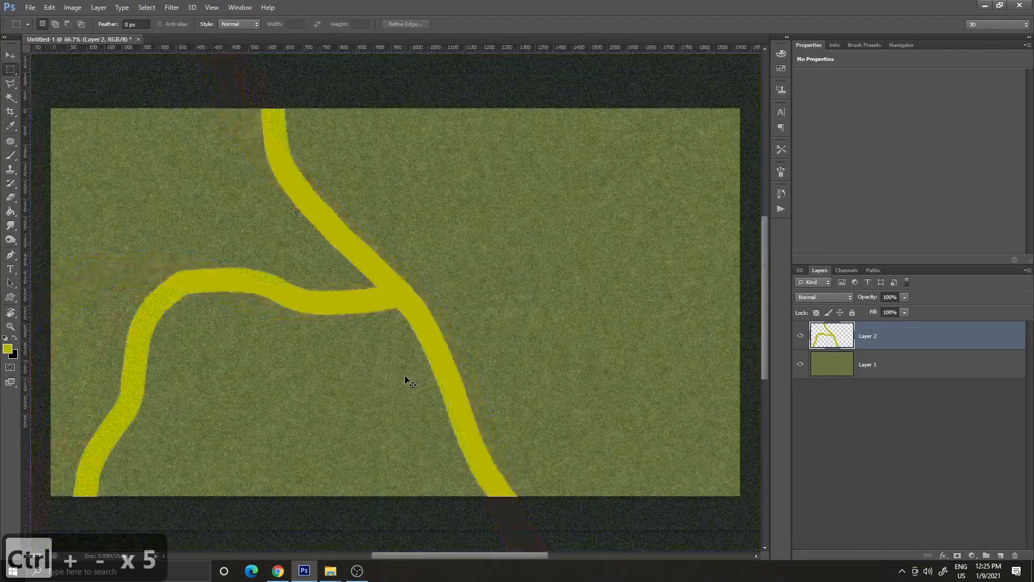
- Select the work path and add a new empty layer above the yellow path layer
click(873, 271)
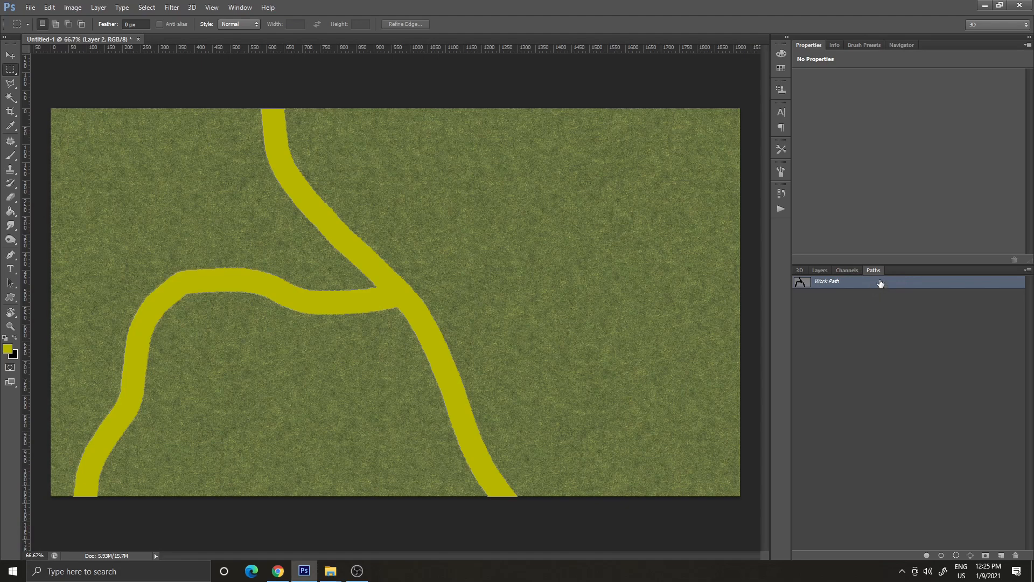
click(828, 285)
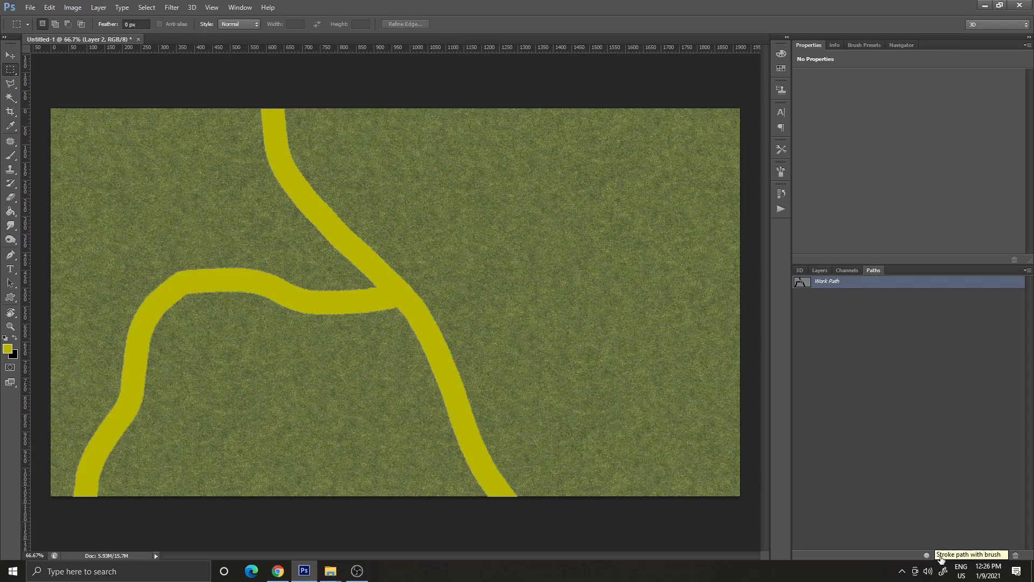
click(819, 271)
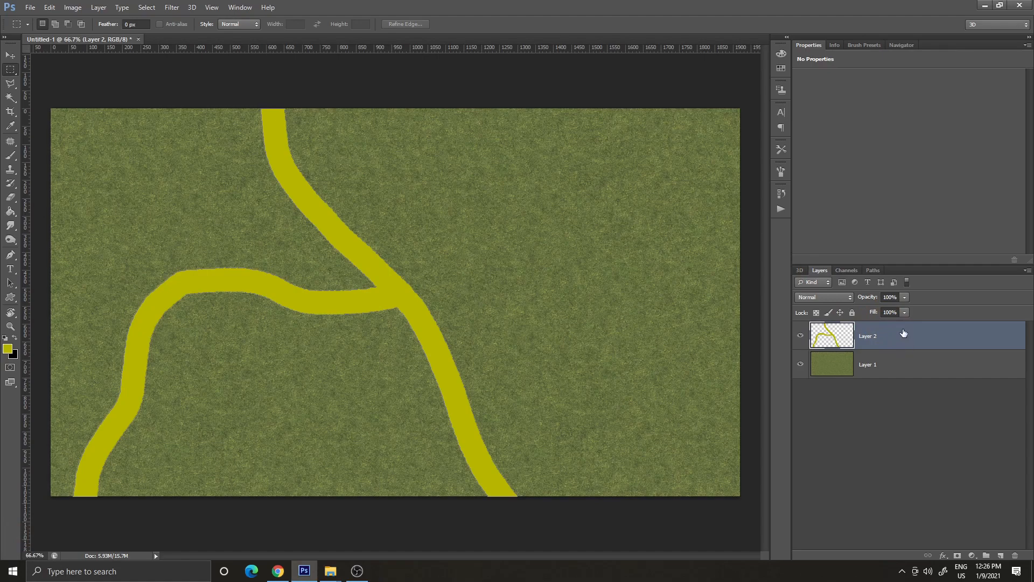
click(1001, 556)
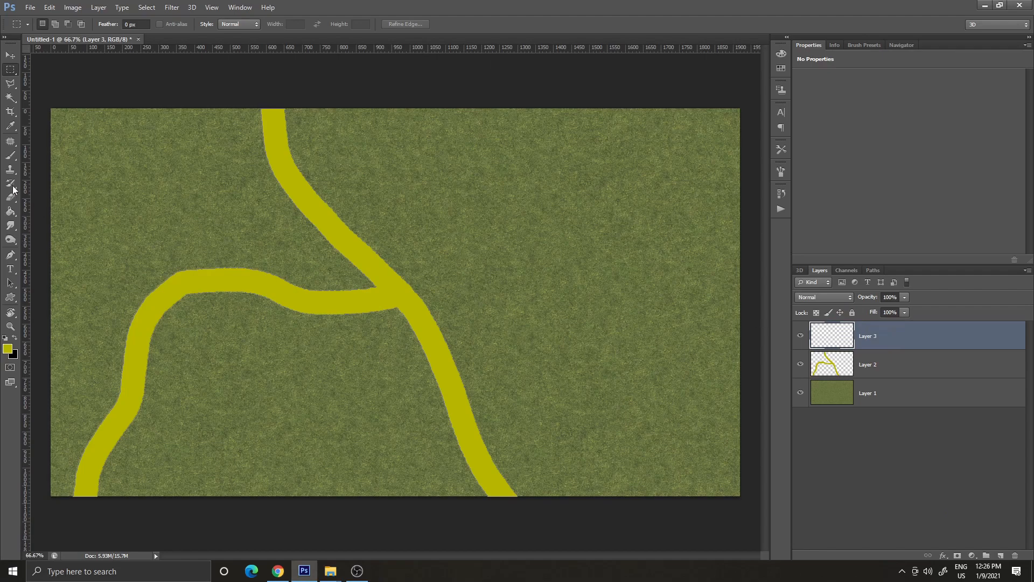
- Choose the 200 px leafy brush tip for the Brush tool and reduce its spacing to about 11%
click(11, 157)
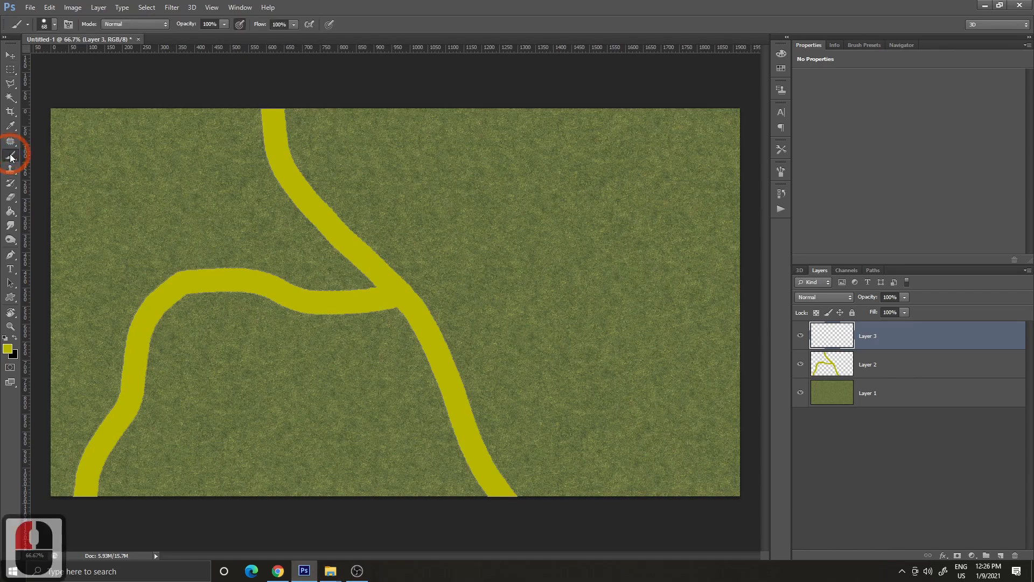
click(780, 172)
click(568, 195)
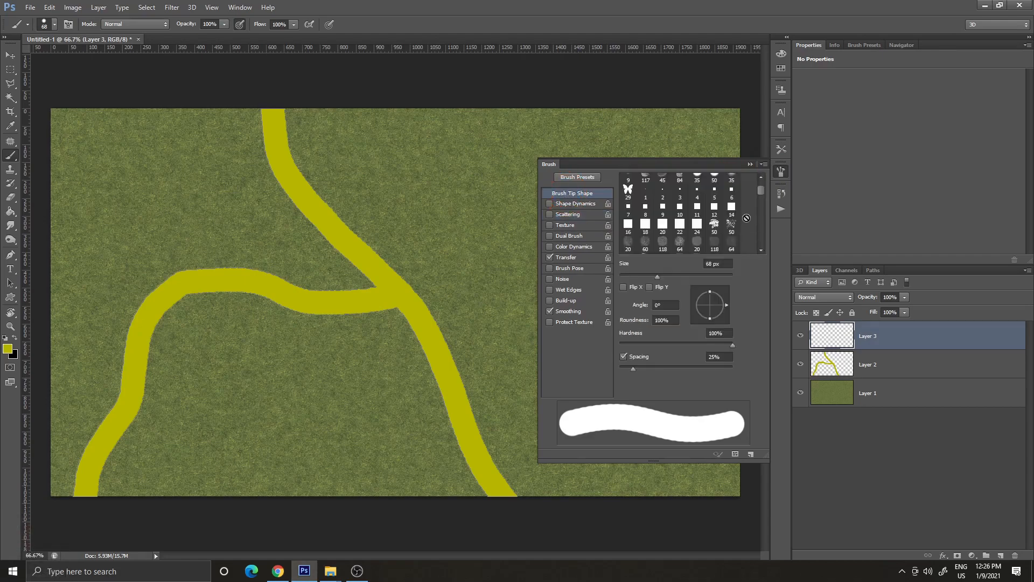
drag(762, 190, 762, 202)
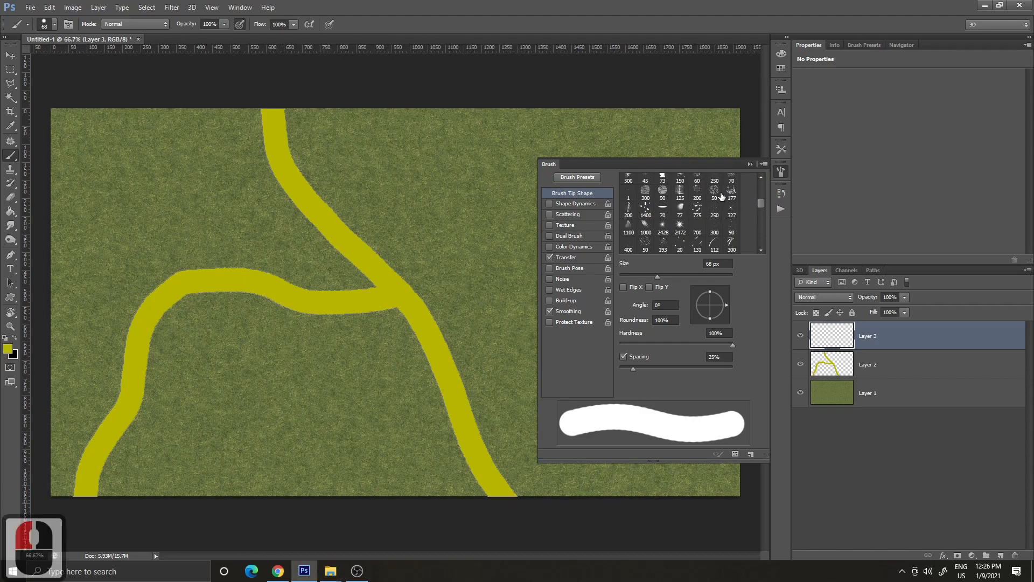
drag(760, 204, 762, 206)
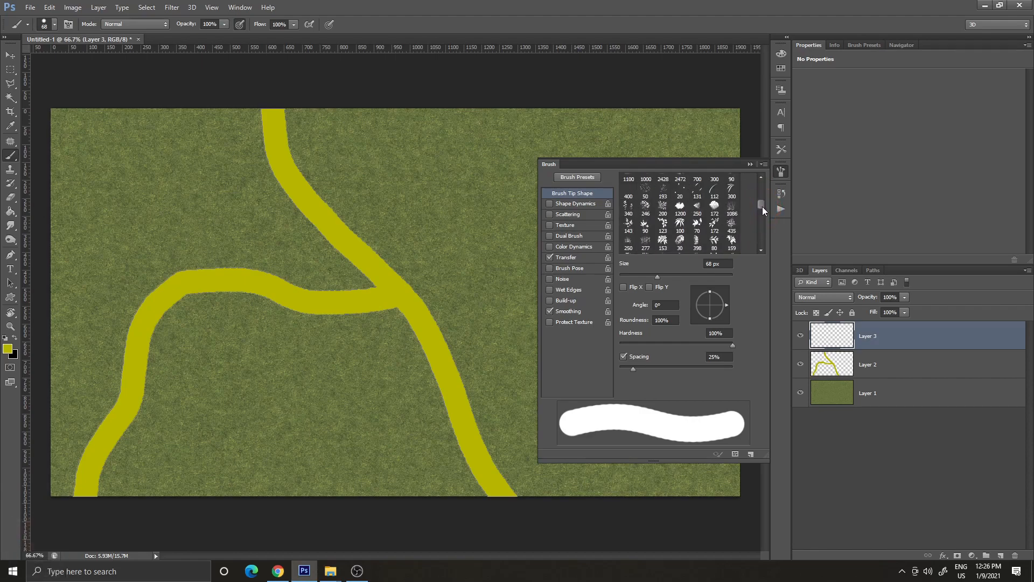
double_click(664, 210)
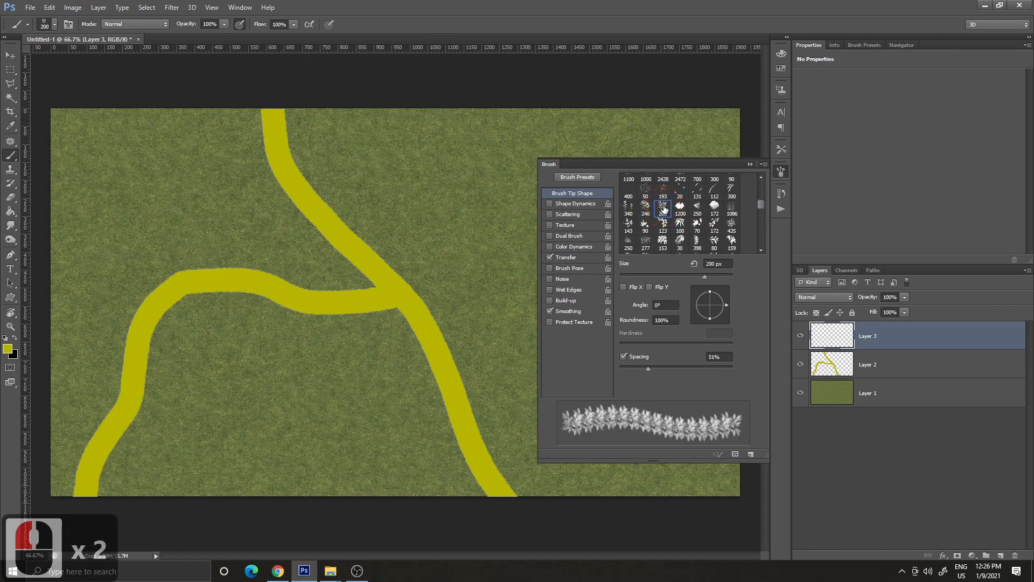
drag(645, 369, 623, 366)
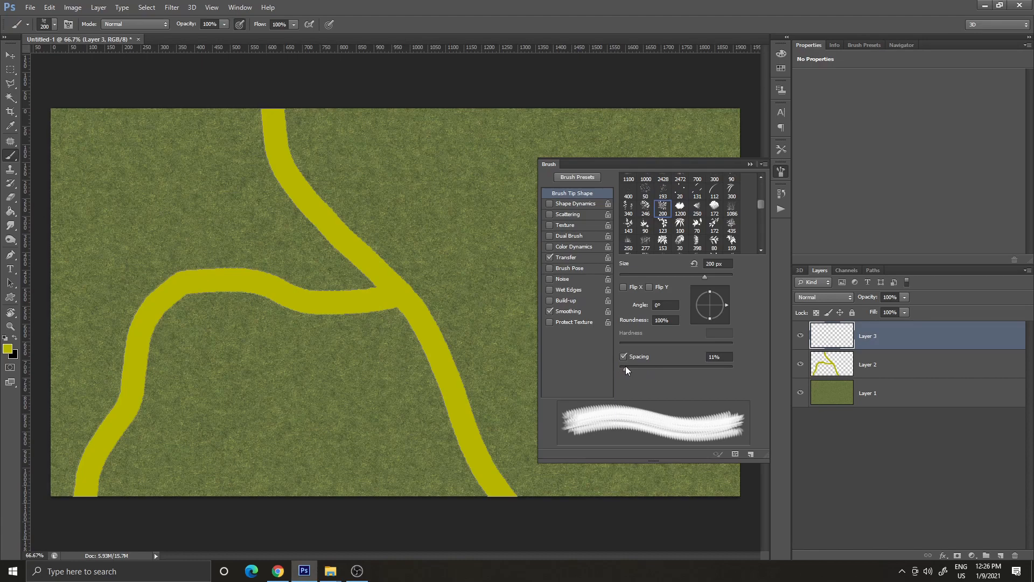
- Enable Shape Dynamics for the brush with 57% size jitter and 100% angle jitter, and raise the roundness jitter to over half
click(569, 203)
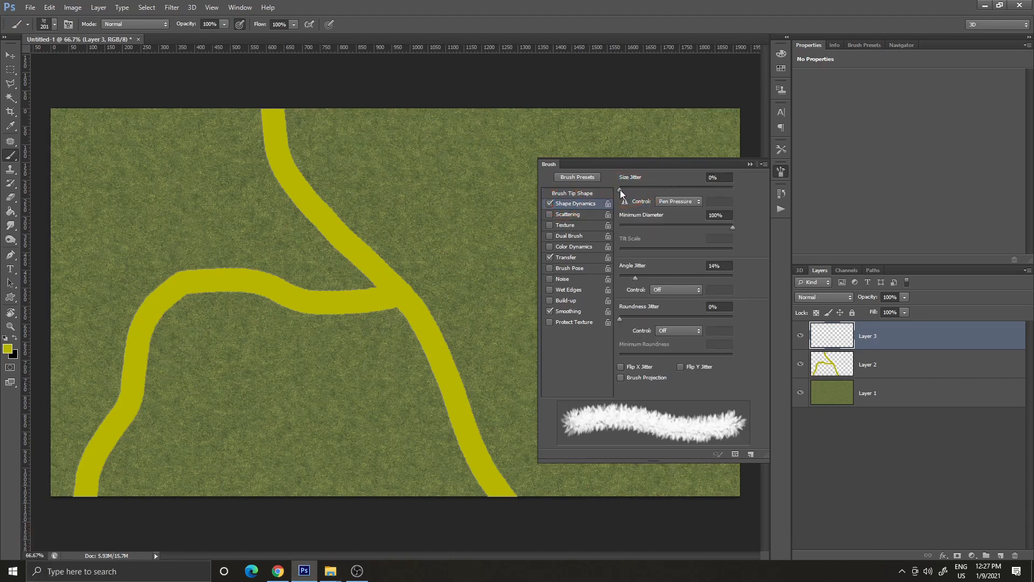
drag(620, 188, 650, 190)
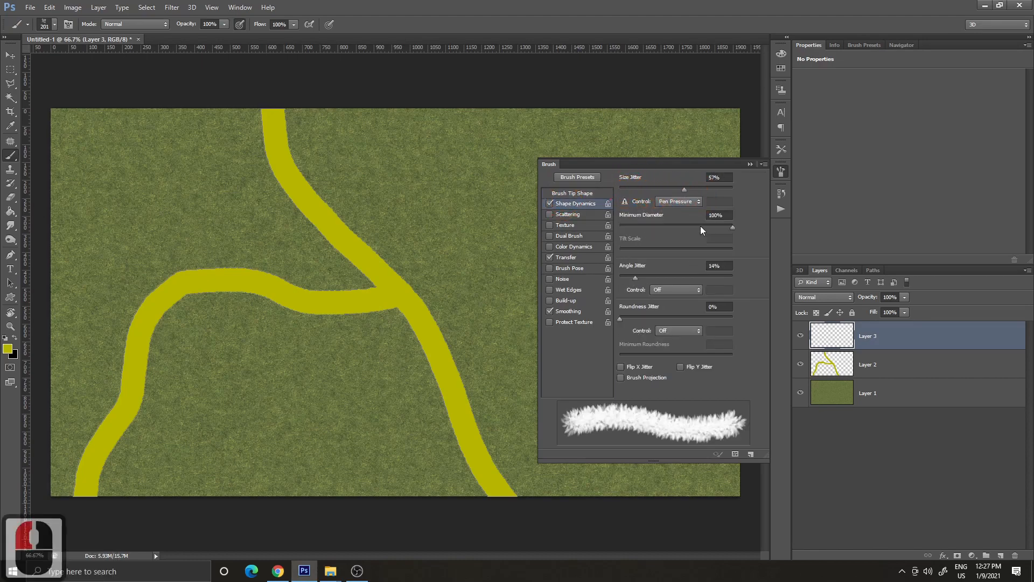
drag(635, 278, 758, 278)
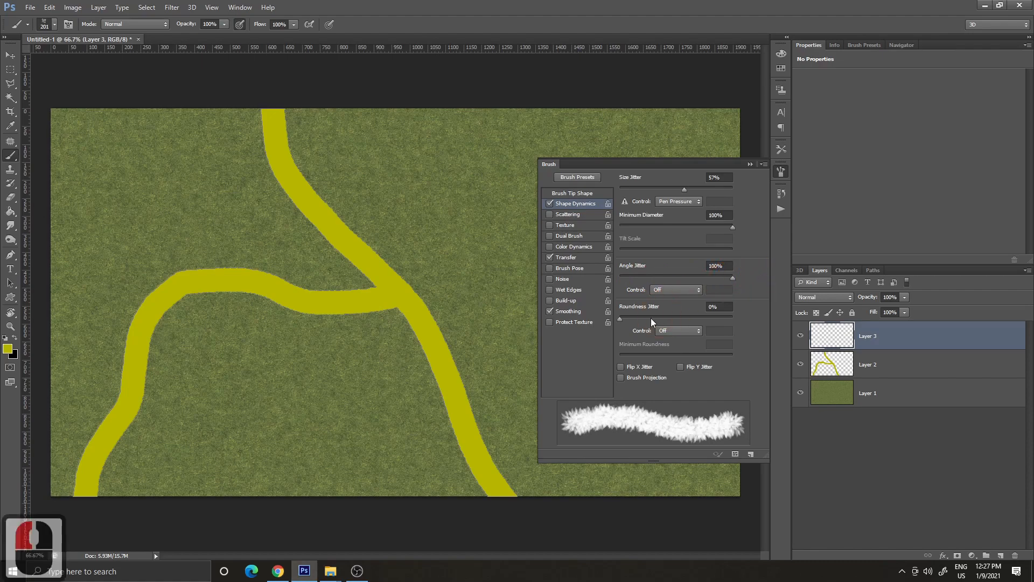
mouse_move(619, 319)
mouse_down()
mouse_move(700, 320)
mouse_move(688, 320)
mouse_up()
- Enable Scattering for the brush with scatter at 0% and count at 1, and close the brush settings
double_click(568, 219)
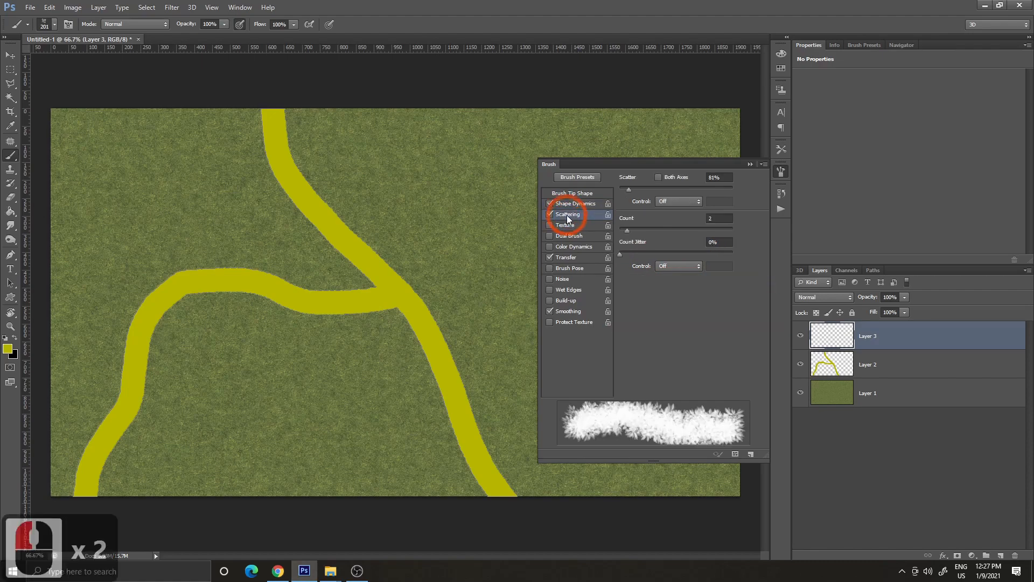
drag(627, 188, 608, 189)
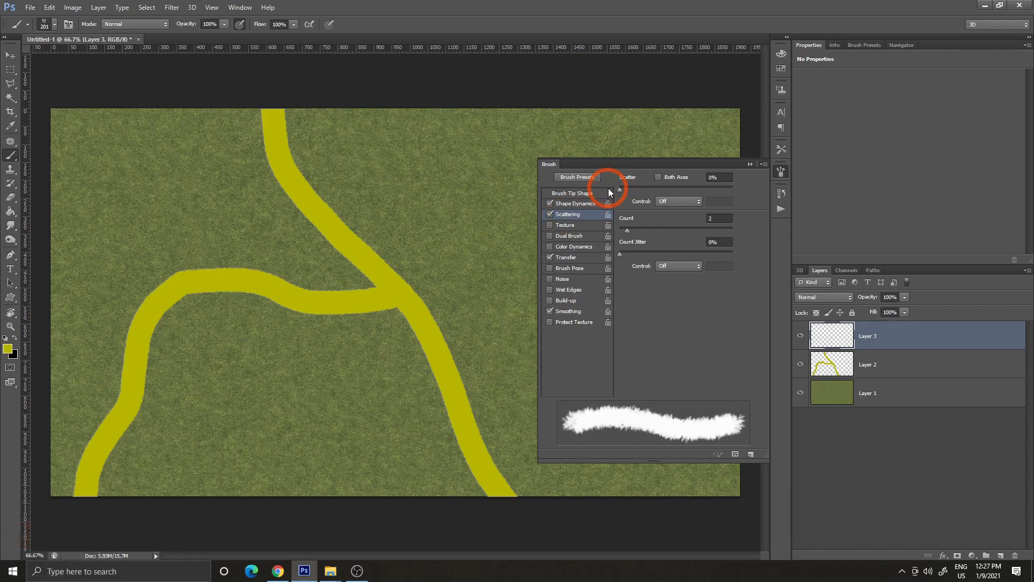
drag(627, 230, 608, 231)
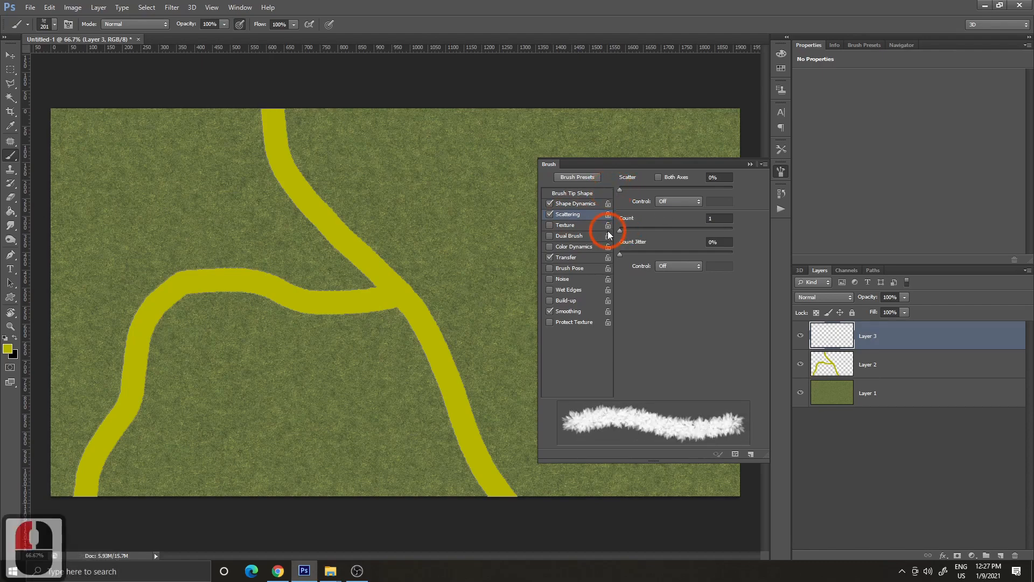
click(620, 189)
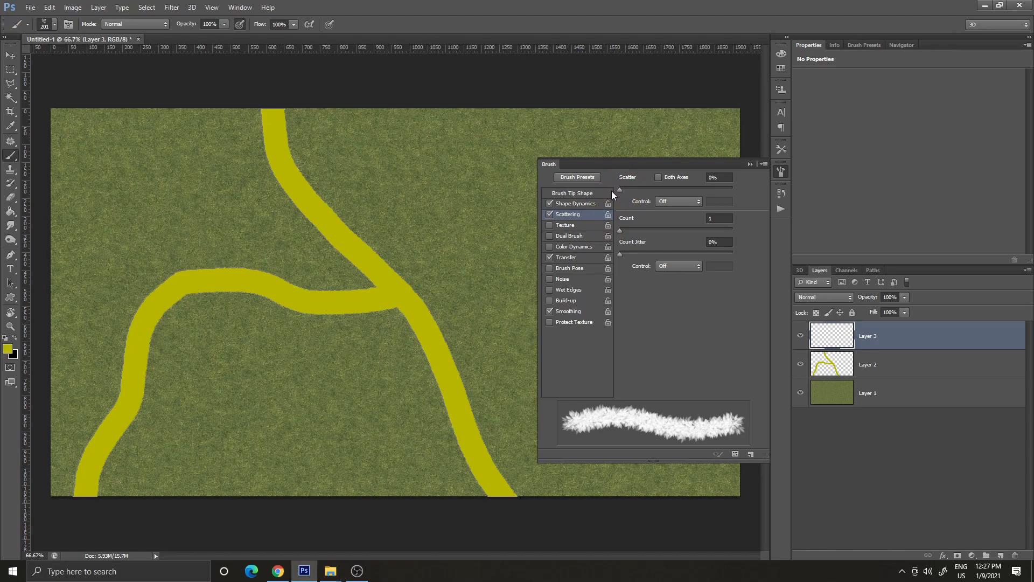
click(781, 172)
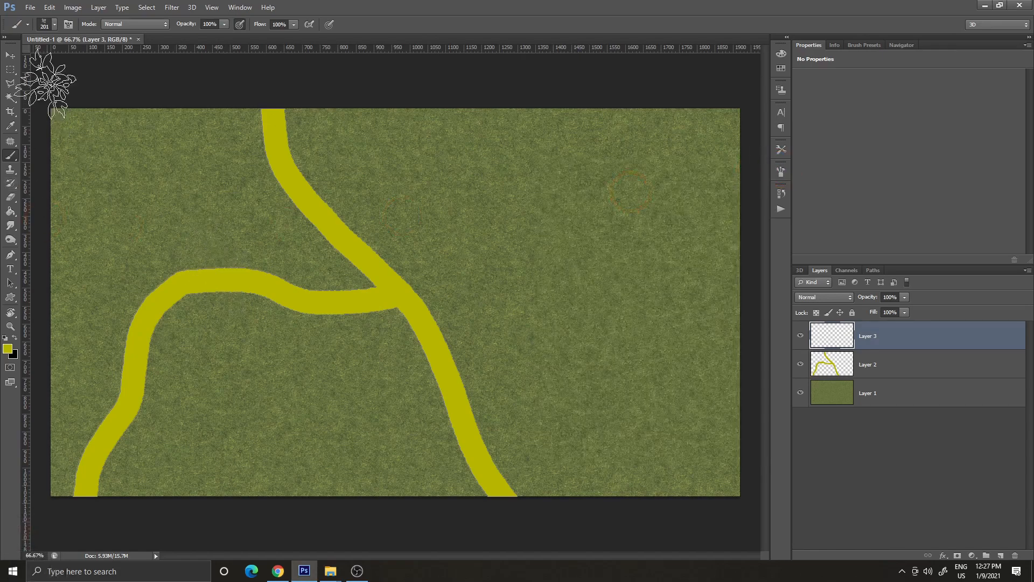
- Reduce the leafy brush's size to about 88 px
click(54, 25)
drag(96, 57, 68, 57)
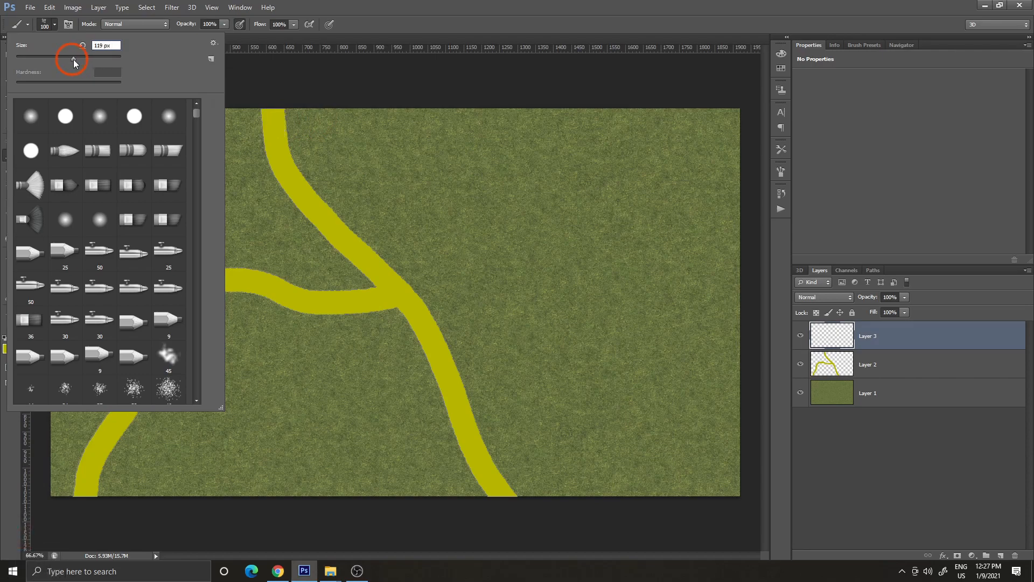
drag(74, 59, 75, 59)
click(54, 24)
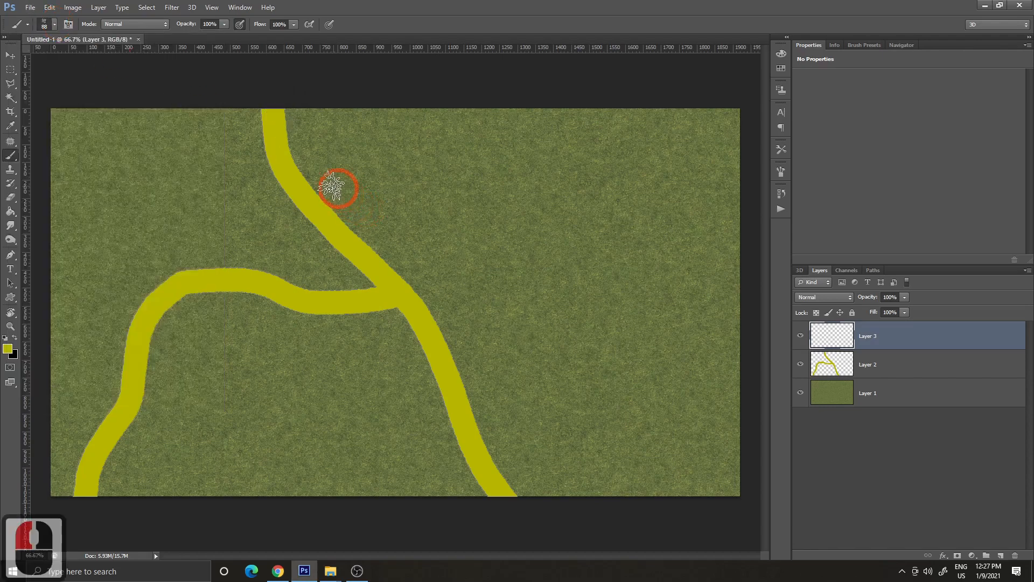
- Set the foreground color to orange-red #b93400 and stroke the work path with the brush on Layer 3
click(873, 270)
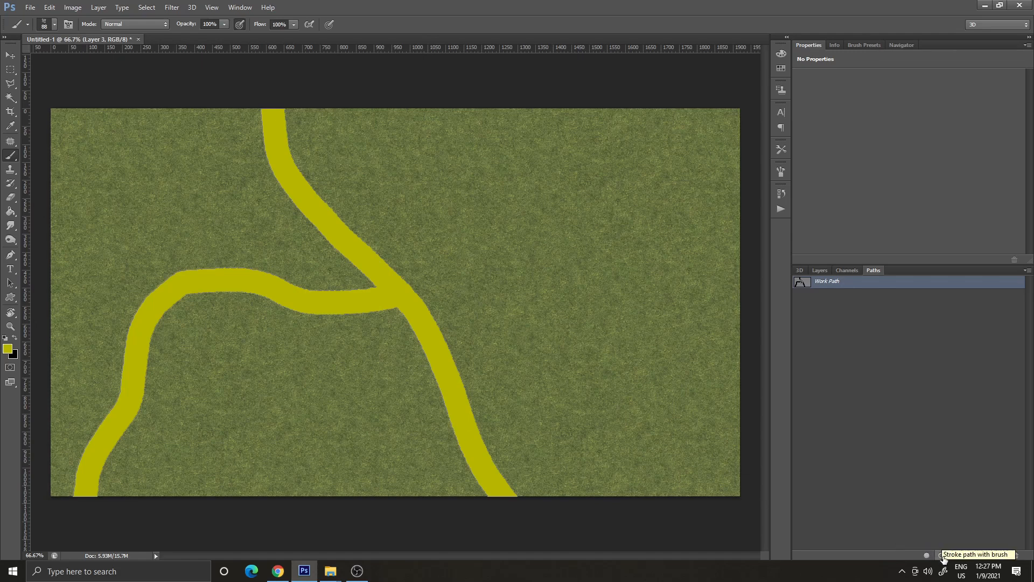
click(8, 349)
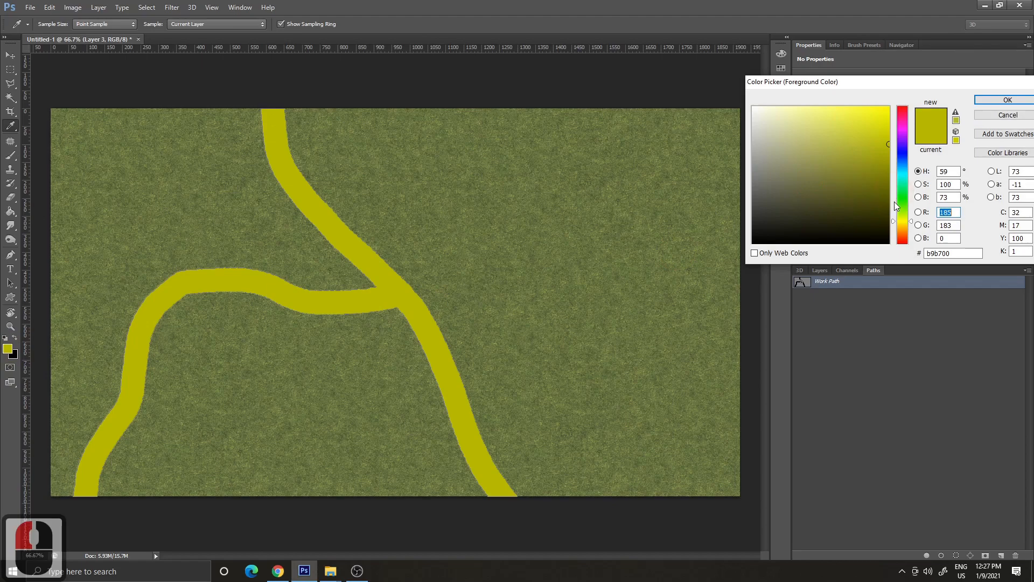
click(902, 237)
click(990, 102)
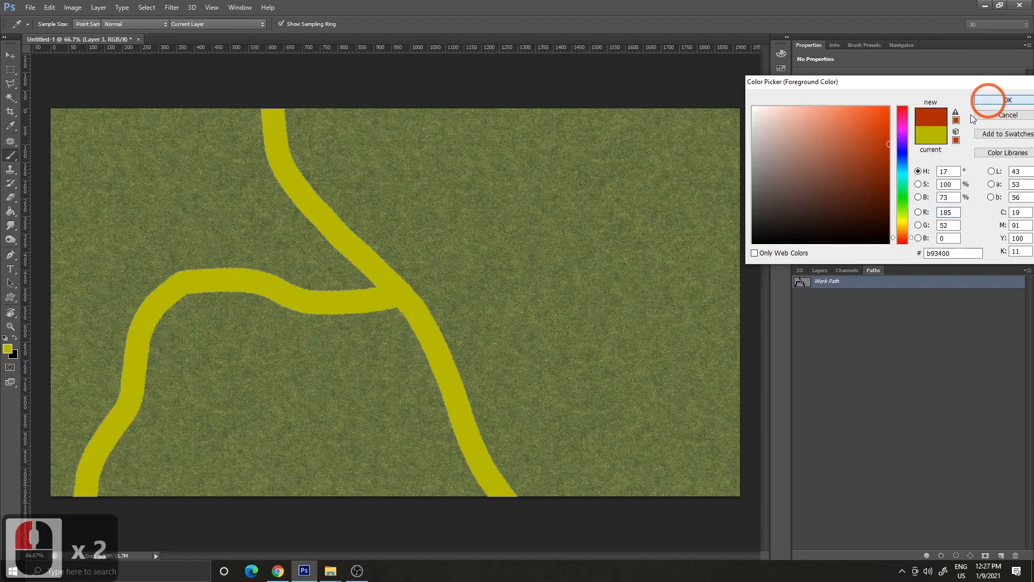
click(941, 555)
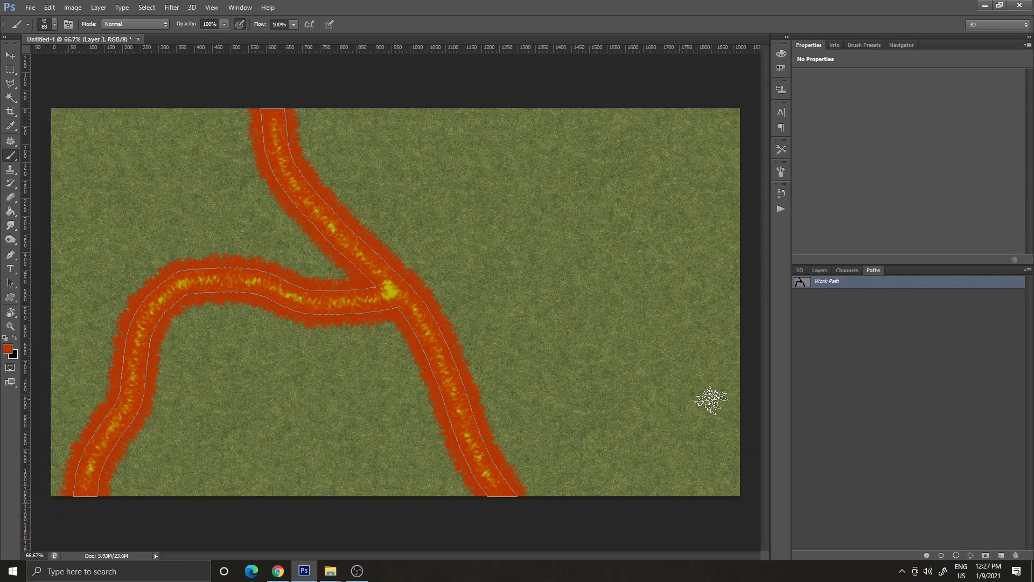
- Move Layer 3 with the red brushed edges beneath the yellow path on Layer 2
click(818, 269)
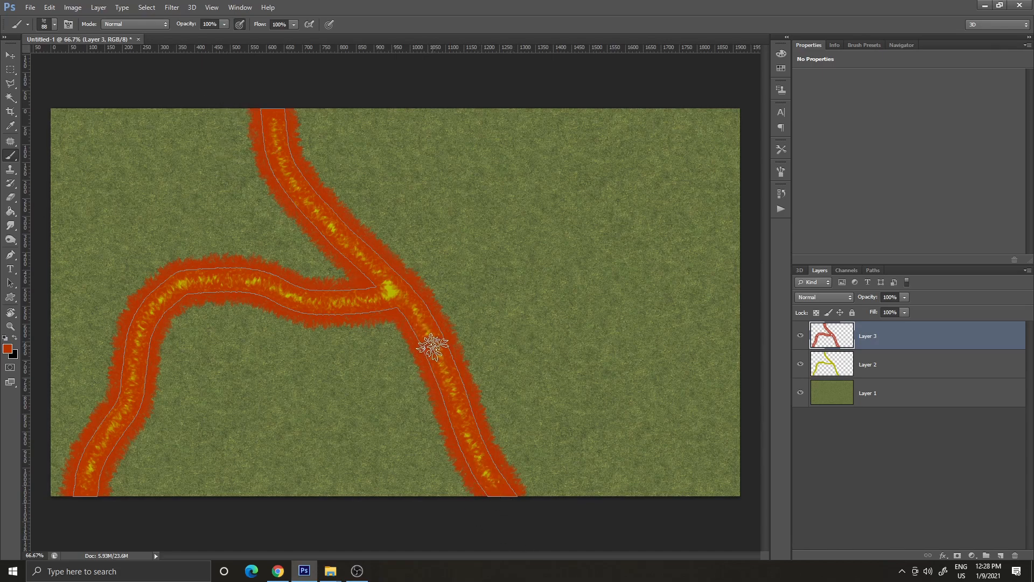
drag(931, 343, 933, 383)
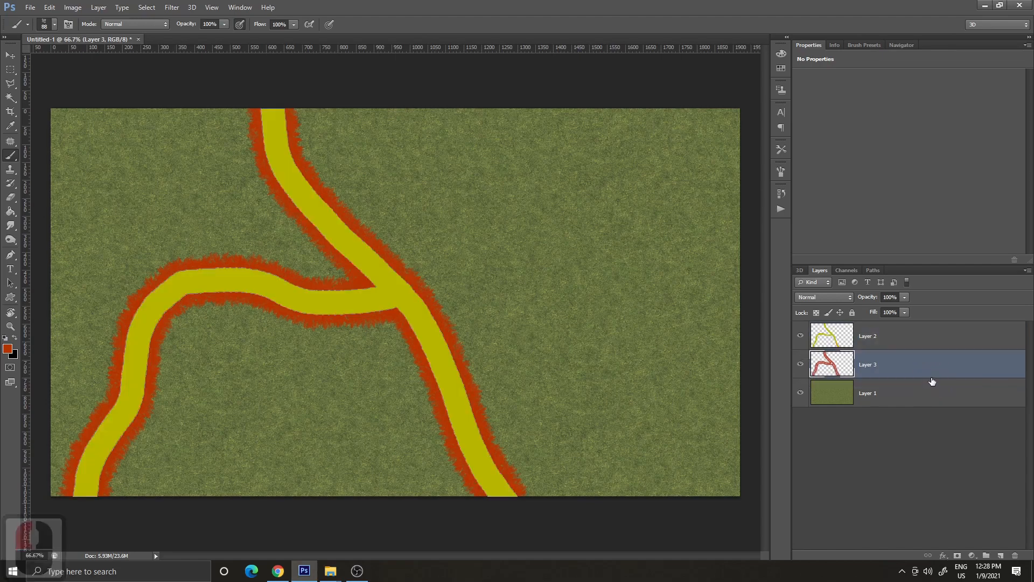
click(896, 440)
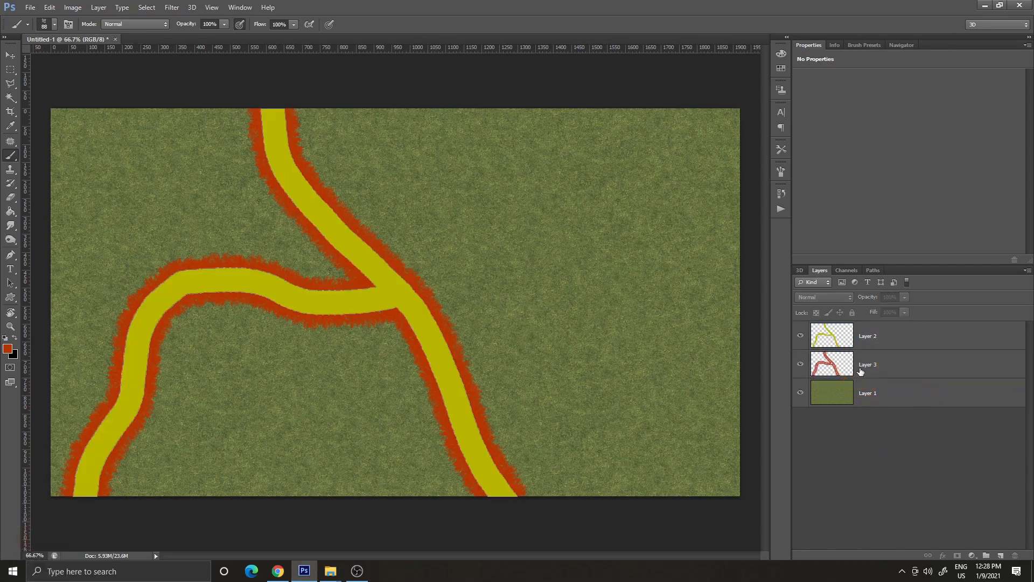
- Apply a Pattern Overlay with a brown dirt texture at 50% scale to Layer 3
double_click(905, 371)
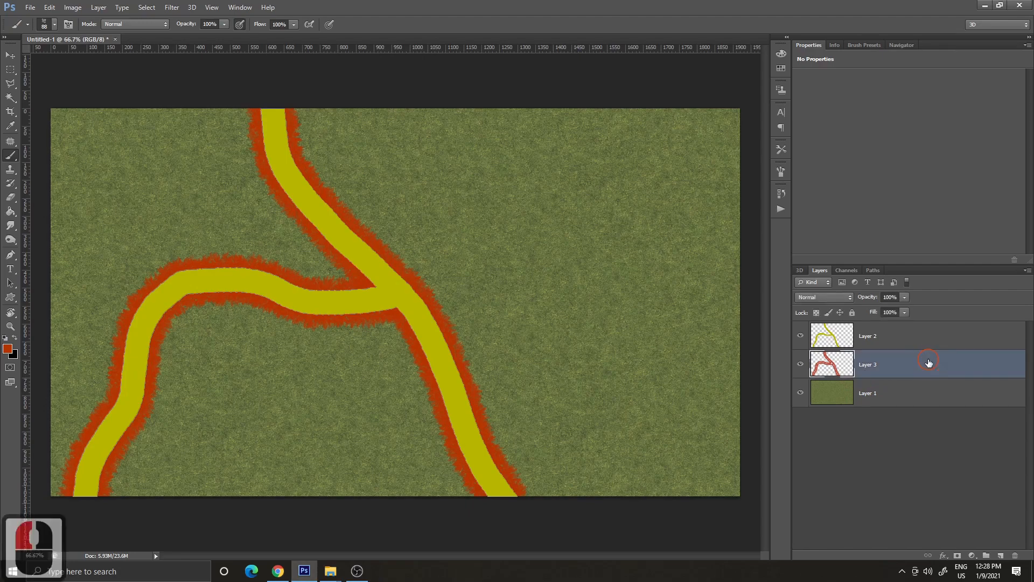
click(679, 218)
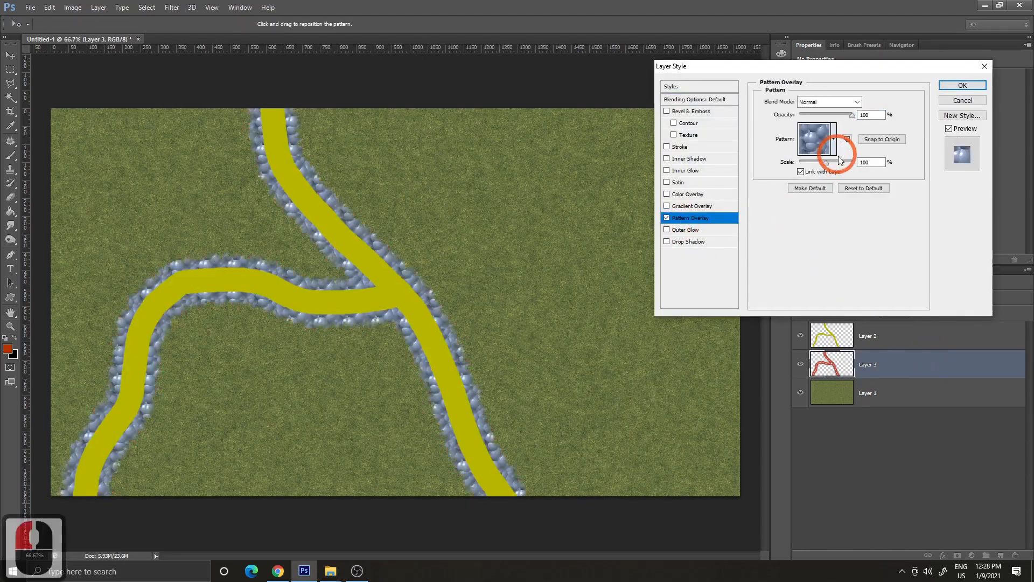
click(833, 141)
click(777, 310)
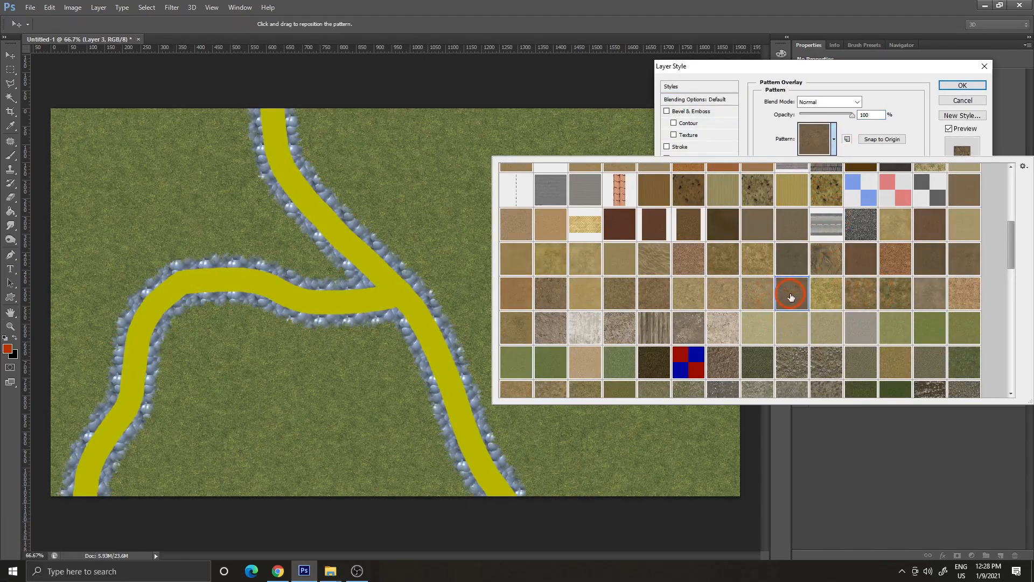
click(790, 295)
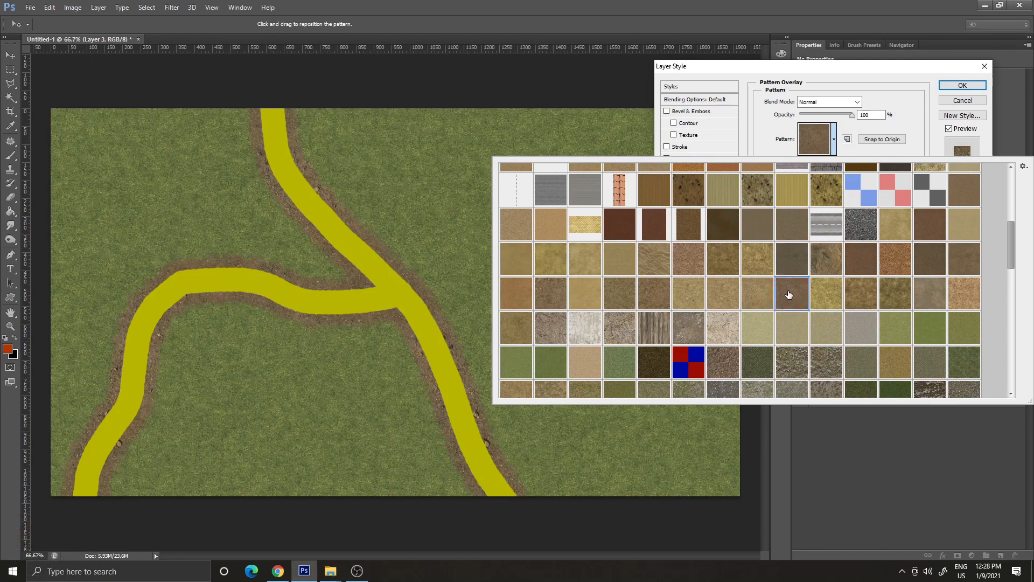
double_click(789, 294)
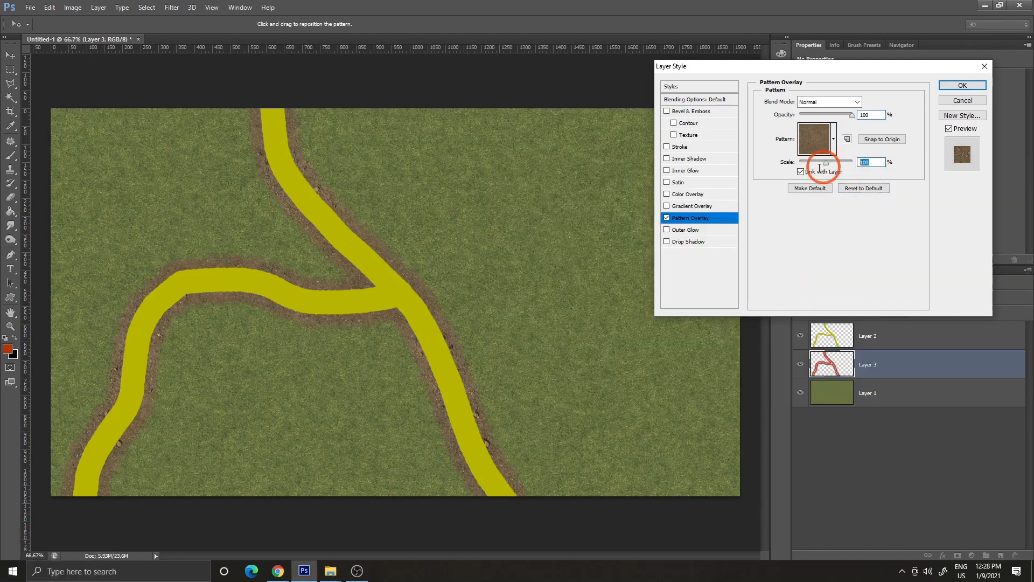
text(50)
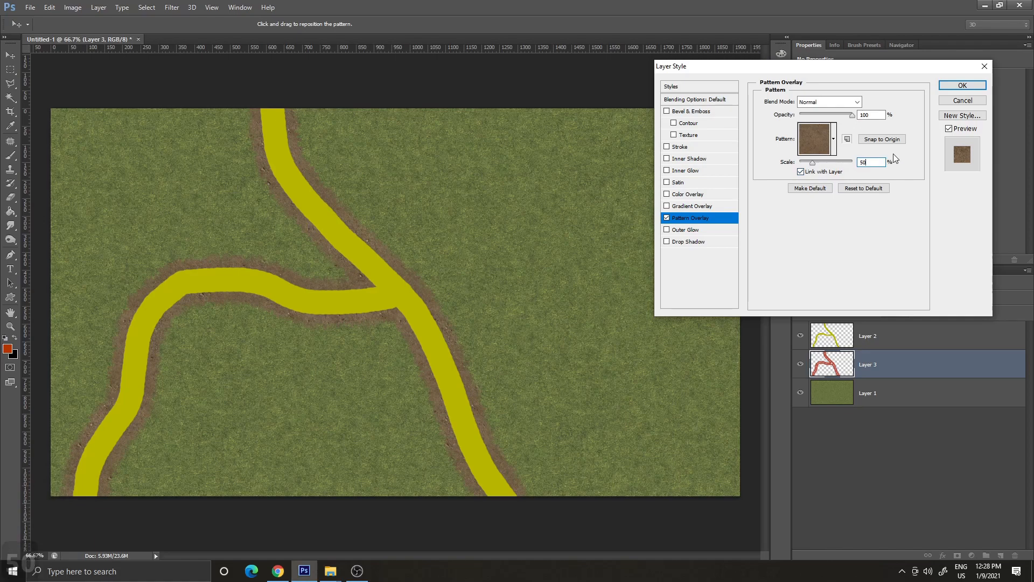
click(960, 87)
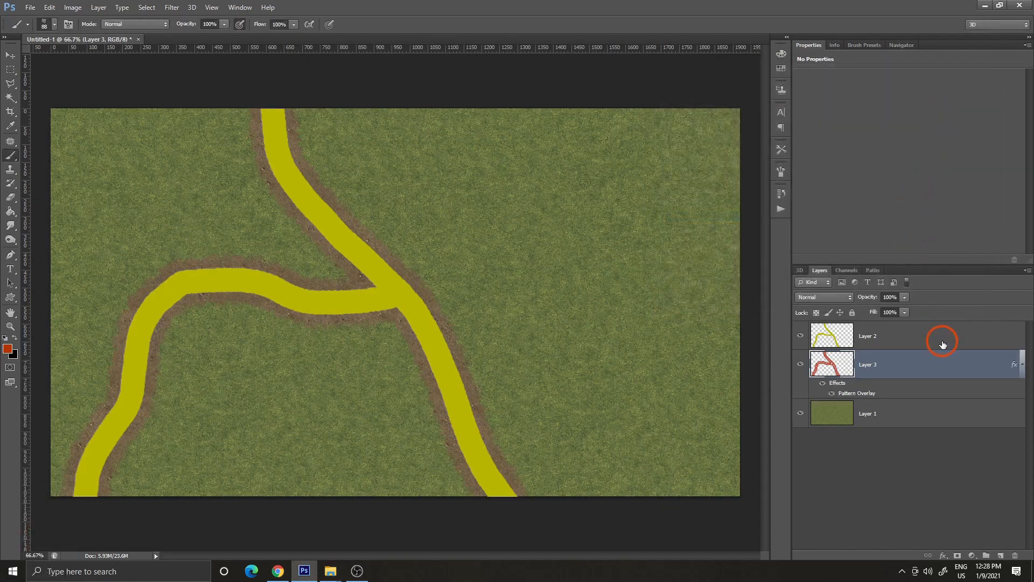
- Apply a Pattern Overlay with a darker brown dirt texture at 25% scale to the yellow path on Layer 2
click(942, 343)
double_click(942, 344)
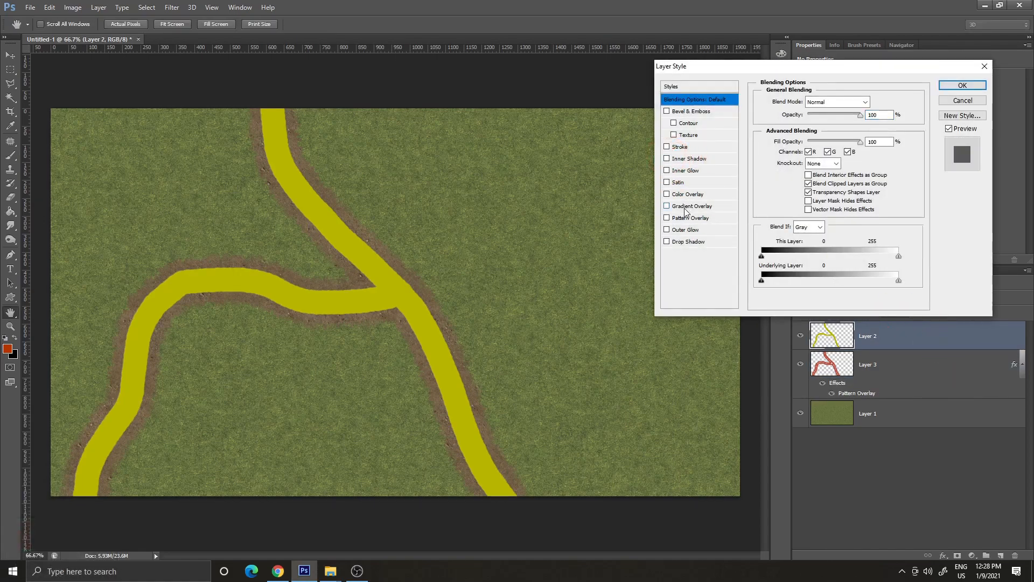
click(835, 139)
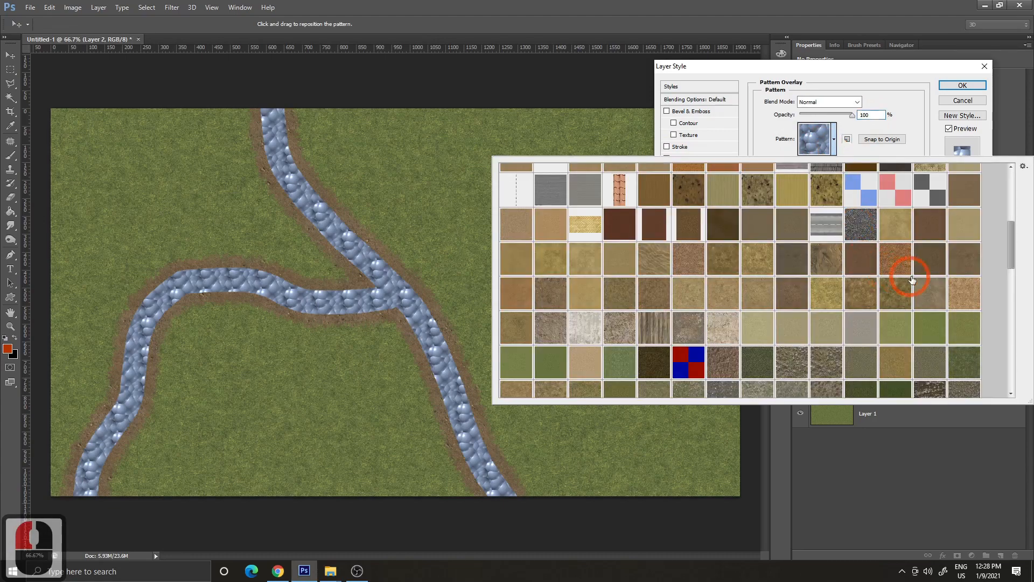
click(964, 196)
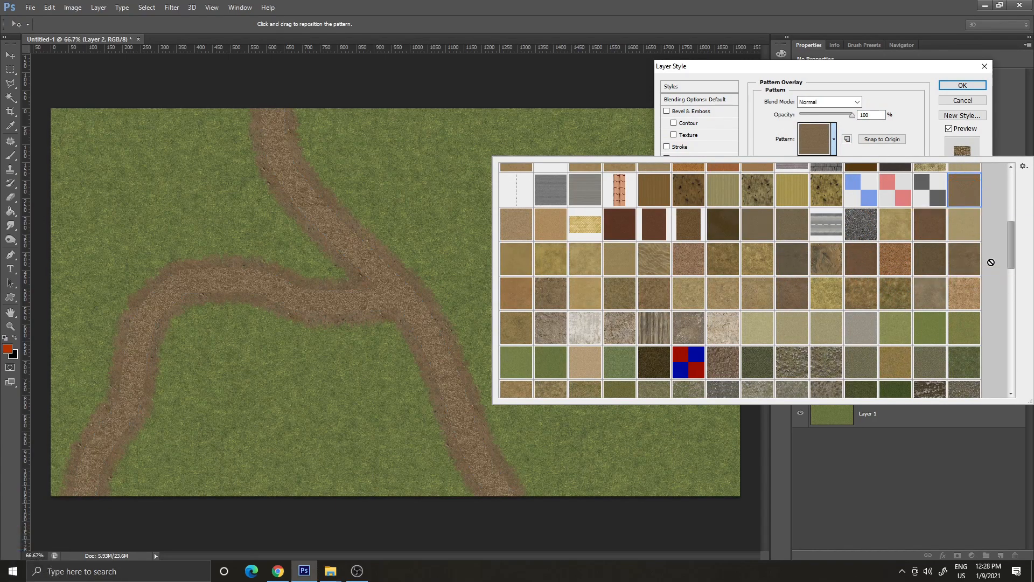
click(938, 265)
double_click(932, 261)
drag(870, 163, 793, 168)
text(25)
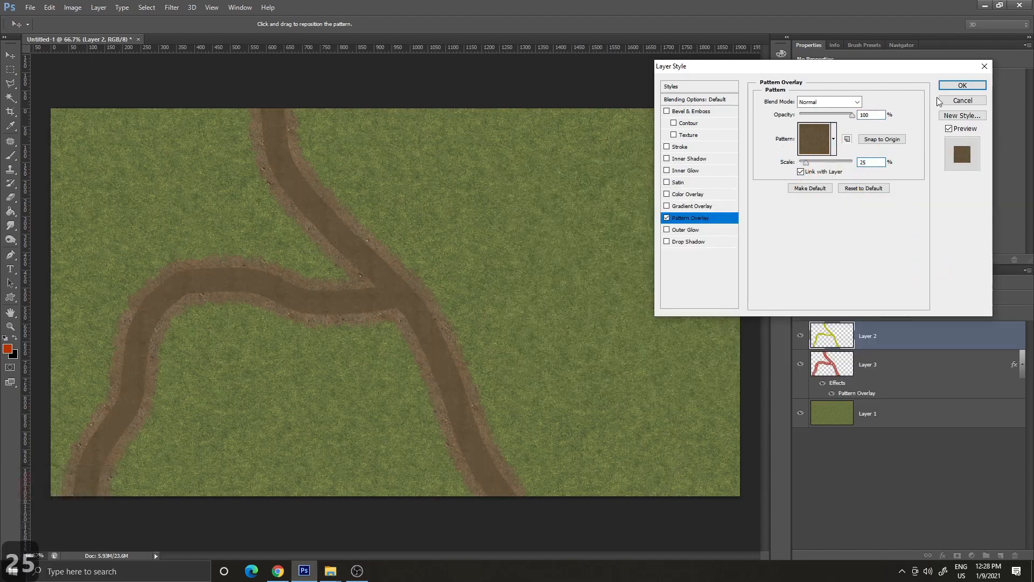
click(957, 91)
- Deselect all layers and the work path to hide the path outline, and return to the layer list
click(872, 479)
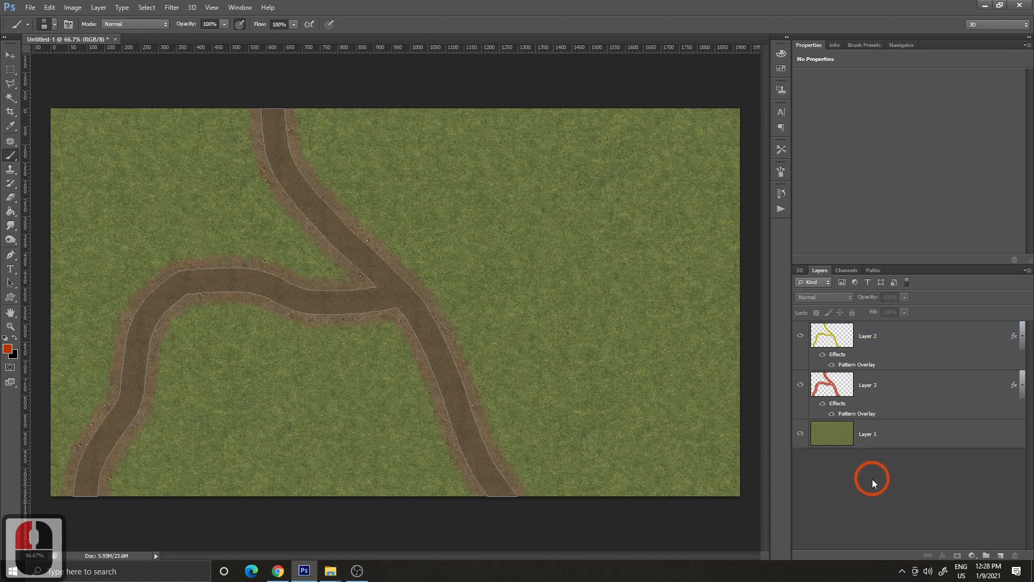
click(873, 270)
click(858, 334)
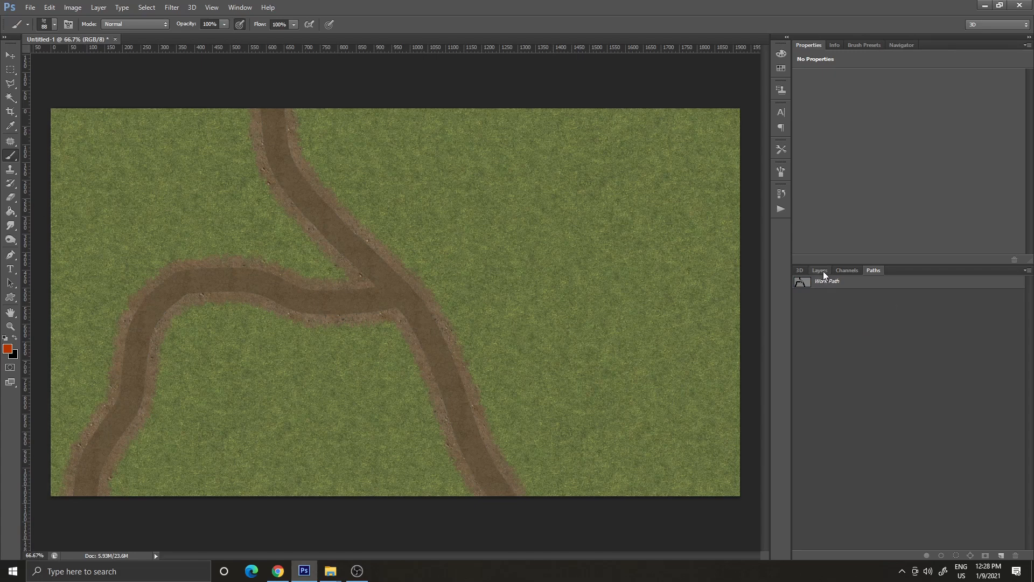
click(823, 272)
click(853, 468)
click(872, 473)
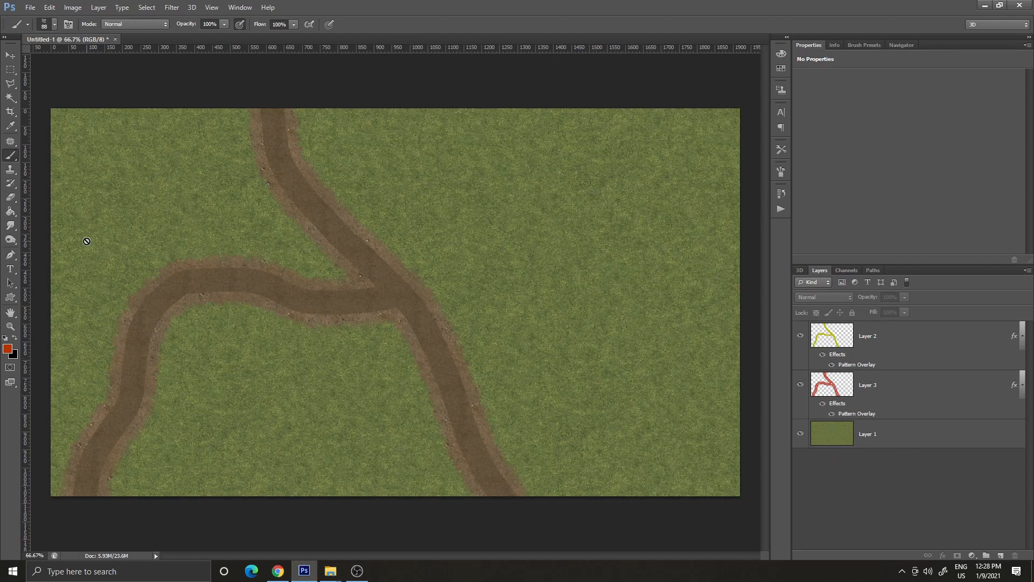
- Activate the Clone Stamp tool
click(10, 172)
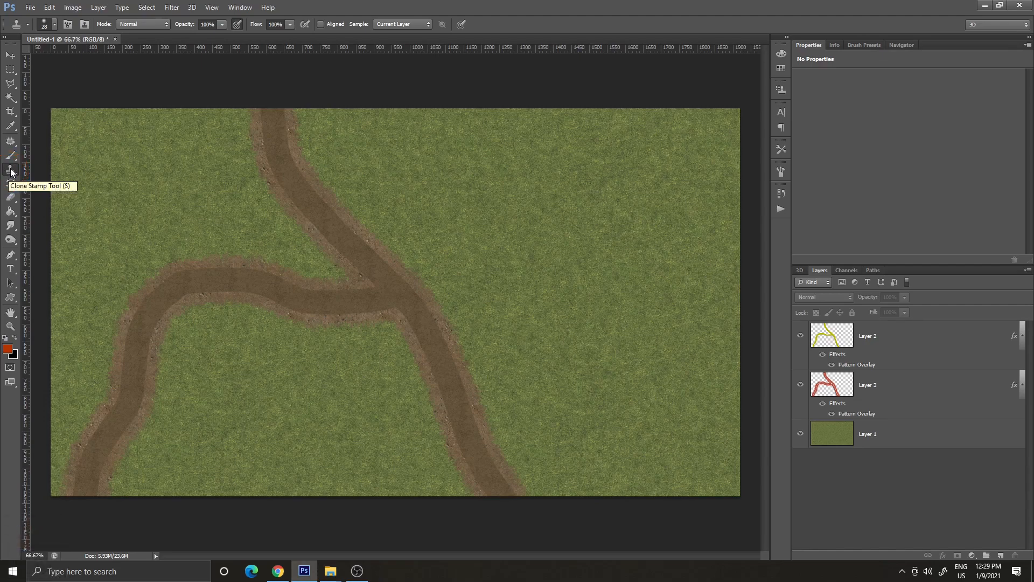
click(10, 171)
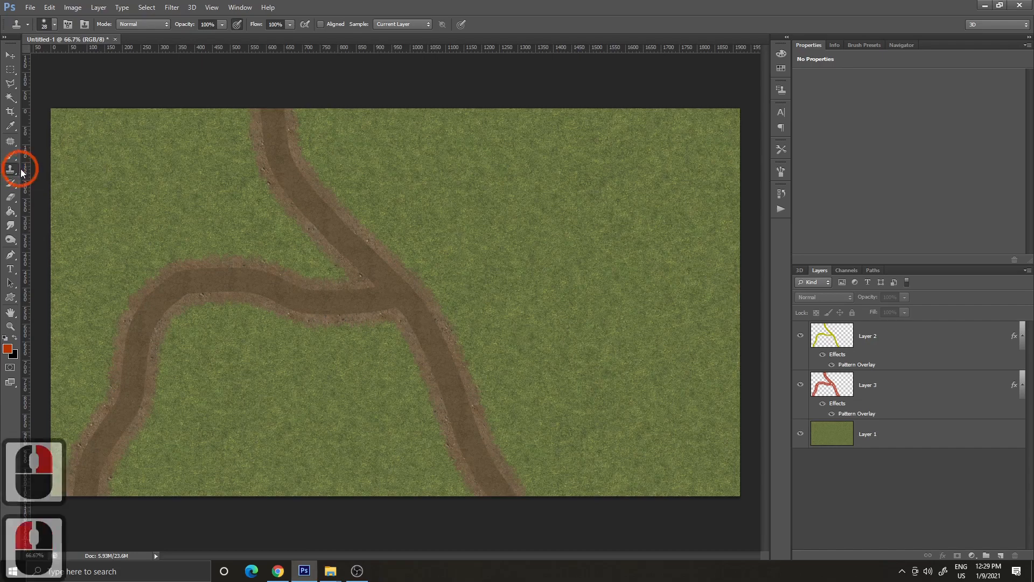